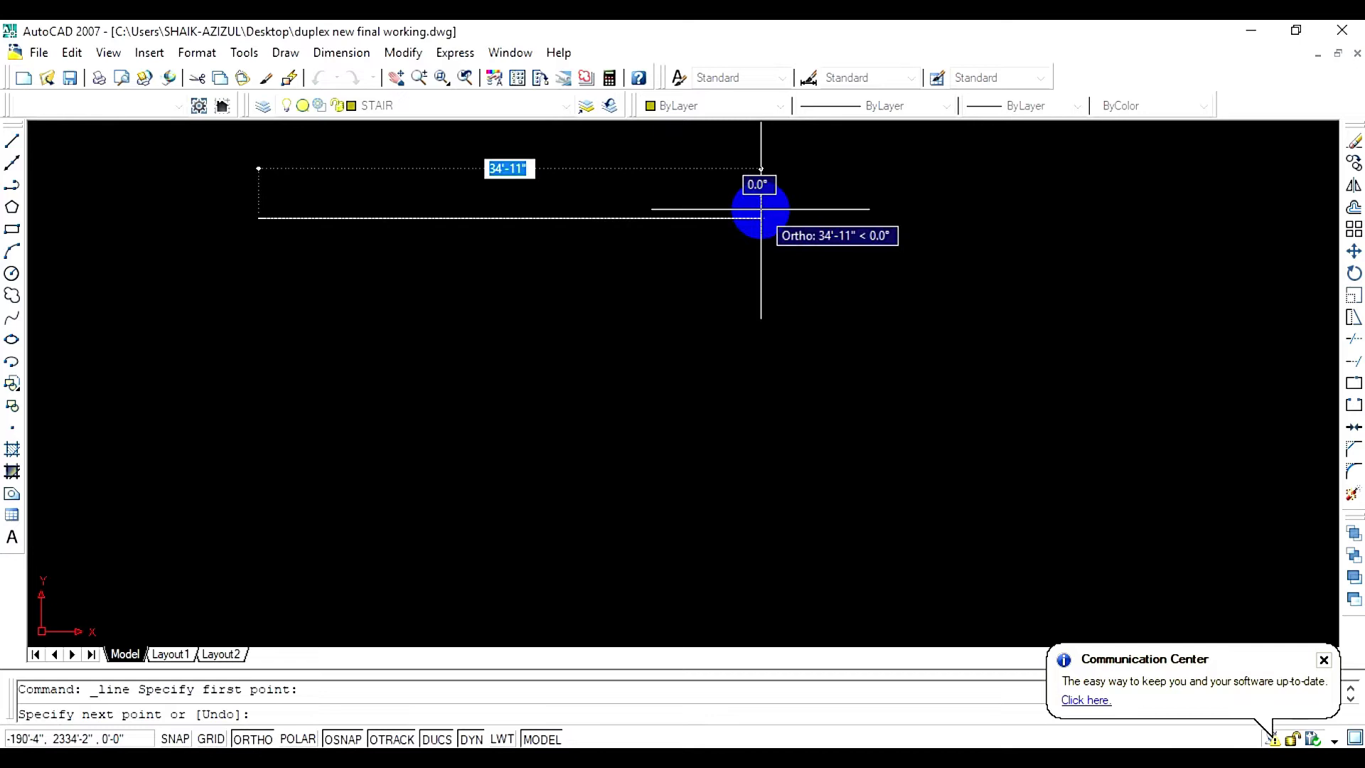
# Draw the stairwell outline's upper edge 8' to the right and its right edge 16' downward
pyautogui.write("8'")
pyautogui.press('Return')
pyautogui.scroll(5, 355, 231)
pyautogui.moveTo(336, 226); pyautogui.dragTo(804, 223, button='middle')
pyautogui.scroll(-2, 1030, 297)
pyautogui.scroll(-4, 1066, 441)
pyautogui.moveTo(1059, 445); pyautogui.dragTo(851, 319, button='middle')
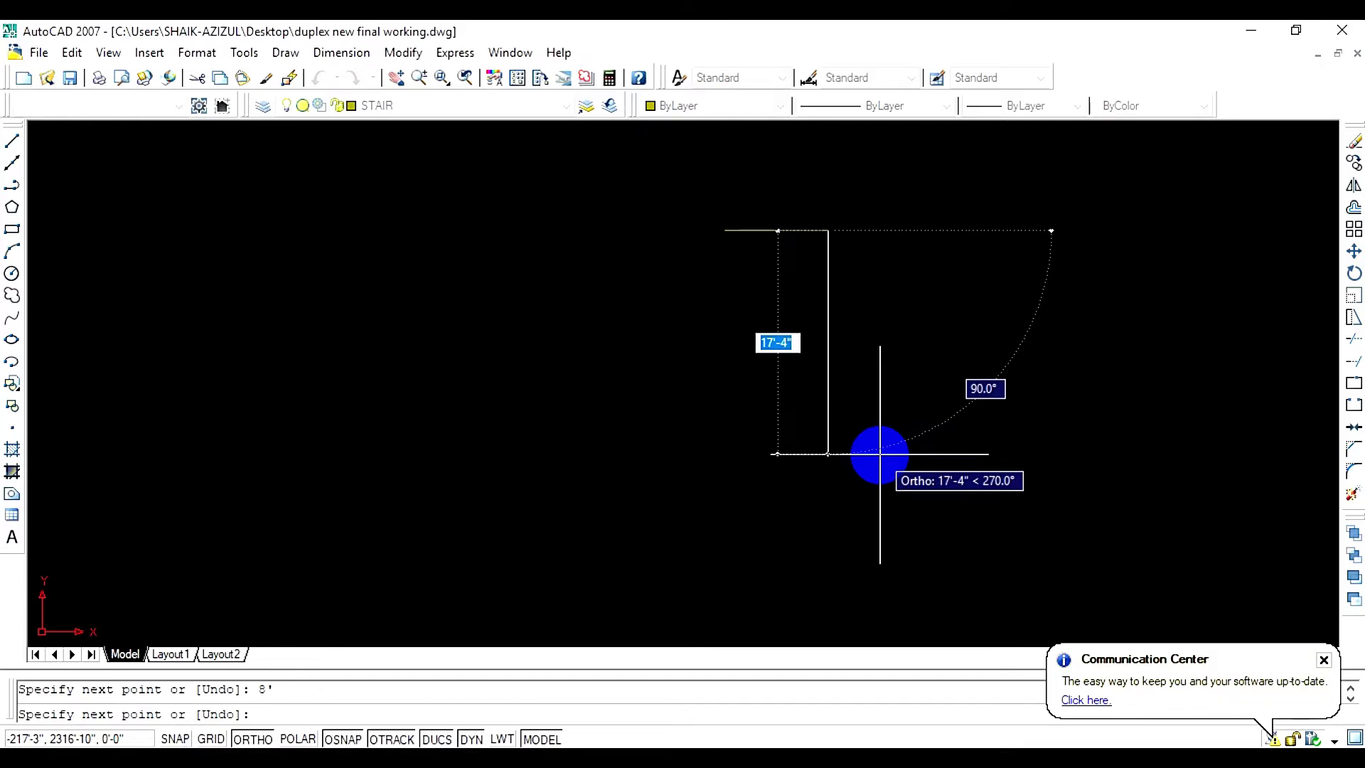
pyautogui.write('16')
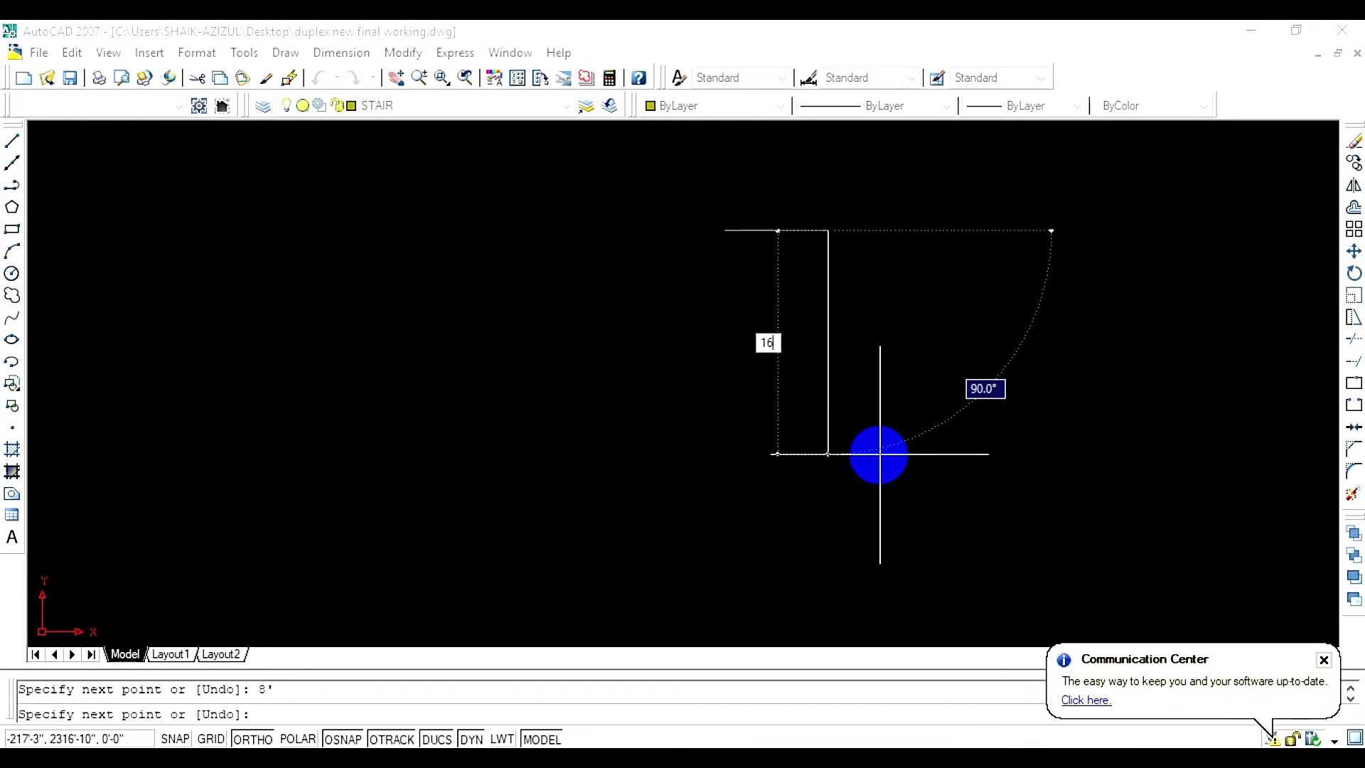
pyautogui.press('Return')
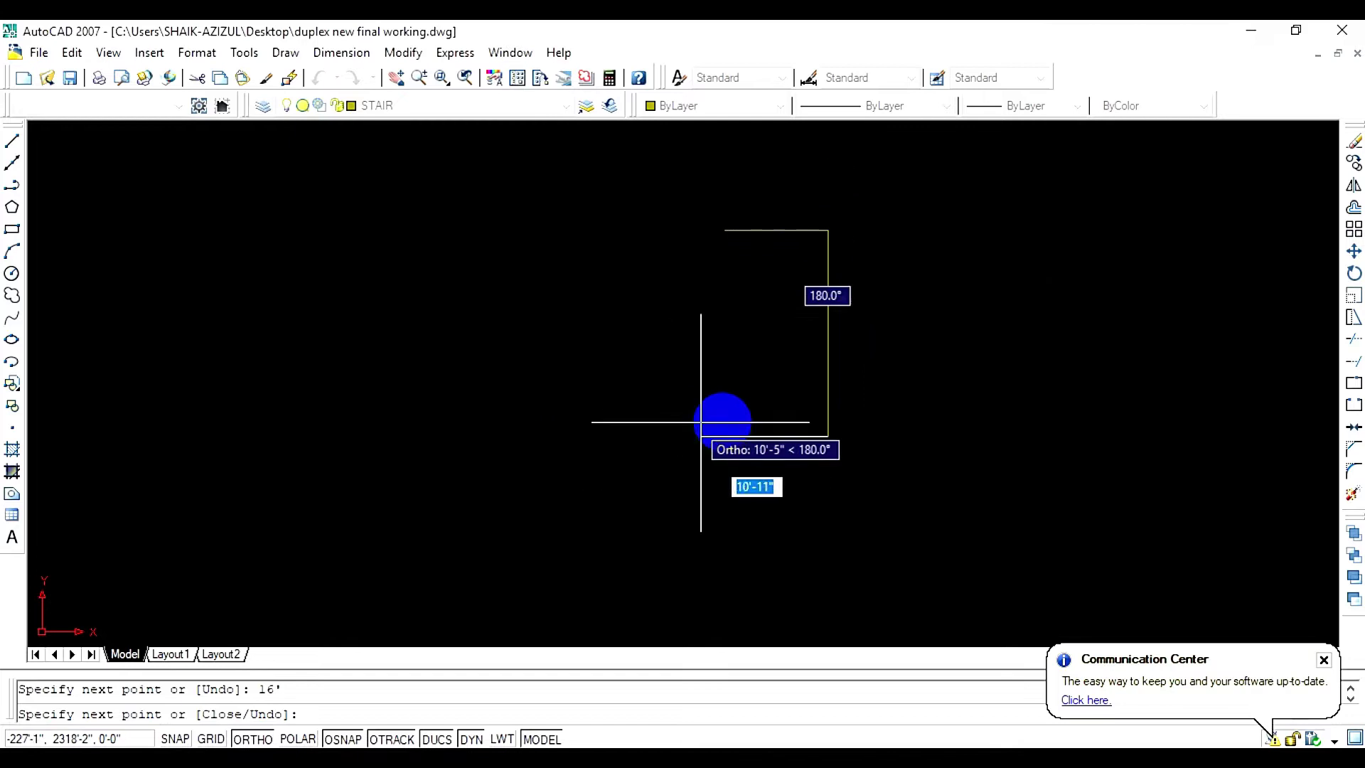
# Draw the outline's lower edge 8' to the left and close the rectangle back at its starting point
pyautogui.write('8')
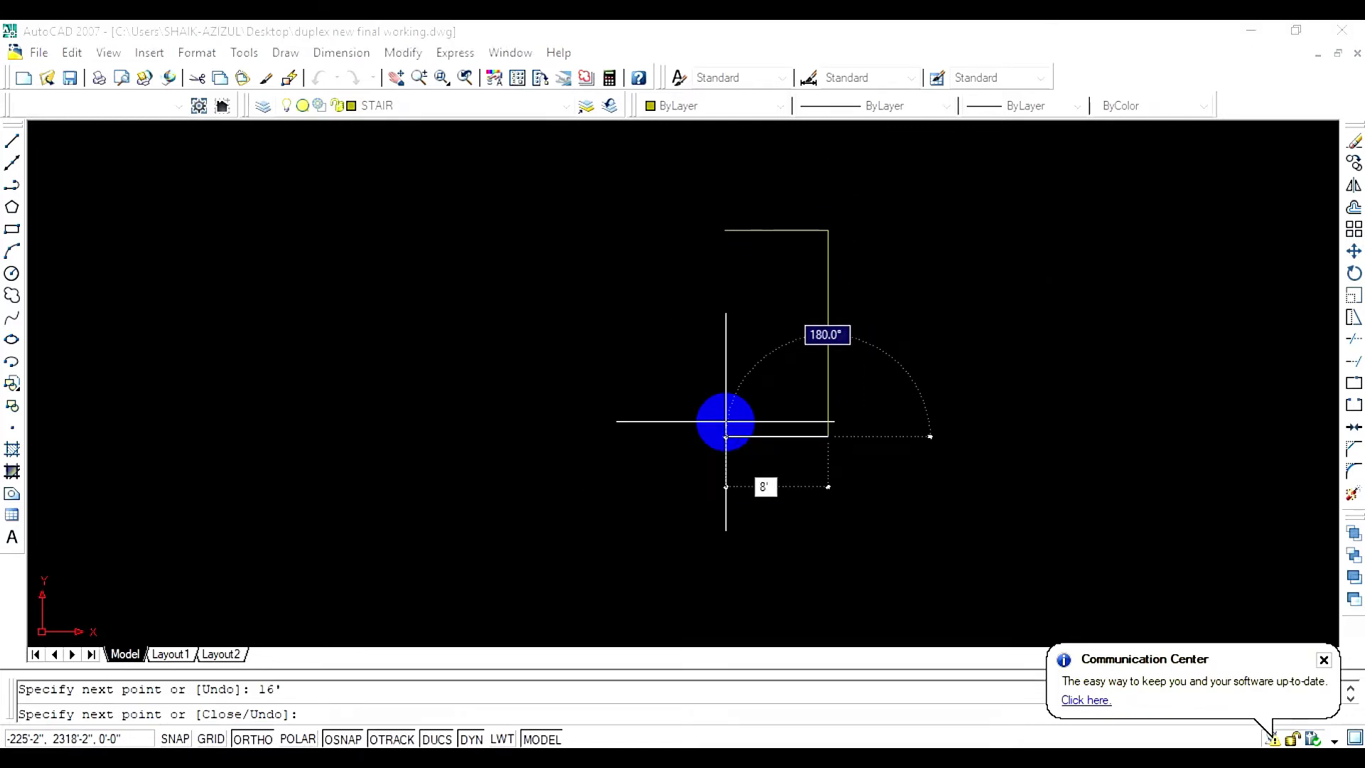
pyautogui.press('Return')
pyautogui.click(724, 228)
pyautogui.press('Escape')
# Offset all four sides of the rectangle outward by 10" to form the outer wall lines
pyautogui.scroll(3, 833, 234)
pyautogui.scroll(-2, 833, 233)
pyautogui.moveTo(830, 255); pyautogui.dragTo(779, 236, button='middle')
pyautogui.press('Return')
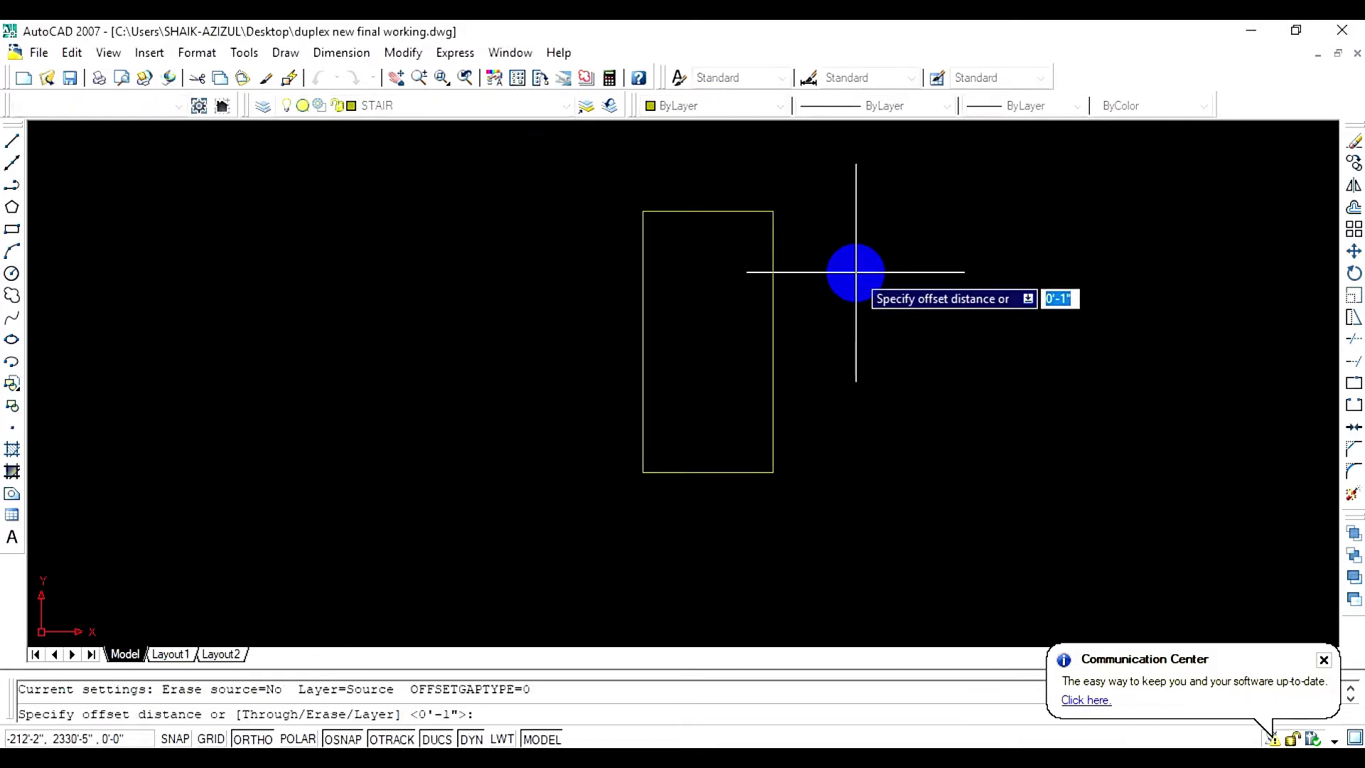
pyautogui.write('10')
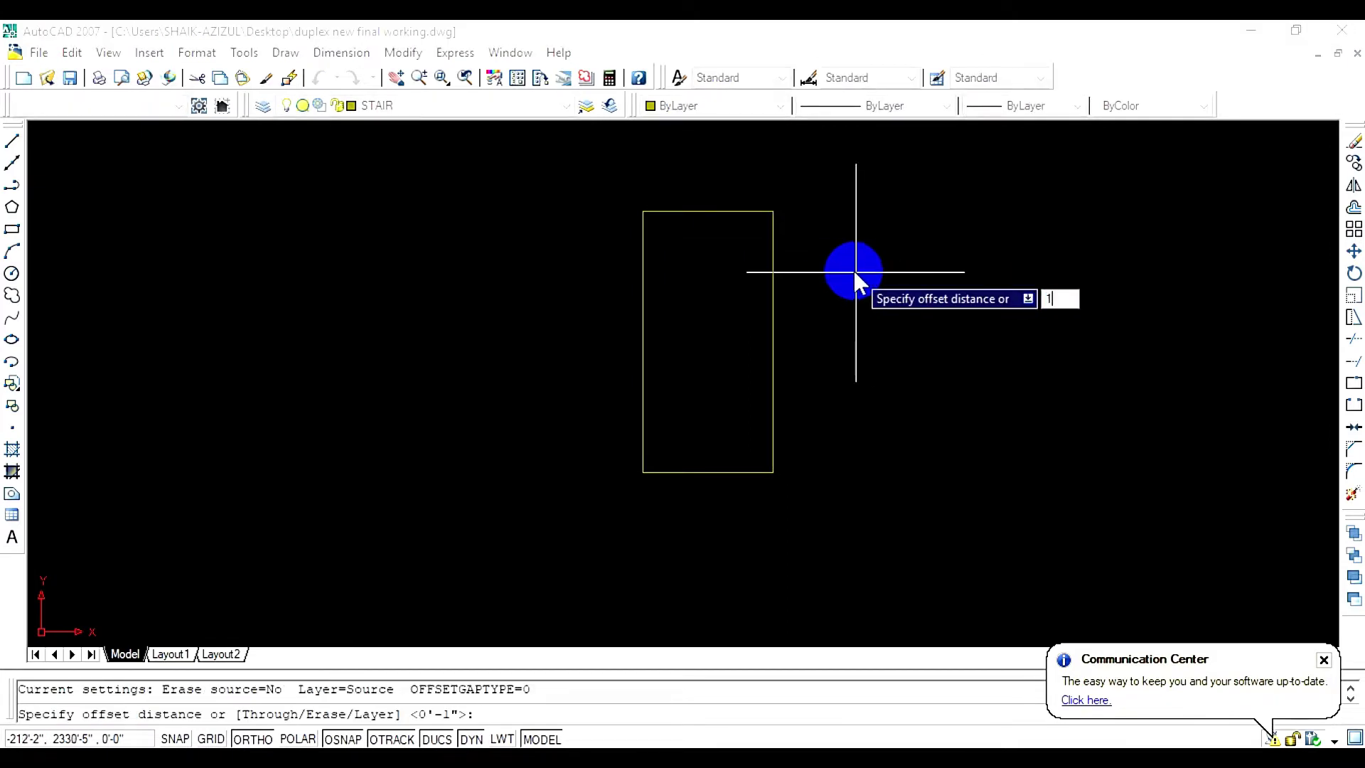
pyautogui.press('Return')
pyautogui.click(773, 275)
pyautogui.click(800, 263)
pyautogui.click(745, 211)
pyautogui.click(706, 180)
pyautogui.click(643, 263)
pyautogui.click(600, 262)
pyautogui.click(687, 472)
pyautogui.click(693, 495)
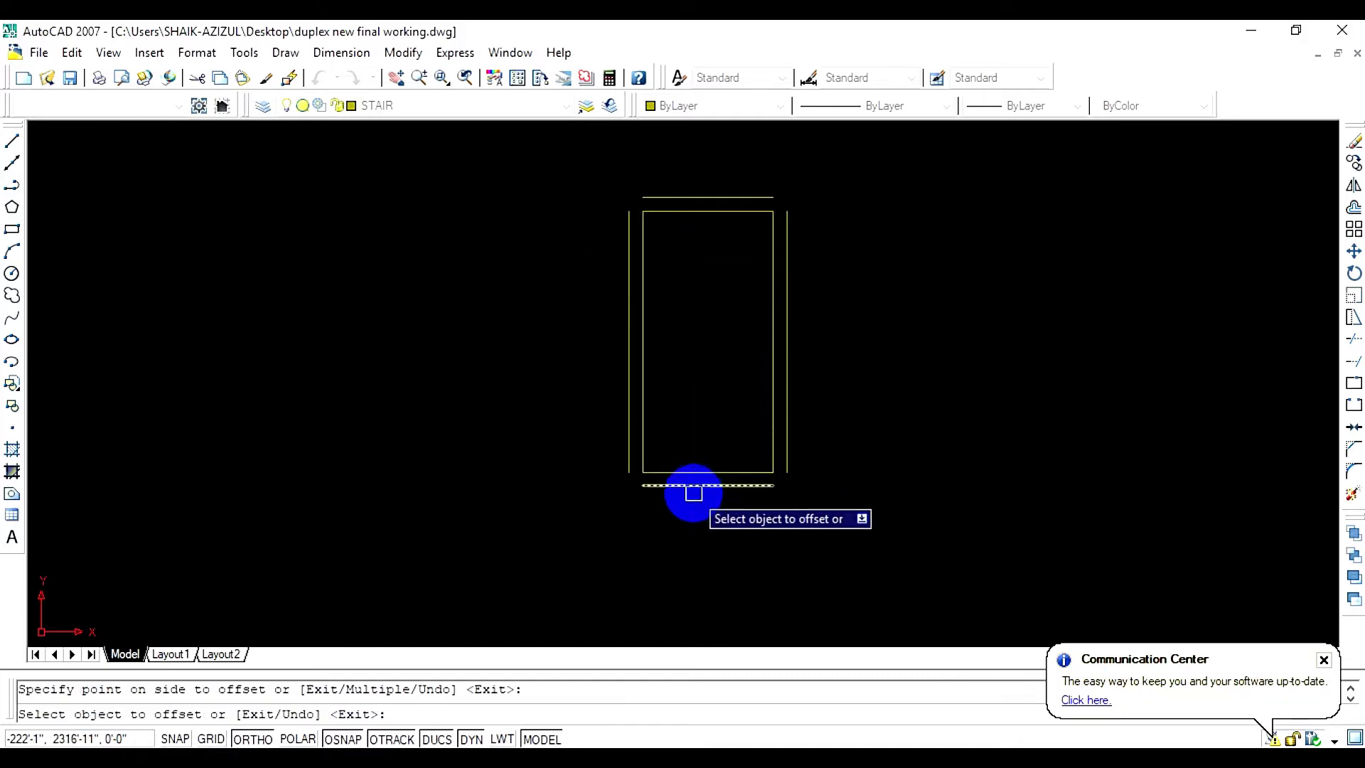
pyautogui.press('Escape')
pyautogui.click(1353, 361)
pyautogui.click(658, 196)
pyautogui.press('Return')
pyautogui.press('Escape')
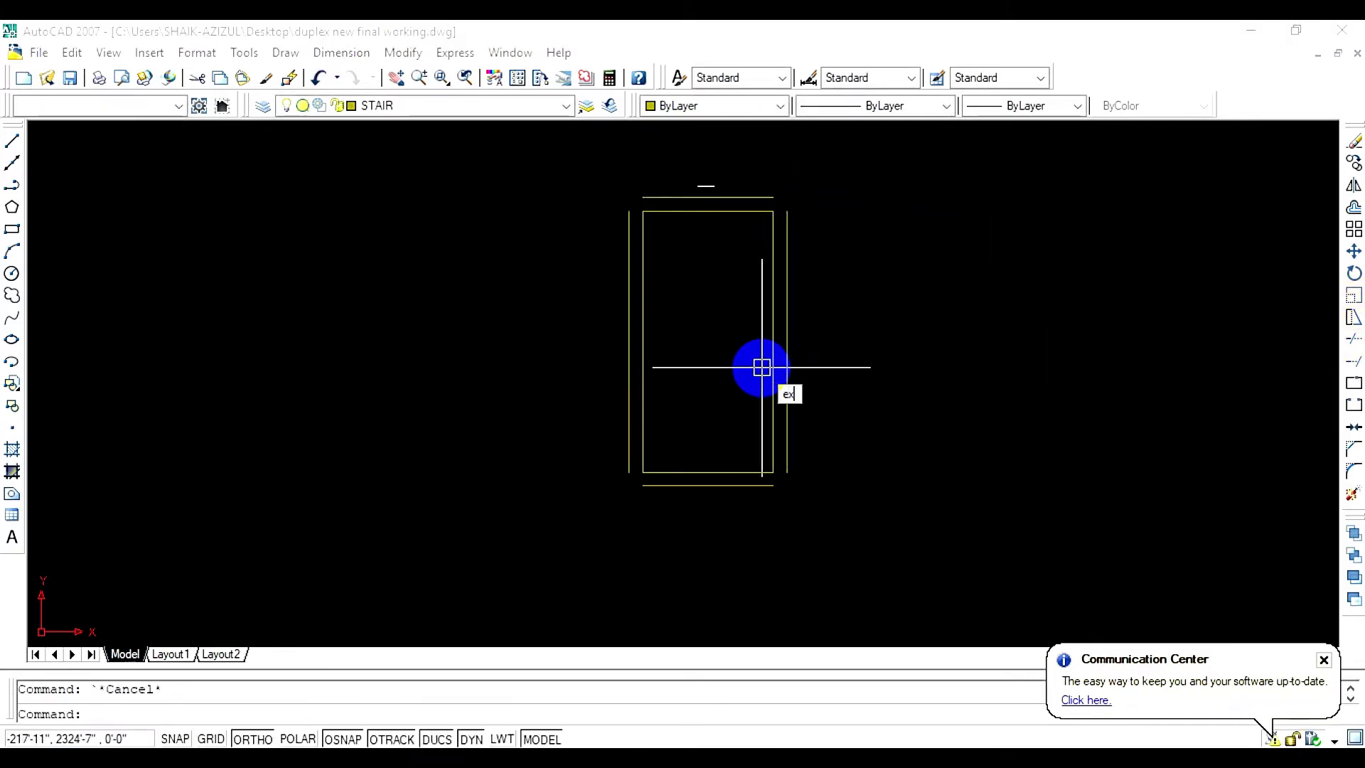
pyautogui.write('ex')
pyautogui.press('Return')
pyautogui.press('Return')
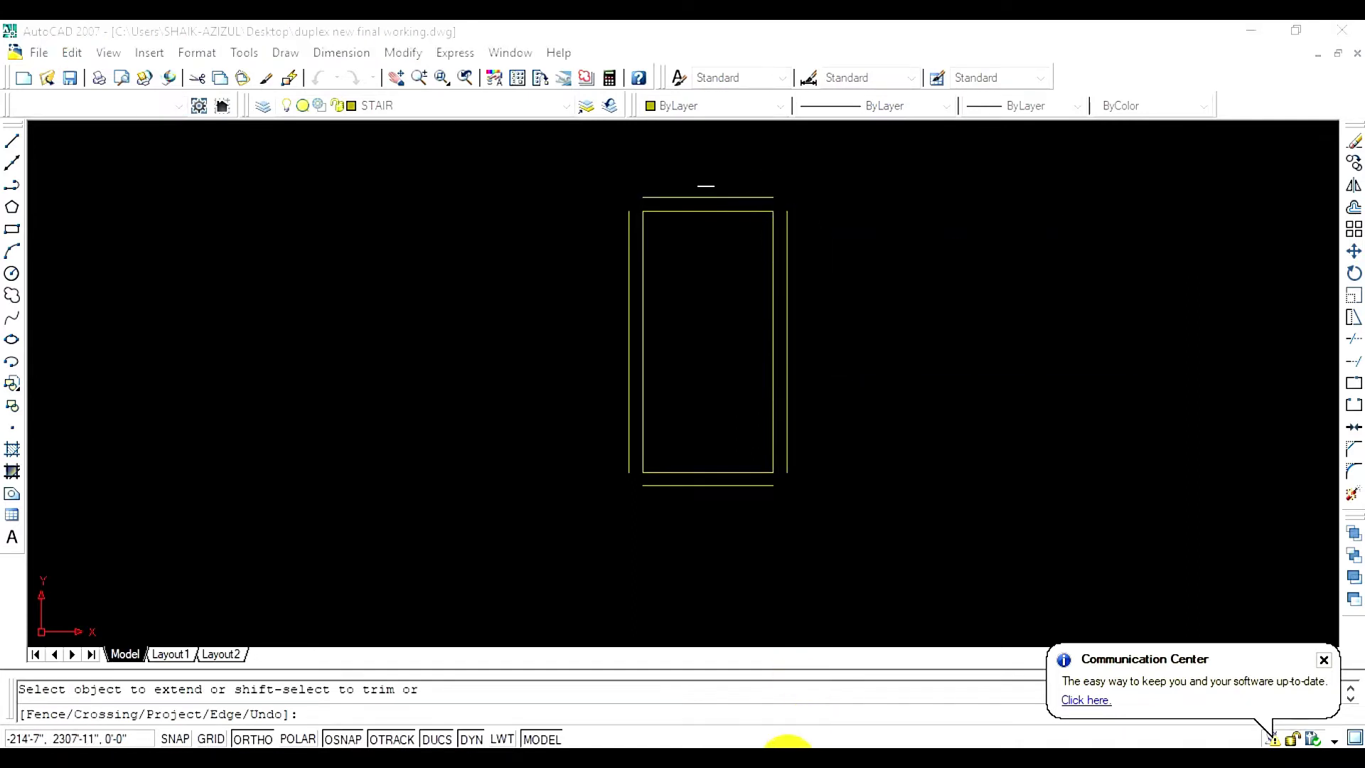
pyautogui.hotkey('ctrl', 'z')
# Join the upper outer wall line to the right and left outer lines with zero-distance Chamfer corners
pyautogui.click(1350, 446)
pyautogui.click(755, 197)
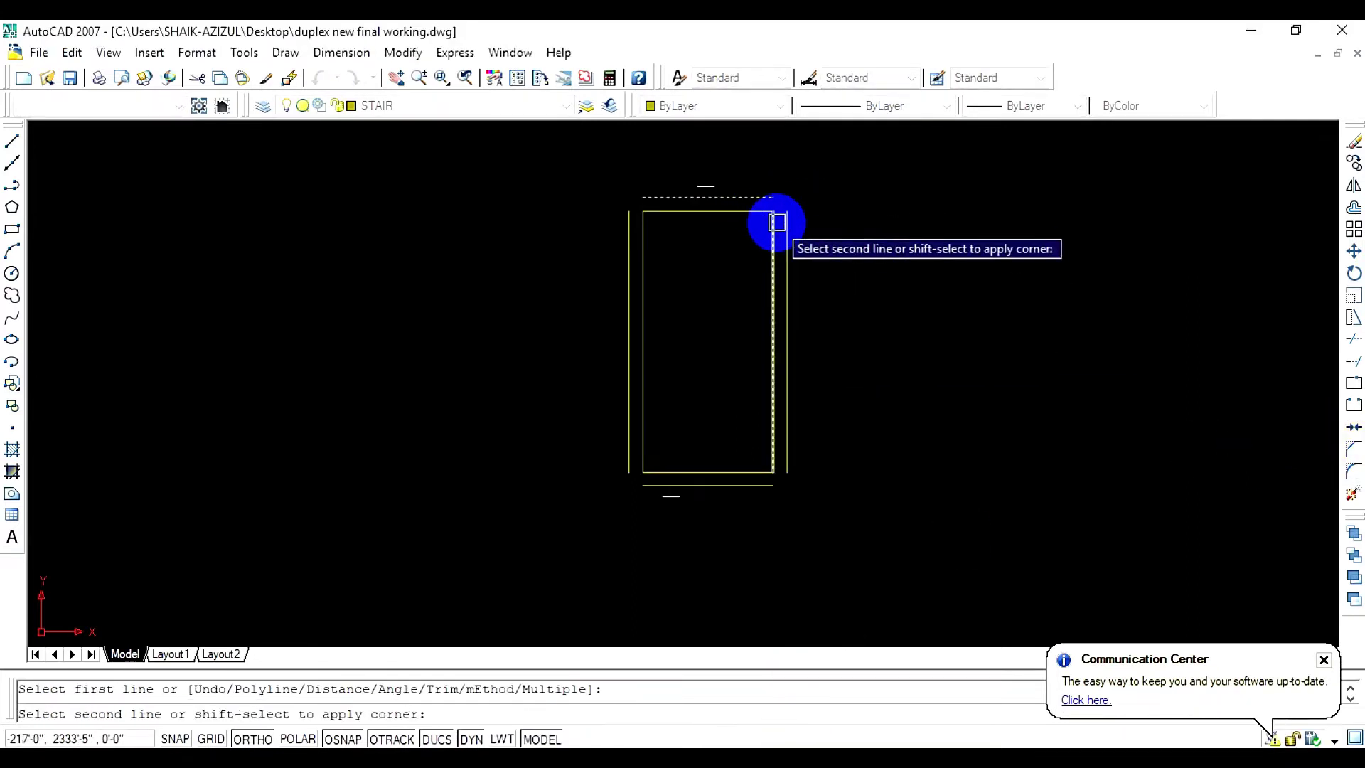
pyautogui.click(785, 226)
pyautogui.press('Return')
pyautogui.click(650, 197)
pyautogui.click(629, 223)
# Join the lower outer wall line to the right and left outer lines with zero-distance Chamfer corners
pyautogui.press('Return')
pyautogui.click(679, 485)
pyautogui.click(782, 459)
pyautogui.press('Return')
pyautogui.click(627, 434)
pyautogui.click(664, 486)
pyautogui.press('Return')
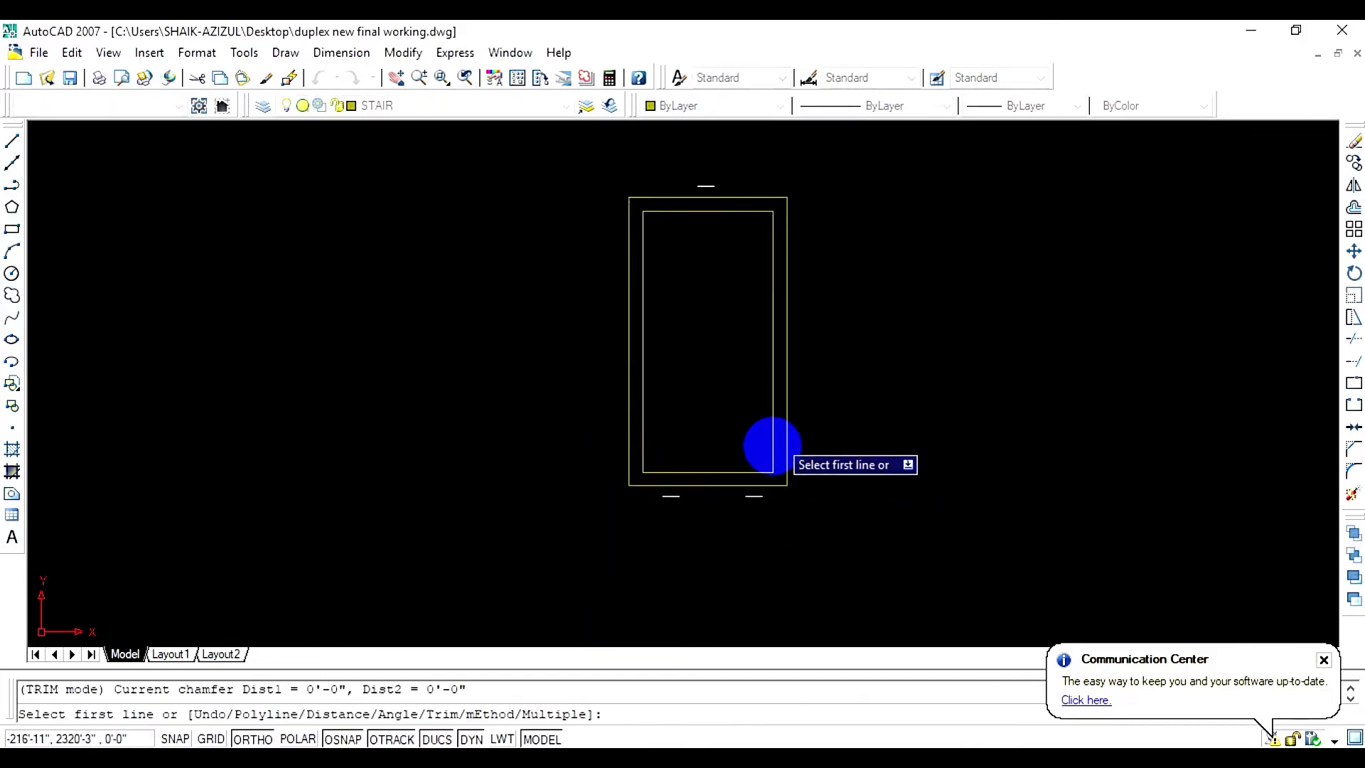
pyautogui.press('Escape')
# Offset the upper inner wall line 3'4" downward into the stairwell to mark the landing edge
pyautogui.moveTo(887, 362); pyautogui.dragTo(790, 345, button='middle')
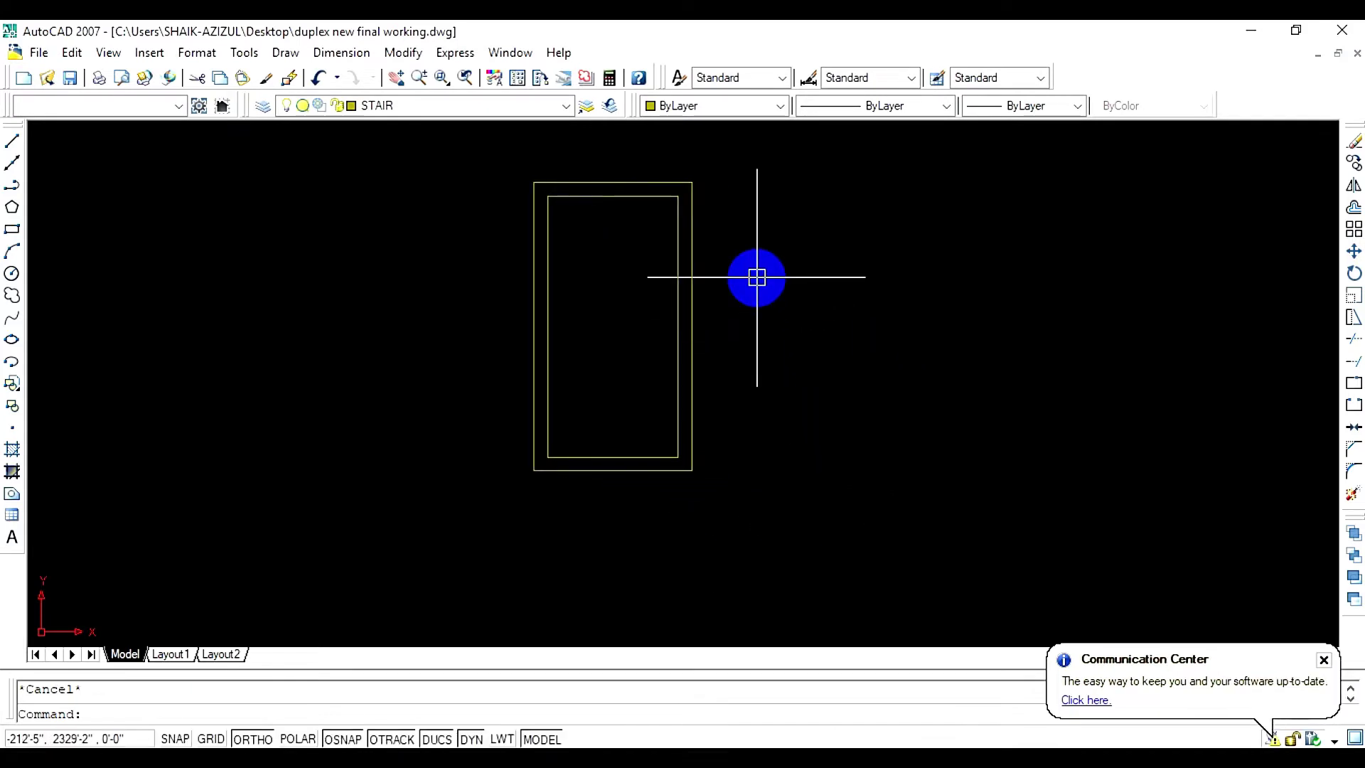
pyautogui.write('o')
pyautogui.press('Return')
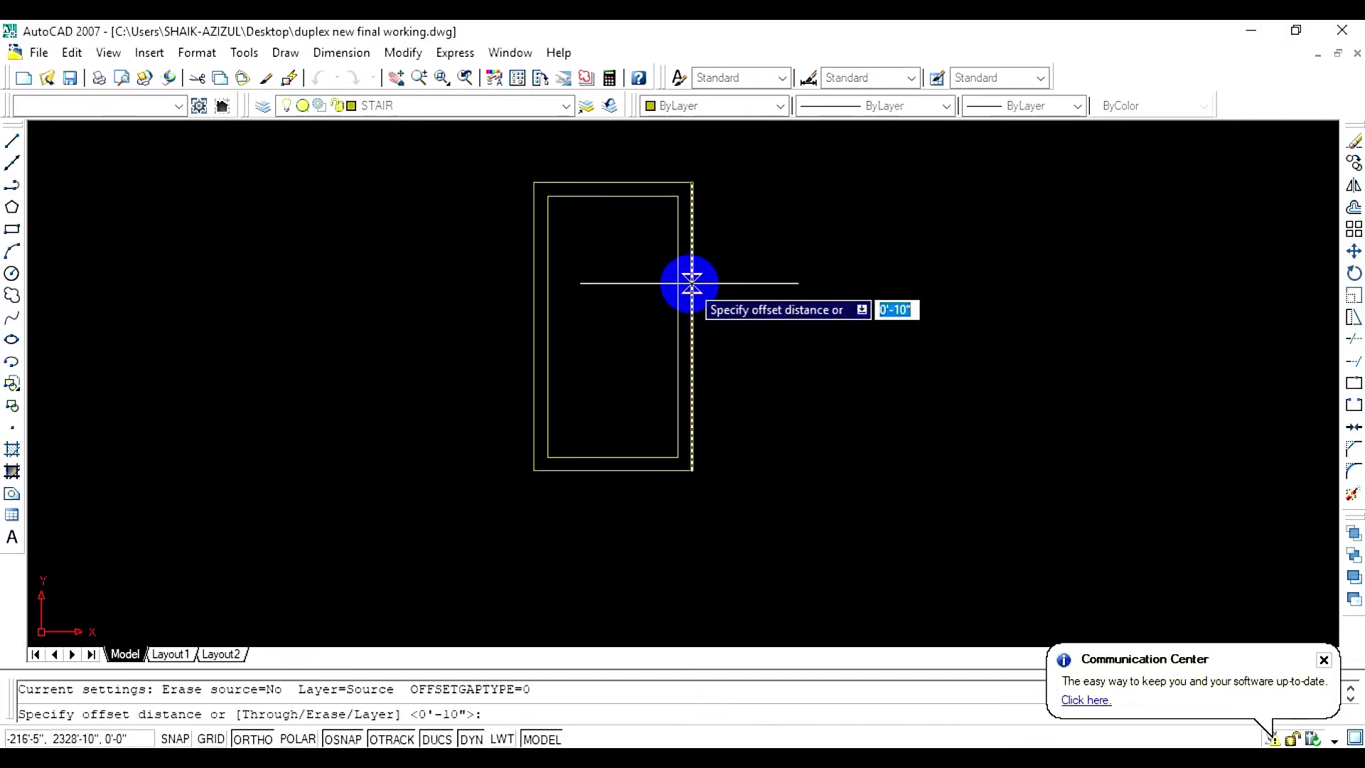
pyautogui.write('3')
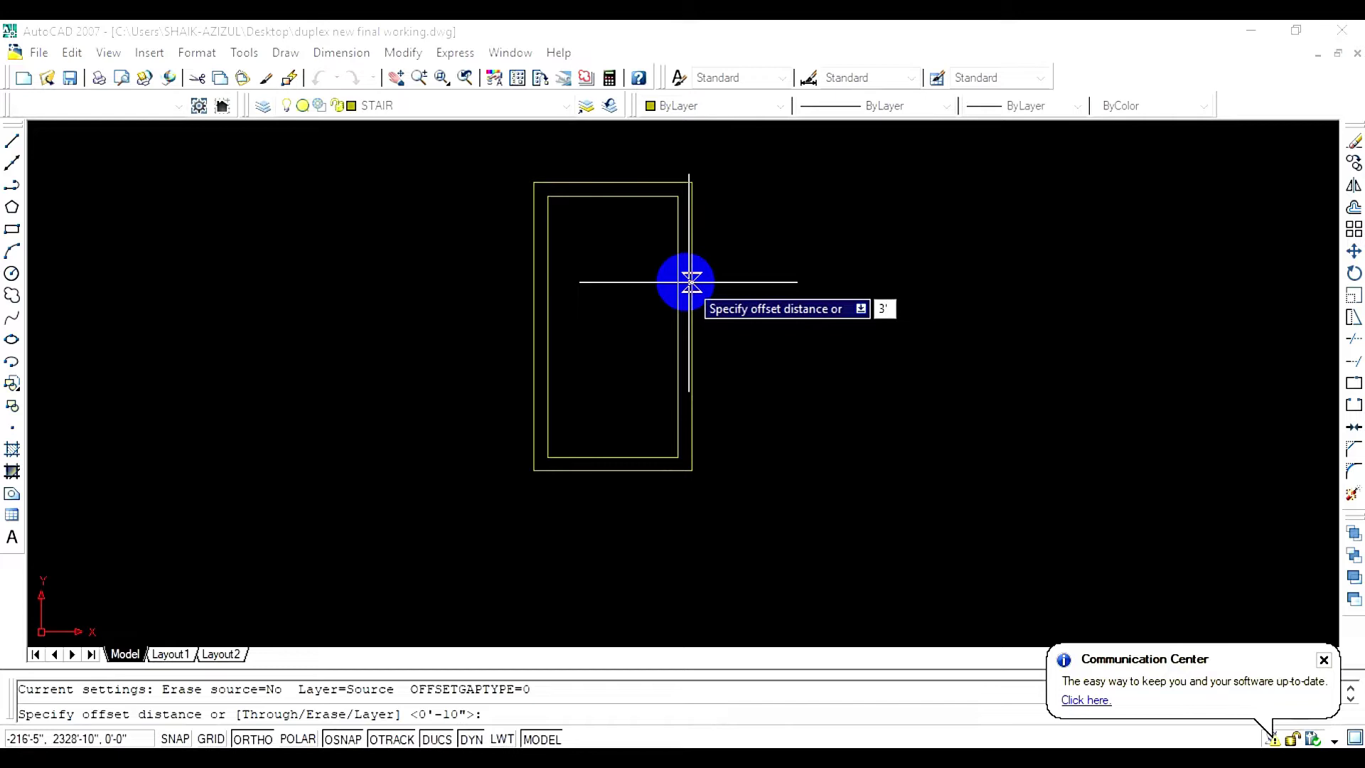
pyautogui.scroll(-6, 913, 269)
pyautogui.scroll(5, 930, 229)
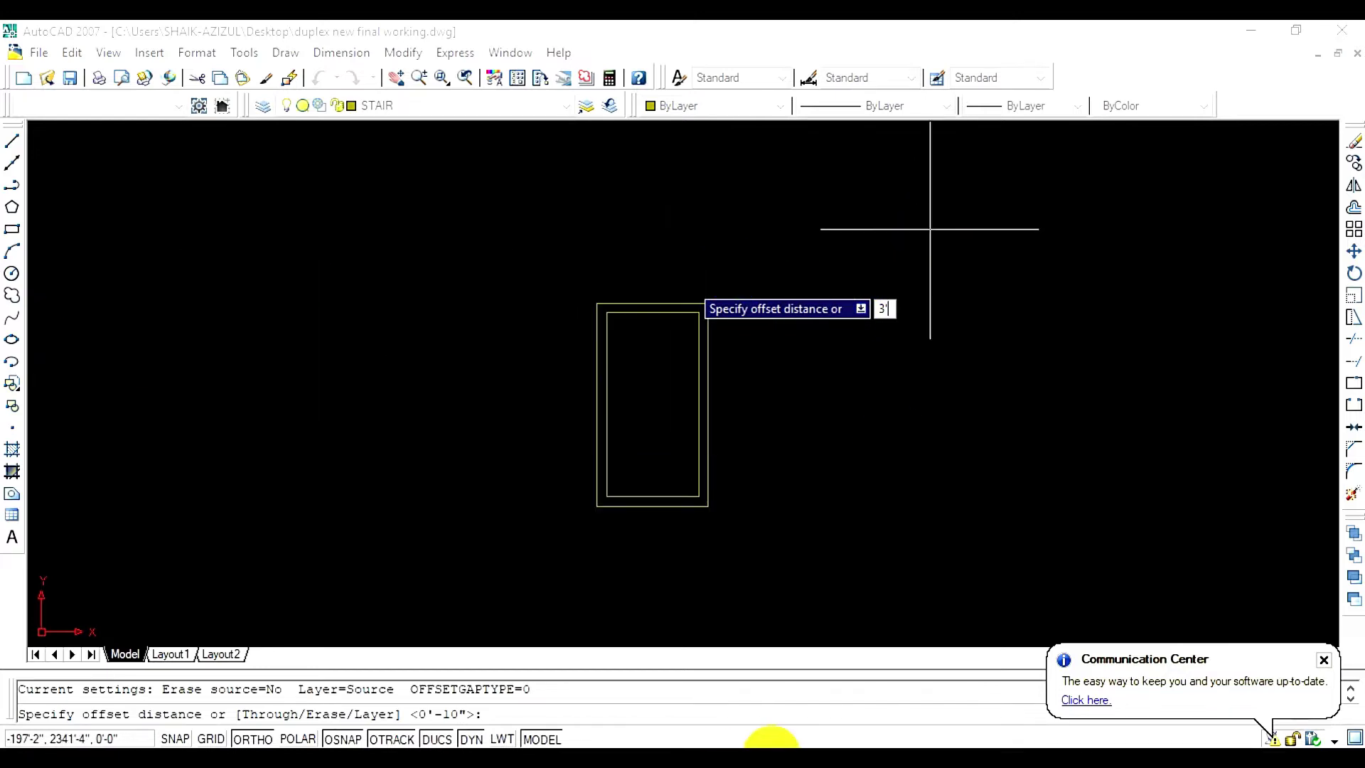
pyautogui.scroll(-6, 705, 310)
pyautogui.scroll(6, 746, 306)
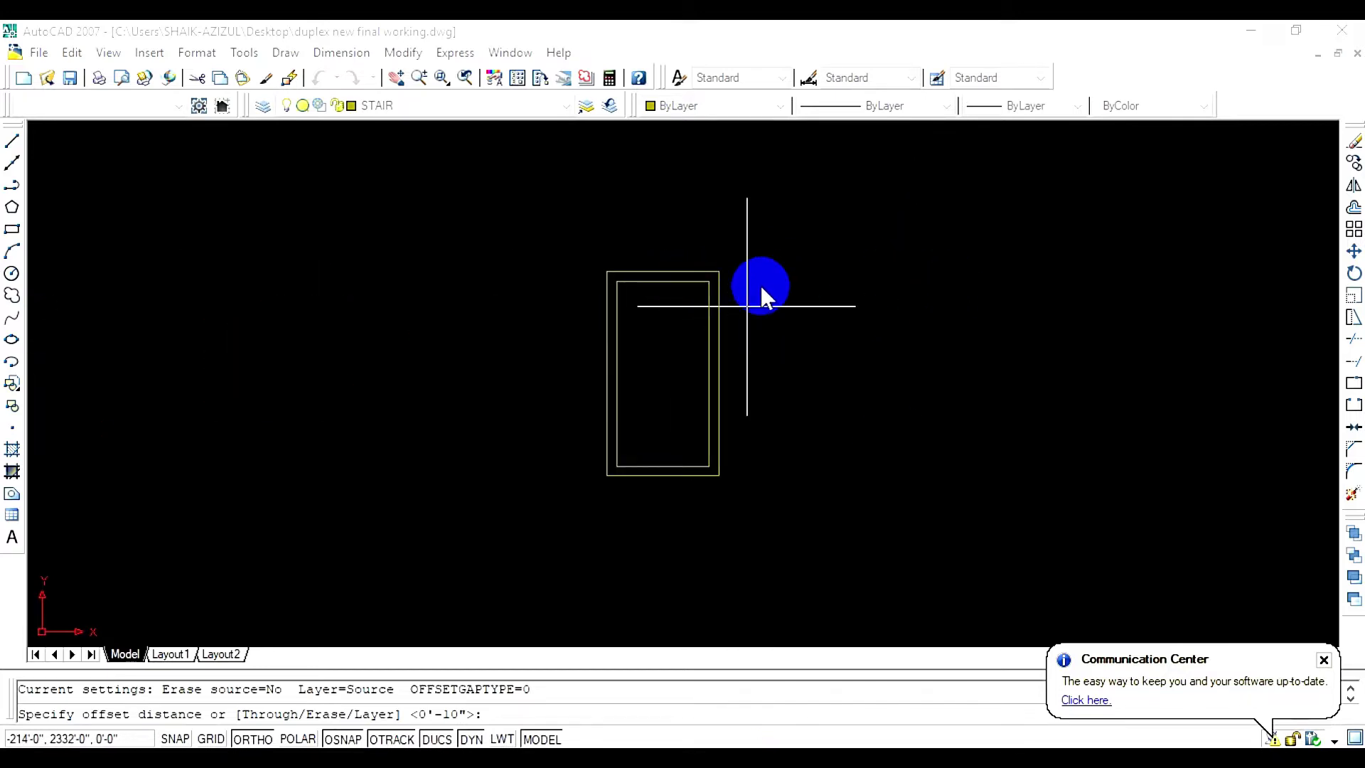
pyautogui.scroll(-6, 753, 337)
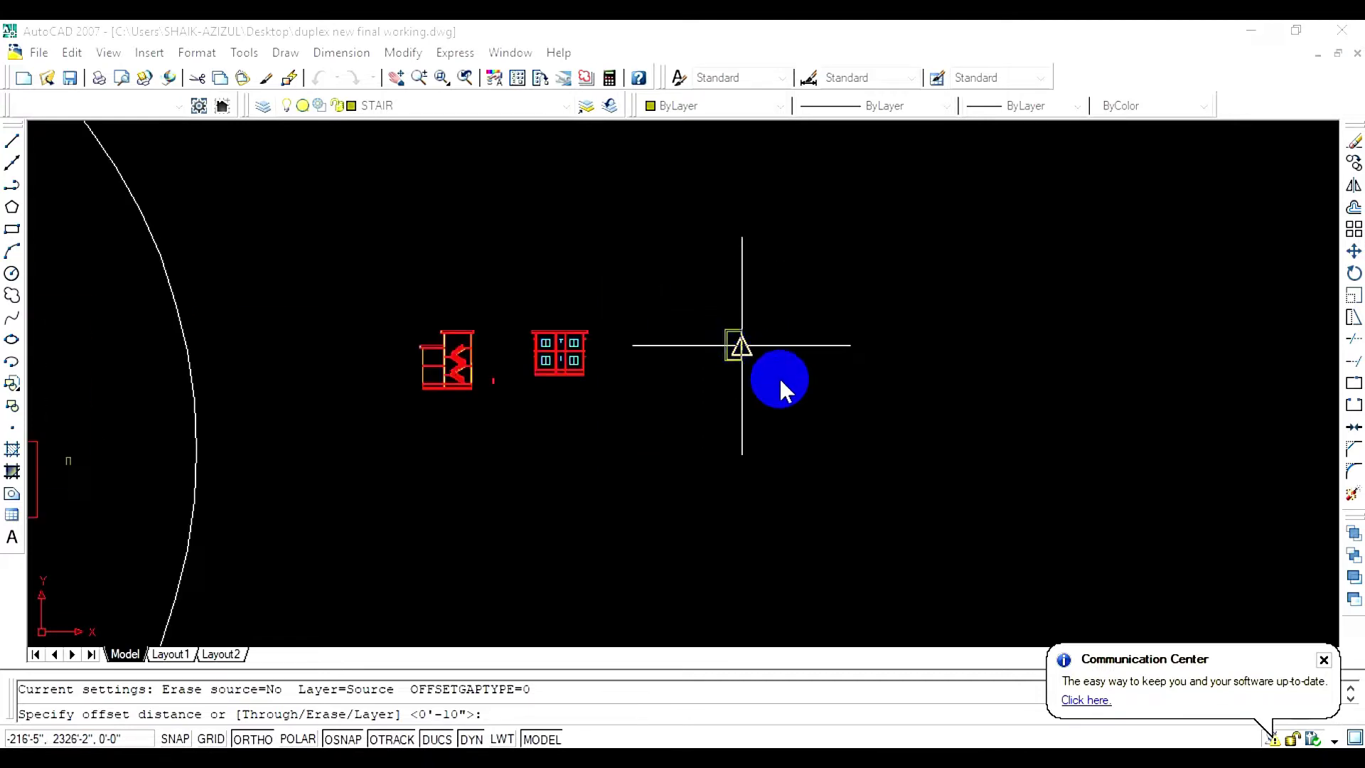
pyautogui.scroll(2, 778, 377)
pyautogui.write('4')
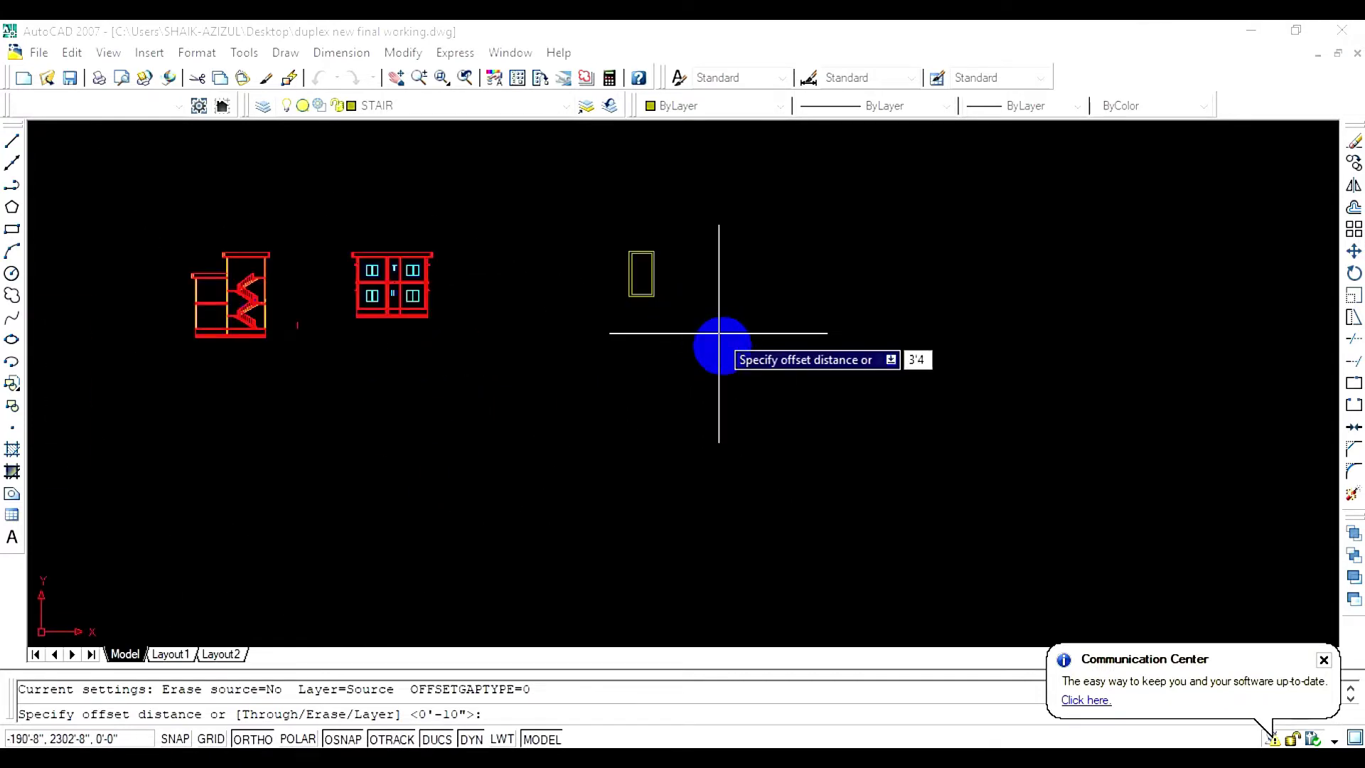
pyautogui.press('Return')
pyautogui.scroll(5, 633, 232)
pyautogui.click(632, 231)
pyautogui.click(629, 288)
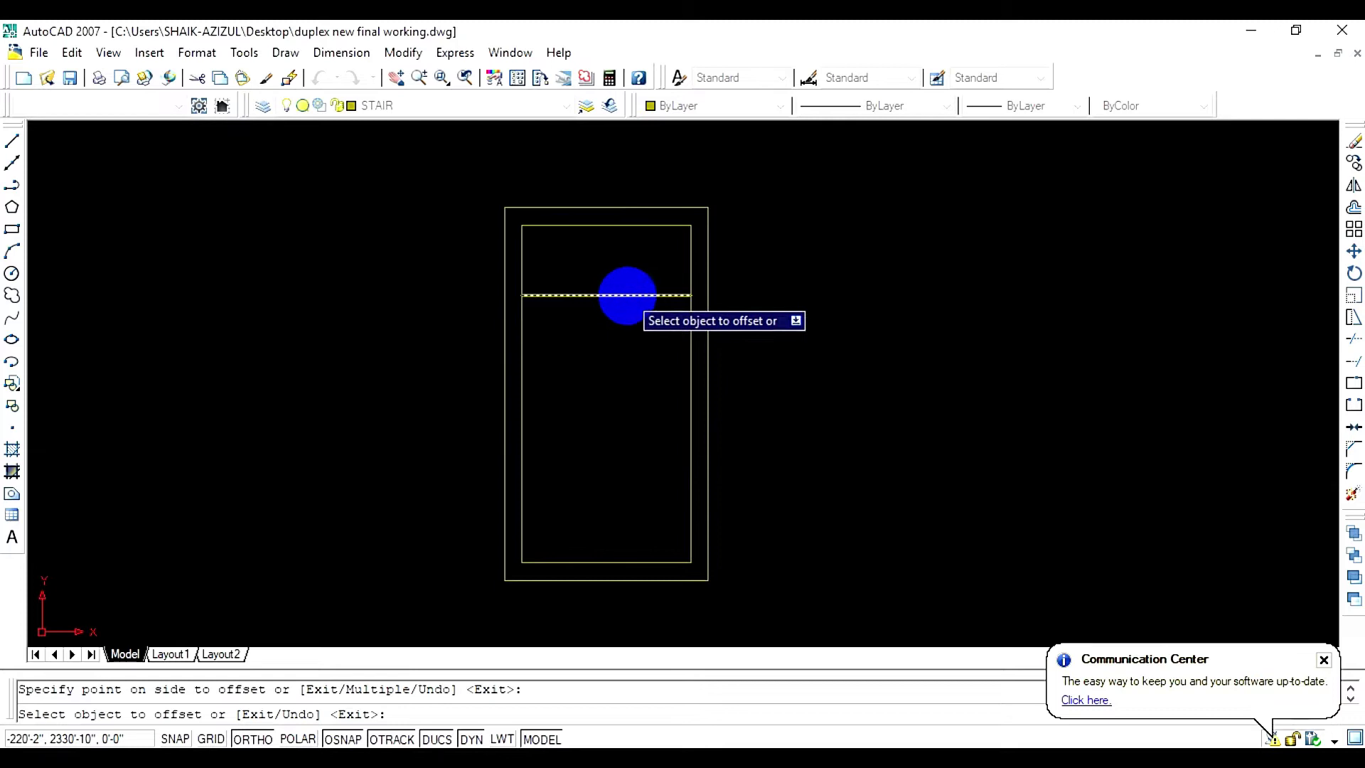
pyautogui.press('Escape')
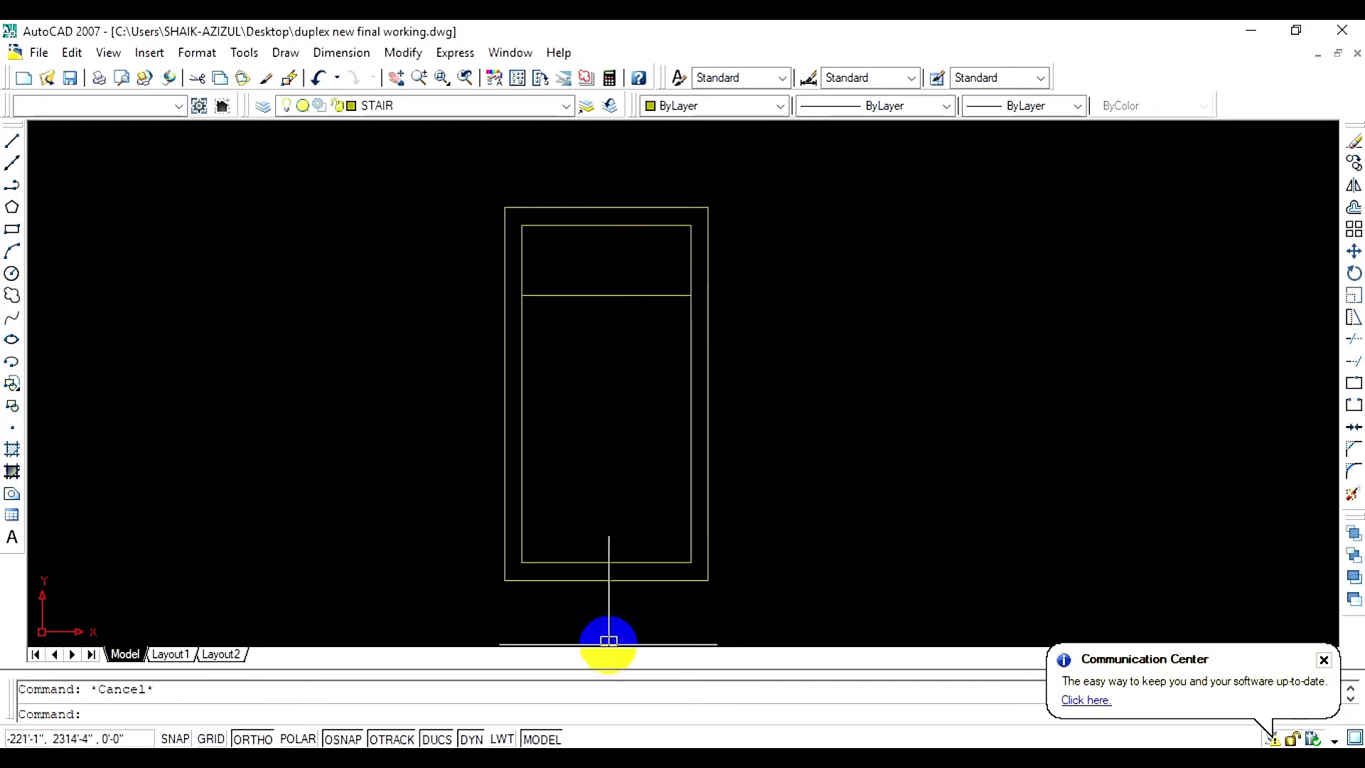
# Offset the lower inner wall line 3'4" upward into the stairwell
pyautogui.write('o')
pyautogui.press('Return')
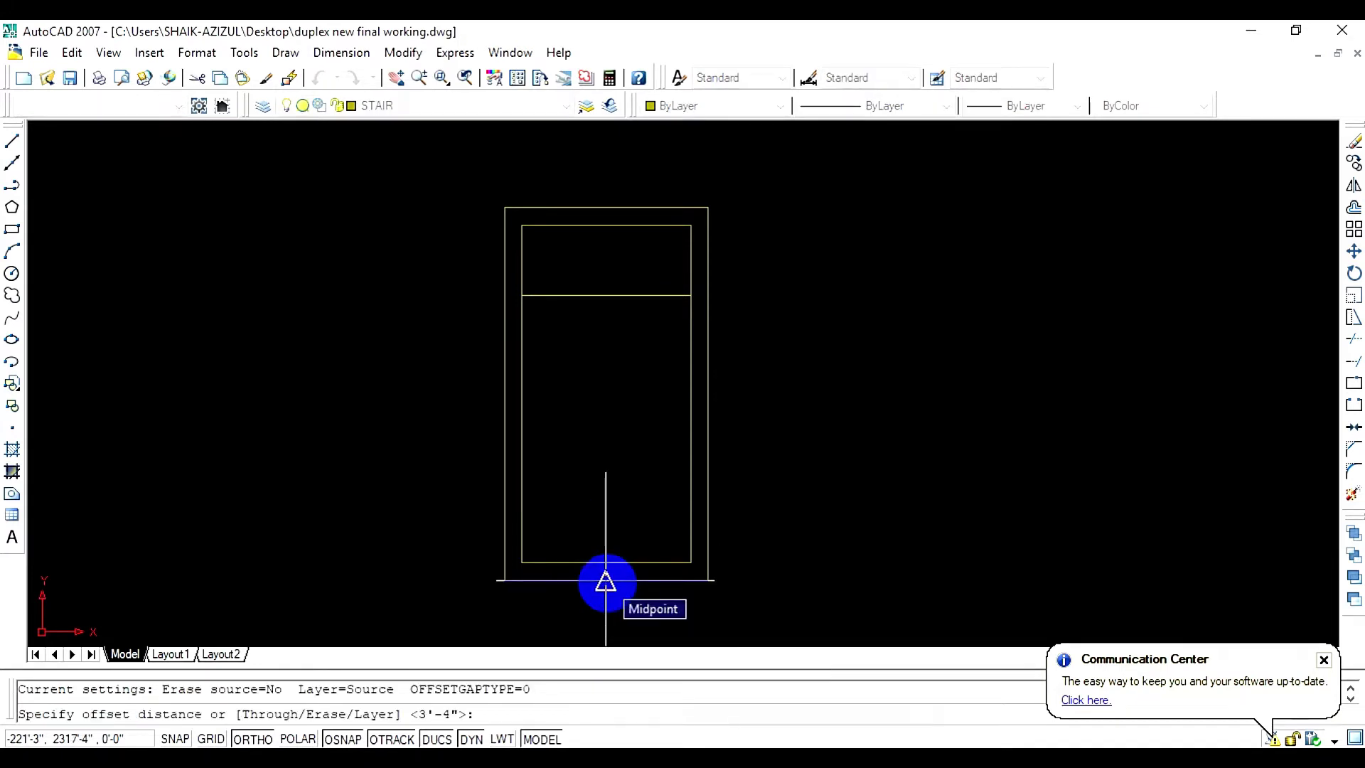
pyautogui.press('Escape')
pyautogui.write('o')
pyautogui.press('Return')
pyautogui.write("3'4")
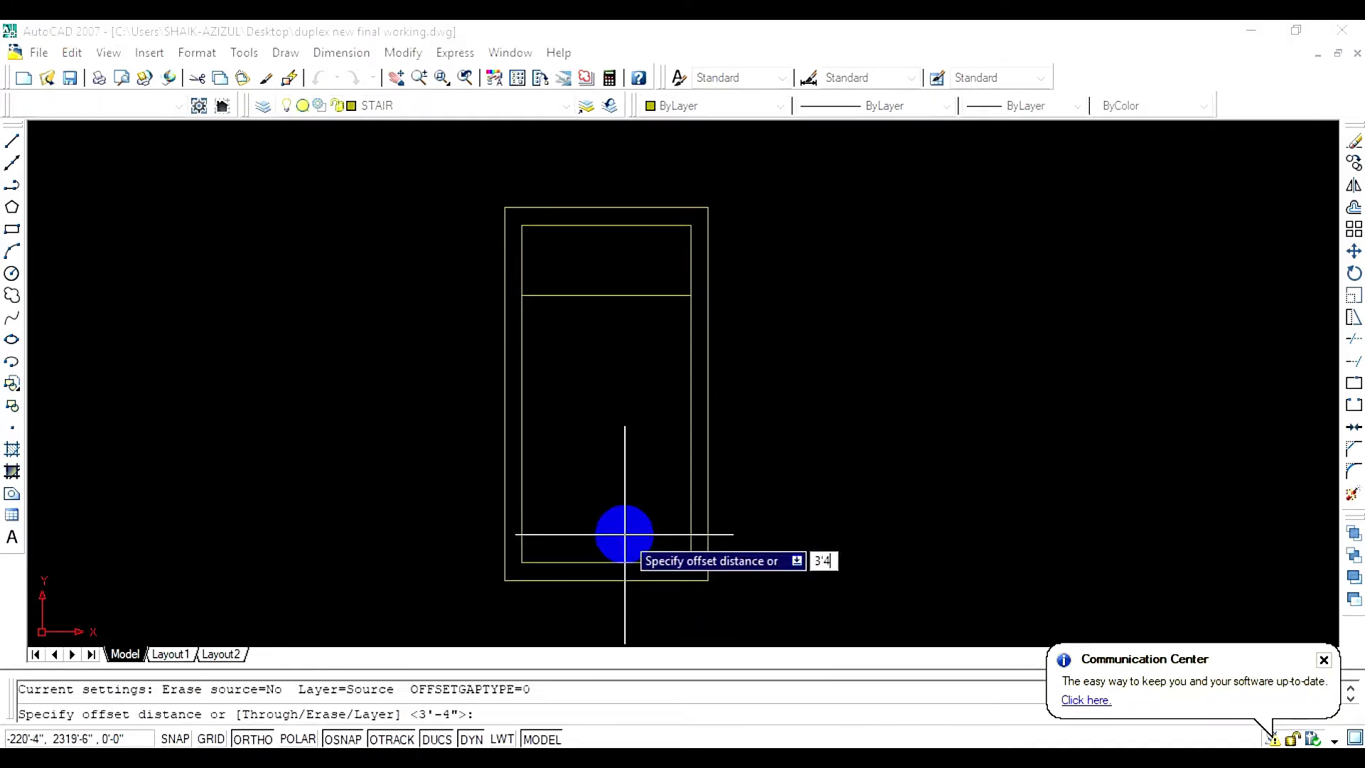
pyautogui.press('Return')
pyautogui.click(577, 573)
pyautogui.click(566, 506)
pyautogui.press('Escape')
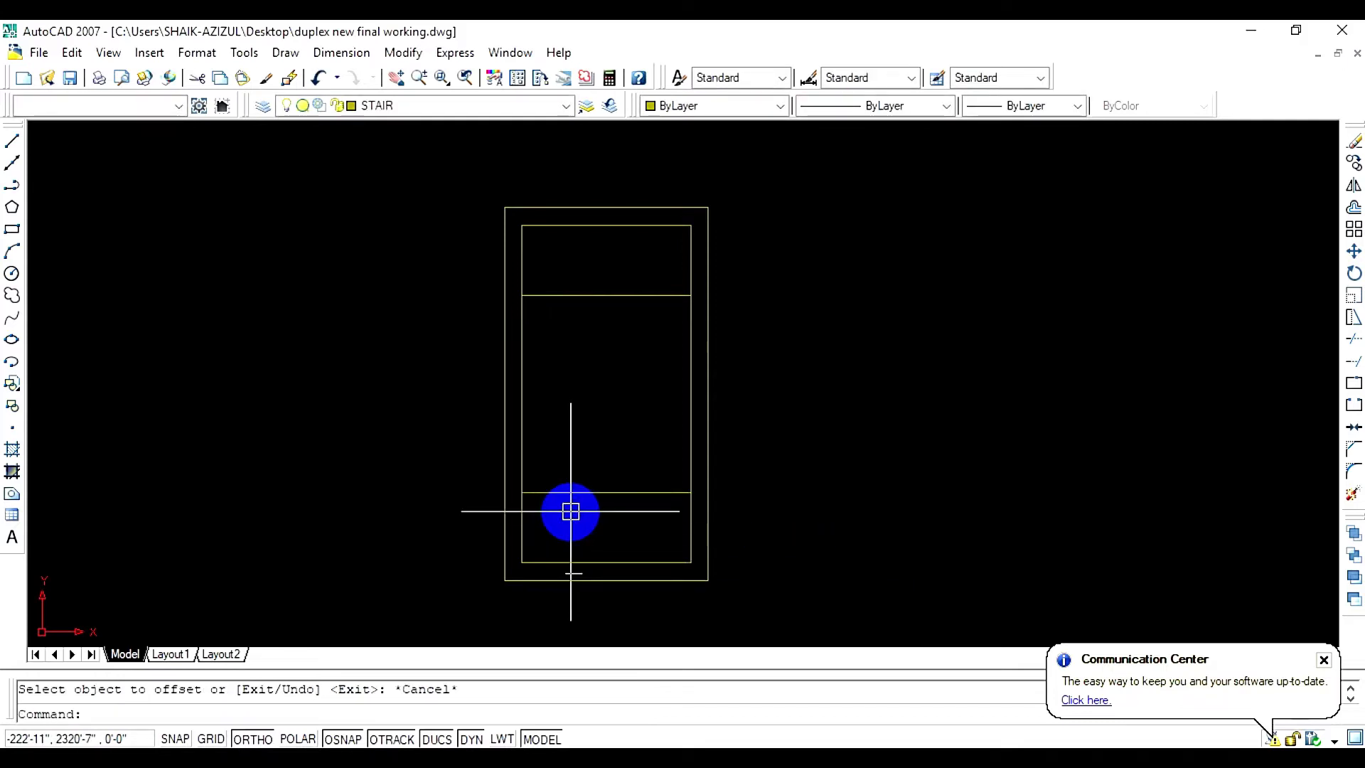
# Extend the lower offset line to the outer left wall line and trim away its part between the inner walls
pyautogui.press('Return')
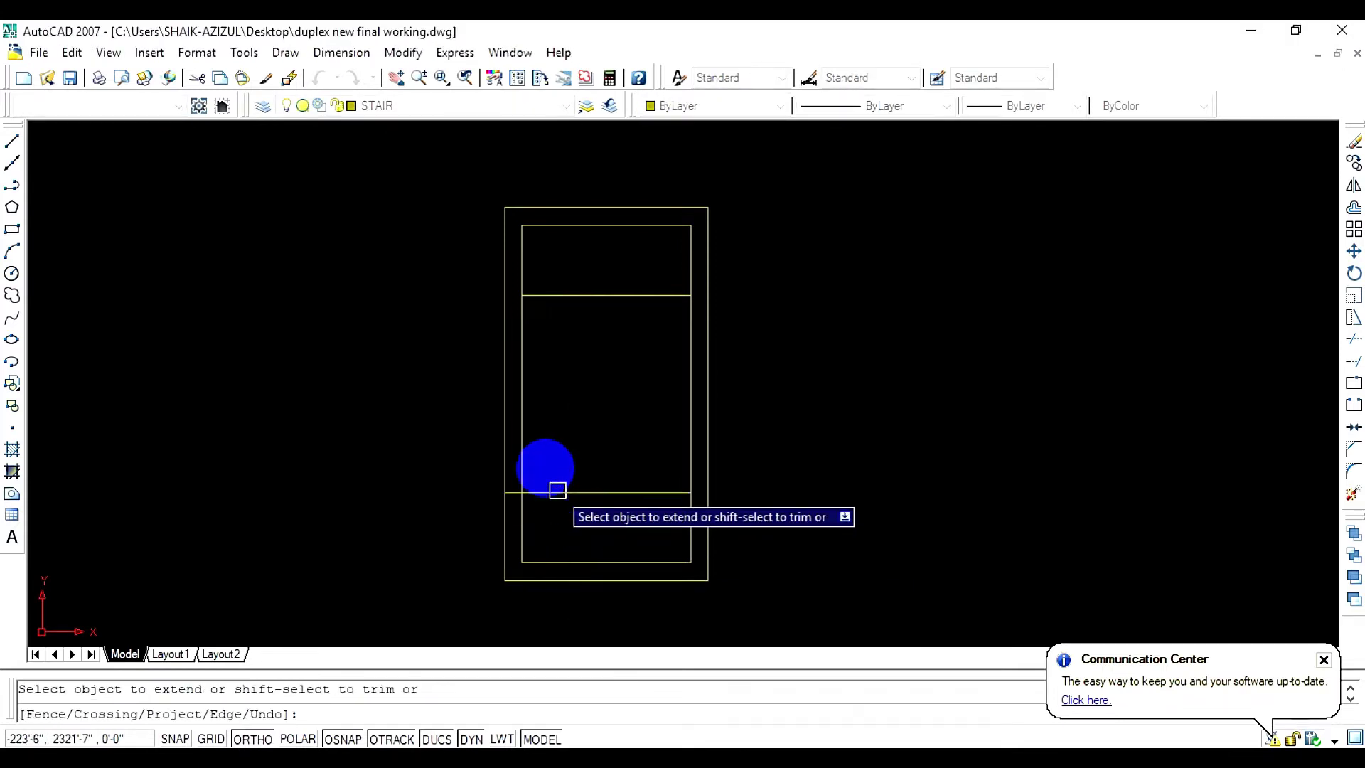
pyautogui.press('Escape')
pyautogui.write('t')
pyautogui.press('Return')
pyautogui.press('Return')
pyautogui.click(604, 492)
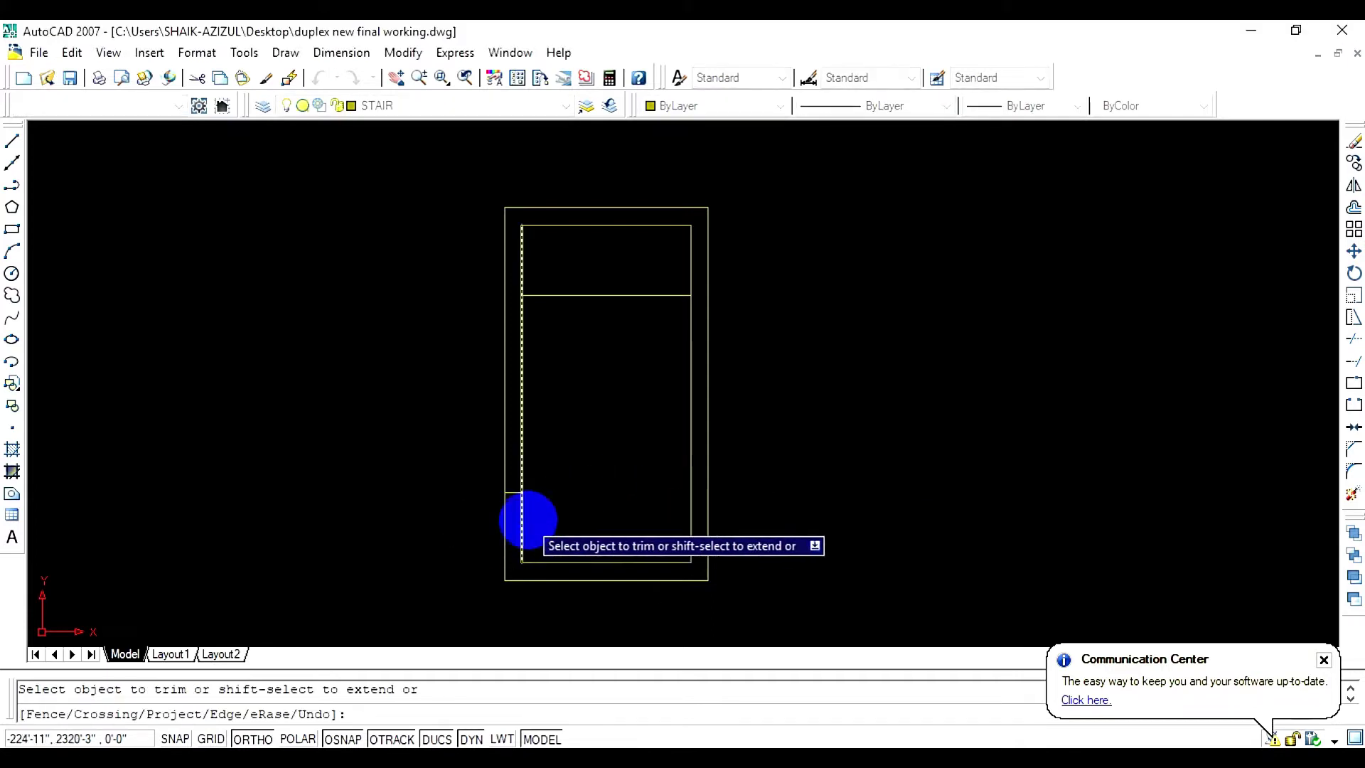
pyautogui.press('Escape')
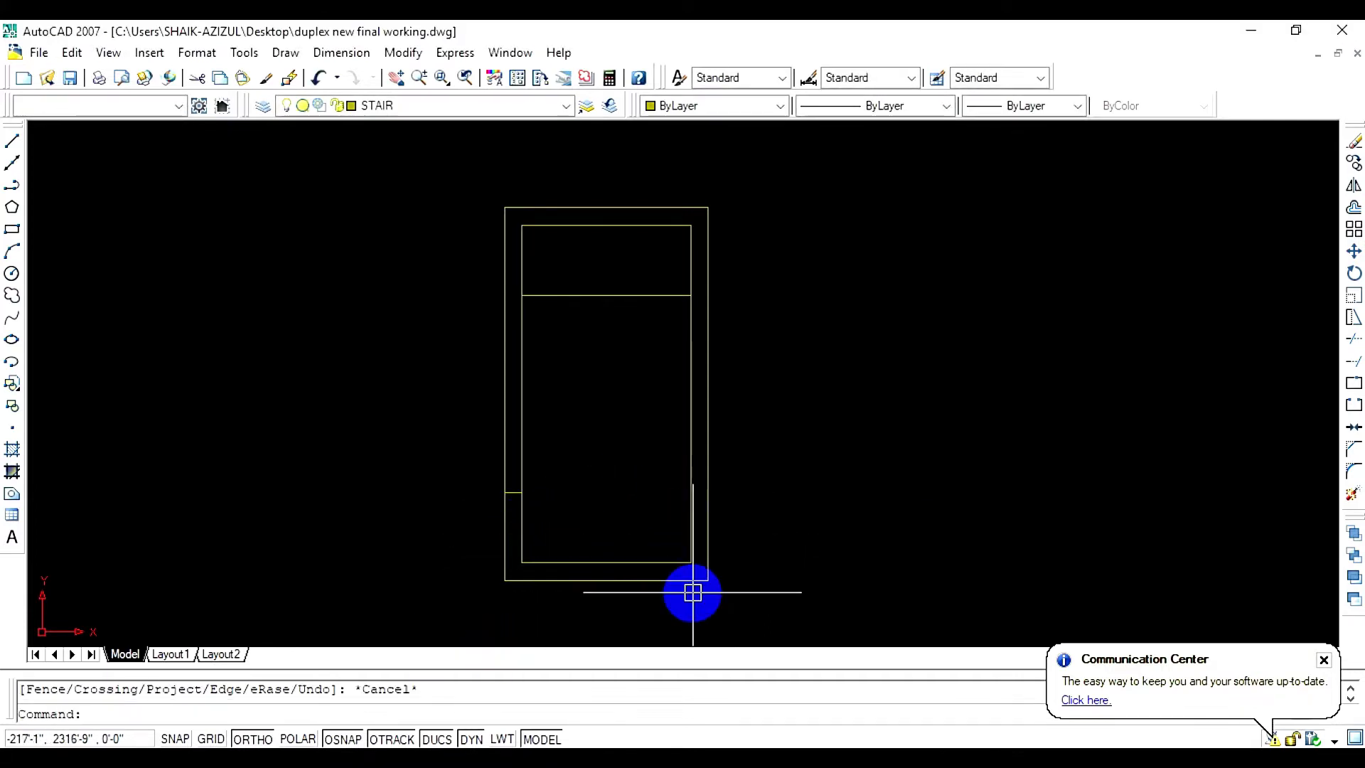
# Extend the lower inner wall line leftward to the outer left wall line
pyautogui.write('ex')
pyautogui.press('Return')
pyautogui.press('Return')
pyautogui.click(570, 562)
pyautogui.press('Escape')
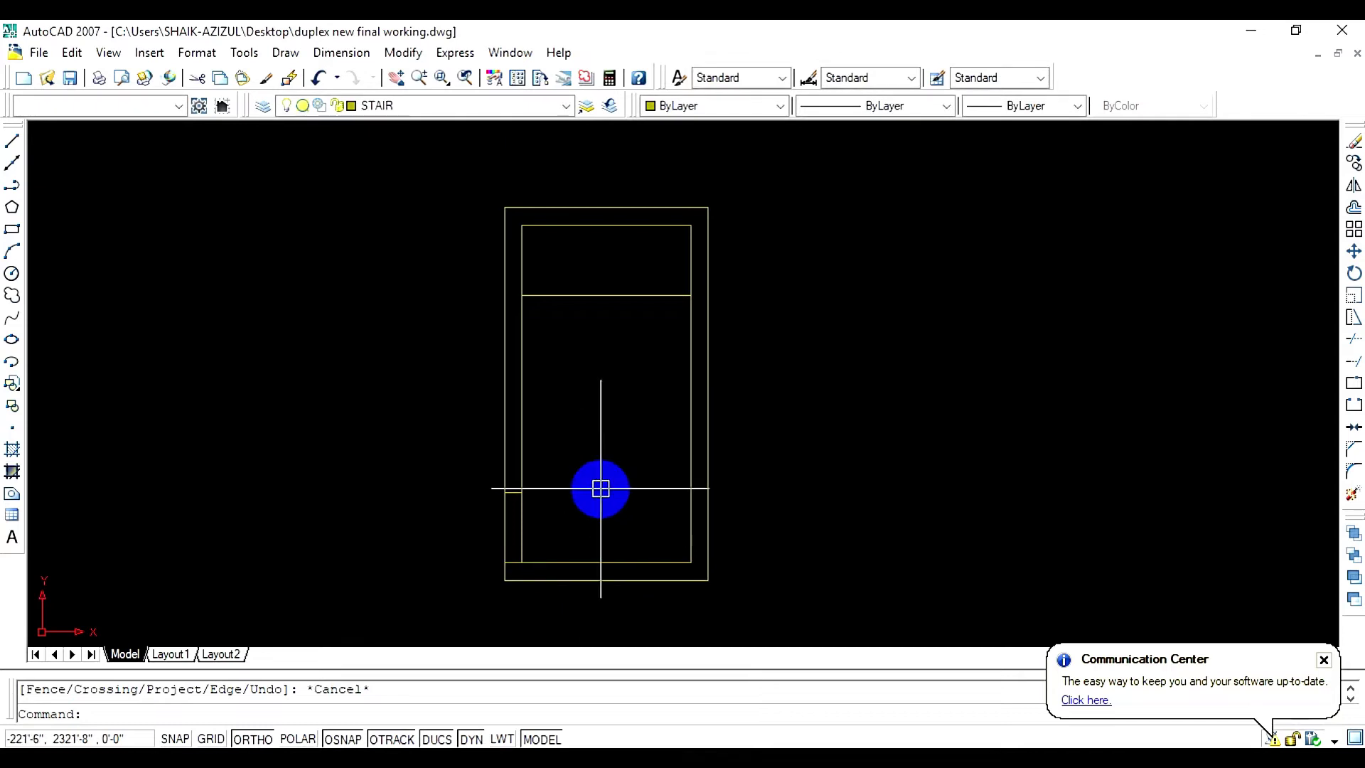
# Trim the left wall's inner and outer lines below the short jamb line to open the entrance
pyautogui.write('tr')
pyautogui.press('Return')
pyautogui.press('Return')
pyautogui.scroll(-2, 588, 503)
pyautogui.scroll(3, 599, 399)
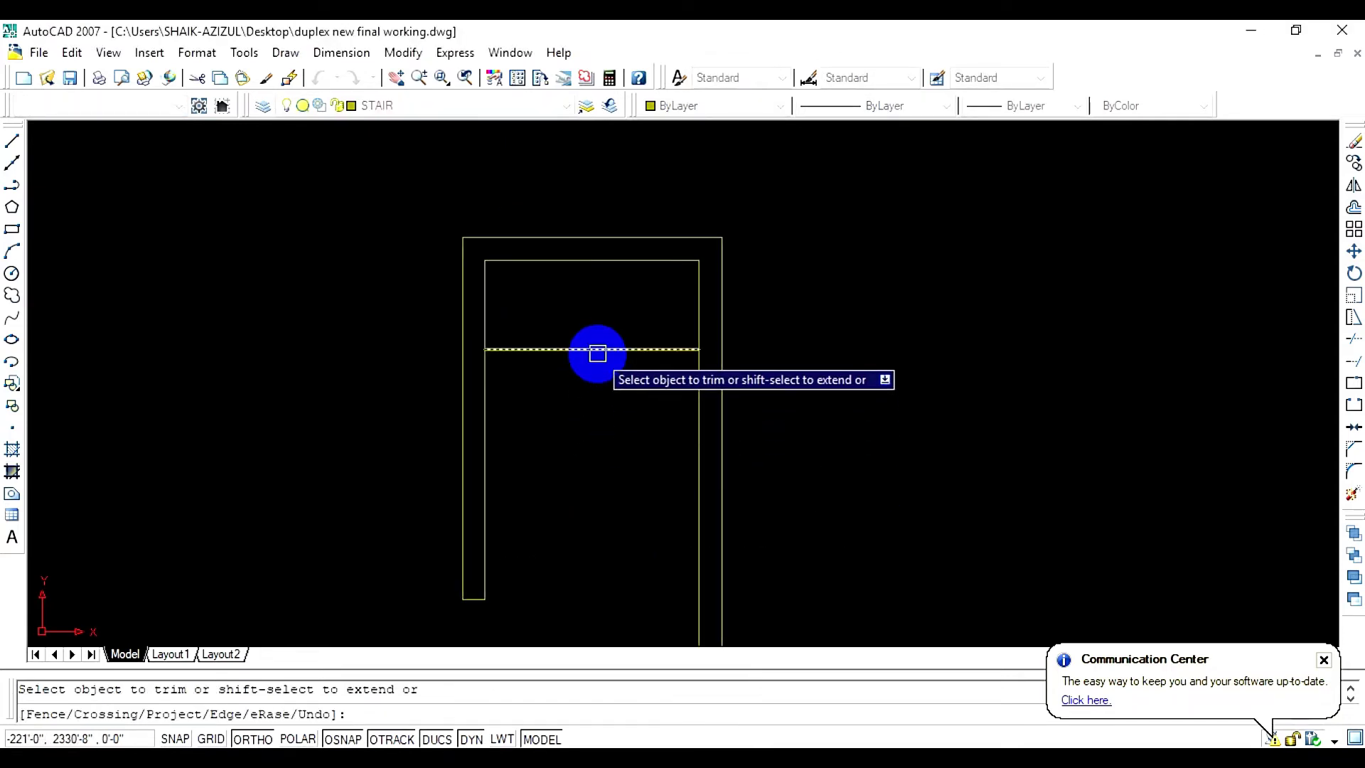
pyautogui.press('Escape')
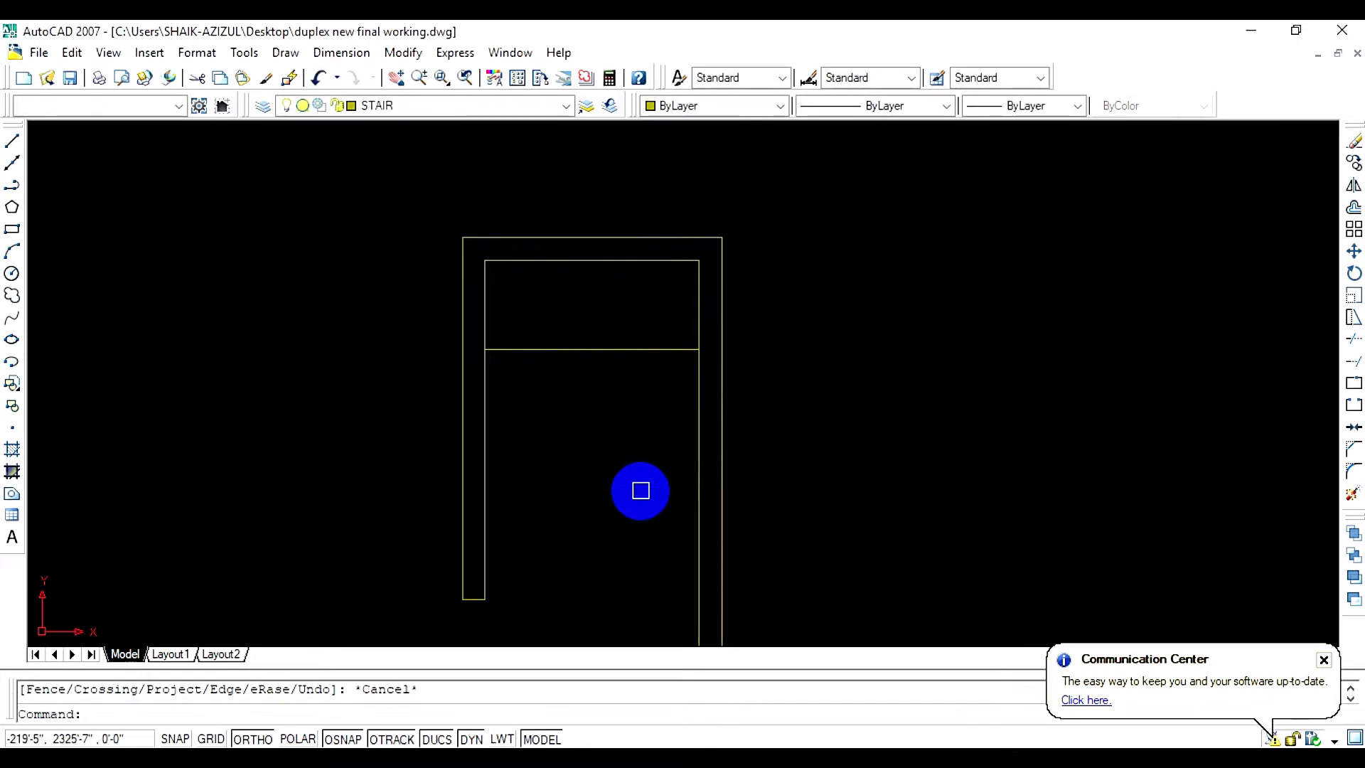
# Offset the landing edge downward nine times at 10" spacing to create the stair tread lines
pyautogui.write('o')
pyautogui.press('Return')
pyautogui.write('10')
pyautogui.press('Return')
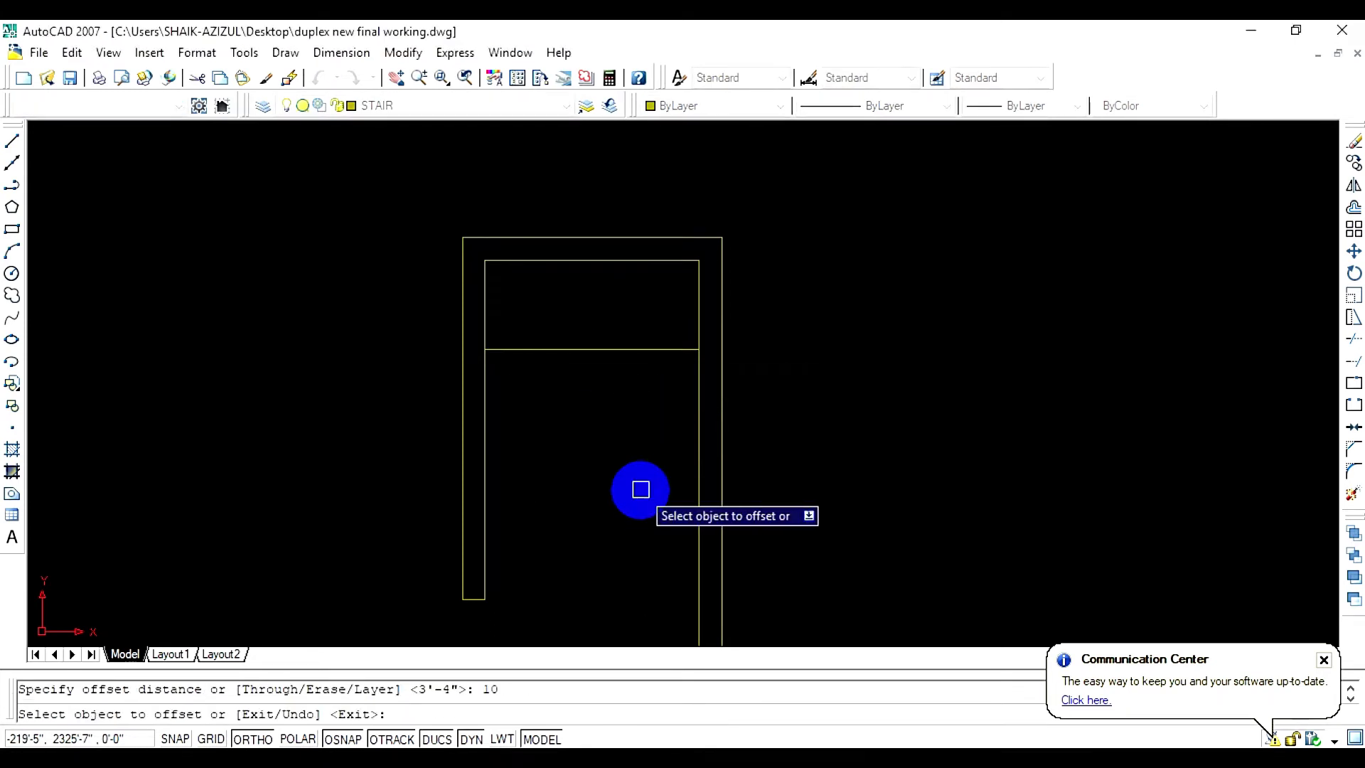
pyautogui.click(590, 351)
pyautogui.click(591, 374)
pyautogui.click(590, 371)
pyautogui.click(590, 387)
pyautogui.click(590, 393)
pyautogui.click(589, 409)
pyautogui.click(591, 416)
pyautogui.click(593, 455)
pyautogui.click(595, 438)
pyautogui.click(598, 470)
pyautogui.click(598, 461)
pyautogui.click(602, 504)
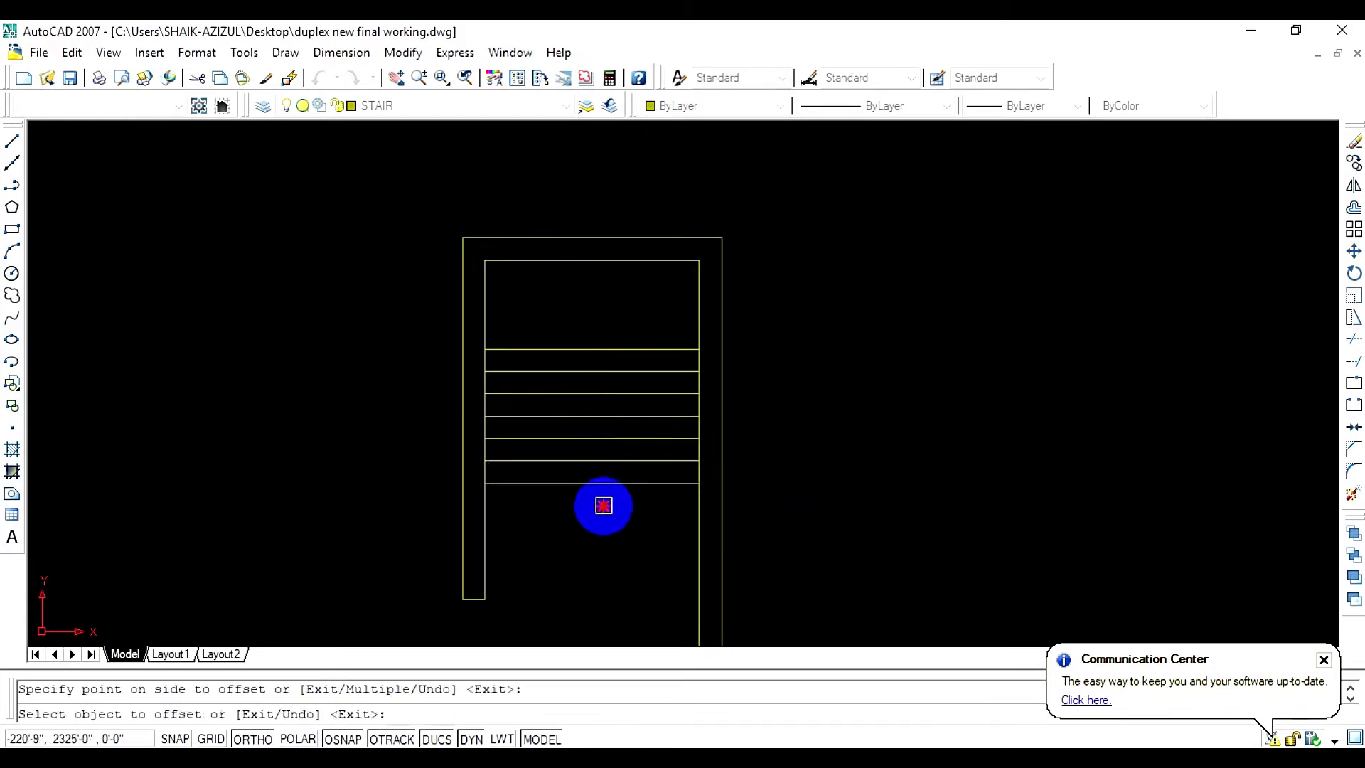
pyautogui.click(604, 484)
pyautogui.click(605, 521)
pyautogui.click(605, 505)
pyautogui.click(605, 522)
pyautogui.click(604, 528)
pyautogui.click(606, 549)
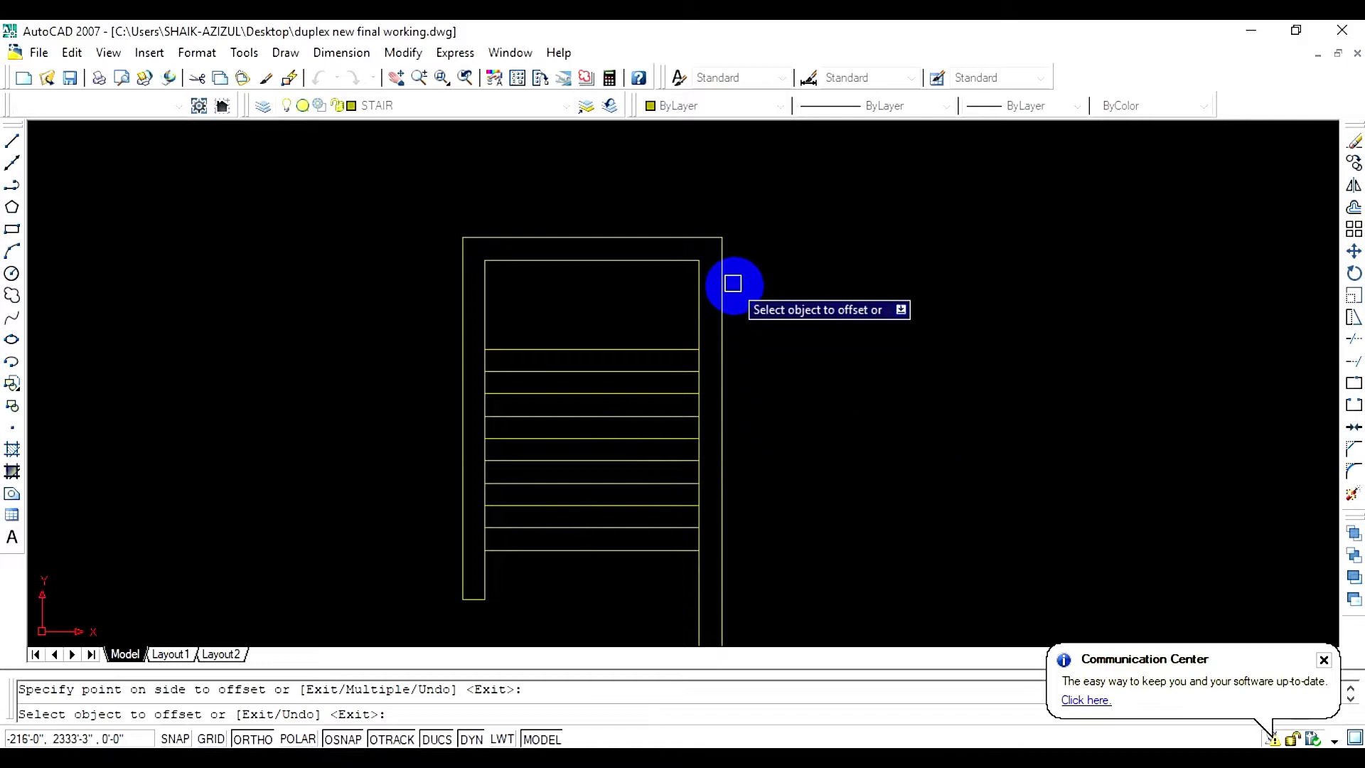
pyautogui.press('Escape')
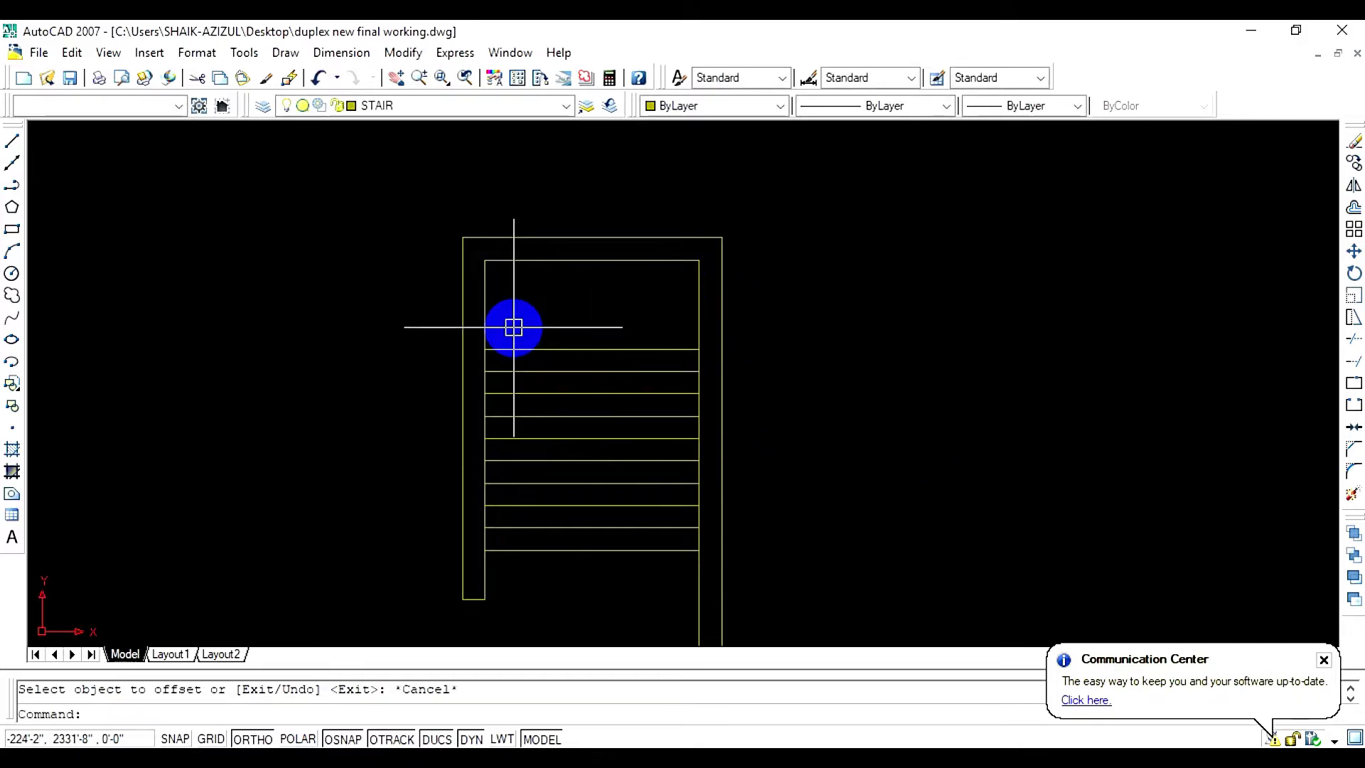
# Offset the left inner wall line 4' to the right to divide the stair into two flights
pyautogui.press('Return')
pyautogui.write("4'")
pyautogui.press('Return')
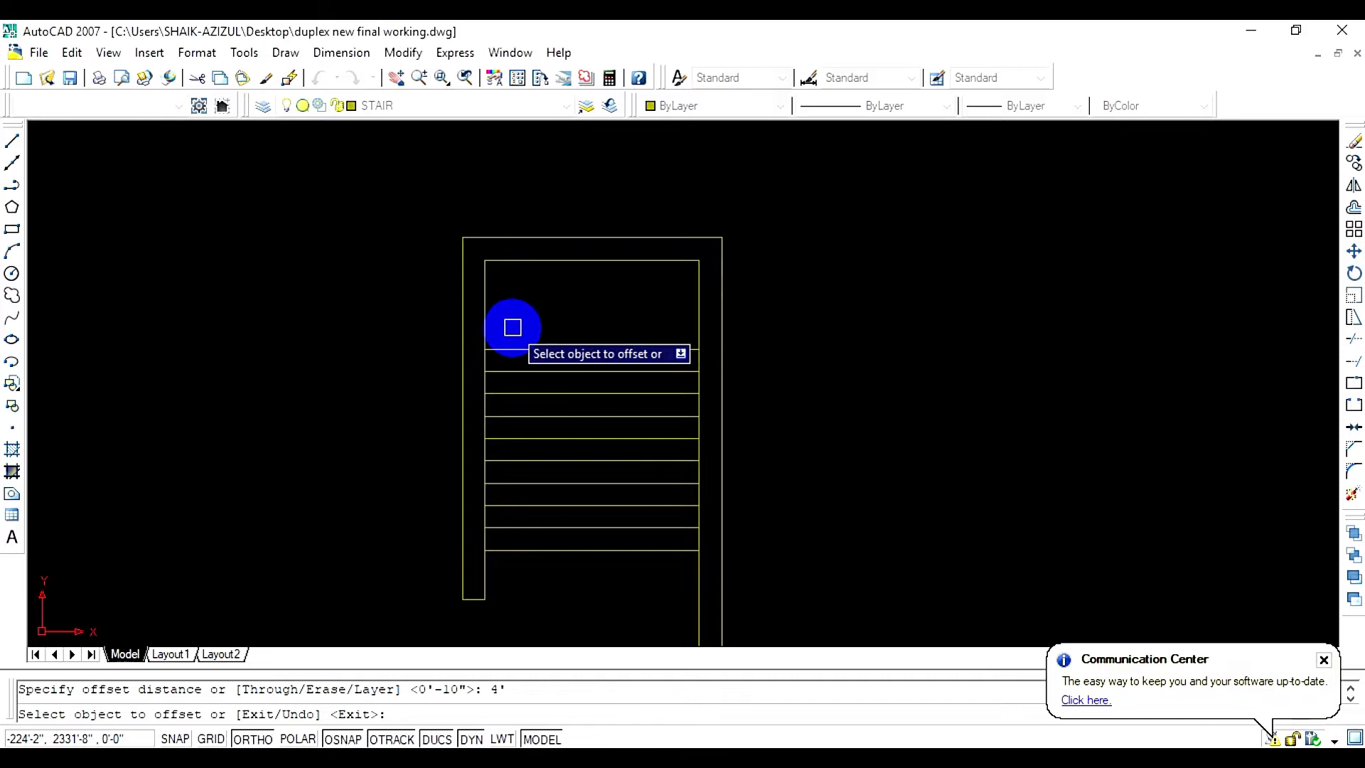
pyautogui.click(485, 323)
pyautogui.click(545, 301)
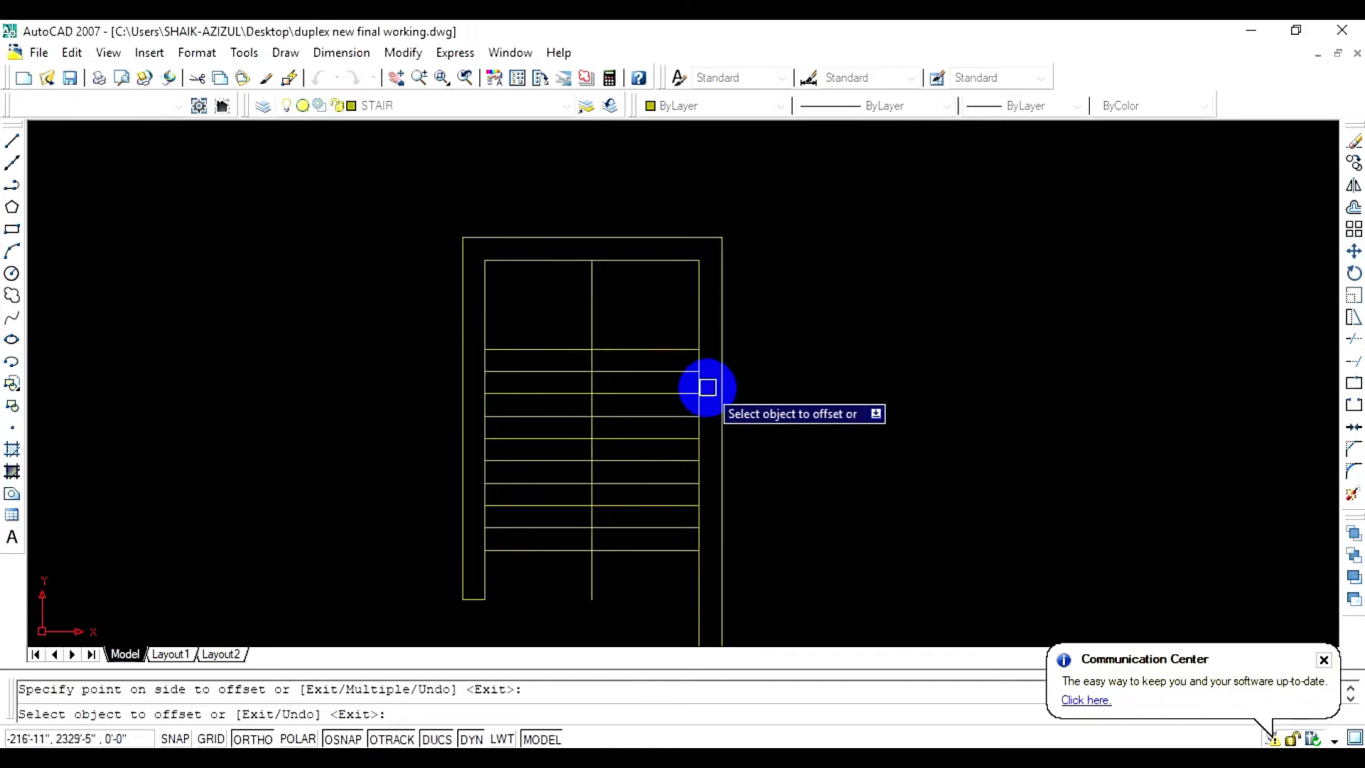
# Offset the line dividing the two flights 5" to each side
pyautogui.press('Escape')
pyautogui.press('Return')
pyautogui.write('5')
pyautogui.press('Return')
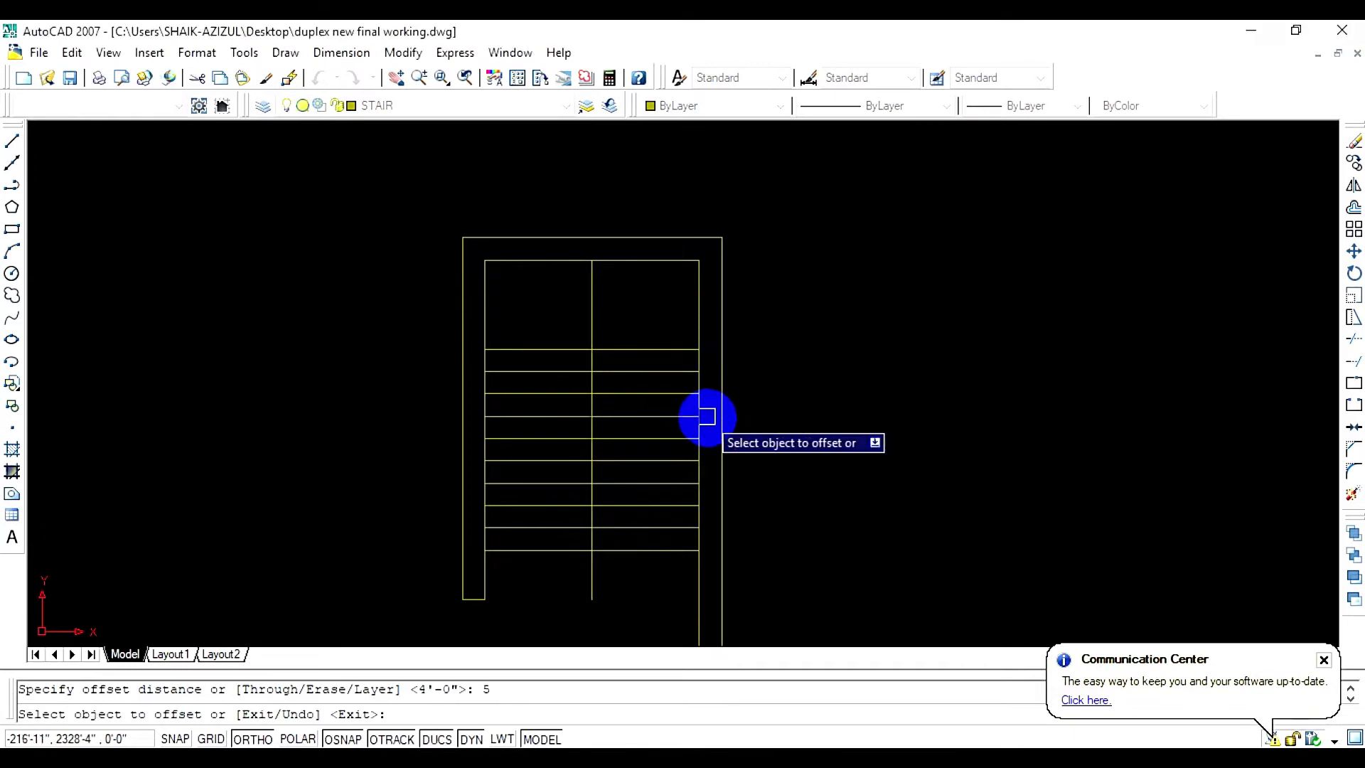
pyautogui.click(594, 287)
pyautogui.click(598, 299)
pyautogui.click(593, 299)
pyautogui.click(551, 295)
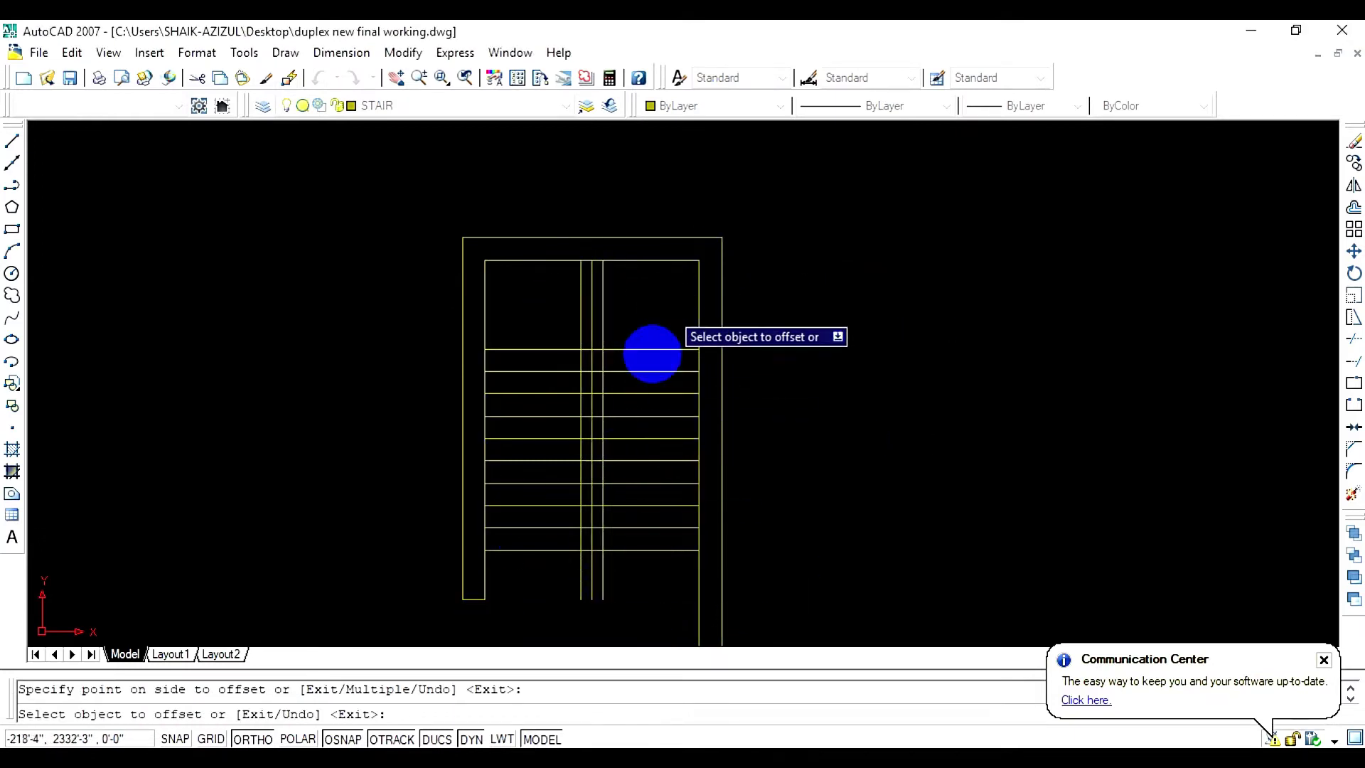
# Offset the top tread line 6" upward and the bottom tread line 6" downward
pyautogui.press('Escape')
pyautogui.write('o')
pyautogui.press('Return')
pyautogui.write('6')
pyautogui.press('Return')
pyautogui.click(631, 348)
pyautogui.click(628, 334)
pyautogui.click(623, 548)
pyautogui.click(628, 595)
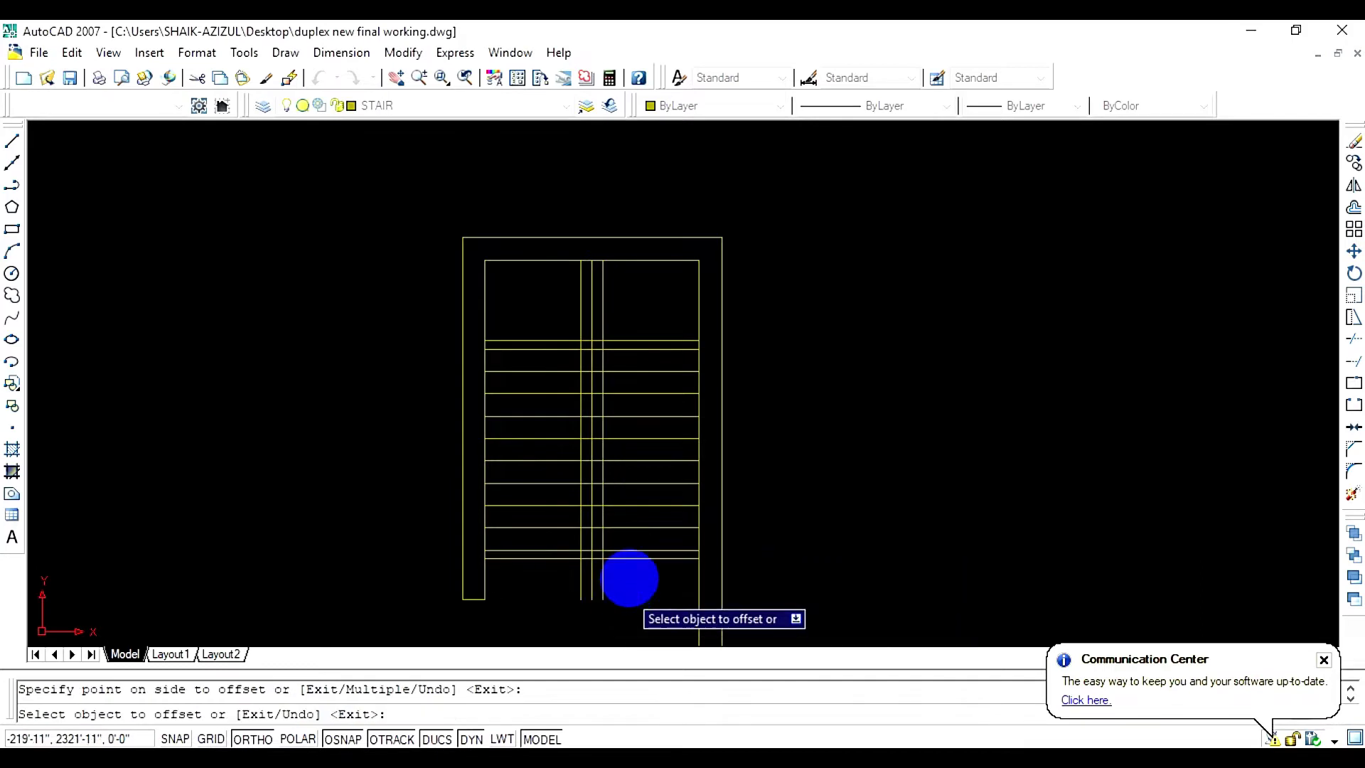
# Trim the three central vertical lines above the upper 6" offset line to clear the landing
pyautogui.scroll(7, 631, 565)
pyautogui.scroll(-6, 630, 563)
pyautogui.moveTo(631, 564); pyautogui.dragTo(641, 607, button='middle')
pyautogui.press('Escape')
pyautogui.write('tr')
pyautogui.press('Return')
pyautogui.press('Return')
pyautogui.click(628, 307)
pyautogui.click(490, 342)
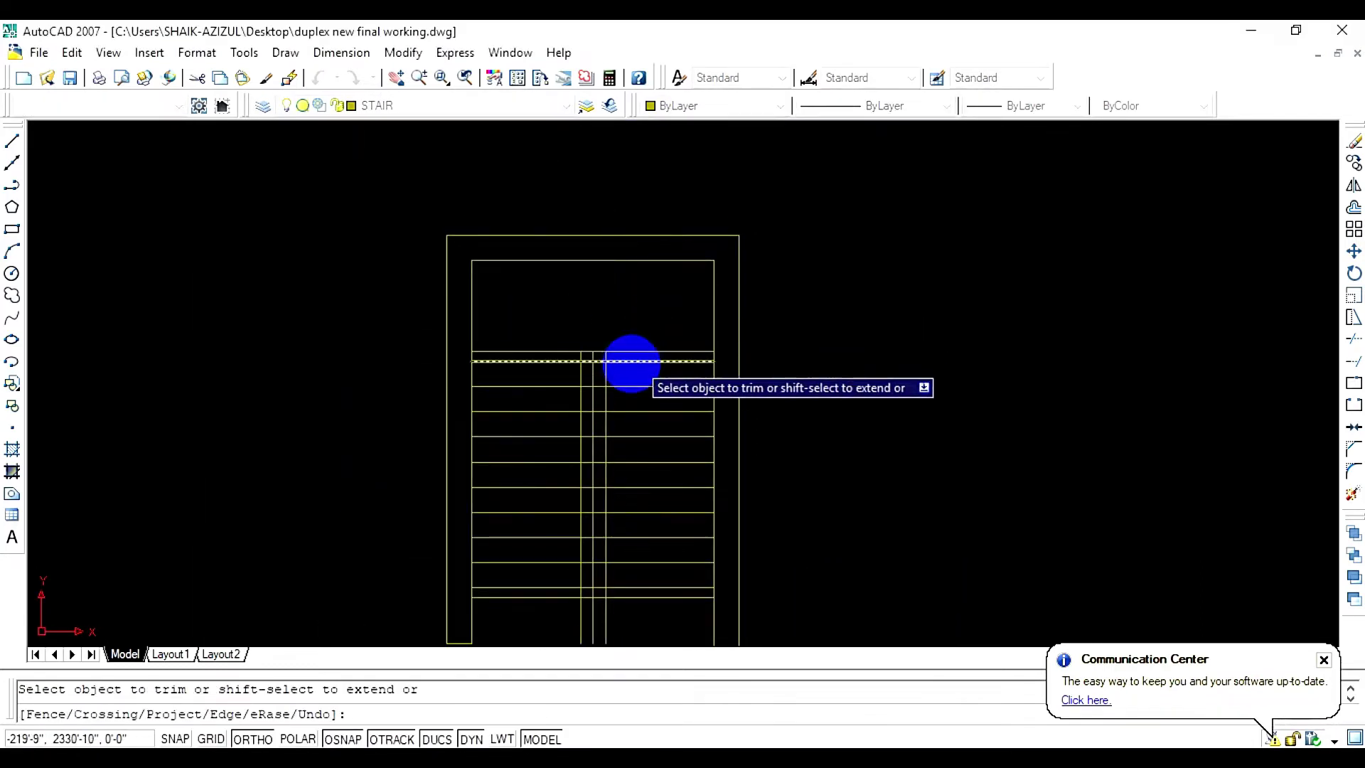
# Trim the upper offset line outside the central strip and the topmost tread and centre line segments inside it
pyautogui.scroll(5, 590, 382)
pyautogui.click(603, 305)
pyautogui.click(564, 573)
pyautogui.click(589, 312)
pyautogui.click(571, 322)
pyautogui.click(585, 338)
pyautogui.click(573, 393)
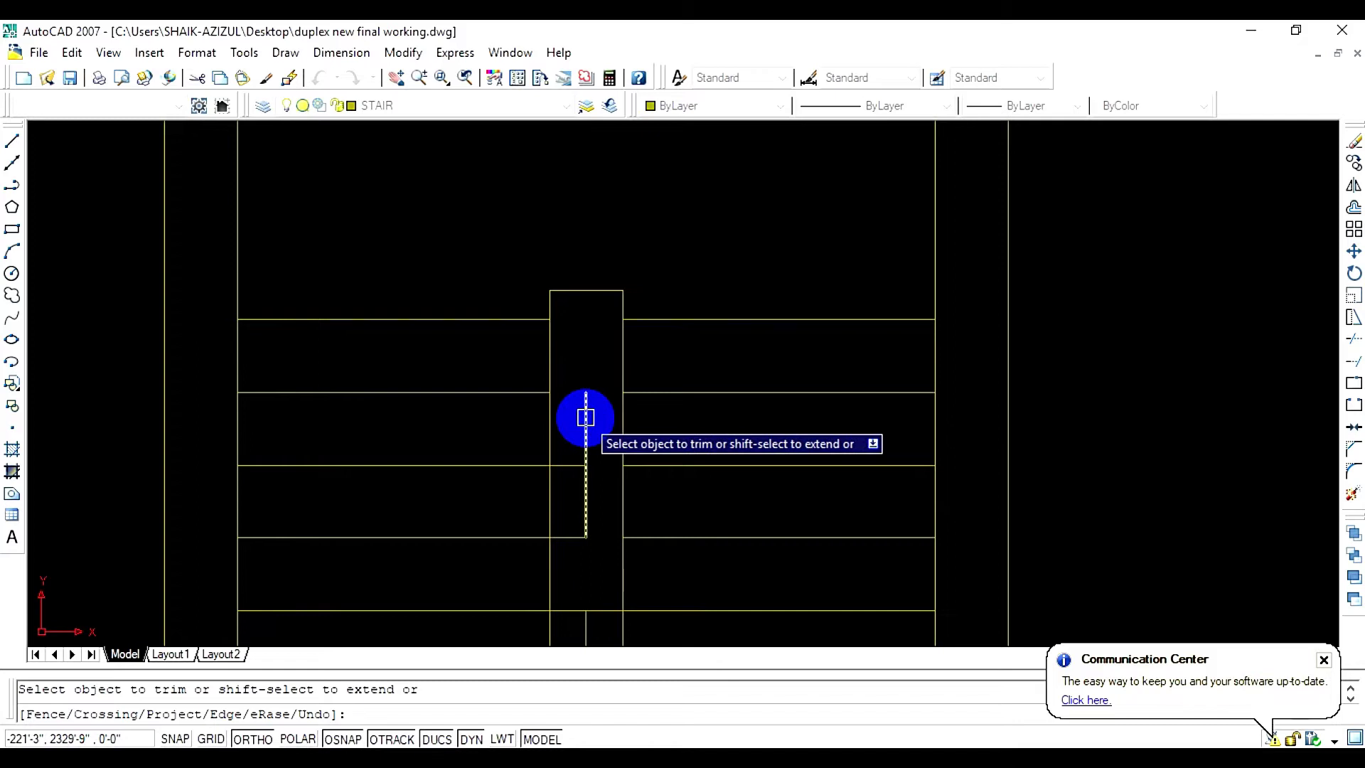
# Trim the middle tread lines and centre line segments out of the strip between the flights
pyautogui.click(587, 418)
pyautogui.scroll(-3, 585, 502)
pyautogui.scroll(2, 578, 524)
pyautogui.moveTo(531, 355); pyautogui.dragTo(496, 180, button='middle')
pyautogui.click(539, 342)
pyautogui.click(563, 408)
pyautogui.click(564, 409)
pyautogui.click(562, 476)
pyautogui.scroll(-2, 560, 481)
pyautogui.moveTo(558, 481); pyautogui.dragTo(486, 261, button='middle')
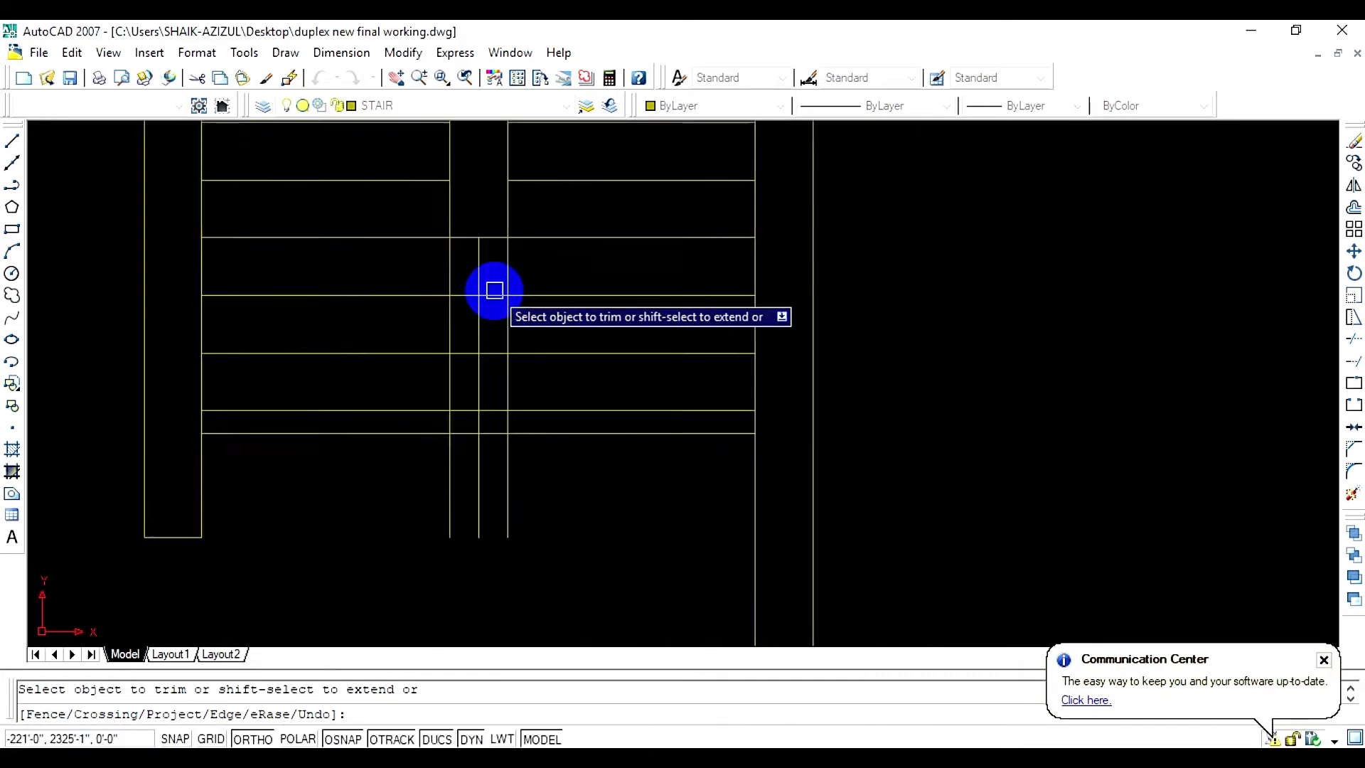
# Trim the lower tread lines and centre line segments inside the central strip down to the last tread
pyautogui.scroll(4, 497, 290)
pyautogui.click(434, 190)
pyautogui.click(457, 249)
pyautogui.click(485, 303)
pyautogui.click(428, 309)
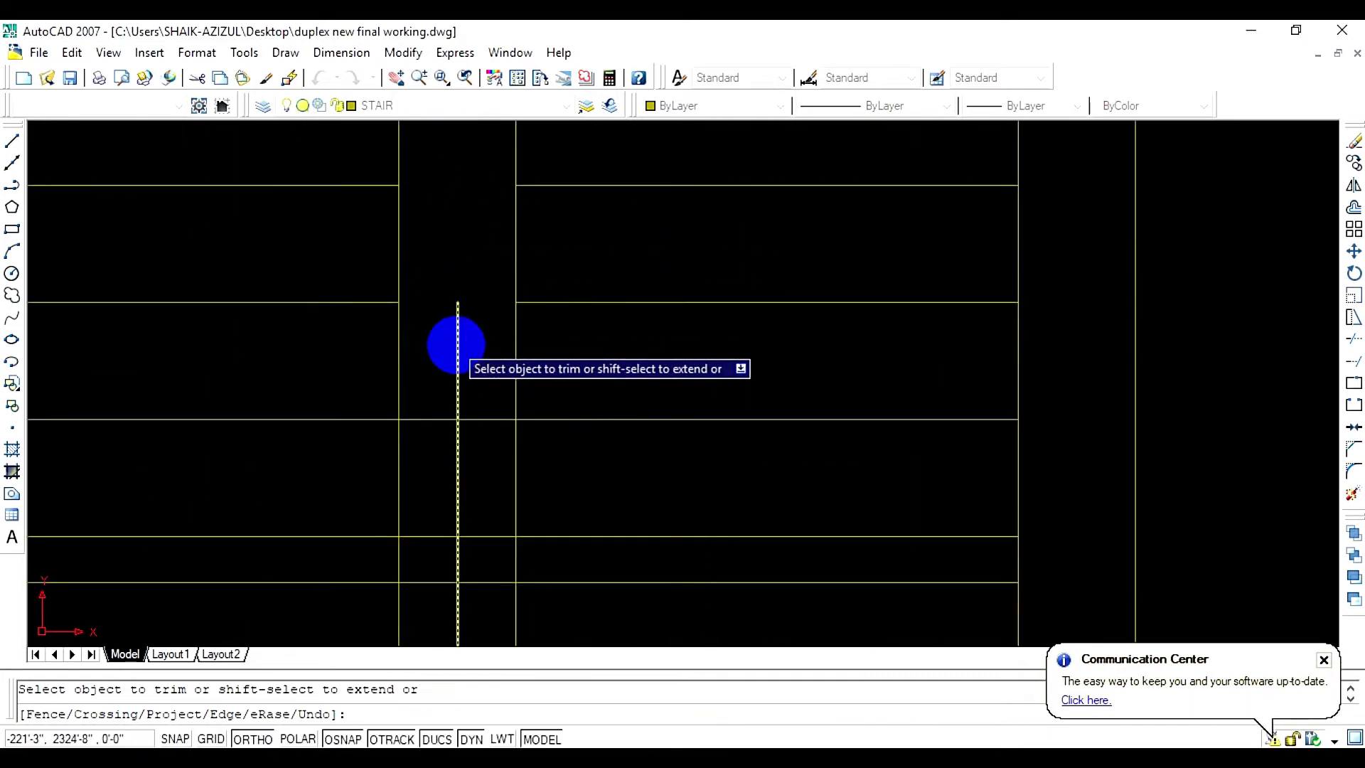
pyautogui.click(452, 340)
pyautogui.click(483, 419)
pyautogui.click(431, 420)
pyautogui.click(459, 436)
pyautogui.moveTo(458, 447); pyautogui.dragTo(445, 249, button='middle')
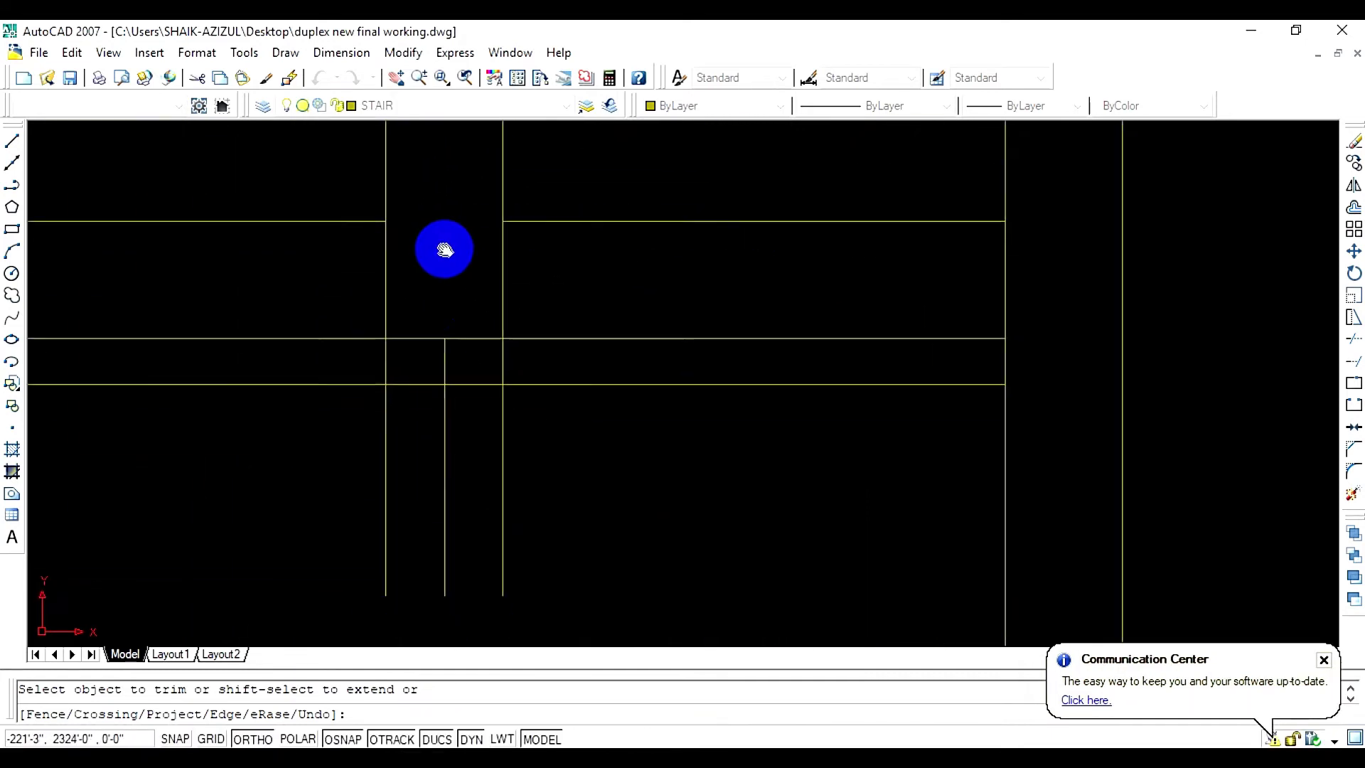
# Trim the last tread line inside the strip, the lower offset line outside it, and the strip sides extending below
pyautogui.click(470, 339)
pyautogui.click(445, 356)
pyautogui.click(341, 384)
pyautogui.click(555, 384)
pyautogui.click(503, 405)
pyautogui.press('Escape')
# Erase the leftover centre line pieces inside and below the central strip
pyautogui.click(446, 436)
pyautogui.press('Delete')
pyautogui.scroll(-8, 484, 419)
pyautogui.scroll(8, 500, 305)
pyautogui.click(427, 207)
pyautogui.press('Delete')
pyautogui.scroll(-7, 433, 210)
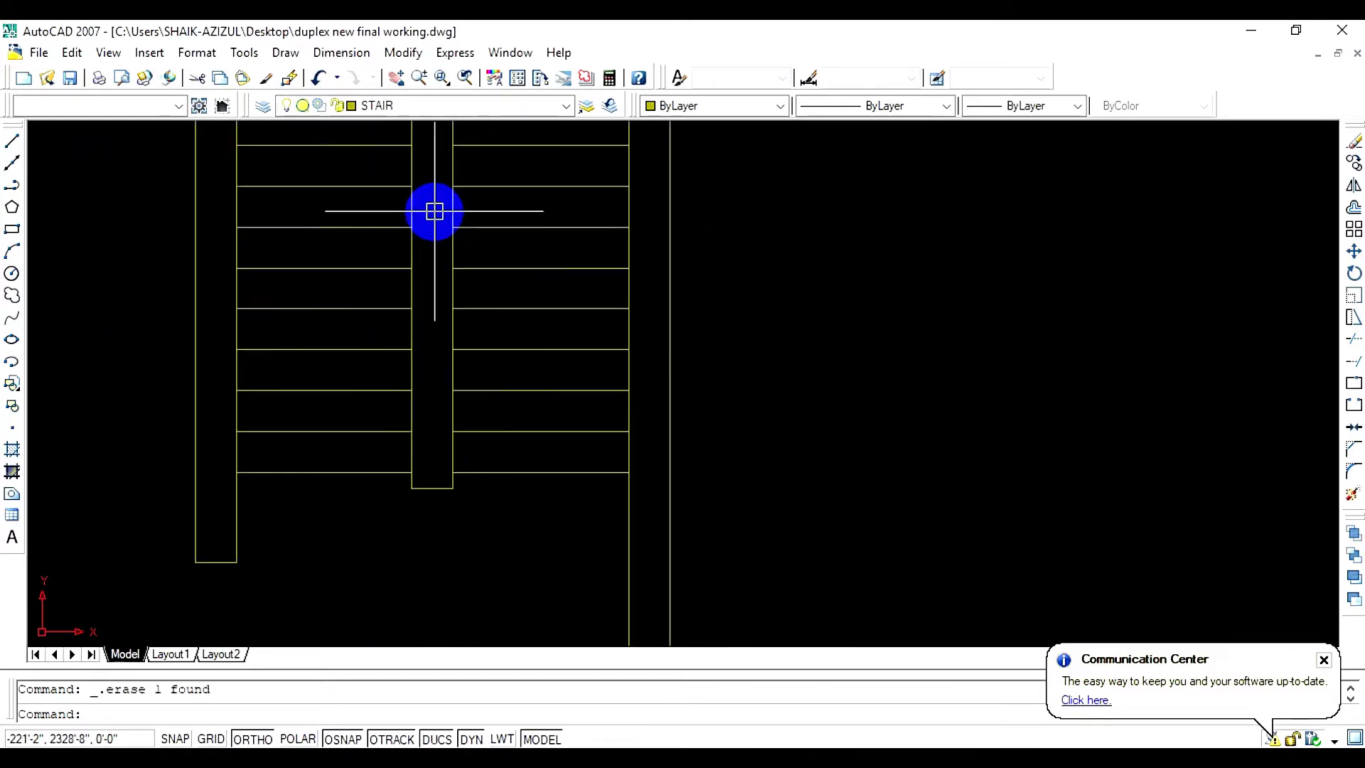
# Offset both long sides of the central strip 3" inward
pyautogui.moveTo(432, 307); pyautogui.dragTo(597, 441, button='middle')
pyautogui.scroll(-4, 577, 383)
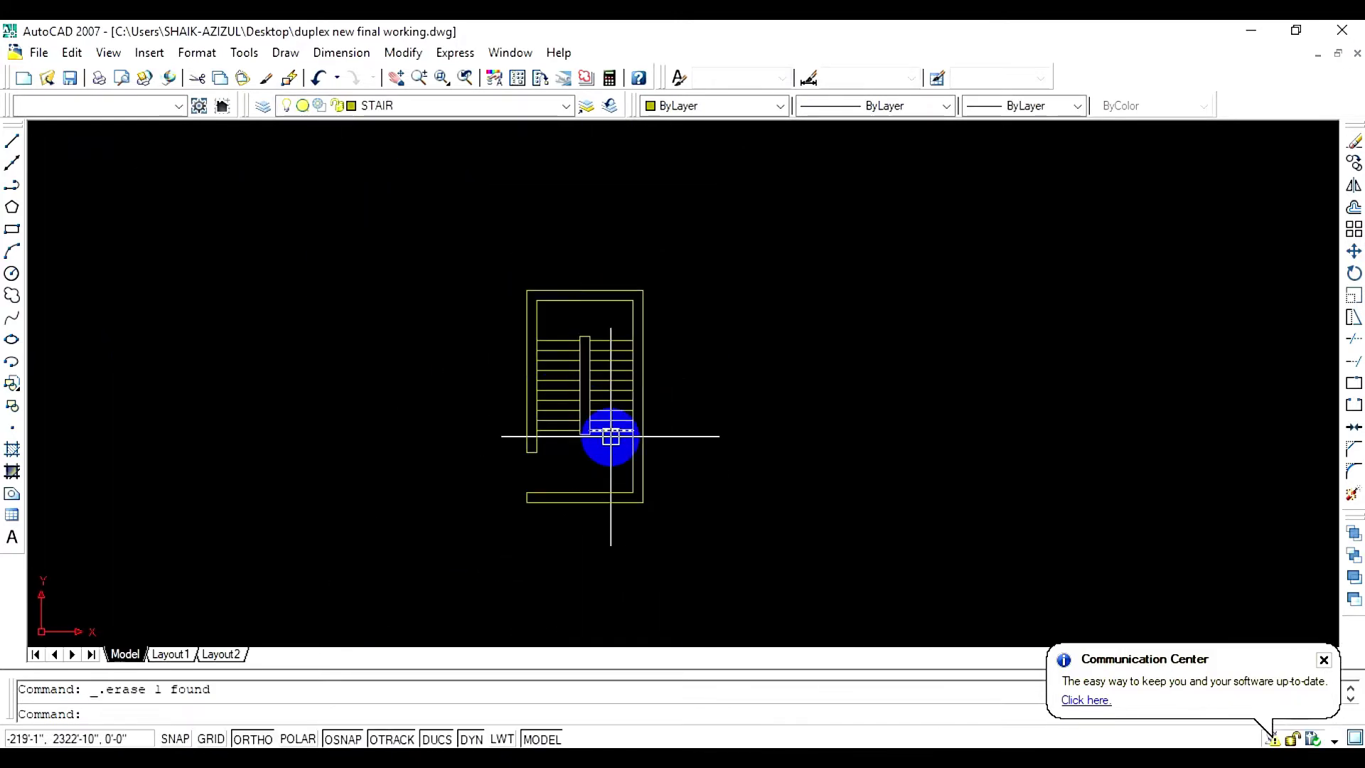
pyautogui.scroll(5, 607, 412)
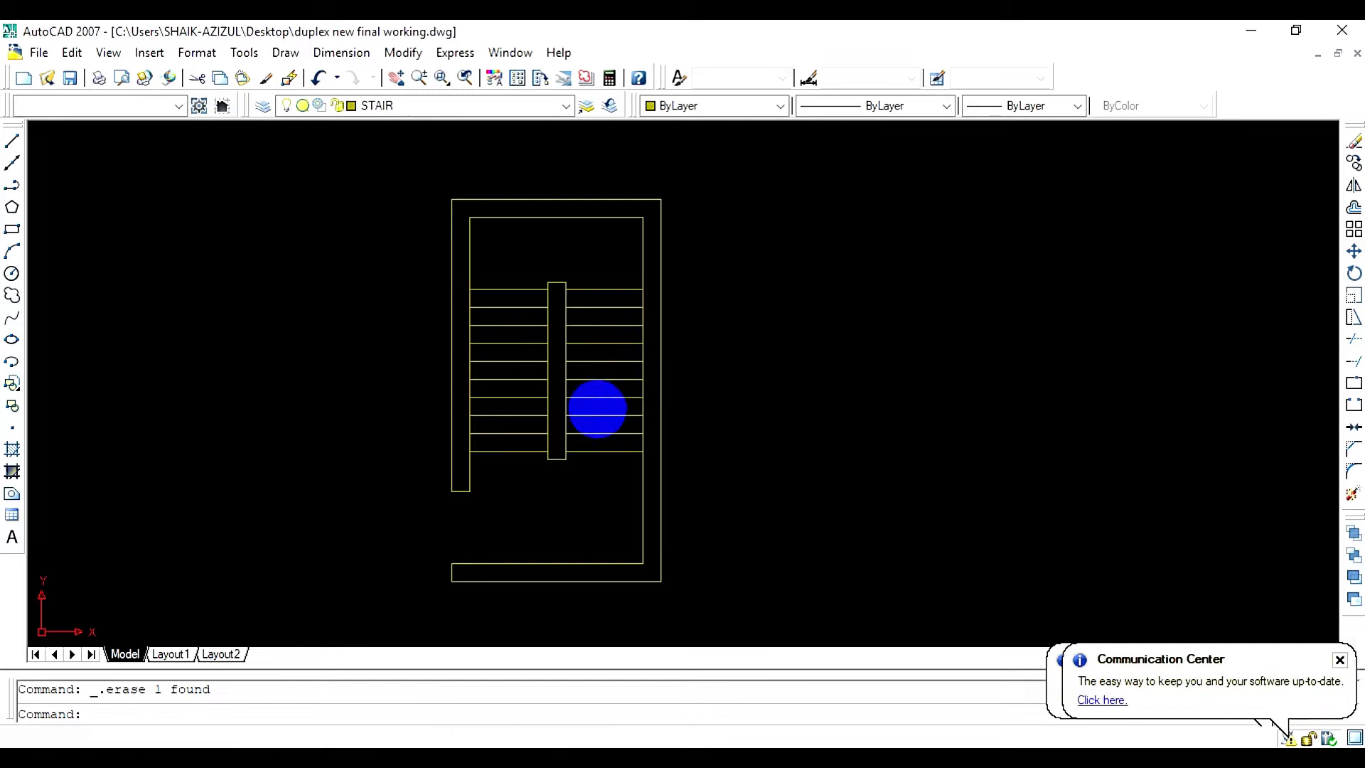
pyautogui.scroll(2, 599, 411)
pyautogui.press('Escape')
pyautogui.write('o')
pyautogui.press('Return')
pyautogui.write('3')
pyautogui.press('Return')
pyautogui.scroll(3, 582, 308)
pyautogui.click(568, 303)
pyautogui.click(553, 300)
pyautogui.click(514, 275)
pyautogui.click(528, 257)
# Offset the top and bottom edges of the central strip 3" inward
pyautogui.click(540, 207)
pyautogui.click(540, 237)
pyautogui.scroll(-3, 564, 493)
pyautogui.scroll(5, 463, 405)
pyautogui.click(495, 412)
pyautogui.click(496, 392)
# Trim the overlapping offset lines at the upper corners of the inner handrail outline
pyautogui.scroll(-3, 536, 421)
pyautogui.moveTo(554, 408); pyautogui.dragTo(585, 508, button='middle')
pyautogui.press('Escape')
pyautogui.write('tr')
pyautogui.press('space')
pyautogui.press('space')
pyautogui.scroll(5, 555, 213)
pyautogui.click(554, 165)
pyautogui.click(580, 202)
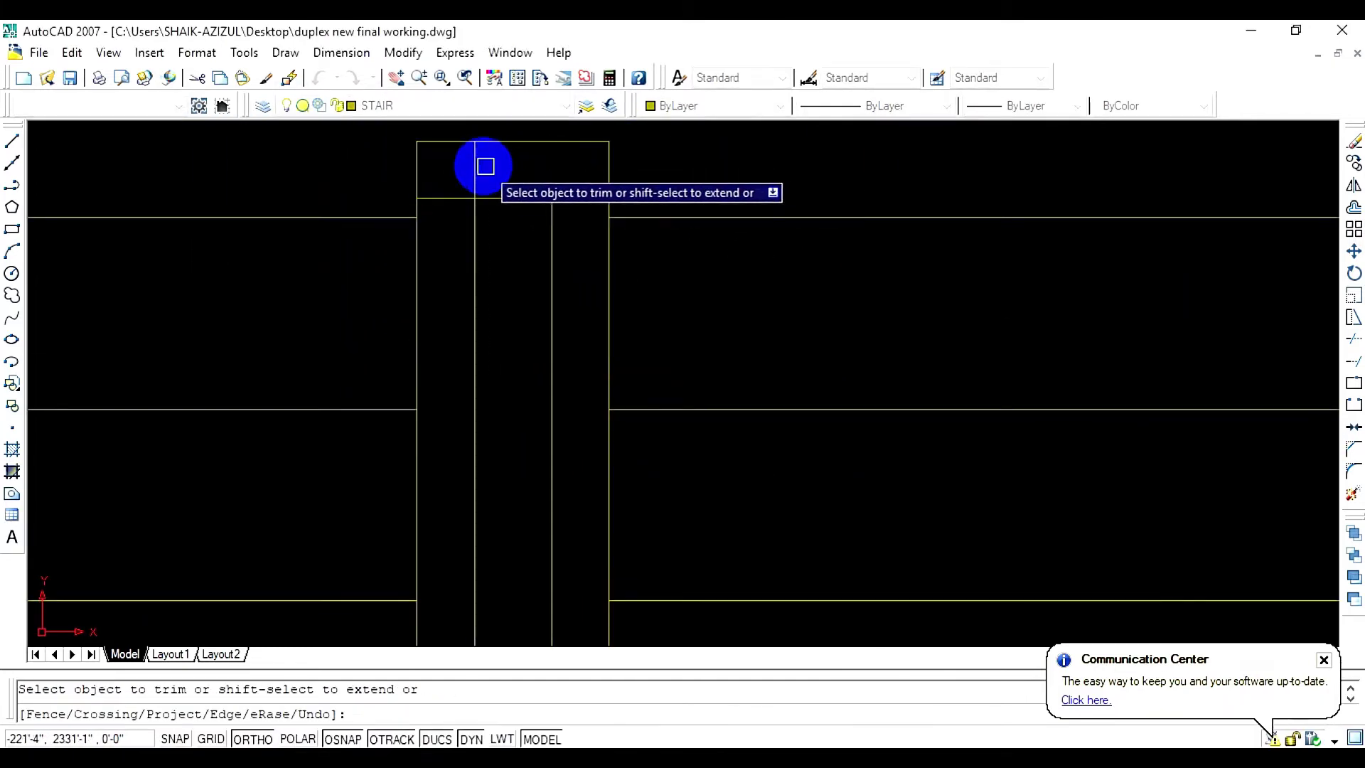
# Trim the overlapping offset lines at the lower corners of the inner handrail outline
pyautogui.scroll(-3, 519, 223)
pyautogui.scroll(4, 478, 405)
pyautogui.click(436, 432)
pyautogui.click(367, 435)
pyautogui.click(343, 414)
pyautogui.scroll(-3, 443, 467)
pyautogui.scroll(-4, 589, 484)
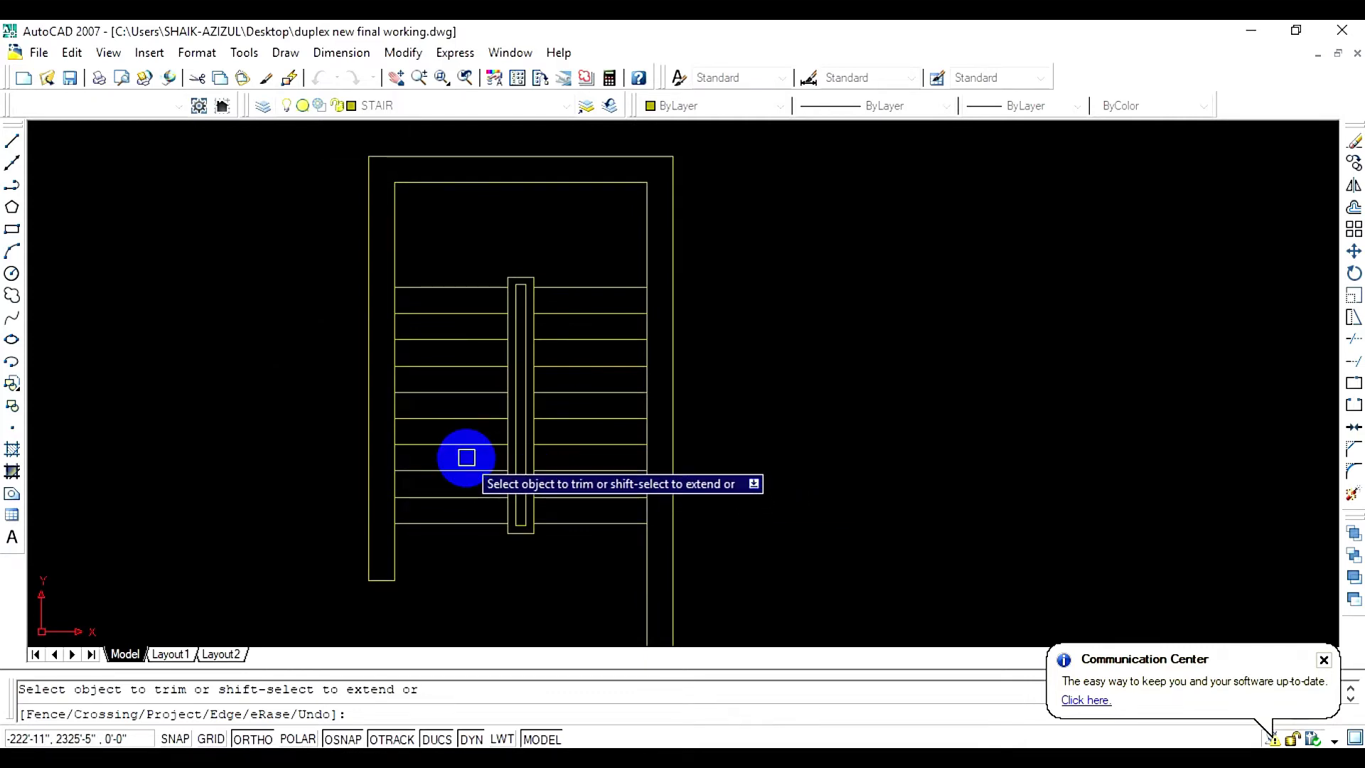
# Draw a three-point arc over the upper end of the outer strip, starting at the left end of the top tread line
pyautogui.scroll(4, 526, 284)
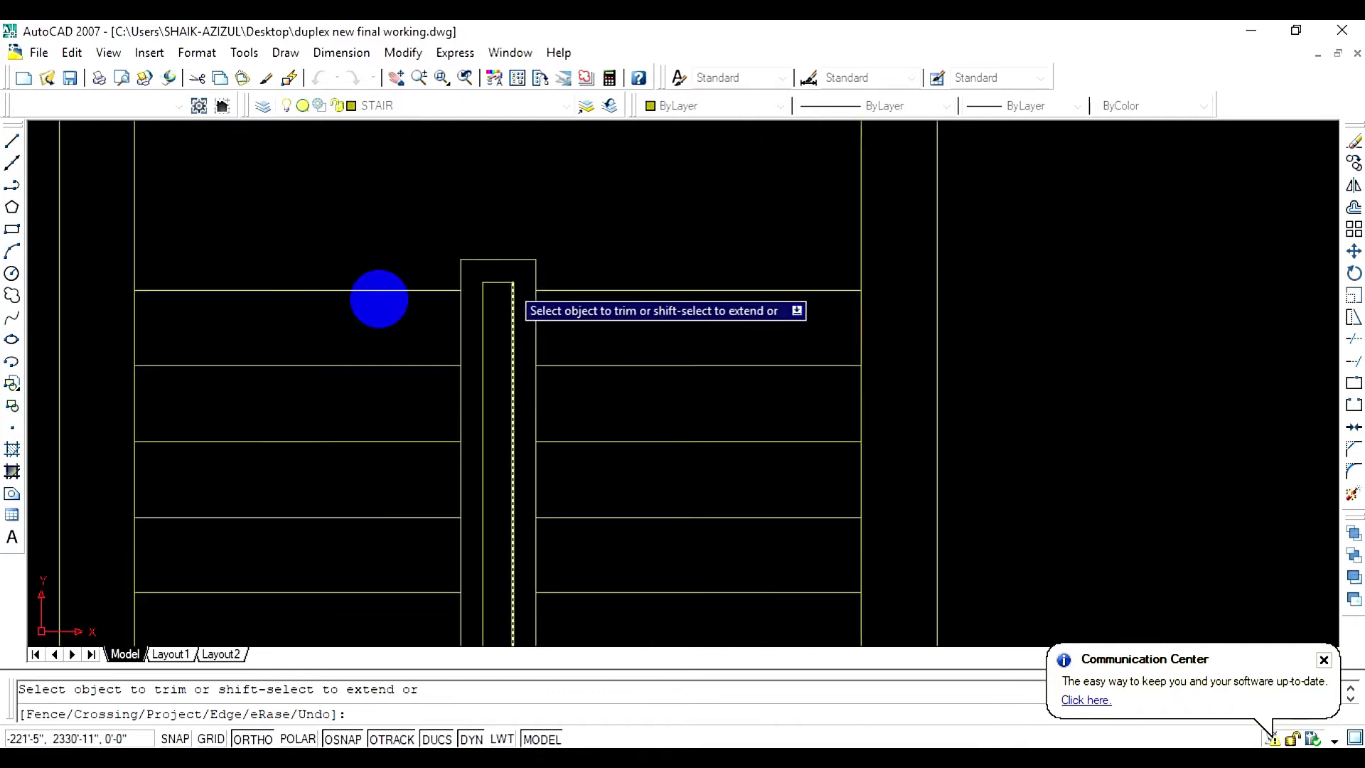
pyautogui.click(12, 250)
pyautogui.click(461, 288)
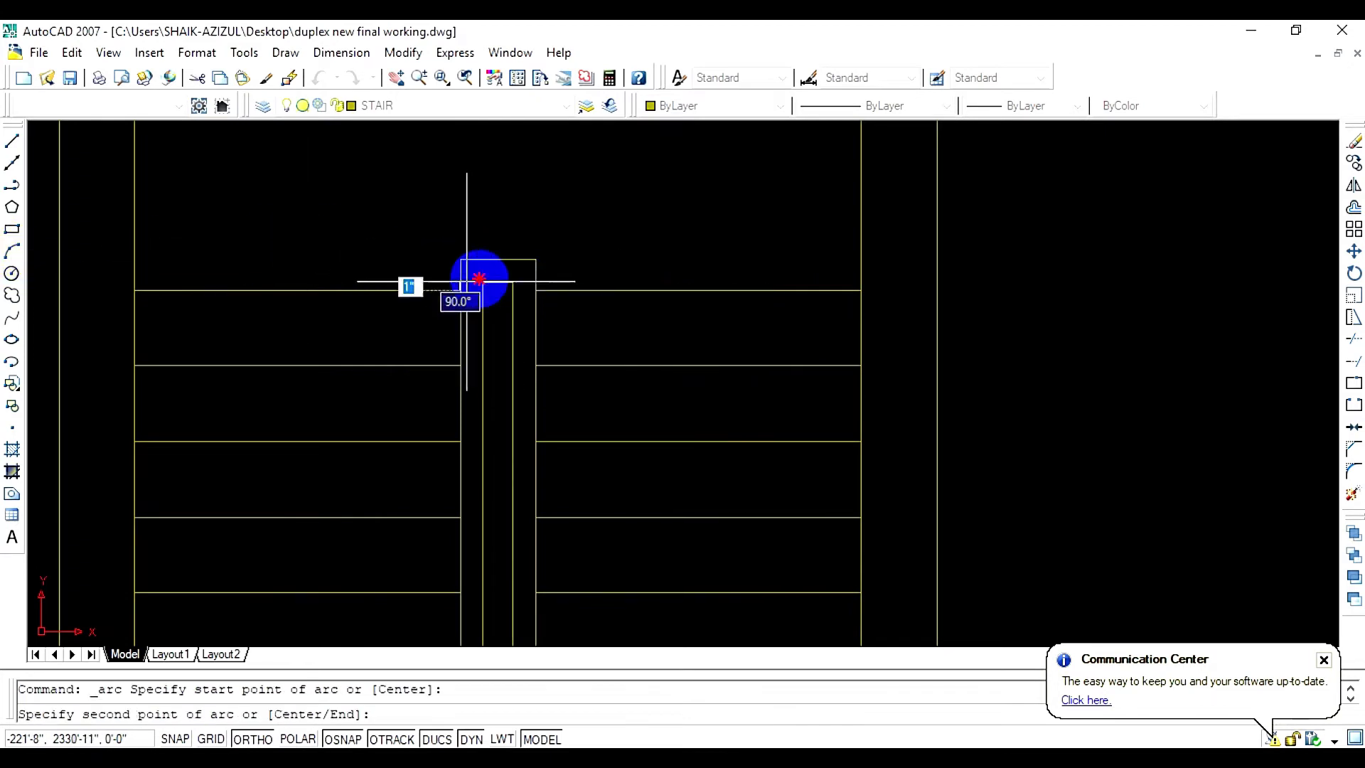
pyautogui.click(535, 289)
pyautogui.click(546, 307)
pyautogui.moveTo(556, 353); pyautogui.dragTo(491, 187, button='middle')
# Draw a three-point arc over the upper end of the inner outline from its upper-left corner to its right side
pyautogui.press('Return')
pyautogui.moveTo(522, 255); pyautogui.dragTo(547, 443, button='middle')
pyautogui.scroll(6, 434, 321)
pyautogui.click(483, 255)
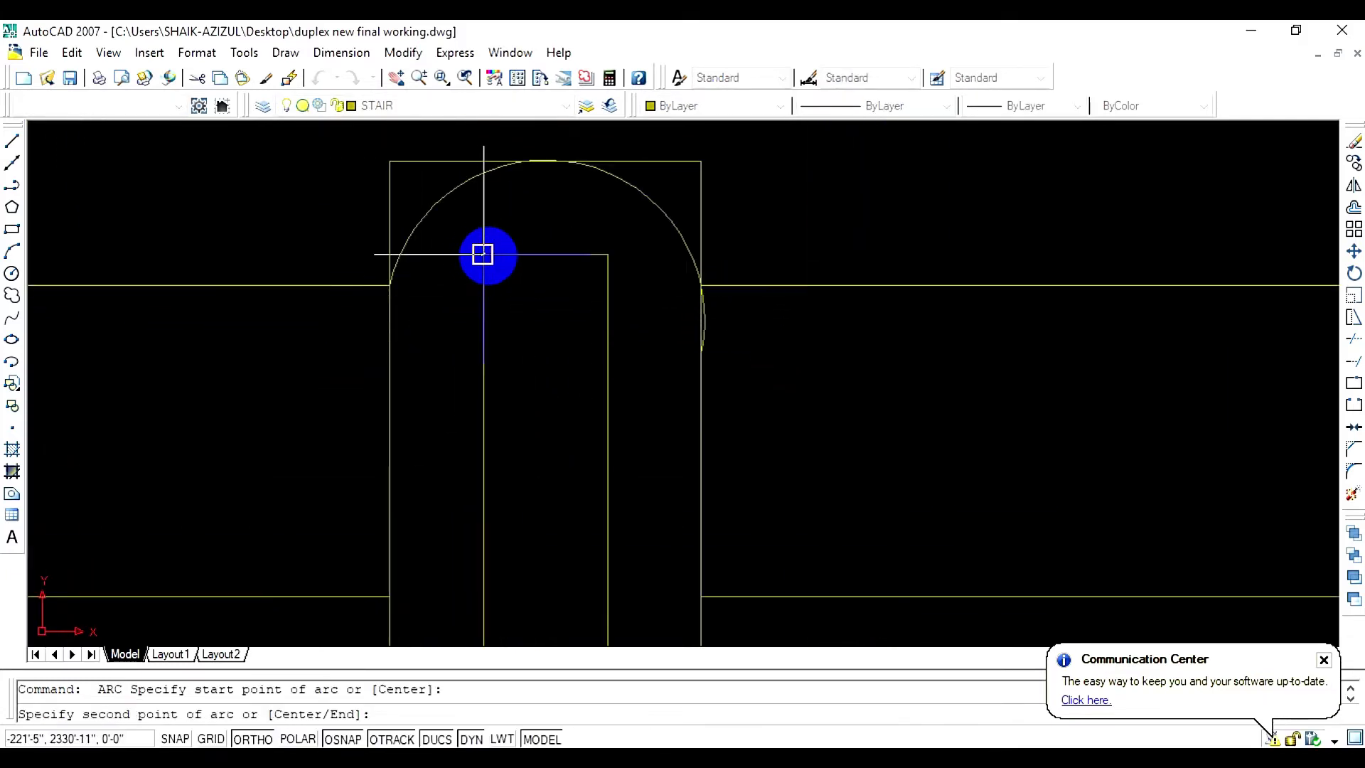
pyautogui.click(607, 256)
pyautogui.click(633, 281)
pyautogui.scroll(-5, 661, 375)
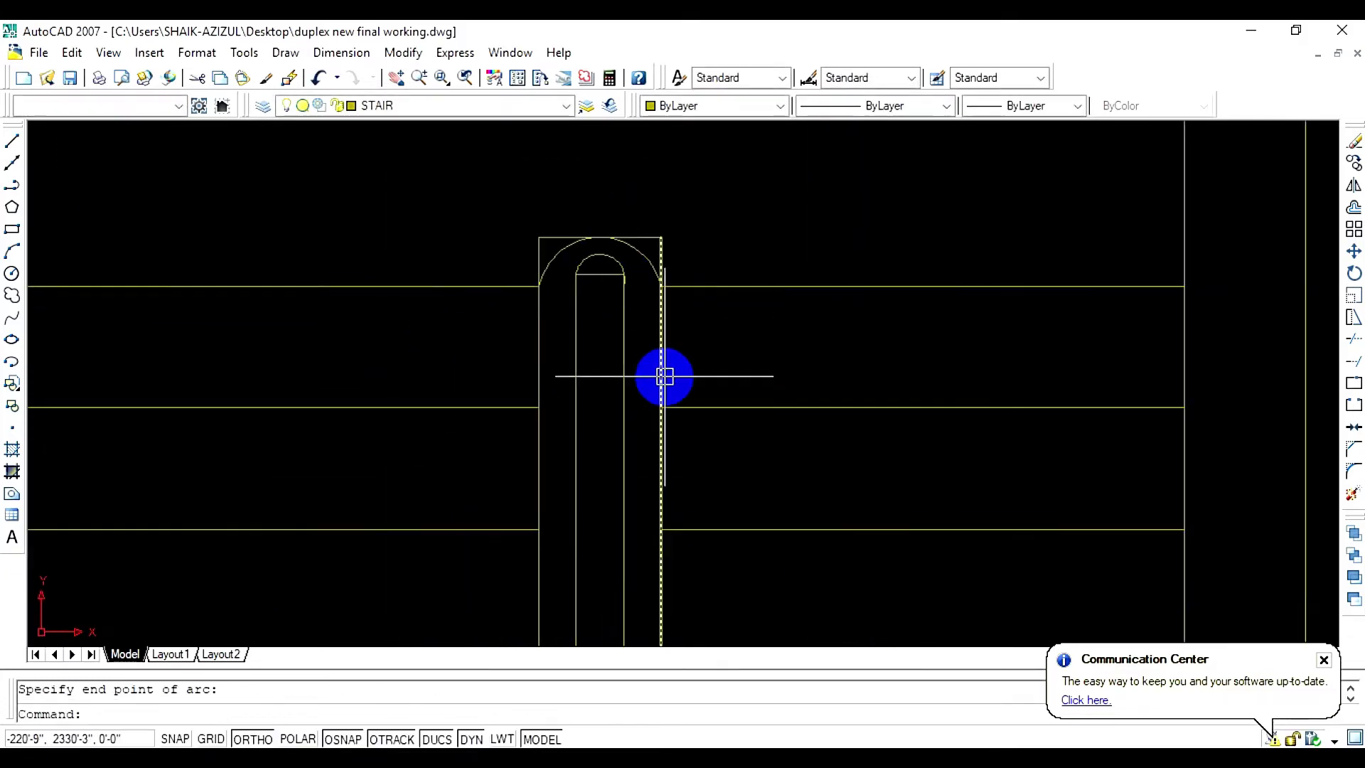
pyautogui.scroll(3, 518, 419)
pyautogui.scroll(3, 517, 419)
pyautogui.press('Return')
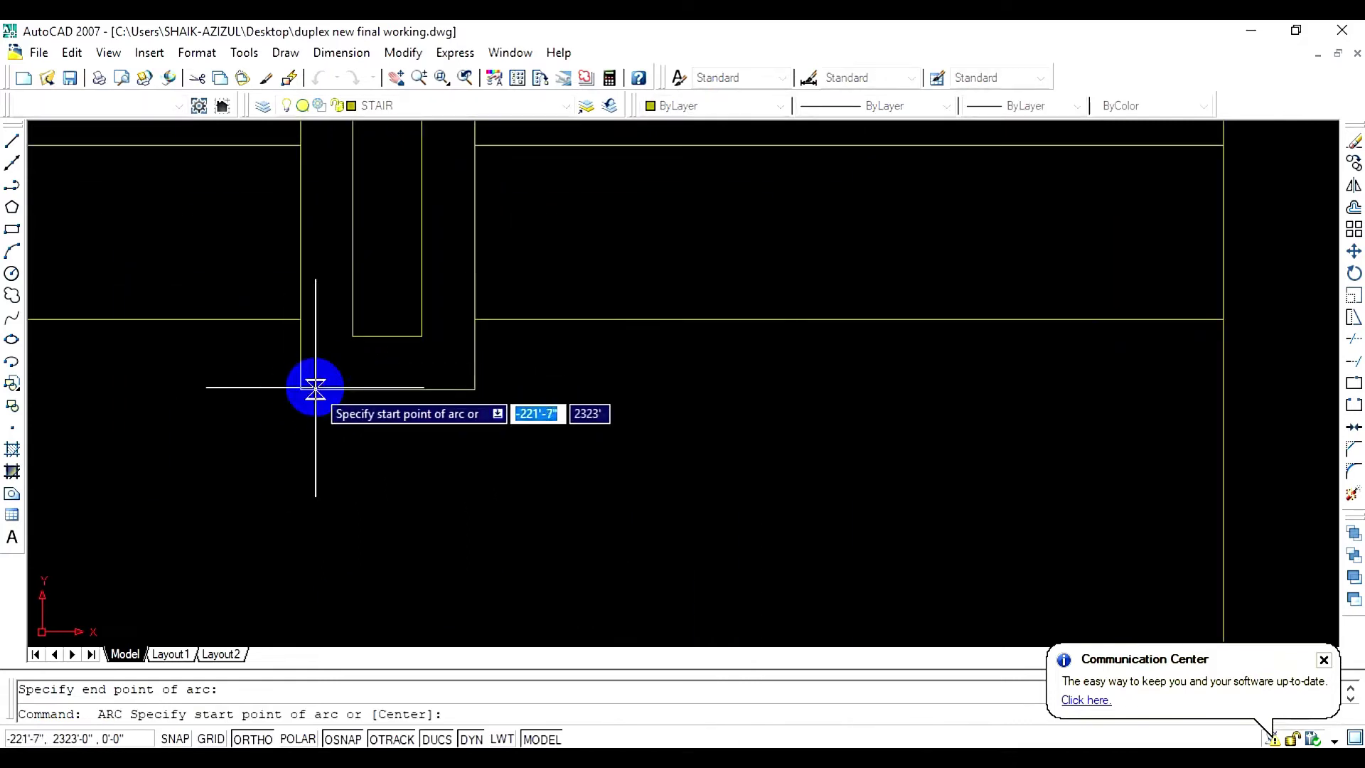
pyautogui.click(299, 388)
pyautogui.click(474, 389)
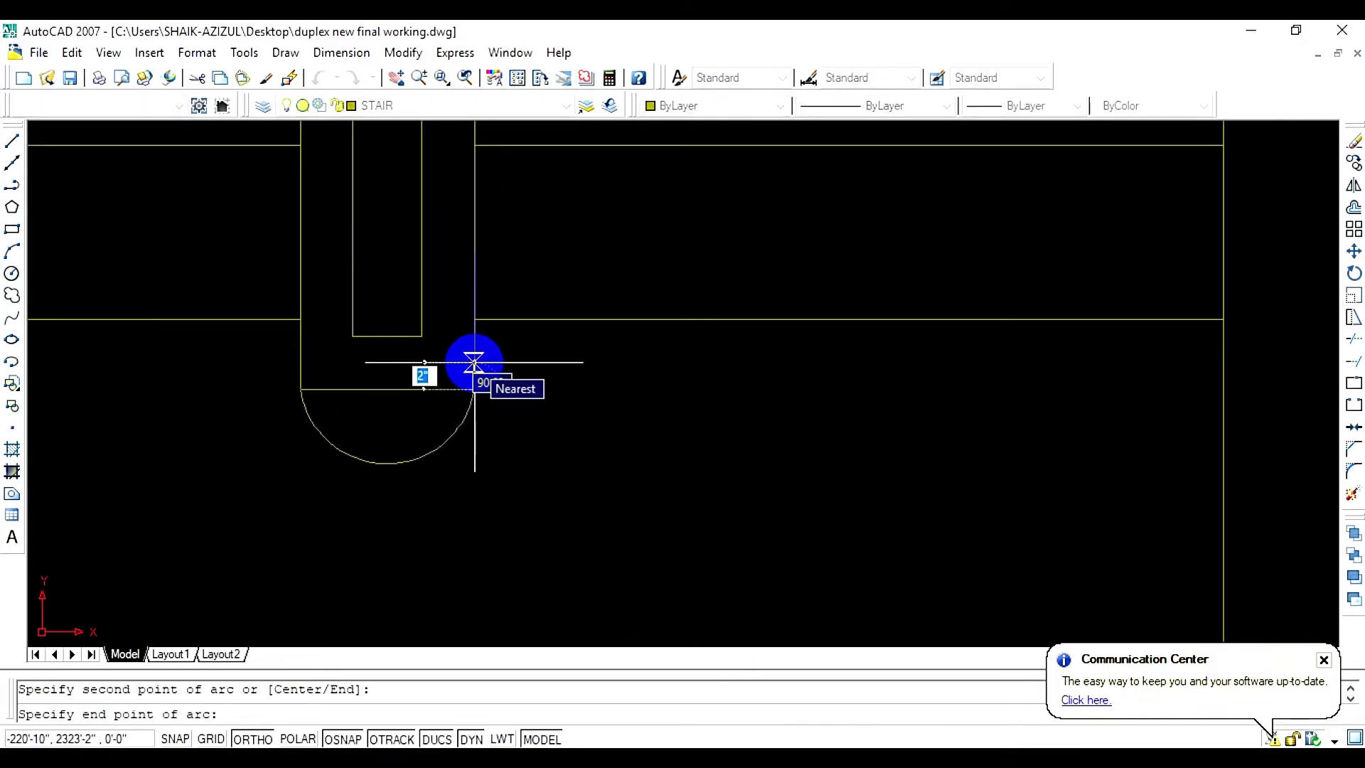
pyautogui.press('Escape')
# Draw a three-point arc around the lower end of the outer strip, starting at the left end of the bottom tread line
pyautogui.press('Return')
pyautogui.click(301, 319)
pyautogui.click(400, 385)
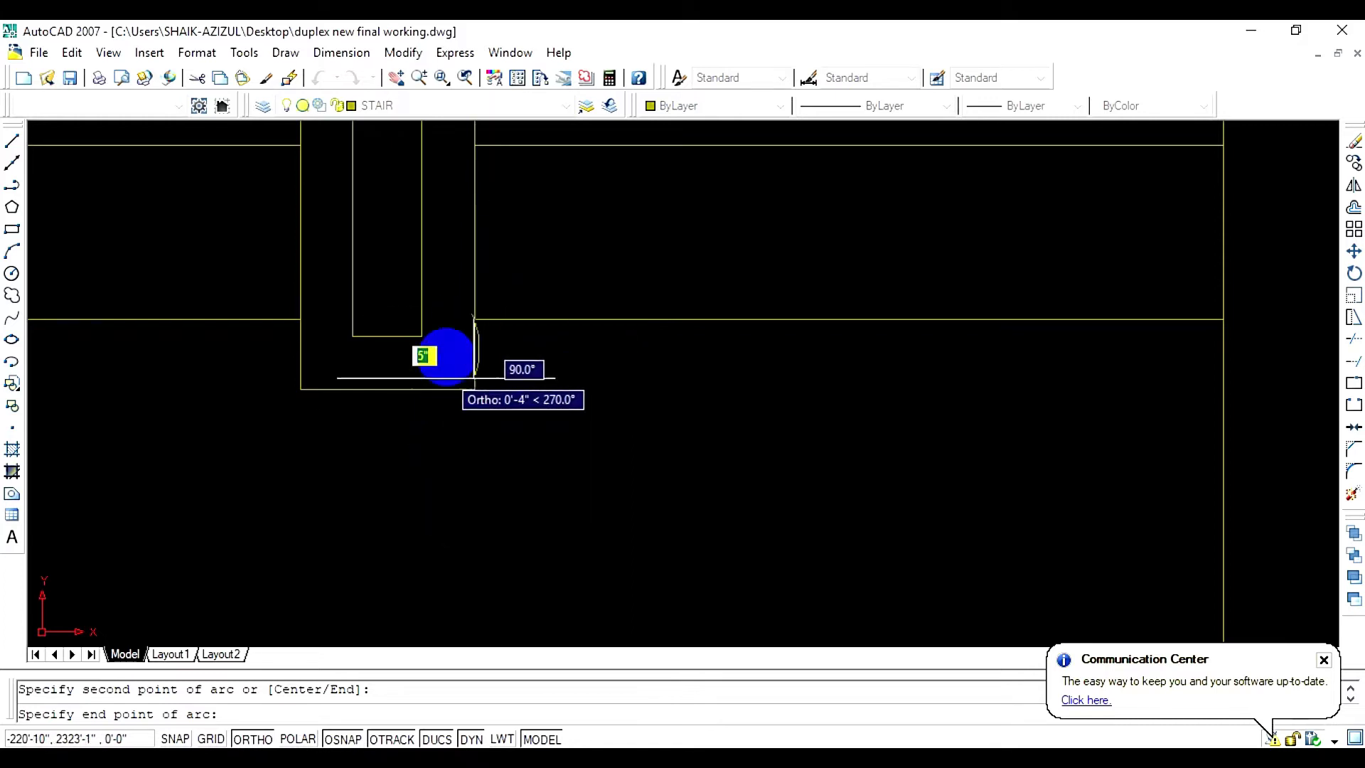
pyautogui.click(469, 319)
pyautogui.scroll(2, 467, 319)
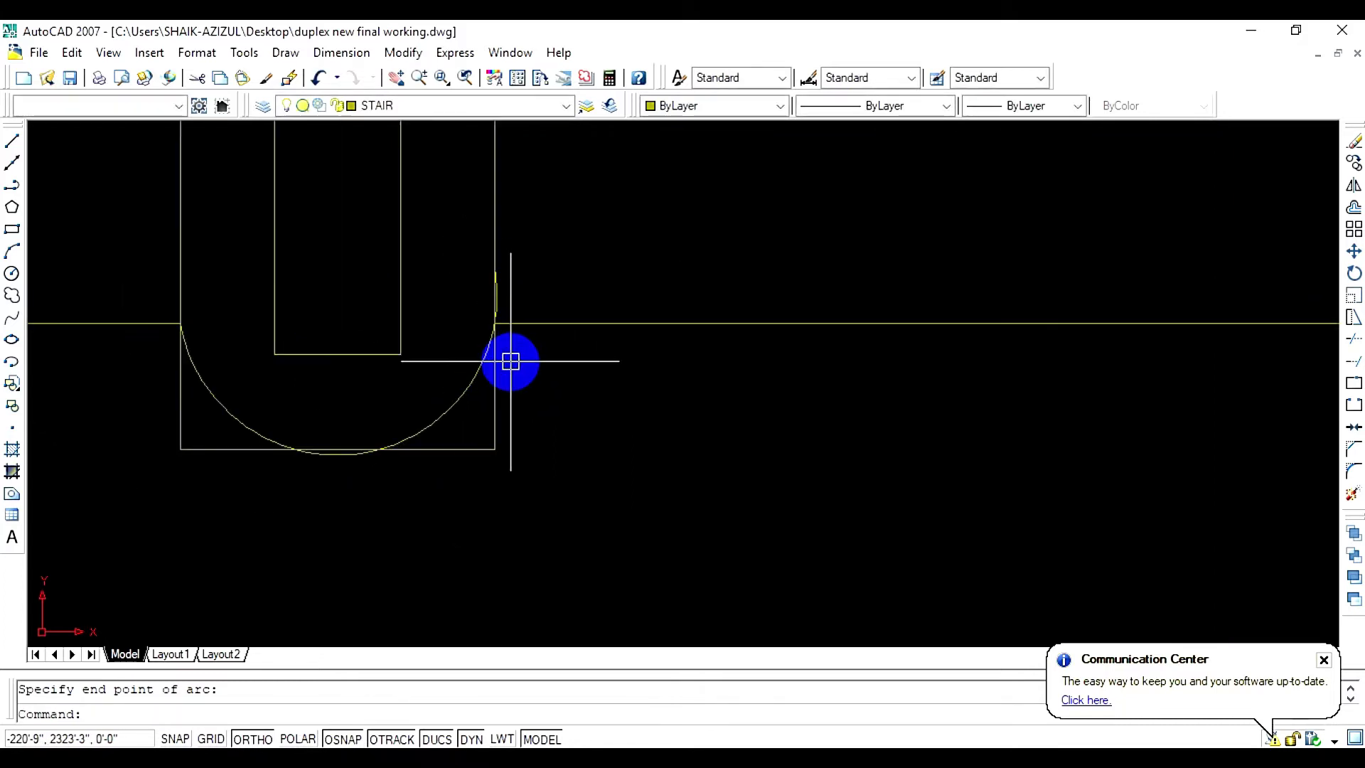
# Draw a three-point arc around the lower end of the inner outline from its lower-left corner to its right side
pyautogui.press('Return')
pyautogui.click(275, 354)
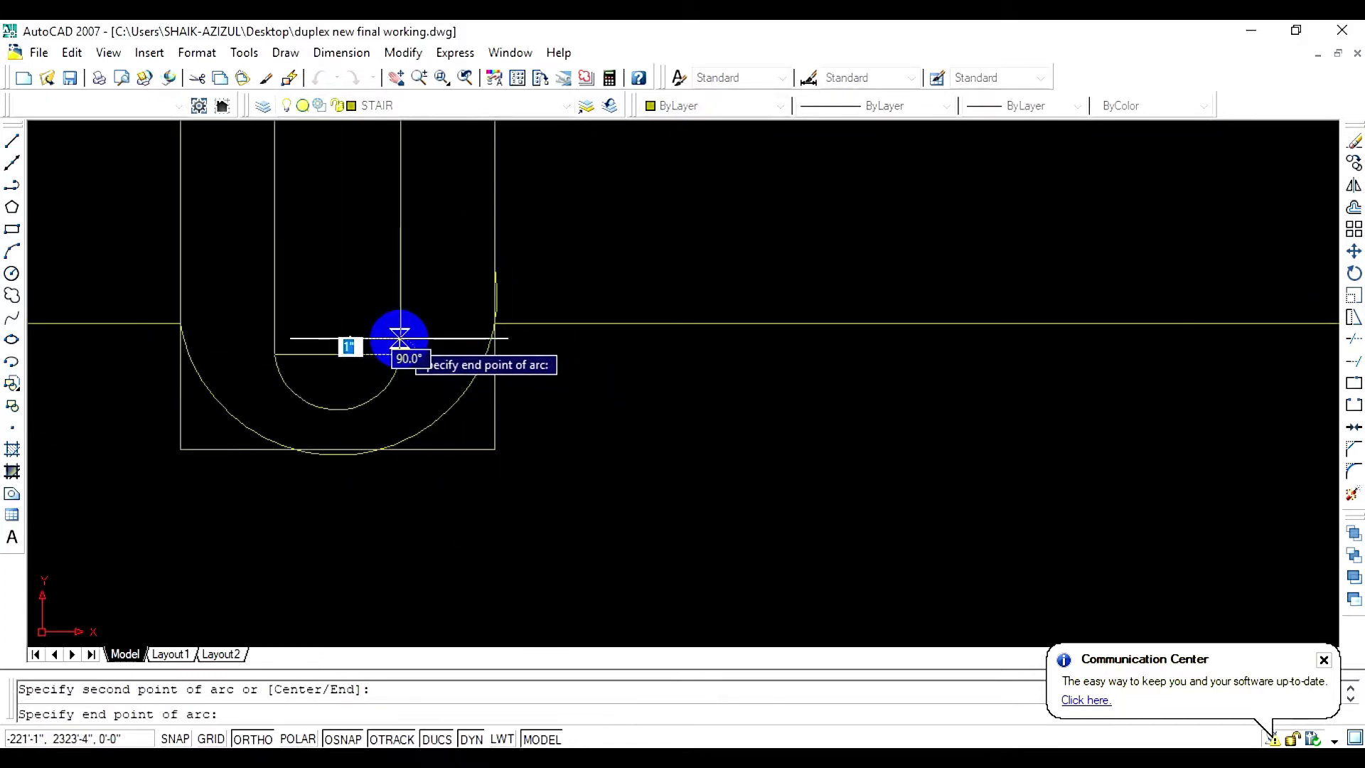
pyautogui.click(399, 339)
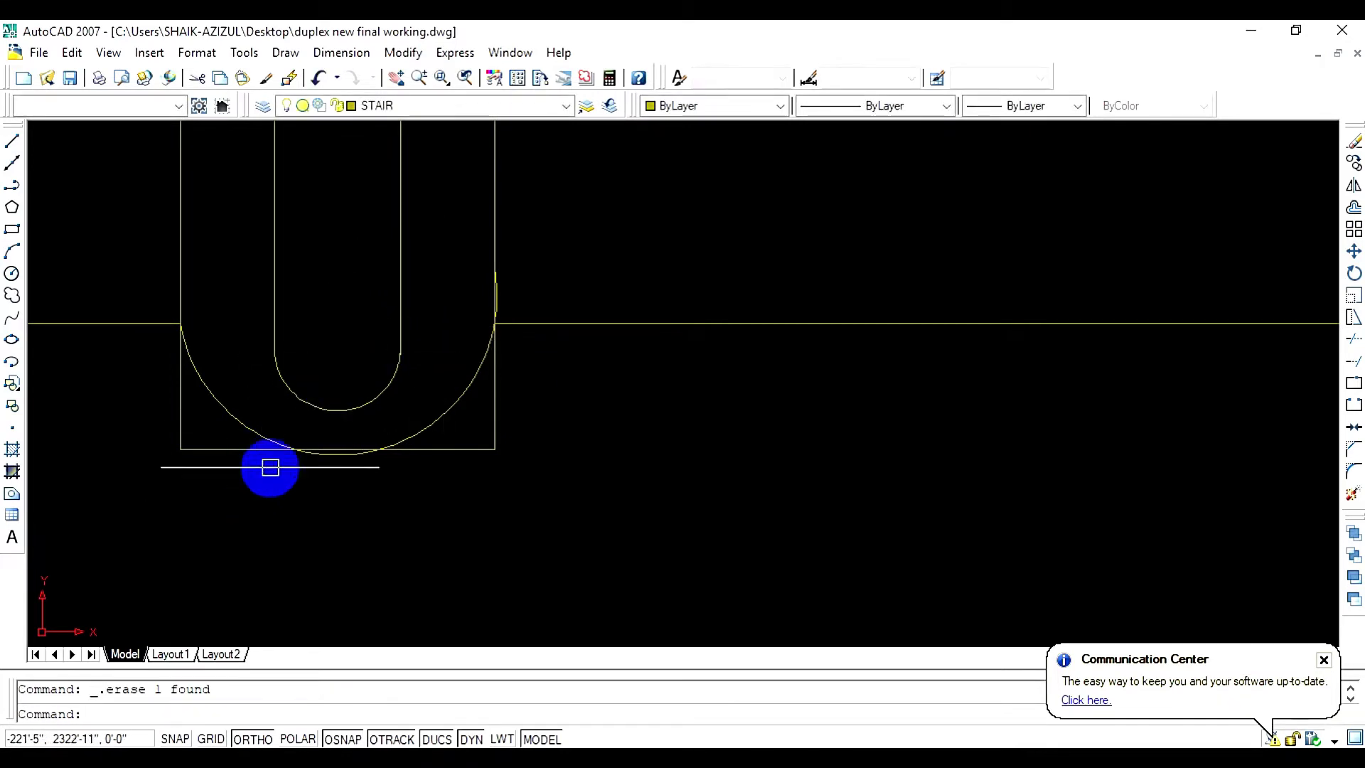
# Erase the straight line across the top of the outer strip
pyautogui.scroll(-9, 547, 455)
pyautogui.moveTo(524, 146); pyautogui.dragTo(539, 360, button='middle')
pyautogui.scroll(9, 540, 355)
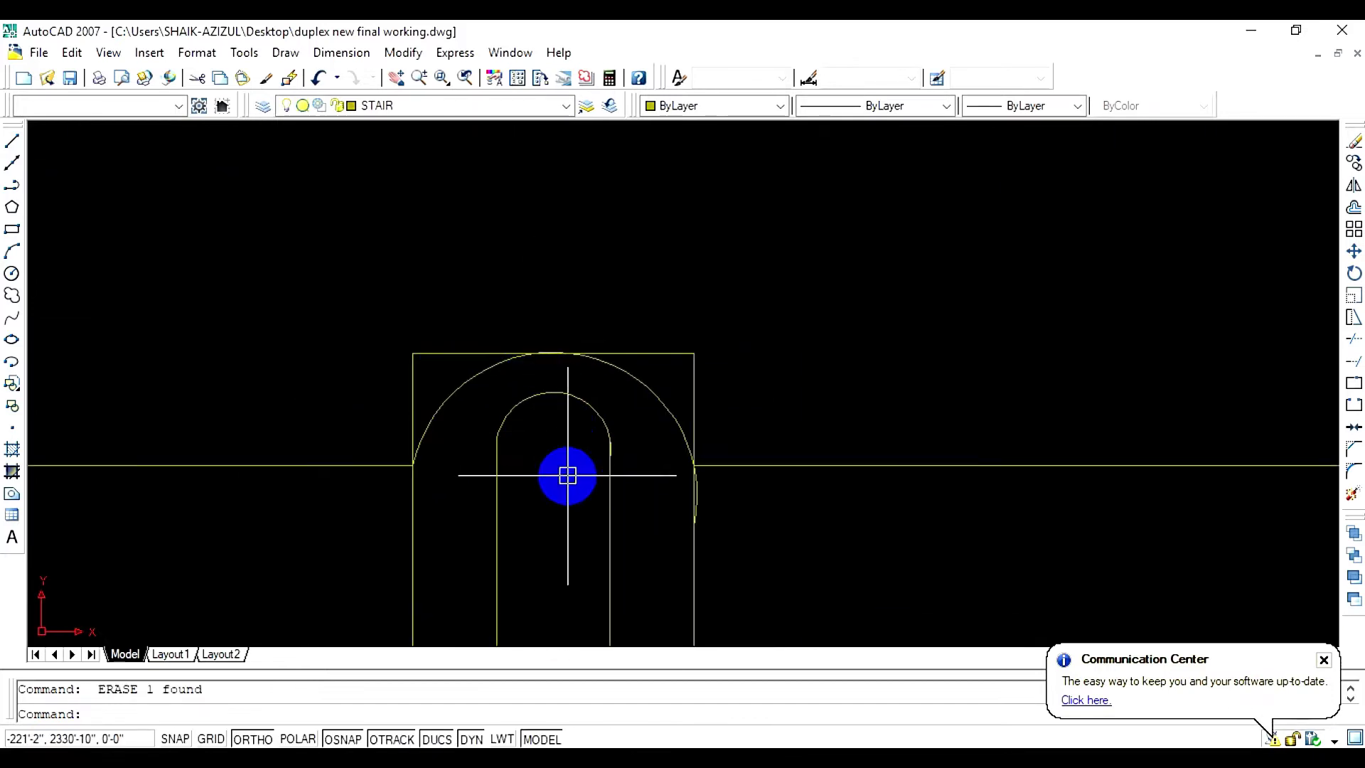
pyautogui.click(641, 354)
pyautogui.press('Delete')
# Trim the leftover vertical stubs and the arc overshoot at the upper rounded end of the handrail
pyautogui.write('tr')
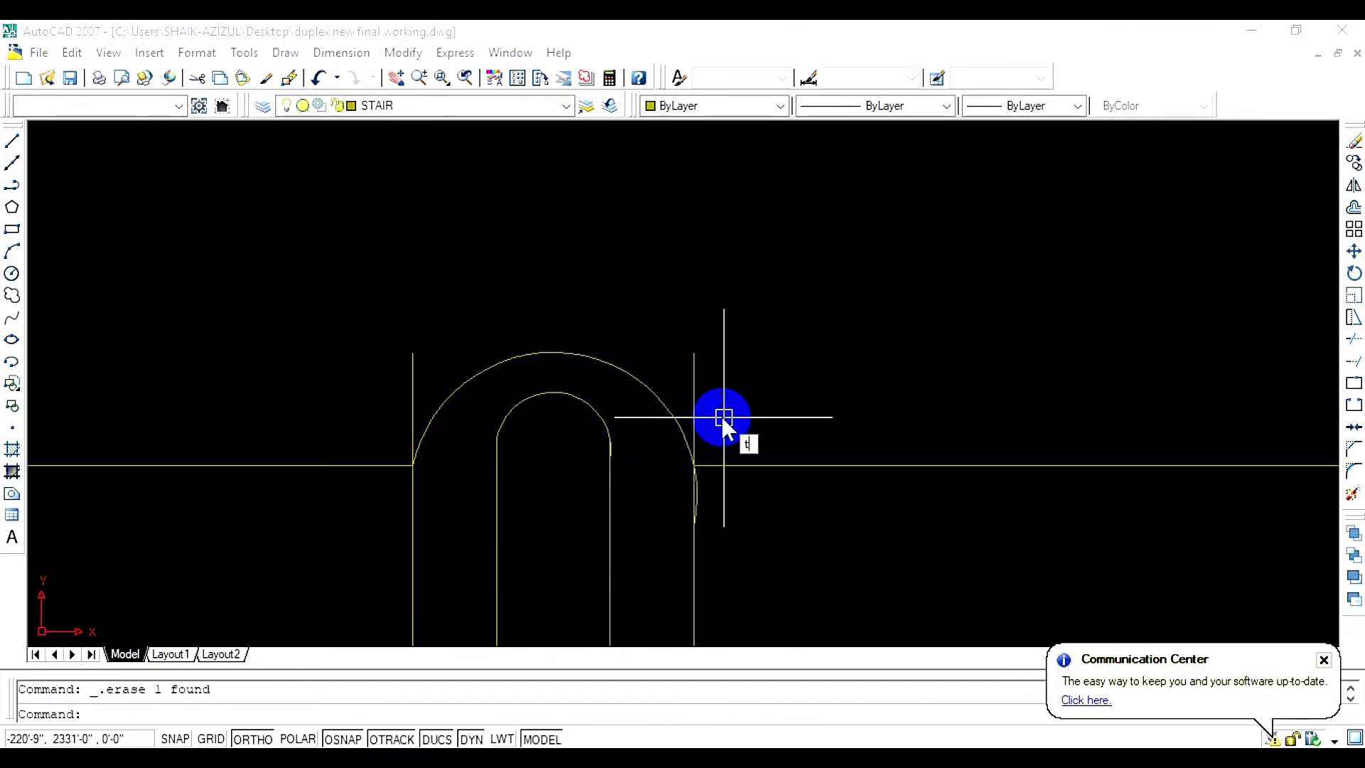
pyautogui.press('Return')
pyautogui.press('Return')
pyautogui.scroll(4, 701, 426)
pyautogui.scroll(-6, 680, 454)
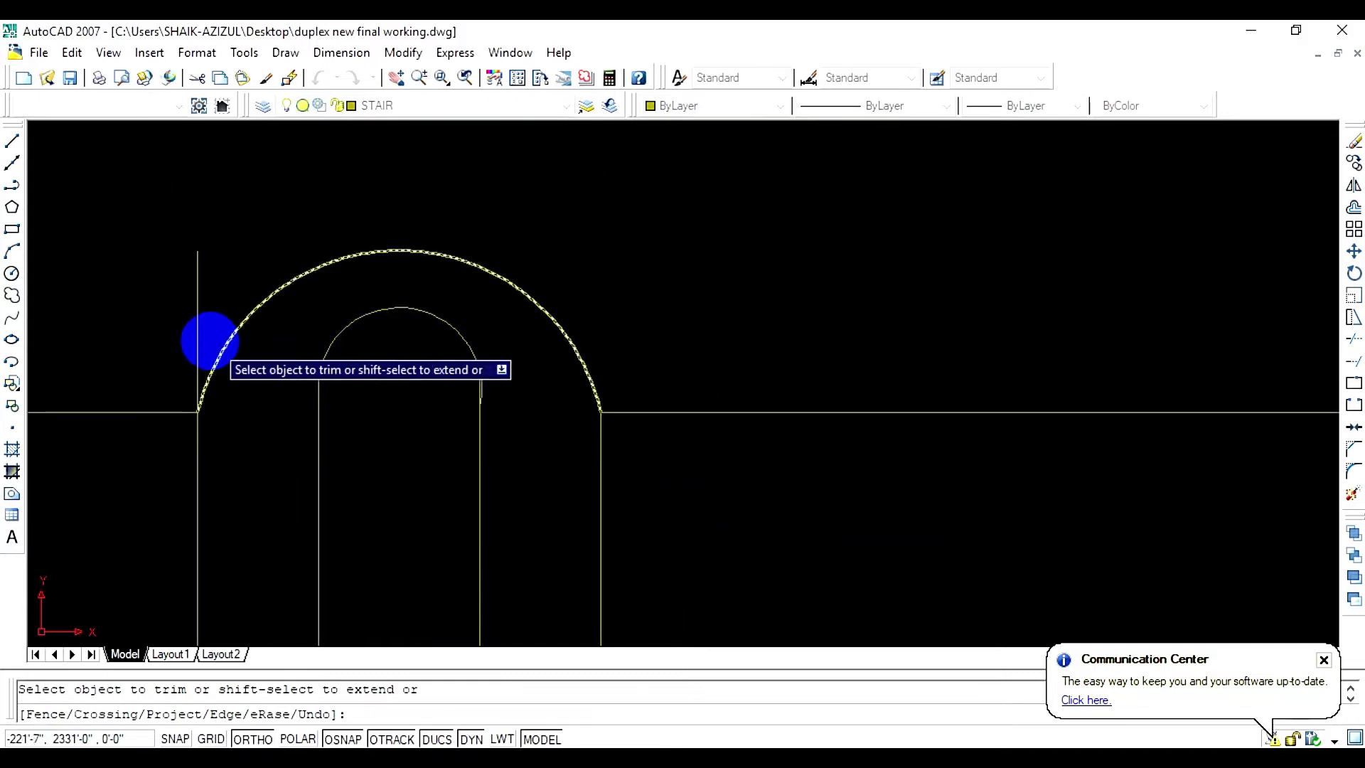
pyautogui.scroll(6, 466, 386)
pyautogui.scroll(-6, 526, 448)
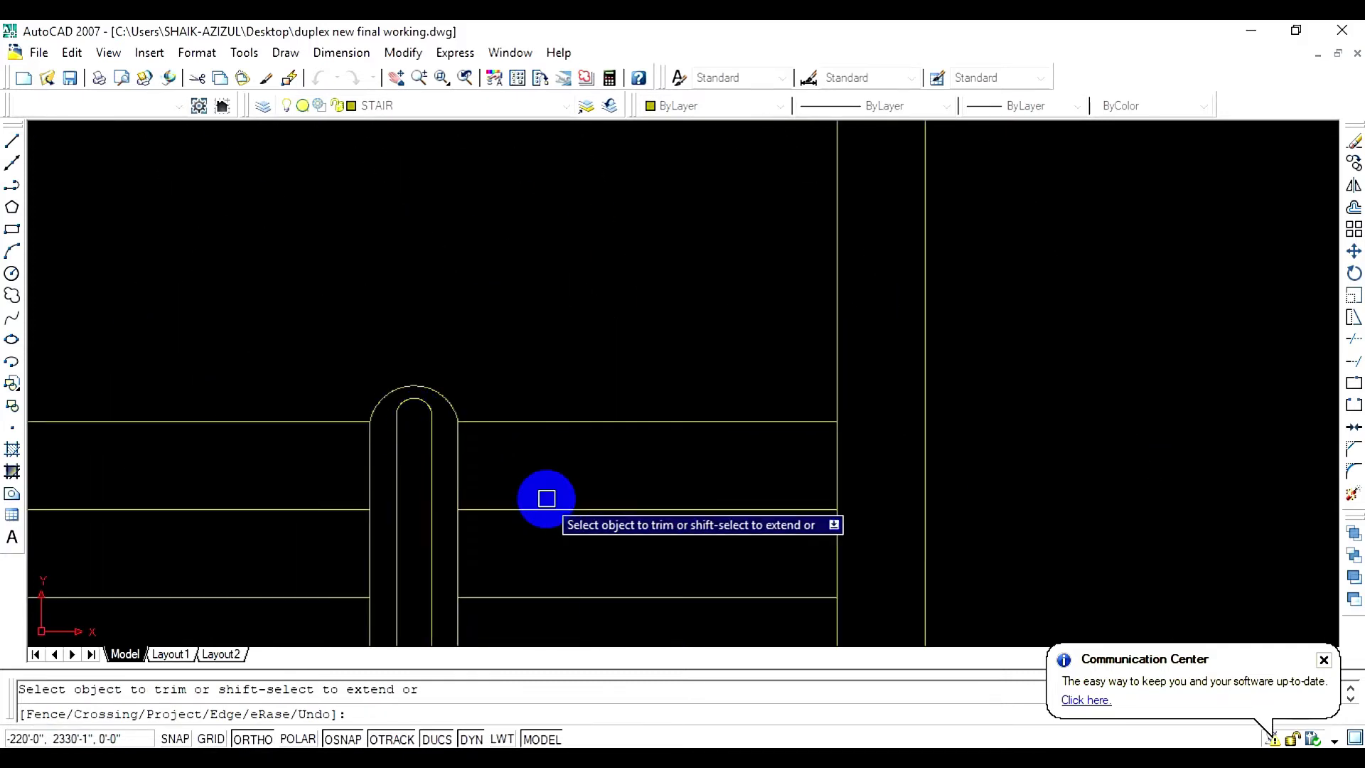
# Trim the leftover line stubs and the arc overshoot at the lower rounded end of the handrail
pyautogui.scroll(5, 554, 442)
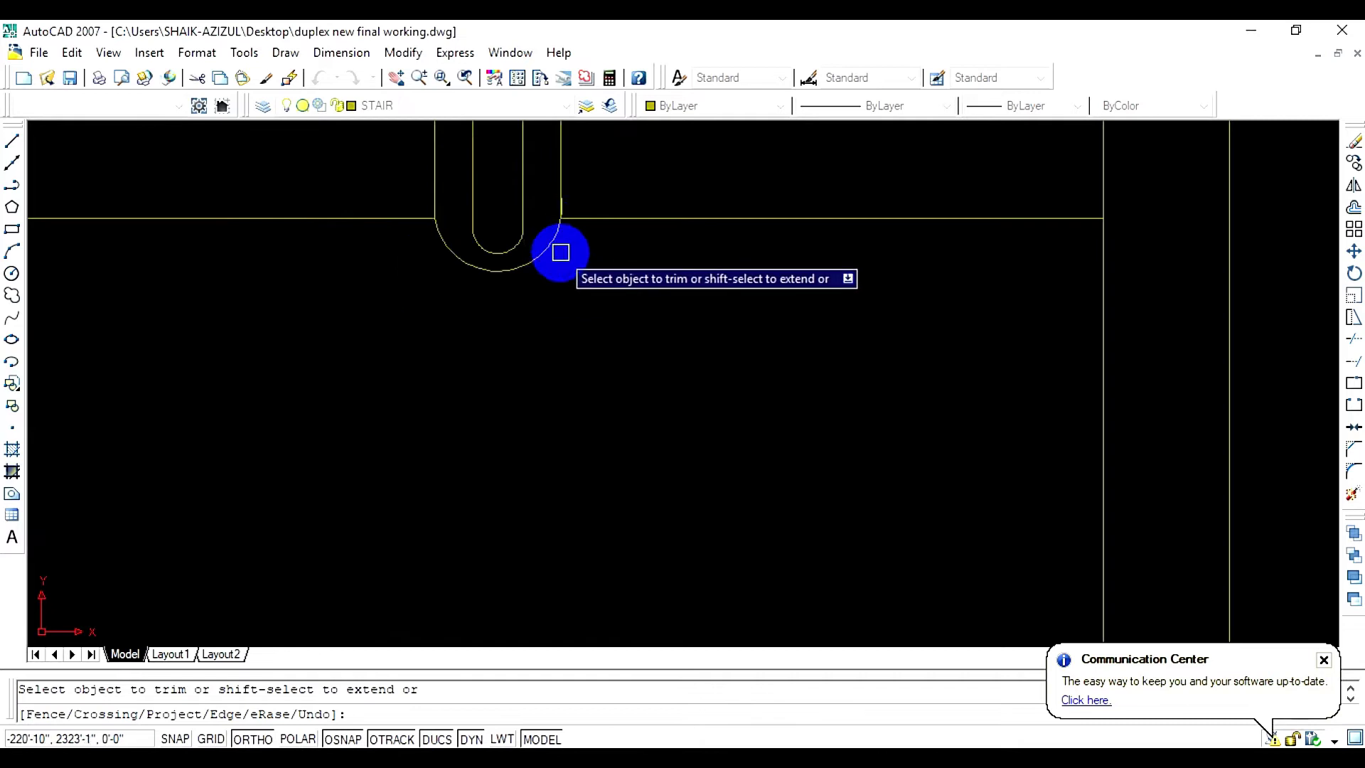
pyautogui.scroll(6, 560, 214)
pyautogui.scroll(5, 334, 305)
pyautogui.scroll(-7, 473, 295)
pyautogui.scroll(-5, 540, 384)
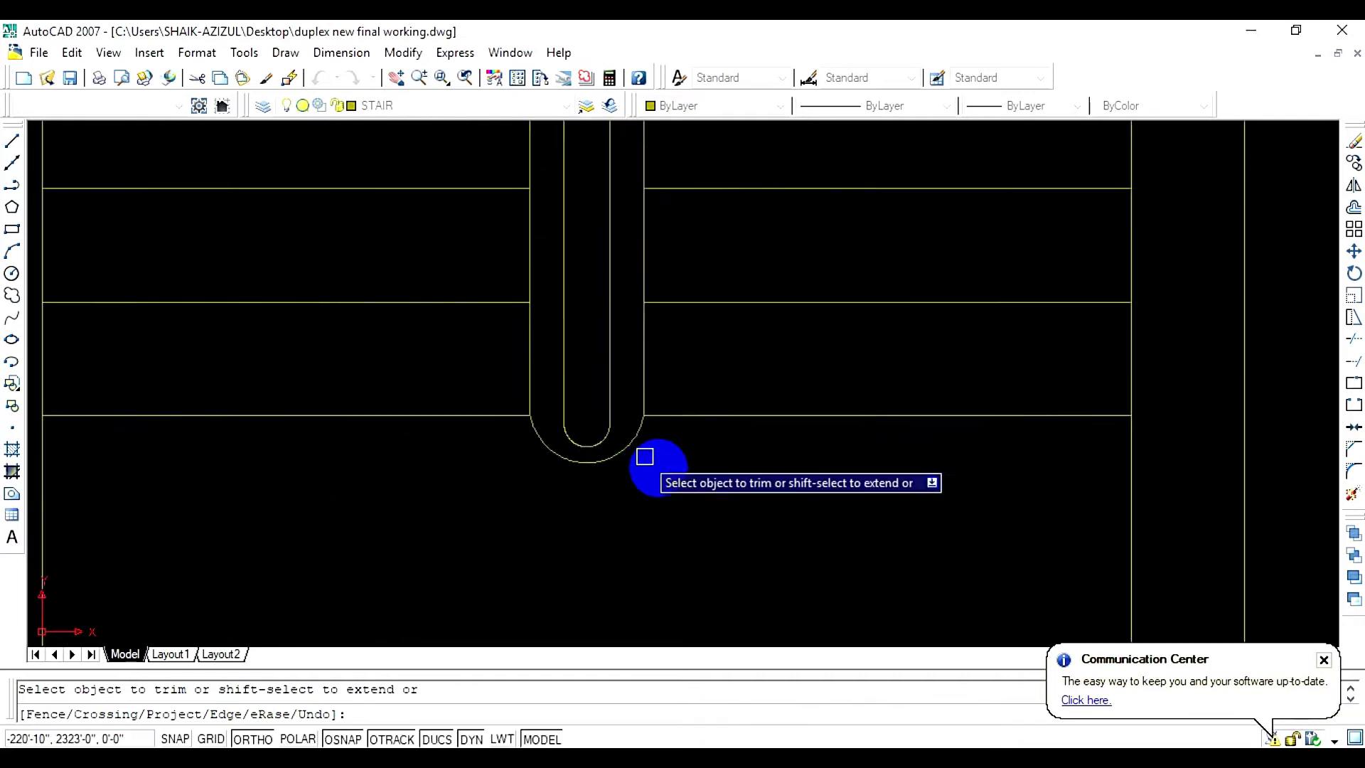
pyautogui.scroll(2, 676, 344)
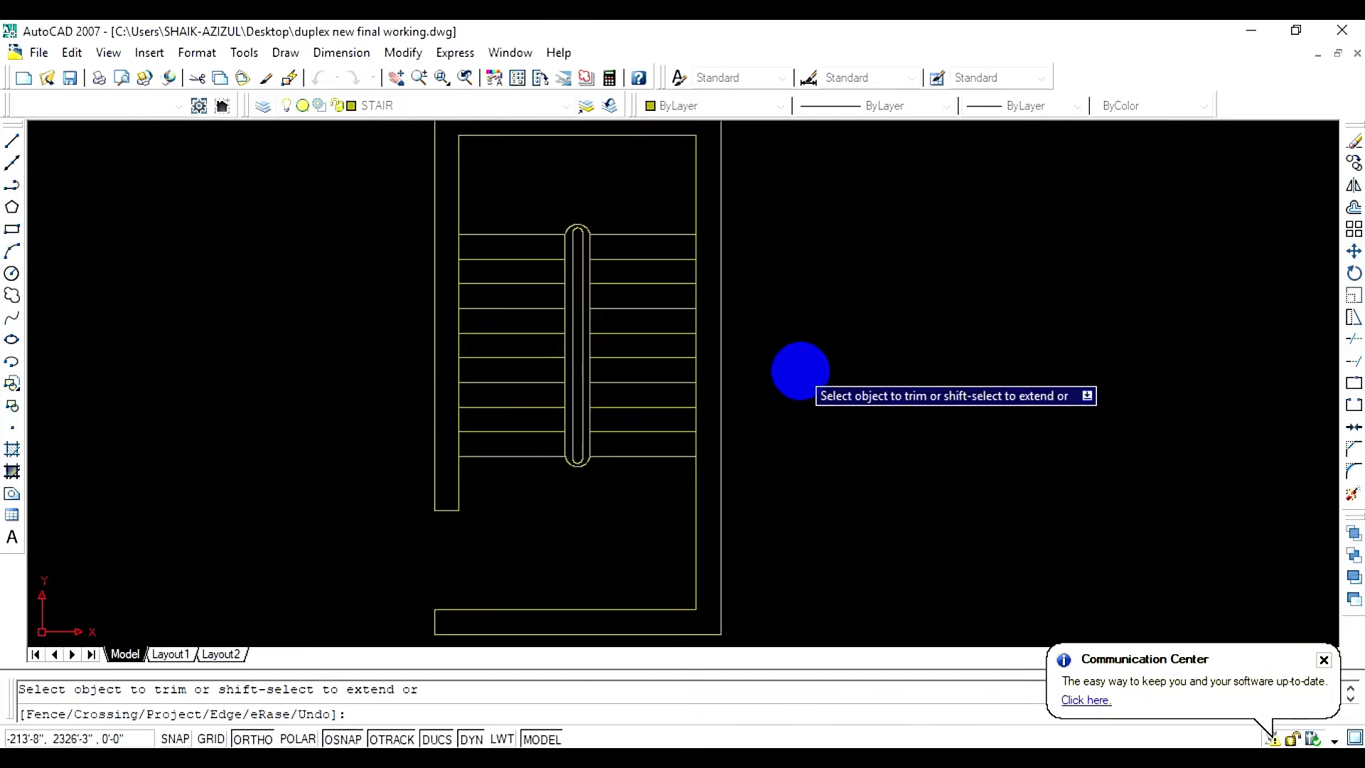
pyautogui.press('Escape')
# Set the current linetype to DASHED2 and draw a horizontal line in the empty area to the right of the staircase
pyautogui.moveTo(800, 323); pyautogui.dragTo(709, 345, button='middle')
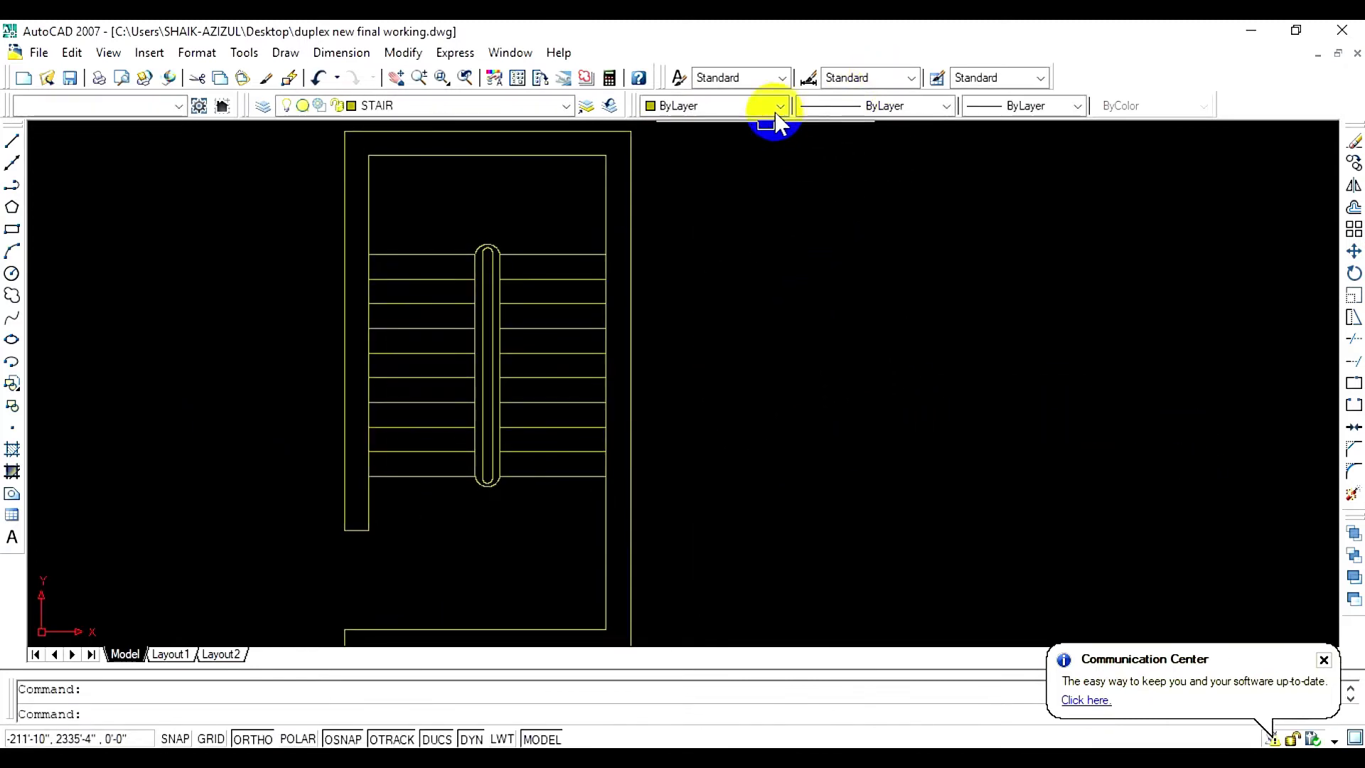
pyautogui.click(840, 108)
pyautogui.click(838, 254)
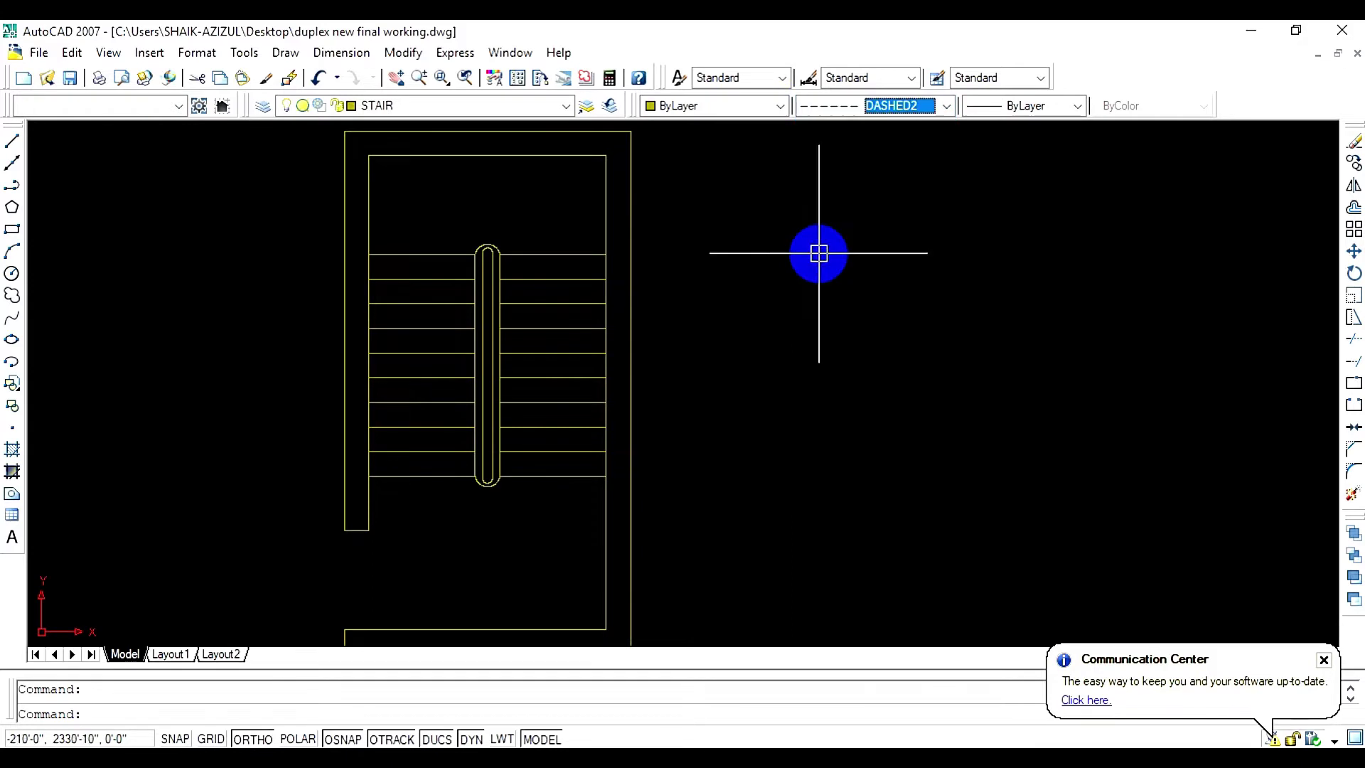
pyautogui.write('l')
pyautogui.press('Return')
pyautogui.click(803, 269)
pyautogui.click(1033, 269)
pyautogui.press('Escape')
# Inspect the dashed sample line up close and review the loaded linetypes in the Linetype Manager
pyautogui.scroll(4, 928, 293)
pyautogui.scroll(4, 881, 224)
pyautogui.scroll(-6, 863, 200)
pyautogui.click(846, 108)
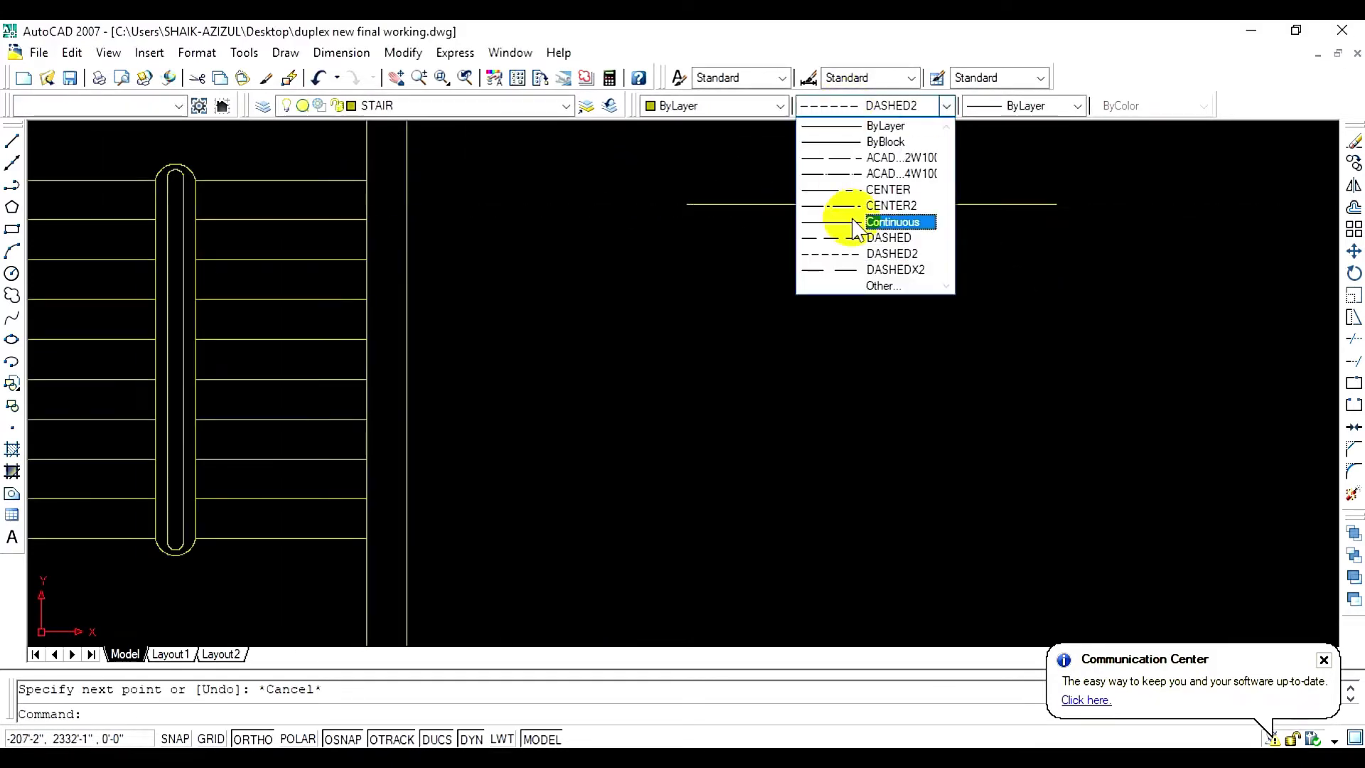
pyautogui.click(874, 285)
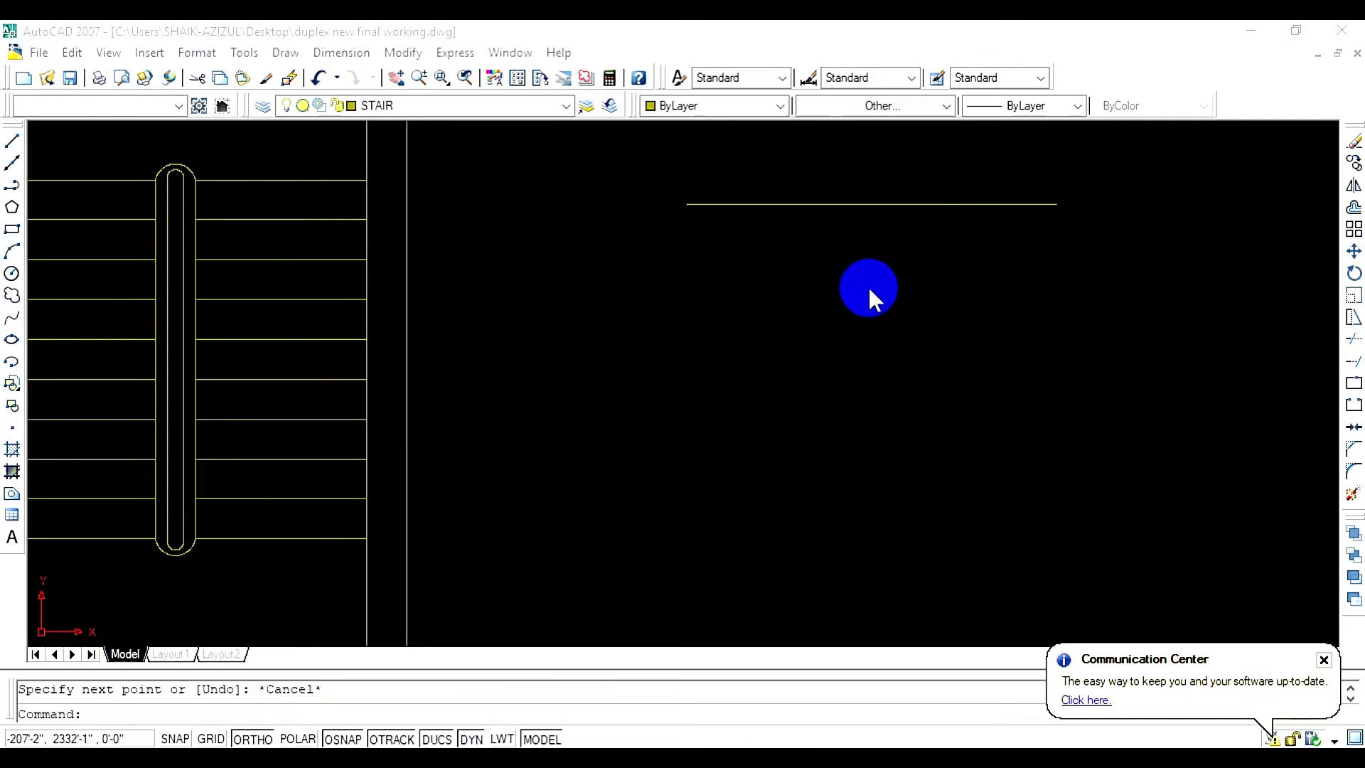
pyautogui.click(815, 377)
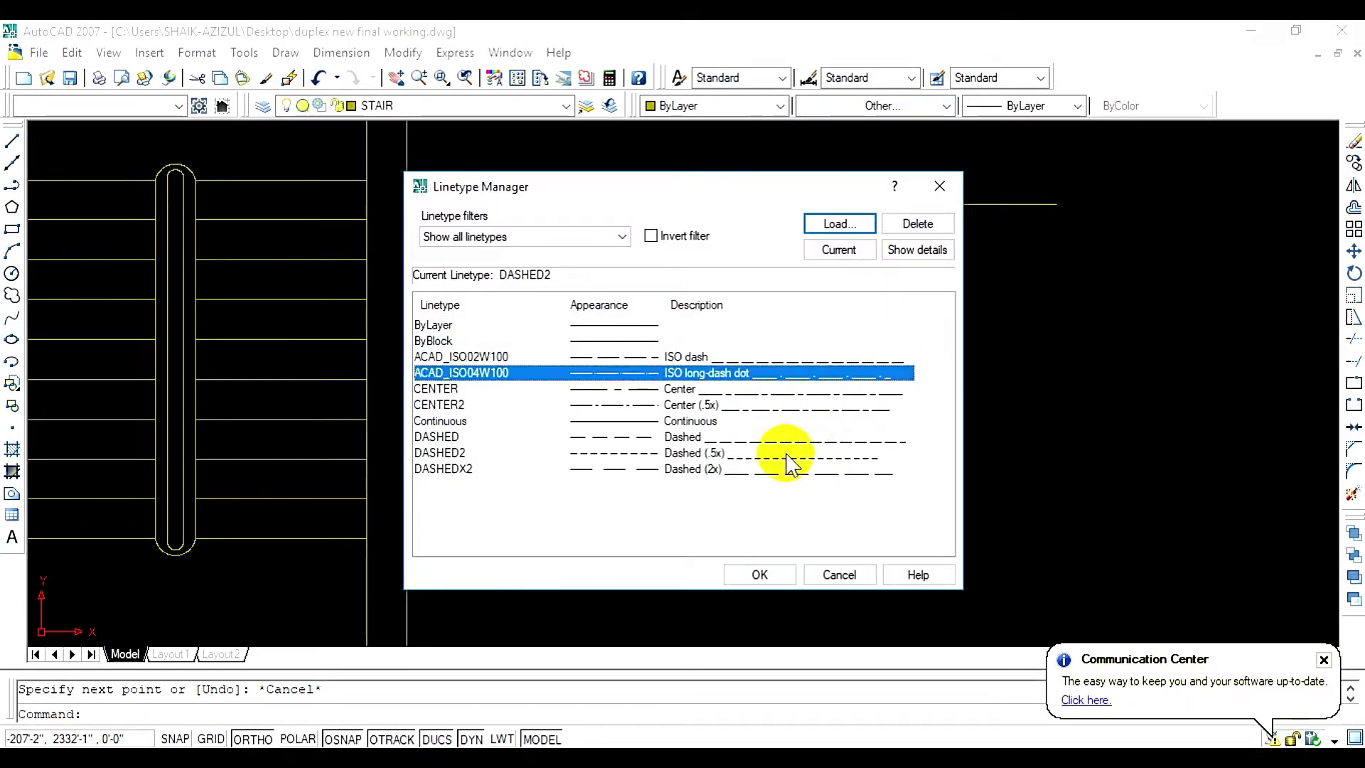
pyautogui.click(762, 575)
# Draw a second, shorter horizontal DASHED2 line below the first sample line beside the staircase
pyautogui.press('Return')
pyautogui.click(839, 321)
pyautogui.click(995, 320)
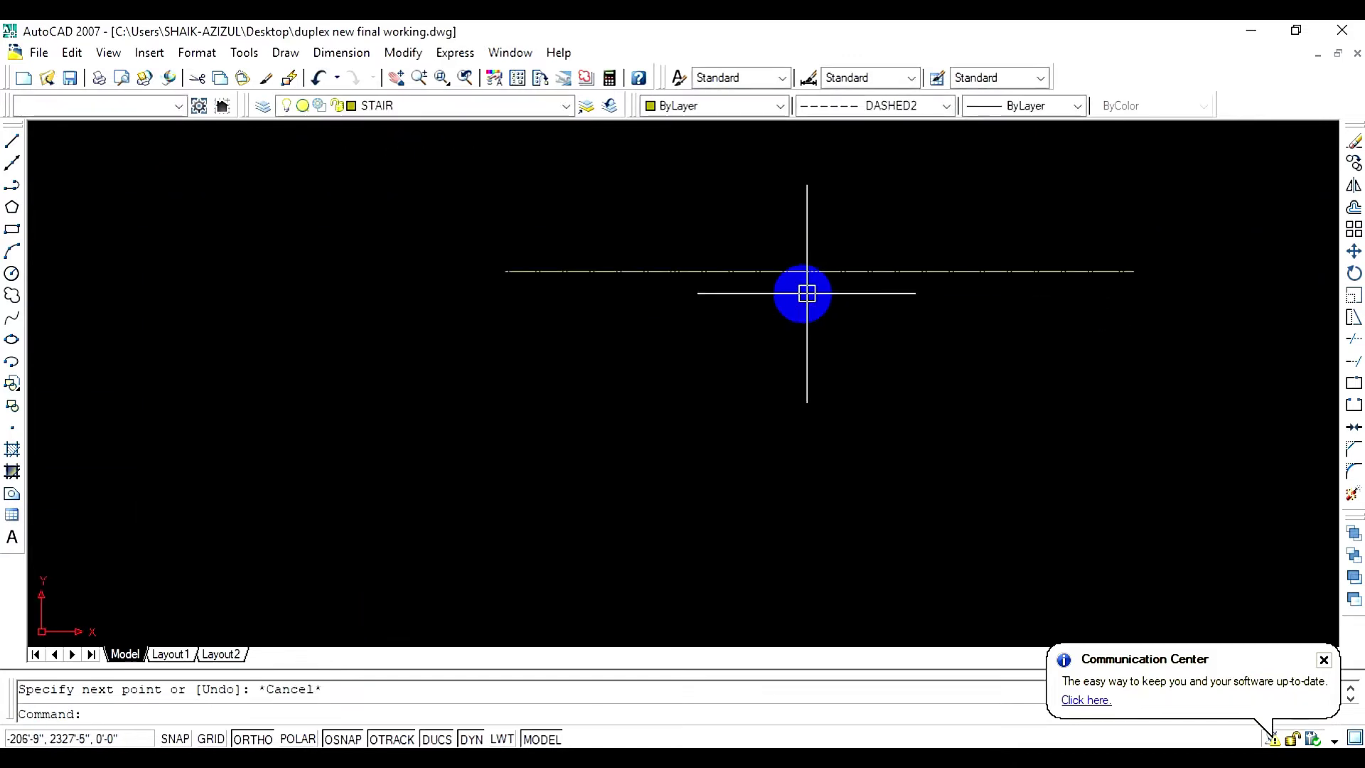
# Match the properties of the shorter DASHED2 sample line onto treads of the right flight
pyautogui.scroll(-5, 649, 362)
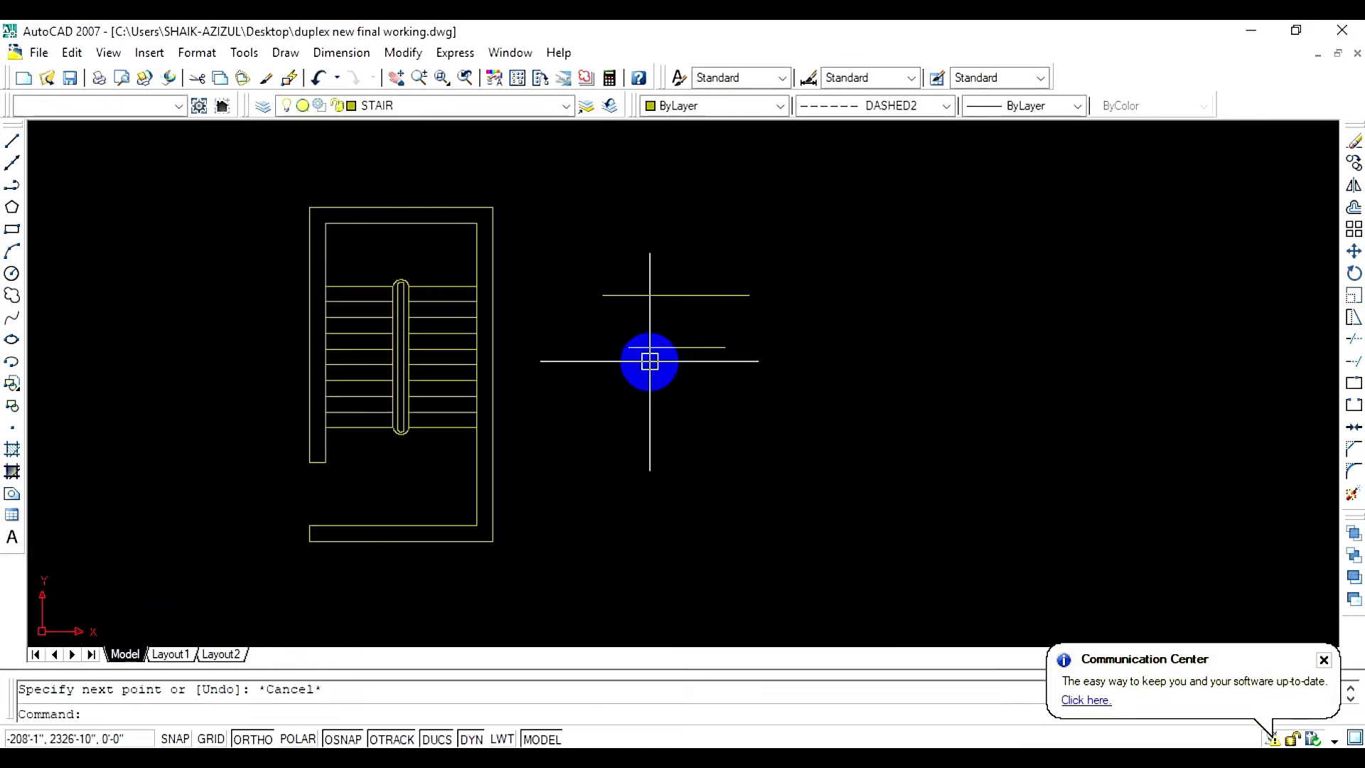
pyautogui.write('ma')
pyautogui.press('Return')
pyautogui.click(688, 347)
pyautogui.scroll(5, 455, 309)
pyautogui.click(404, 223)
pyautogui.click(396, 273)
pyautogui.scroll(8, 388, 242)
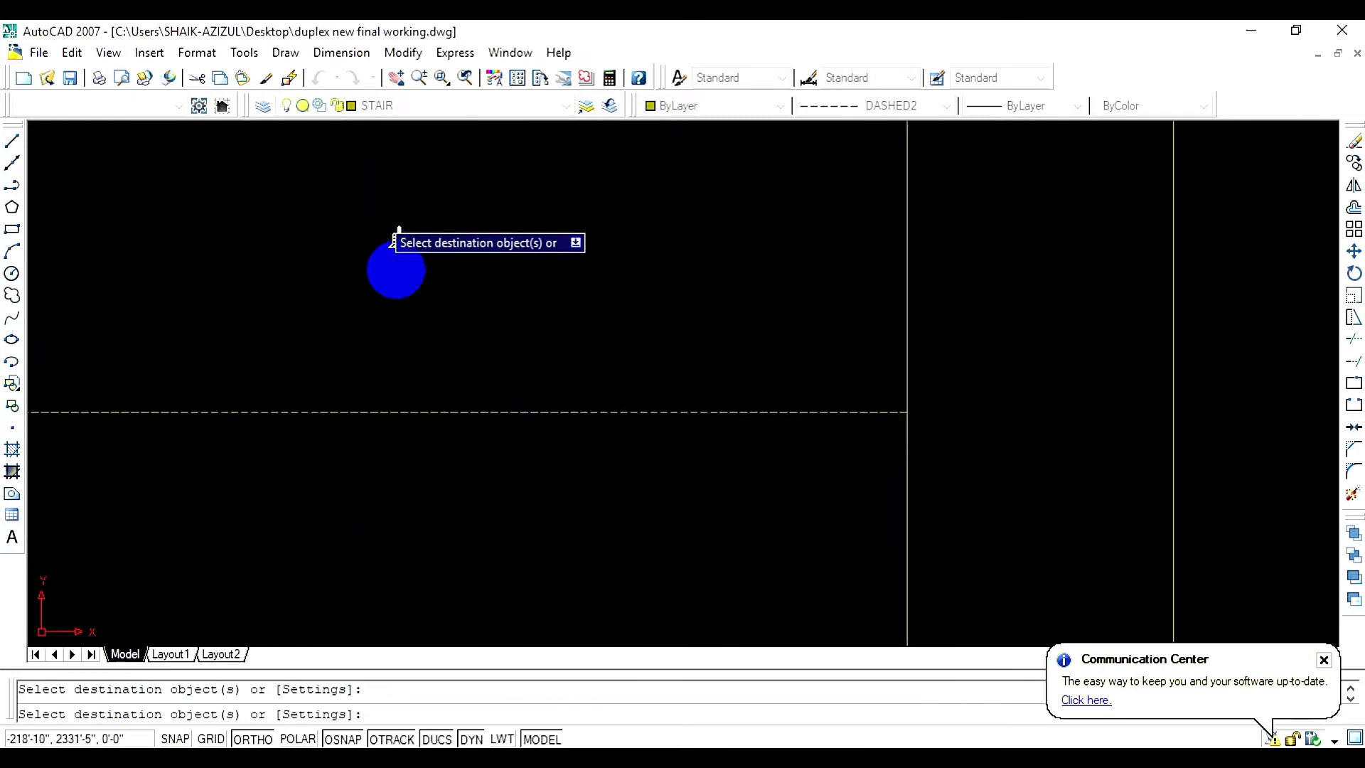
pyautogui.scroll(-3, 486, 409)
pyautogui.scroll(-2, 483, 405)
pyautogui.scroll(-8, 856, 129)
pyautogui.press('Escape')
# Erase both horizontal sample lines beside the staircase
pyautogui.click(1115, 151)
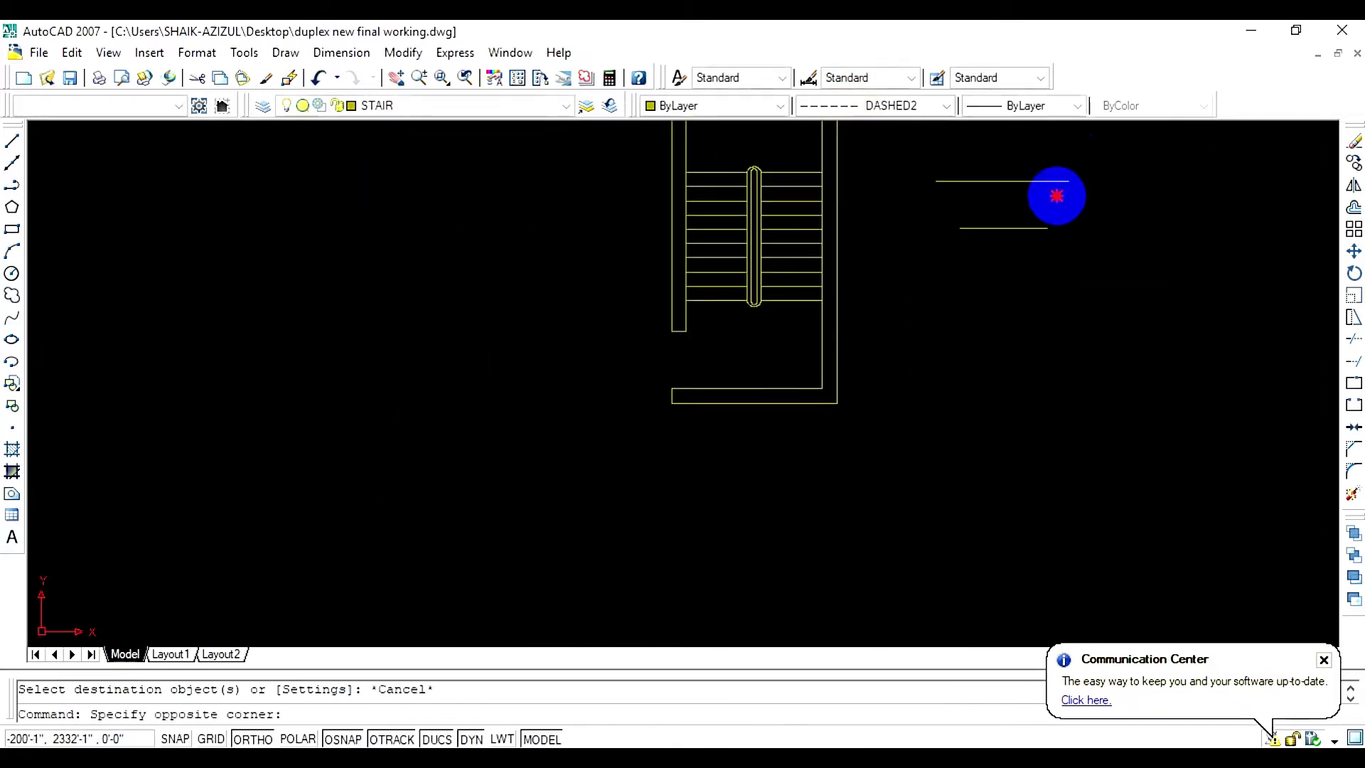
pyautogui.click(905, 325)
pyautogui.press('Delete')
# Set the current linetype to DASHED and draw a short horizontal sample line to the right of the staircase
pyautogui.click(864, 108)
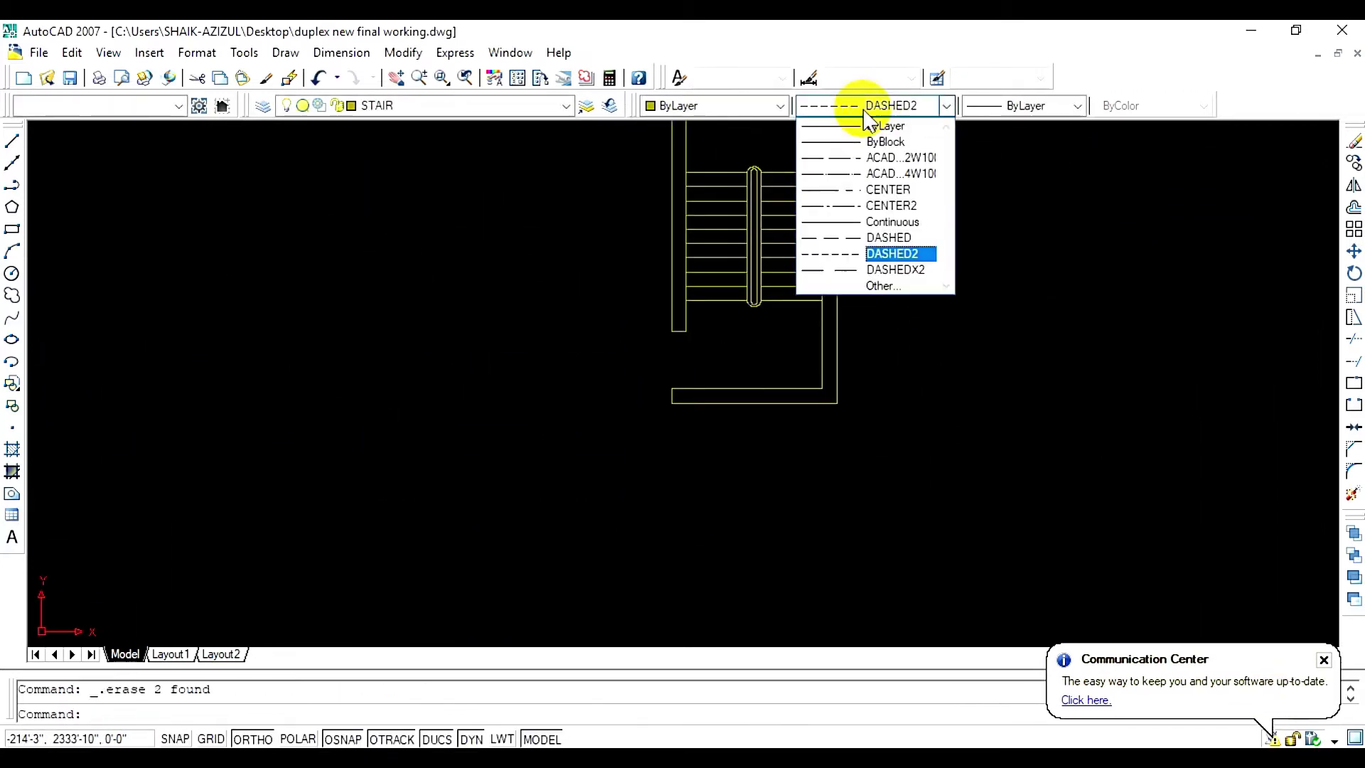
pyautogui.click(889, 285)
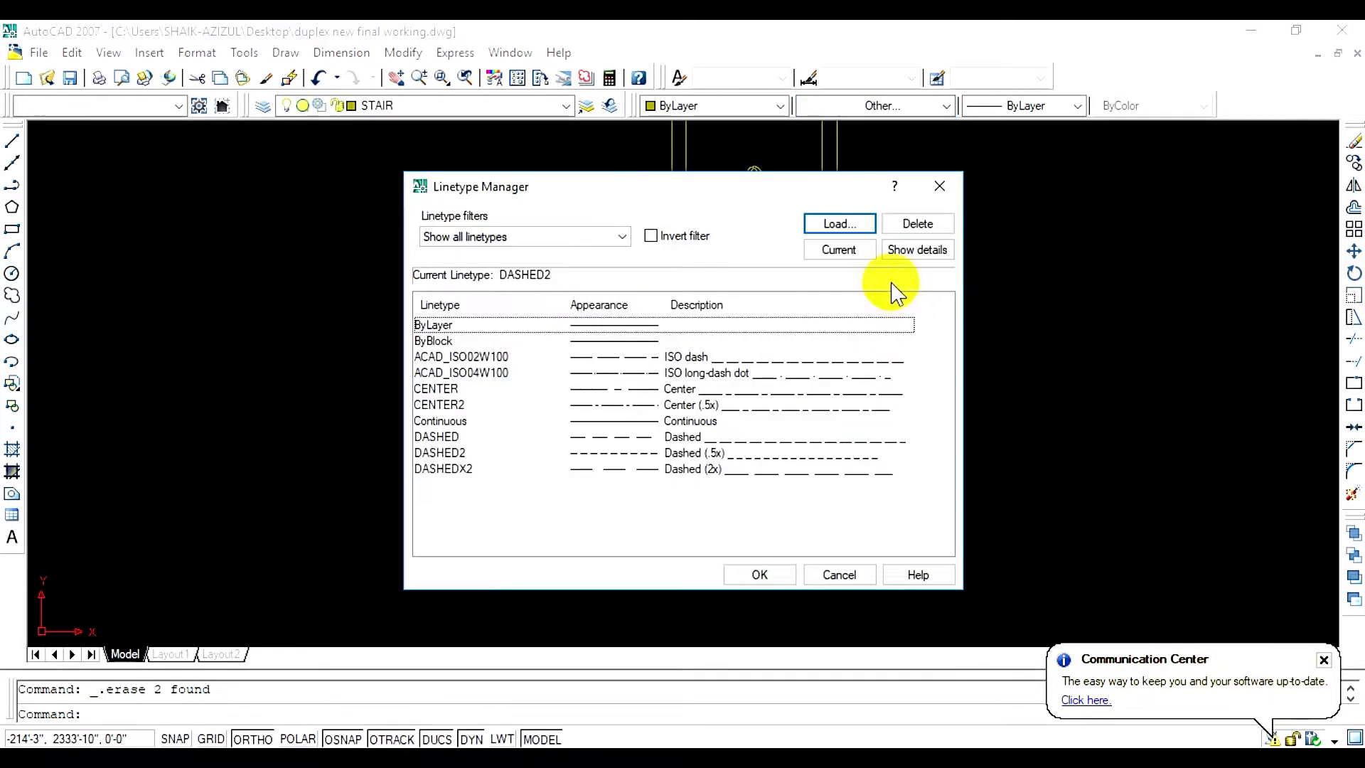
pyautogui.click(767, 576)
pyautogui.scroll(6, 757, 215)
pyautogui.moveTo(842, 286); pyautogui.dragTo(704, 297, button='middle')
pyautogui.scroll(-4, 868, 313)
pyautogui.moveTo(1136, 292); pyautogui.dragTo(851, 315, button='middle')
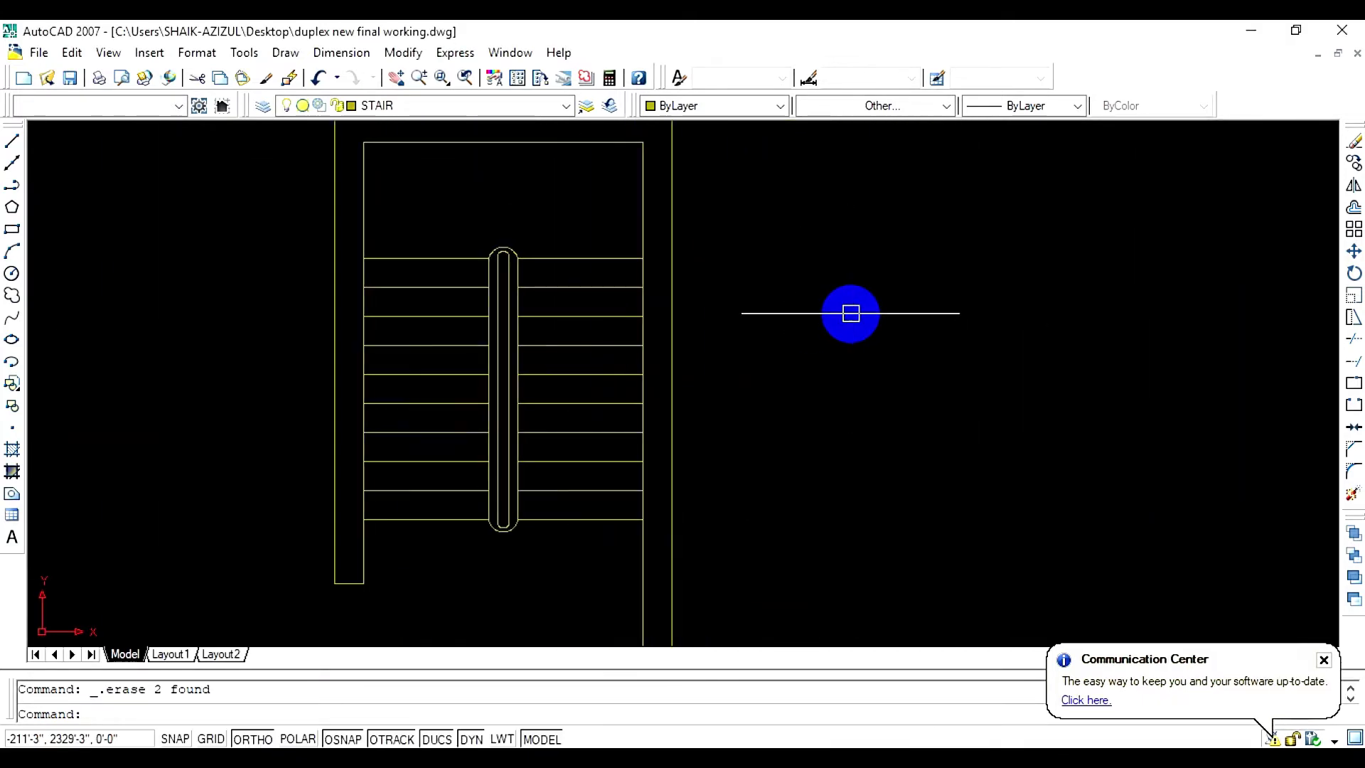
pyautogui.write('l')
pyautogui.press('Return')
pyautogui.click(851, 312)
pyautogui.click(988, 306)
pyautogui.scroll(9, 912, 316)
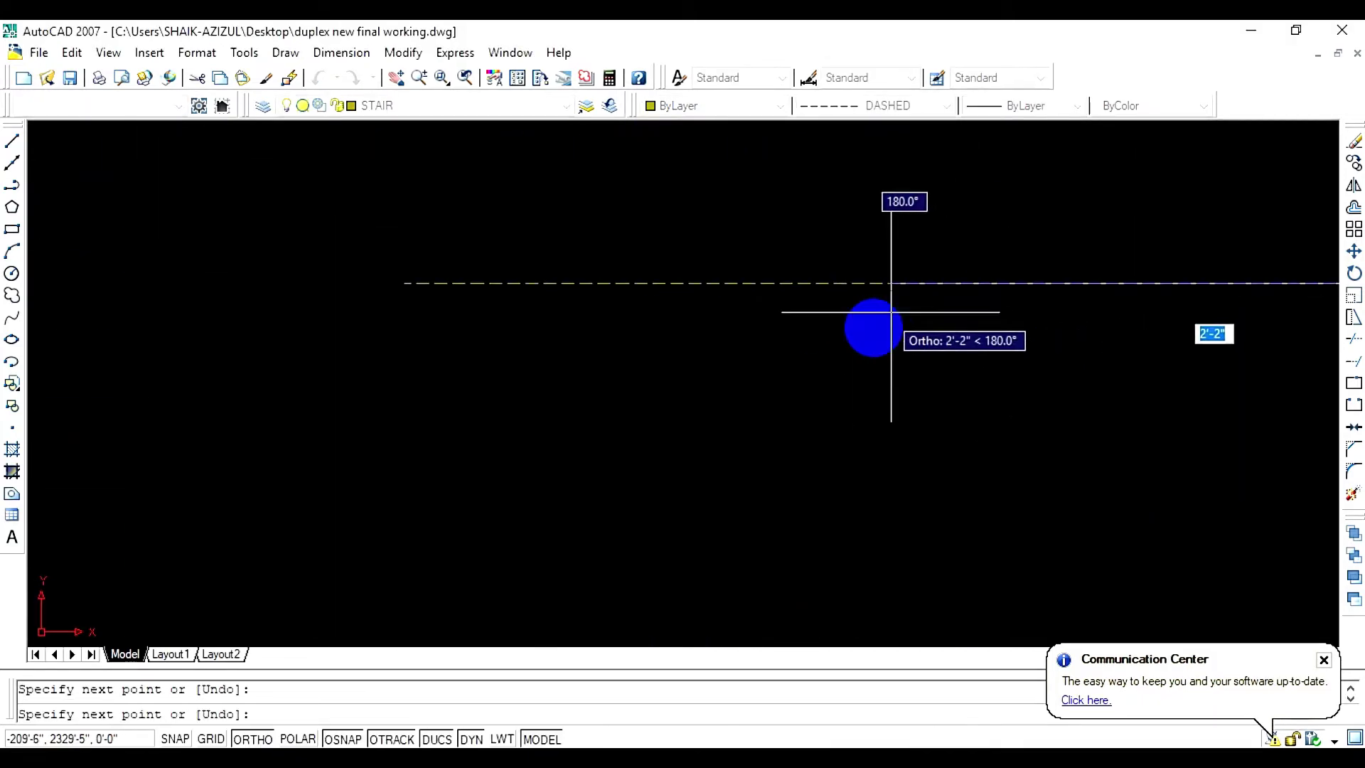
pyautogui.press('Escape')
# Match the DASHED sample line's properties onto the treads of the right flight
pyautogui.write('ma')
pyautogui.press('Return')
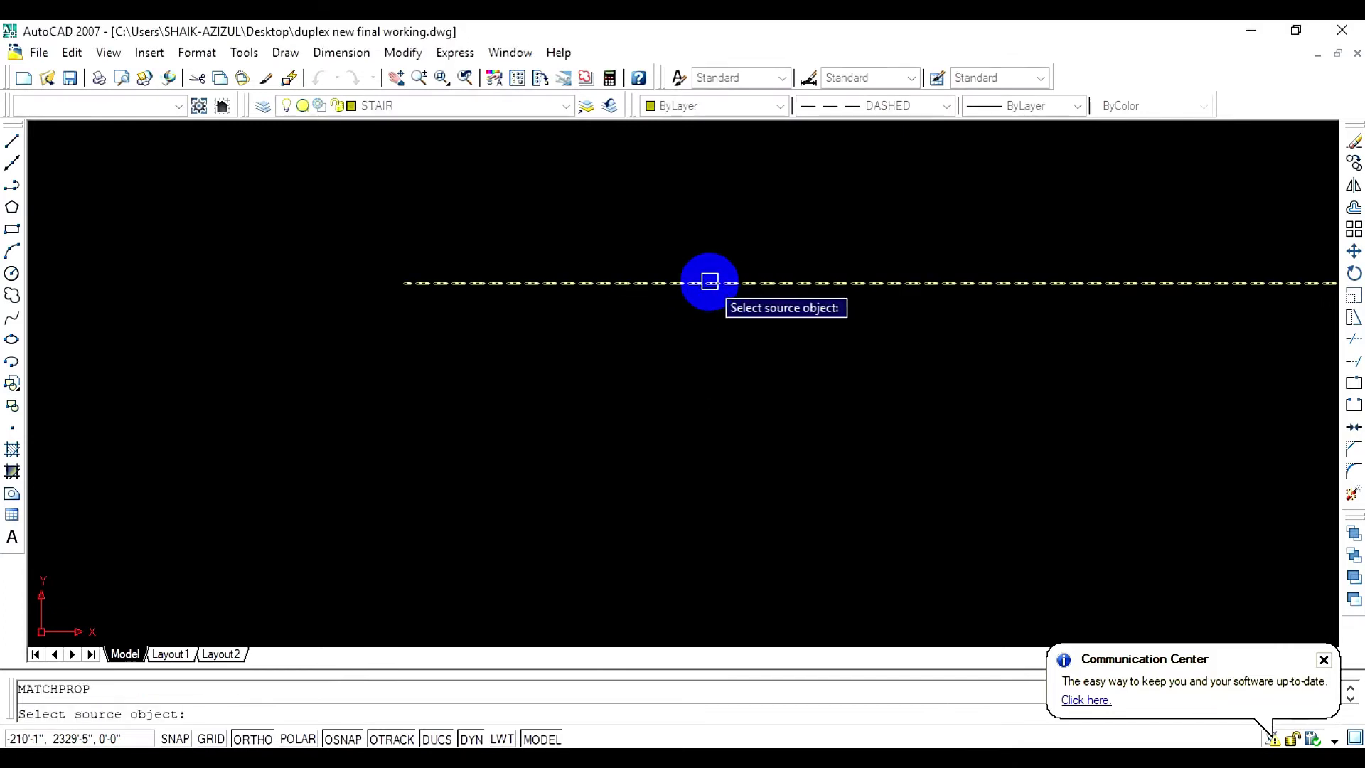
pyautogui.click(709, 282)
pyautogui.scroll(-9, 605, 313)
pyautogui.click(332, 322)
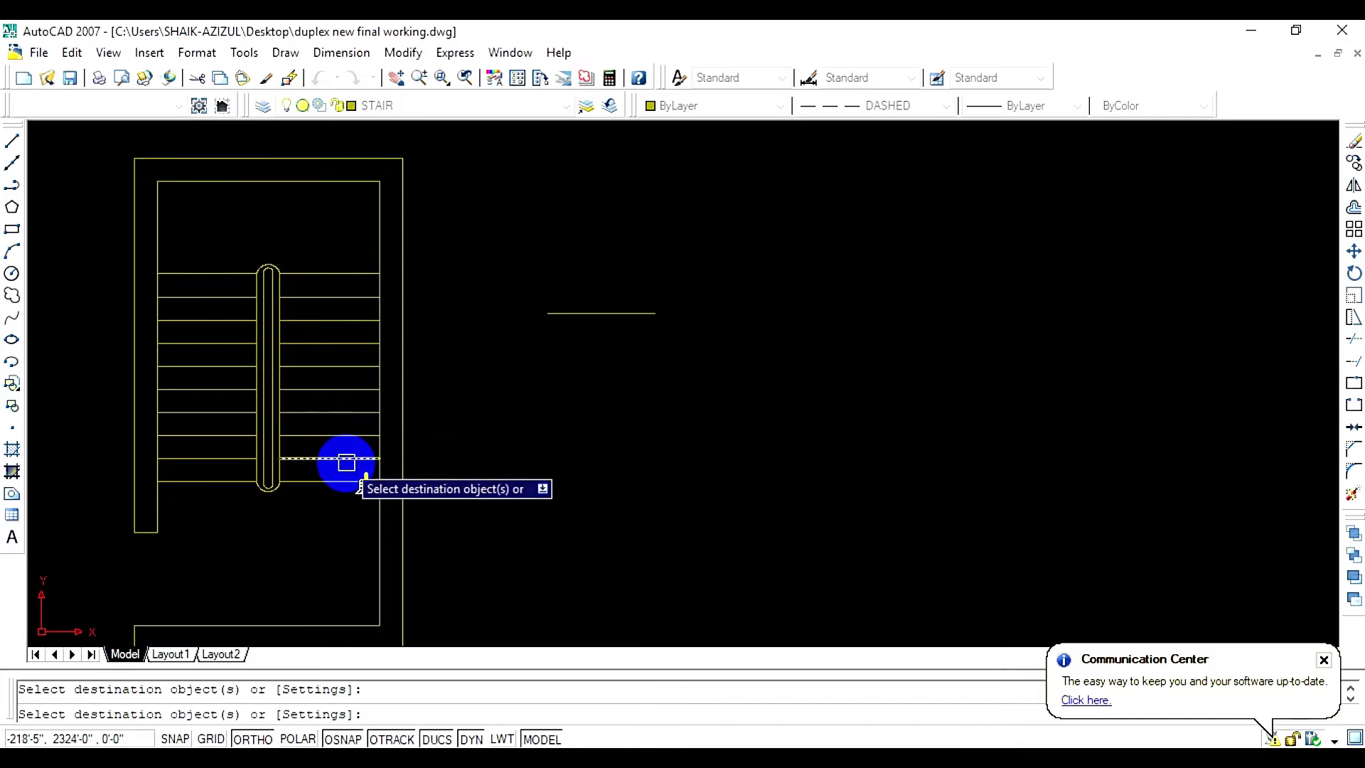
pyautogui.scroll(5, 457, 365)
pyautogui.scroll(6, 957, 239)
pyautogui.scroll(-5, 918, 307)
pyautogui.moveTo(923, 306); pyautogui.dragTo(874, 382, button='middle')
pyautogui.scroll(-4, 396, 268)
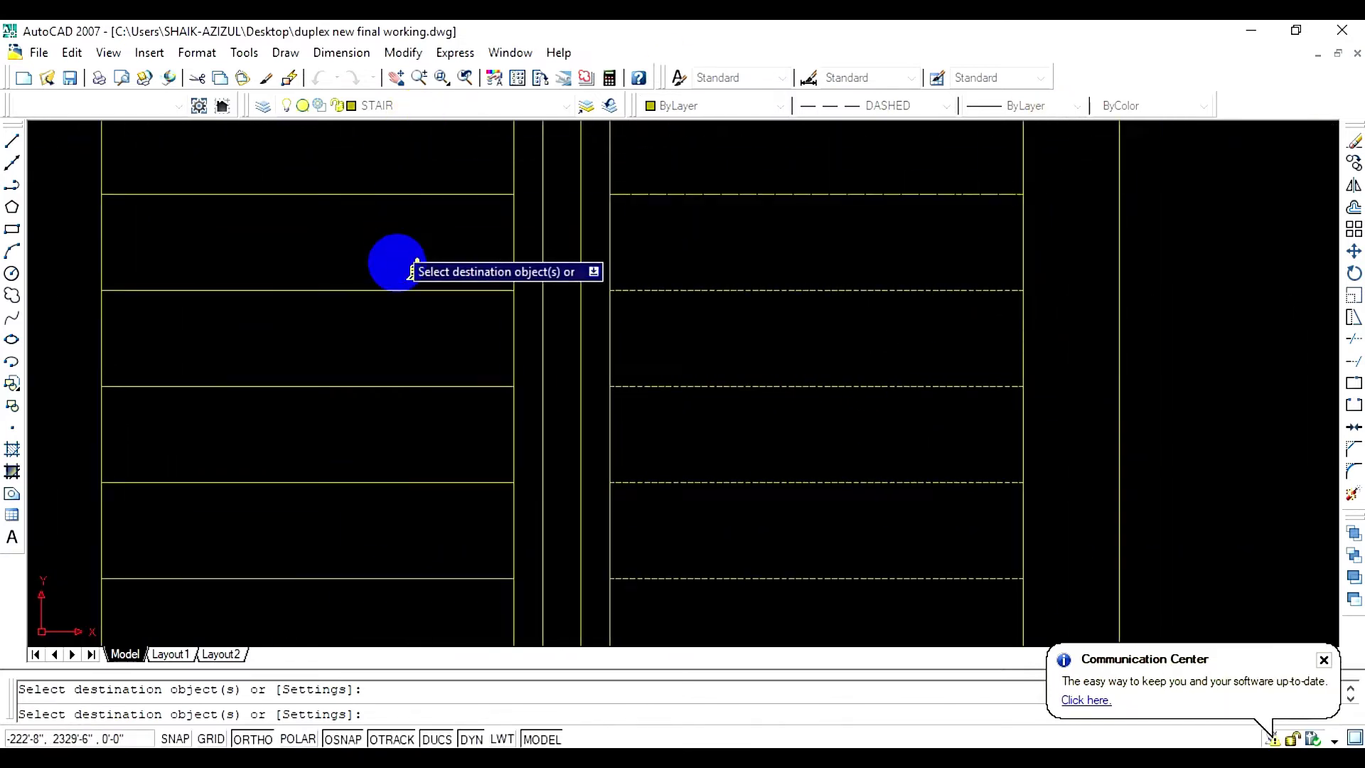
pyautogui.press('Escape')
# Draw a vertical line across the thickness of the upper wall at its midpoint
pyautogui.moveTo(705, 294)
pyautogui.mouseDown(button='middle')
pyautogui.moveTo(748, 282)
pyautogui.moveTo(673, 443)
pyautogui.mouseUp(button='middle')
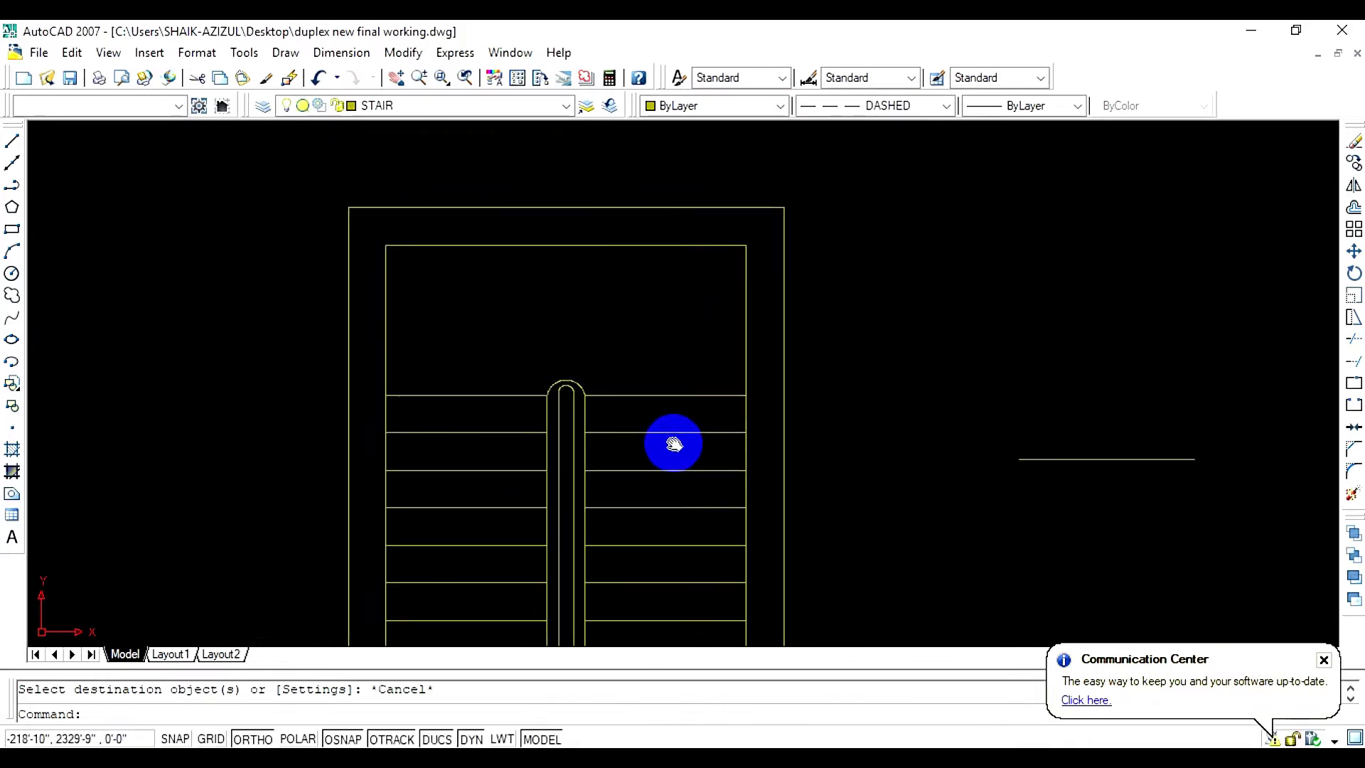
pyautogui.write('l')
pyautogui.press('Return')
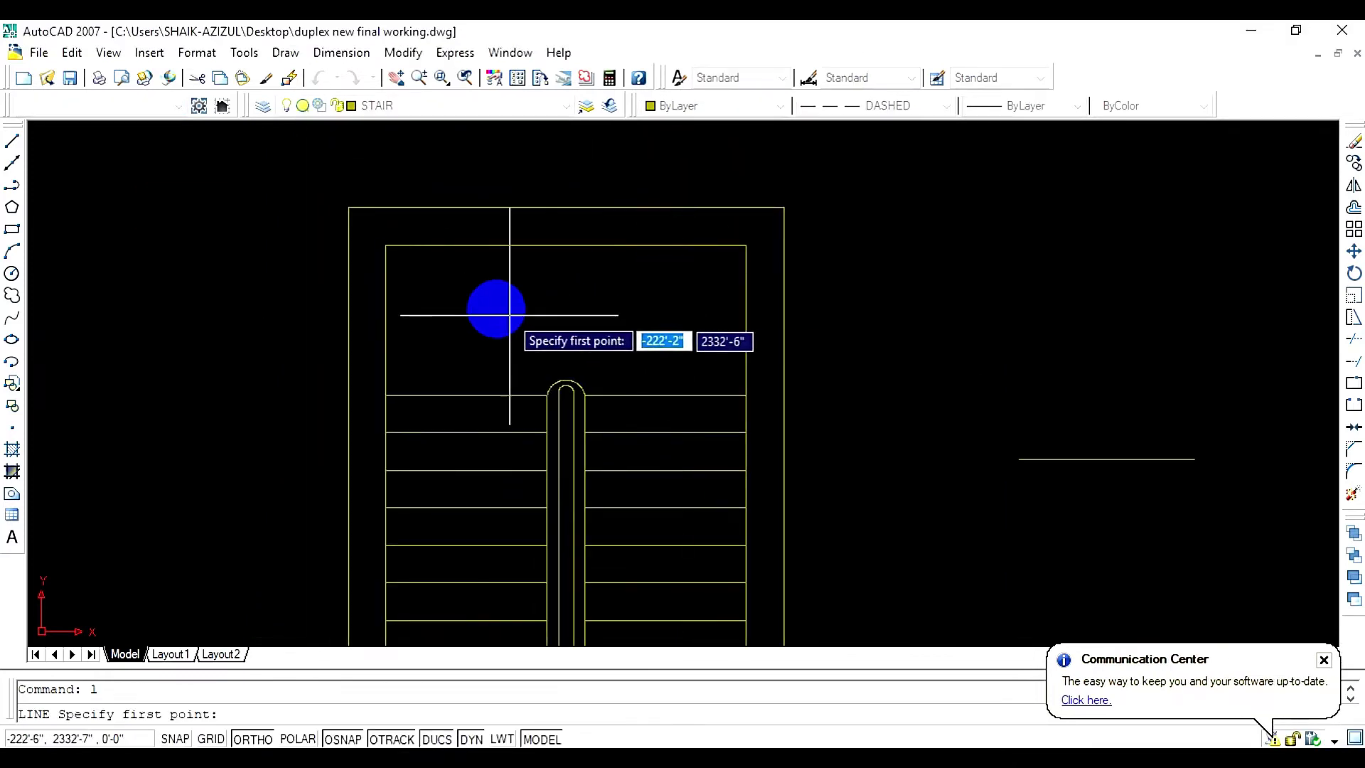
pyautogui.click(564, 207)
pyautogui.press('Escape')
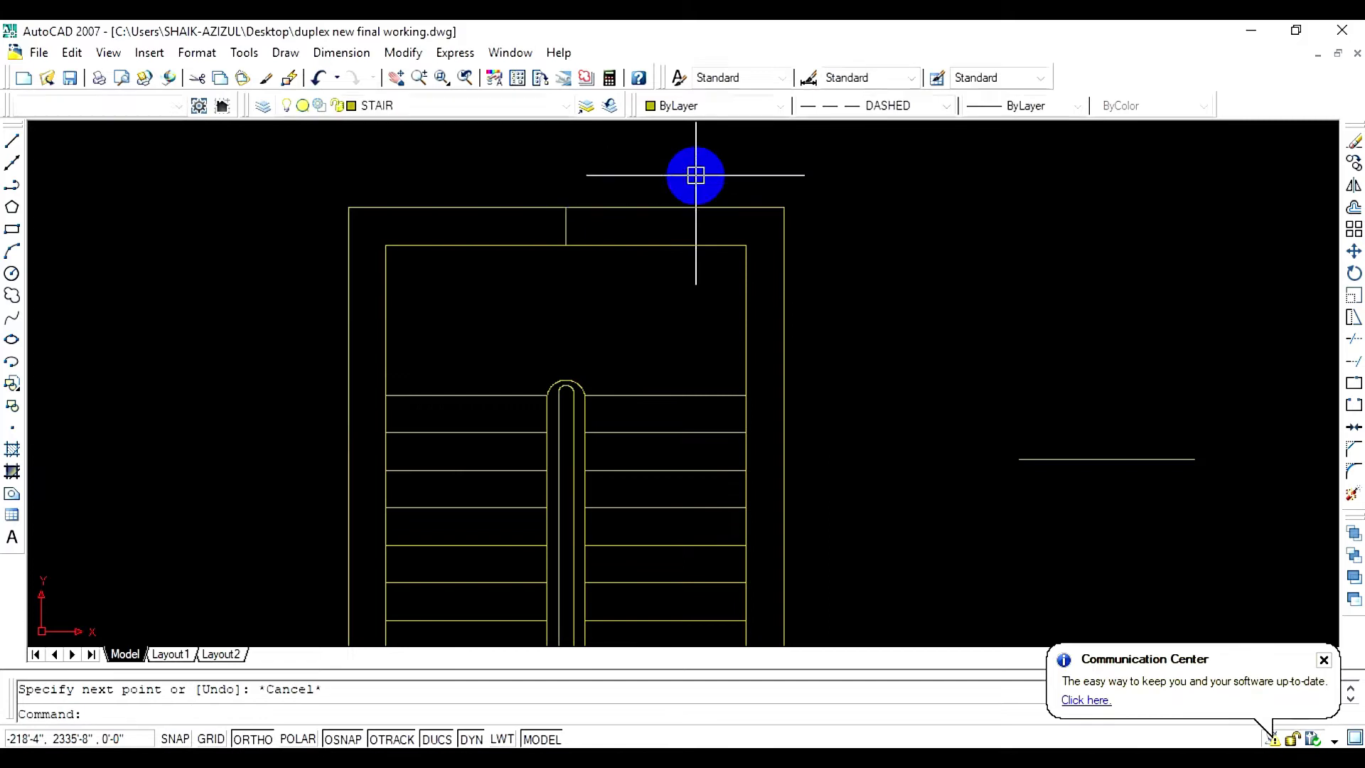
# Set the current linetype to ByLayer and erase the dashed vertical line across the upper wall
pyautogui.scroll(5, 618, 299)
pyautogui.scroll(-3, 620, 302)
pyautogui.scroll(-2, 621, 302)
pyautogui.click(873, 106)
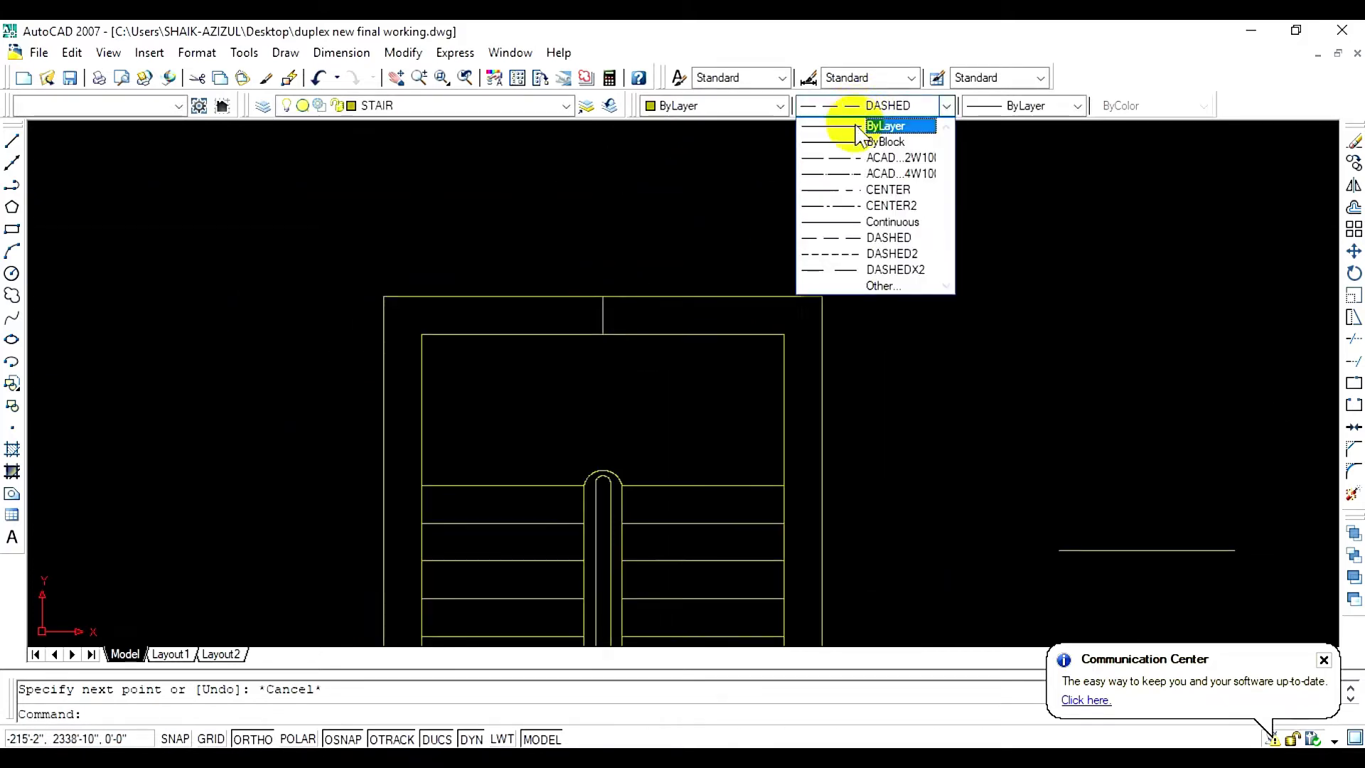
pyautogui.click(878, 121)
pyautogui.scroll(3, 631, 283)
pyautogui.click(588, 326)
pyautogui.press('Delete')
# Draw a ByLayer vertical line across the upper wall's thickness at its midpoint
pyautogui.write('l')
pyautogui.press('Return')
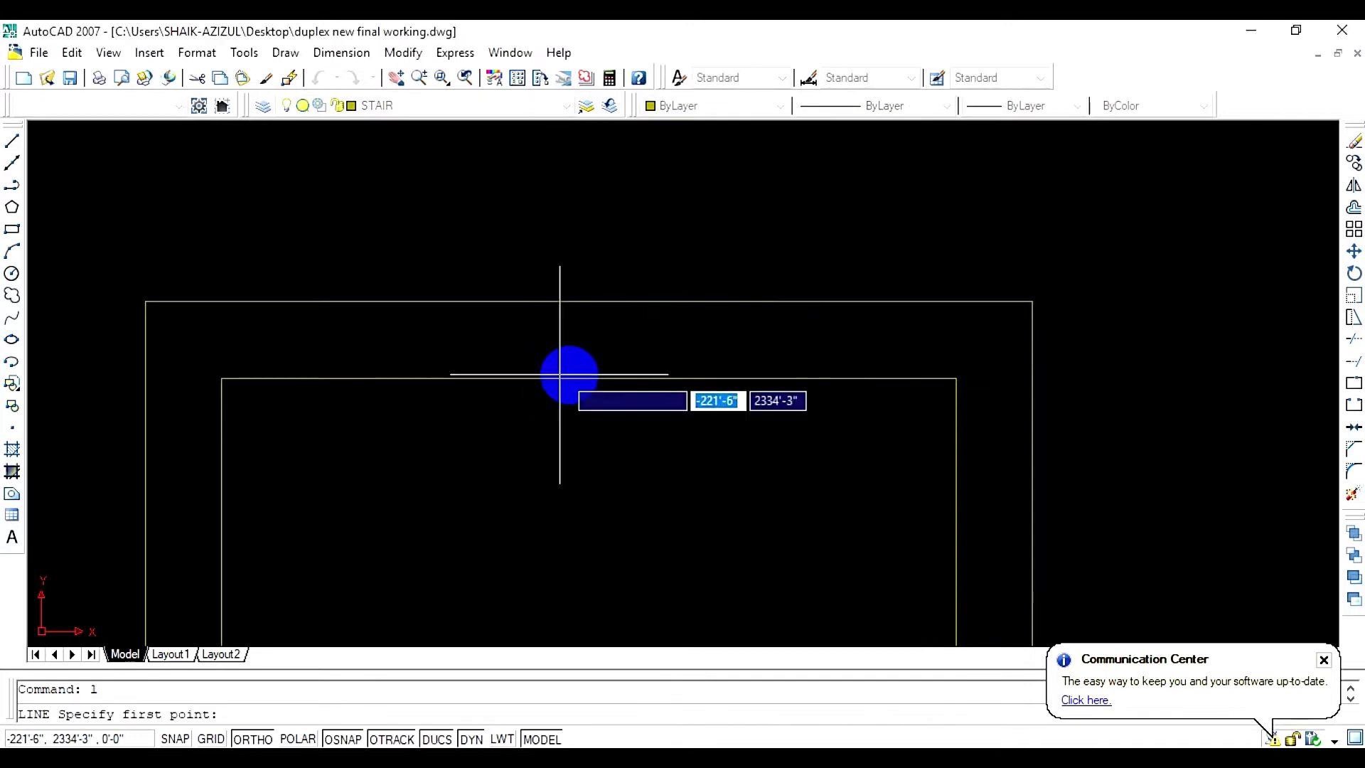
pyautogui.click(588, 379)
pyautogui.press('Escape')
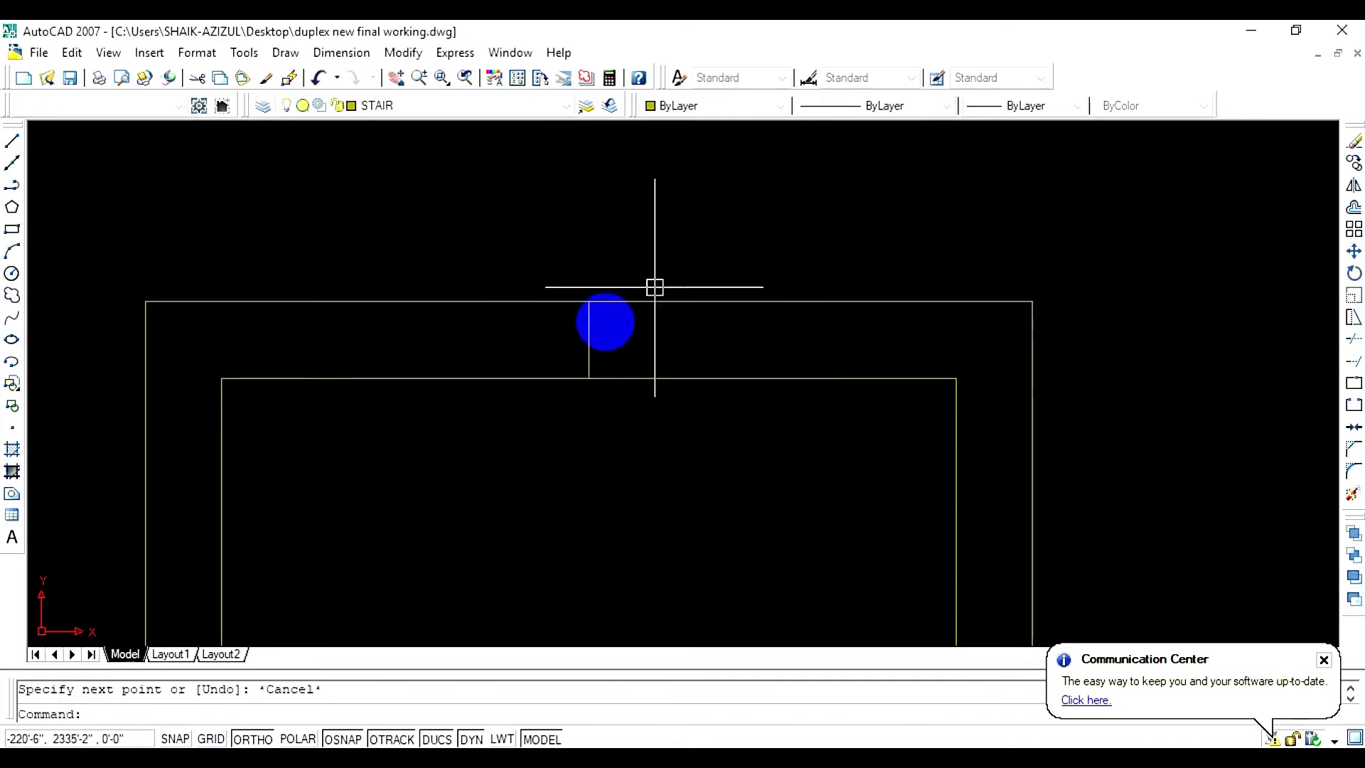
# Offset the vertical midpoint line in the upper wall by 2'6" to both sides
pyautogui.scroll(3, 554, 306)
pyautogui.write('o')
pyautogui.press('Return')
pyautogui.write("2'6")
pyautogui.press('Return')
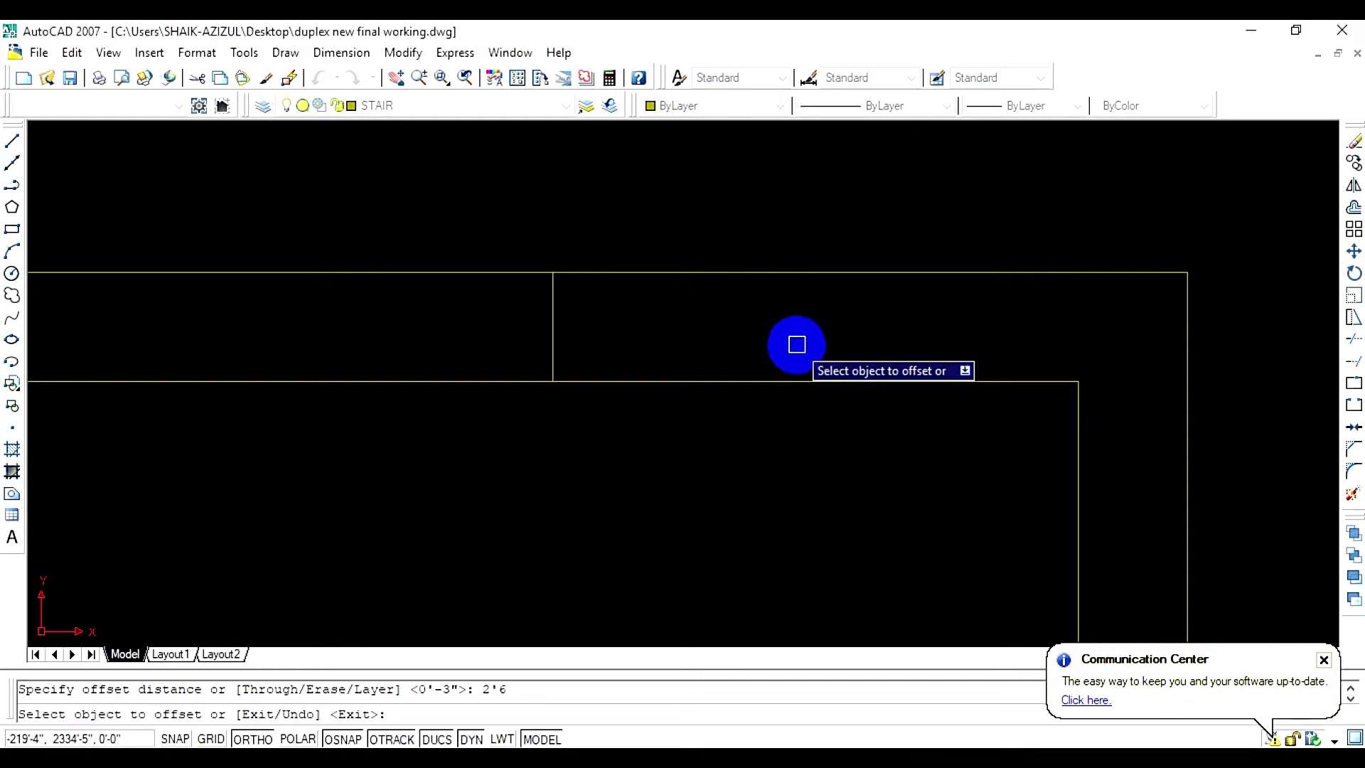
pyautogui.click(553, 307)
pyautogui.click(563, 308)
pyautogui.click(548, 308)
pyautogui.click(405, 308)
pyautogui.scroll(-3, 554, 348)
pyautogui.moveTo(606, 399); pyautogui.dragTo(682, 427, button='middle')
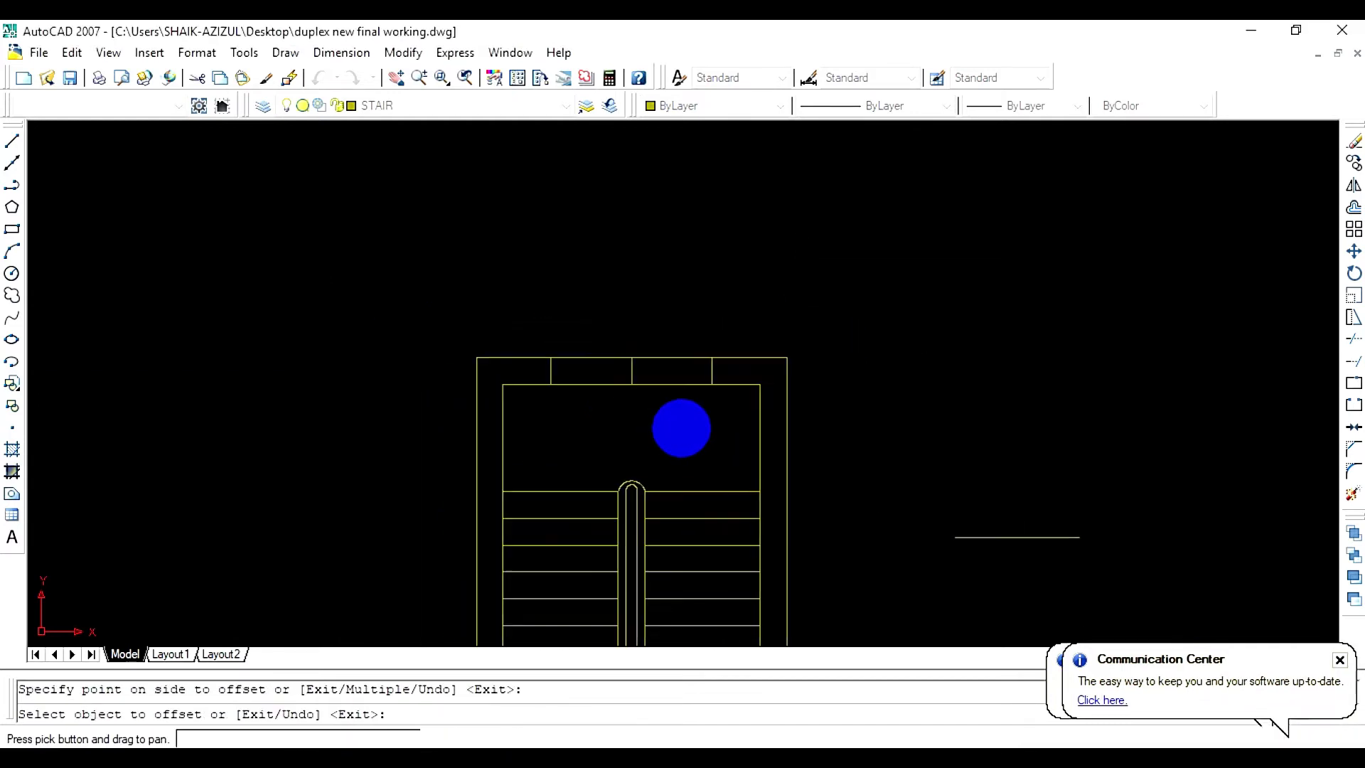
# Erase the centre vertical line between the two offset lines in the upper wall
pyautogui.scroll(3, 630, 365)
pyautogui.press('Escape')
pyautogui.click(628, 366)
pyautogui.press('Delete')
# Draw a horizontal line connecting the midpoints of the two window jamb lines in the upper wall
pyautogui.scroll(-2, 573, 366)
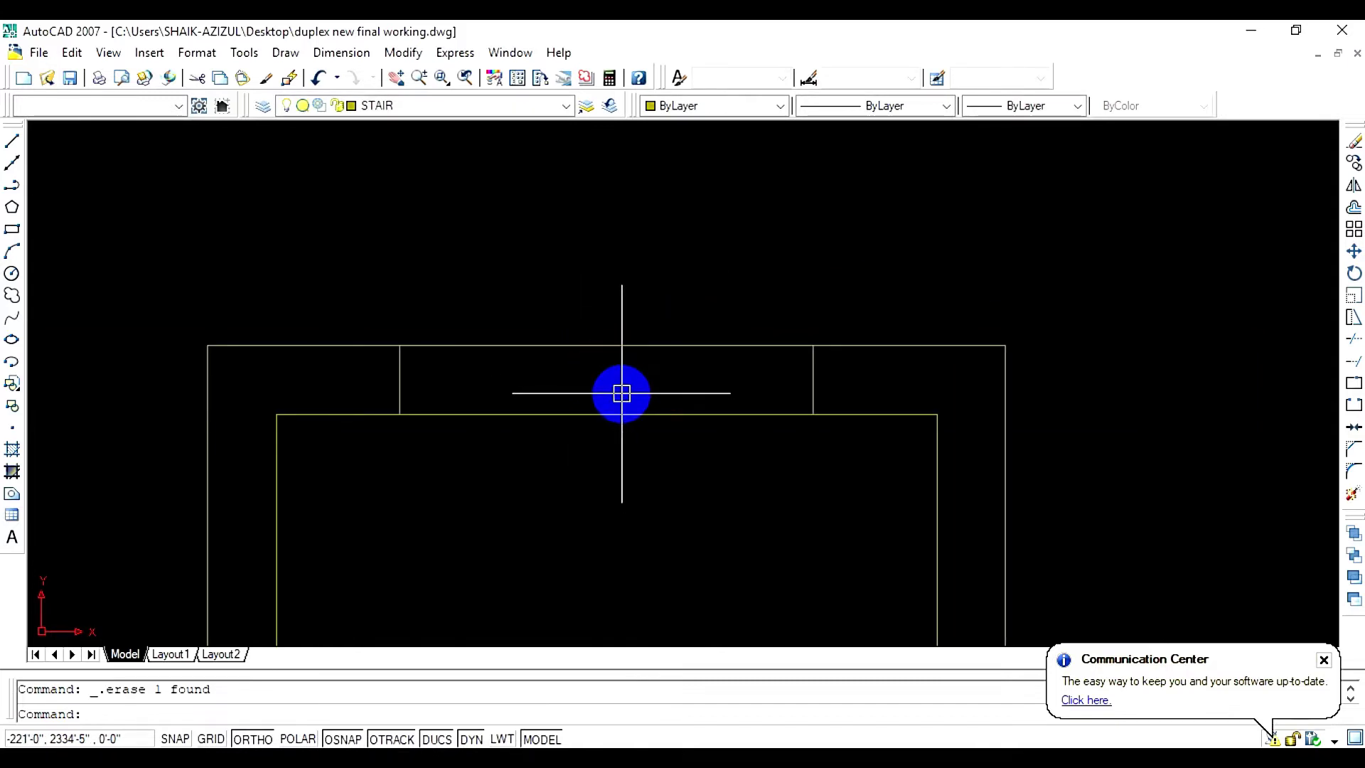
pyautogui.write('l')
pyautogui.press('Return')
pyautogui.click(401, 380)
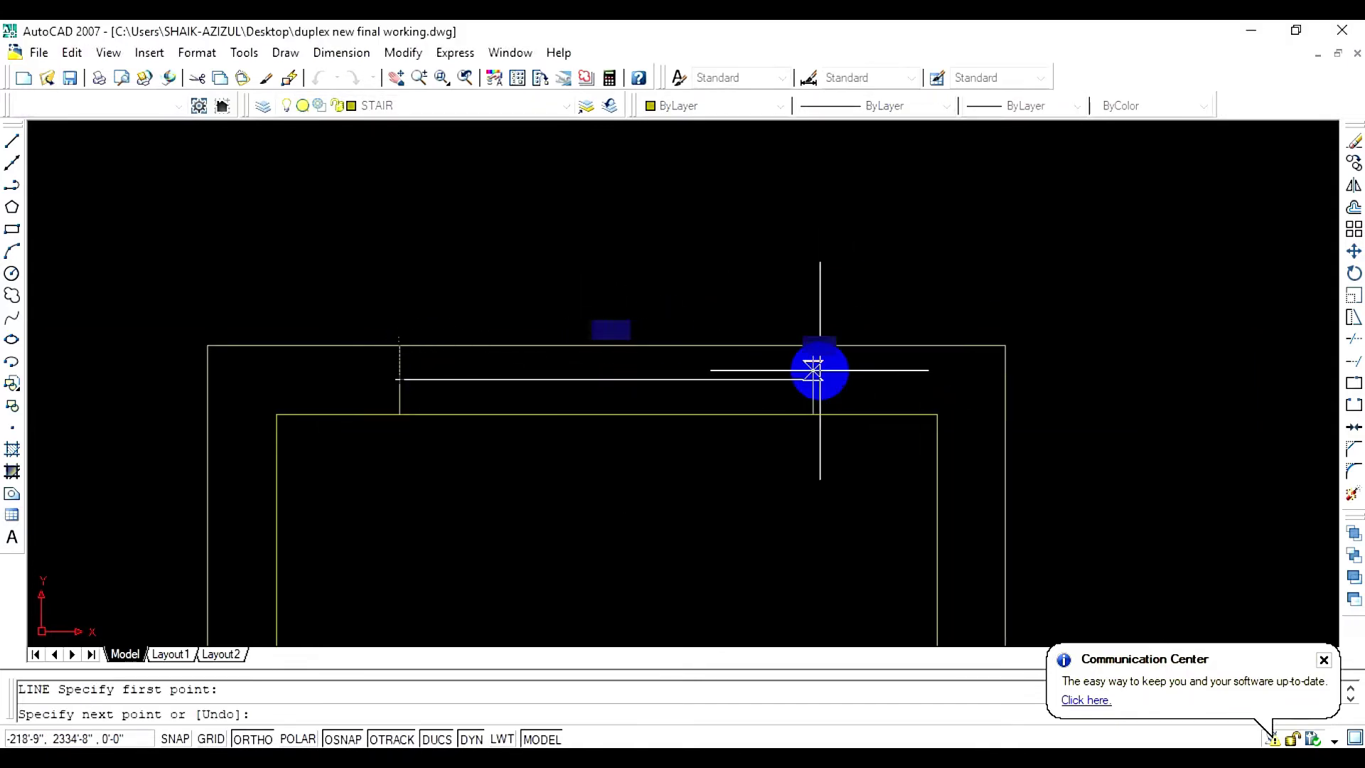
pyautogui.click(813, 378)
pyautogui.press('Escape')
# Offset the window's horizontal centre line by 2" to both sides and erase the original centre line
pyautogui.write('o')
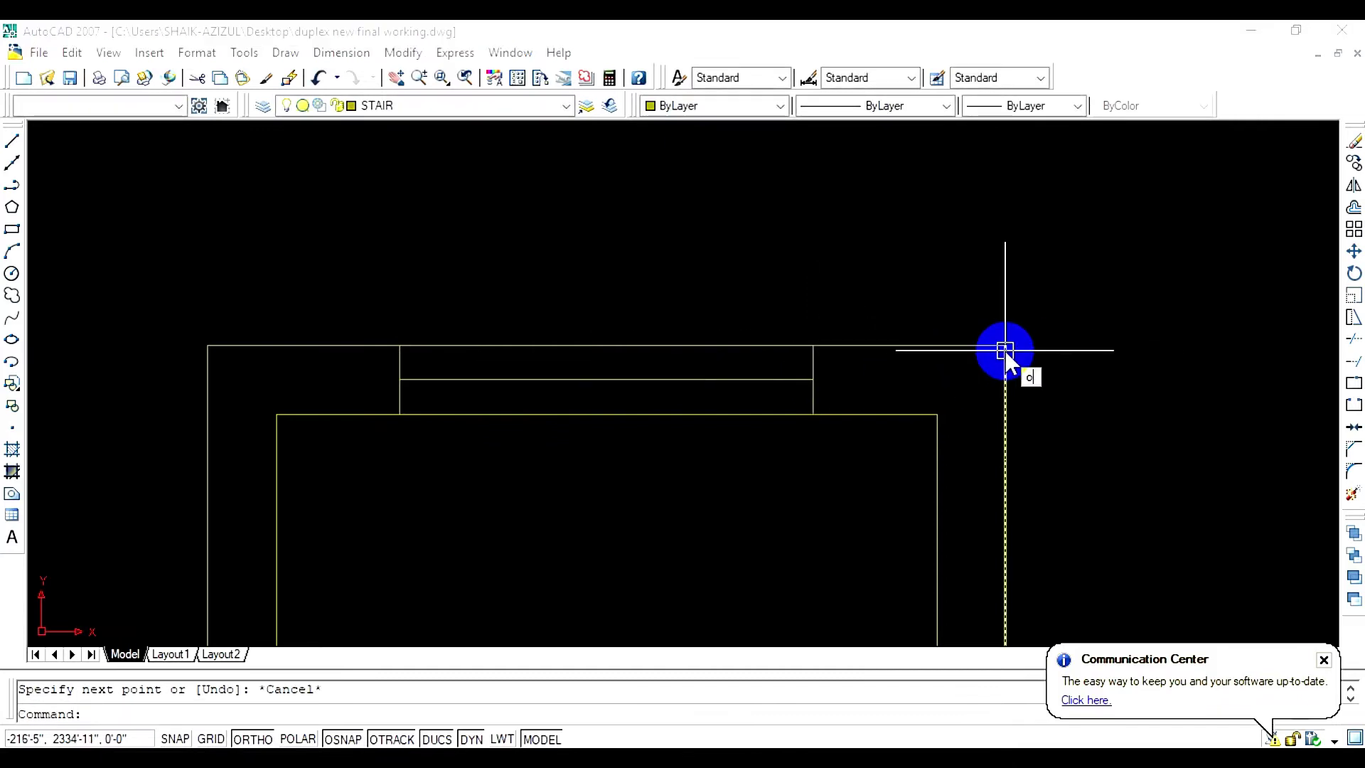
pyautogui.press('Return')
pyautogui.write('2')
pyautogui.press('Return')
pyautogui.click(718, 378)
pyautogui.click(718, 365)
pyautogui.scroll(5, 719, 377)
pyautogui.press('Escape')
pyautogui.click(720, 379)
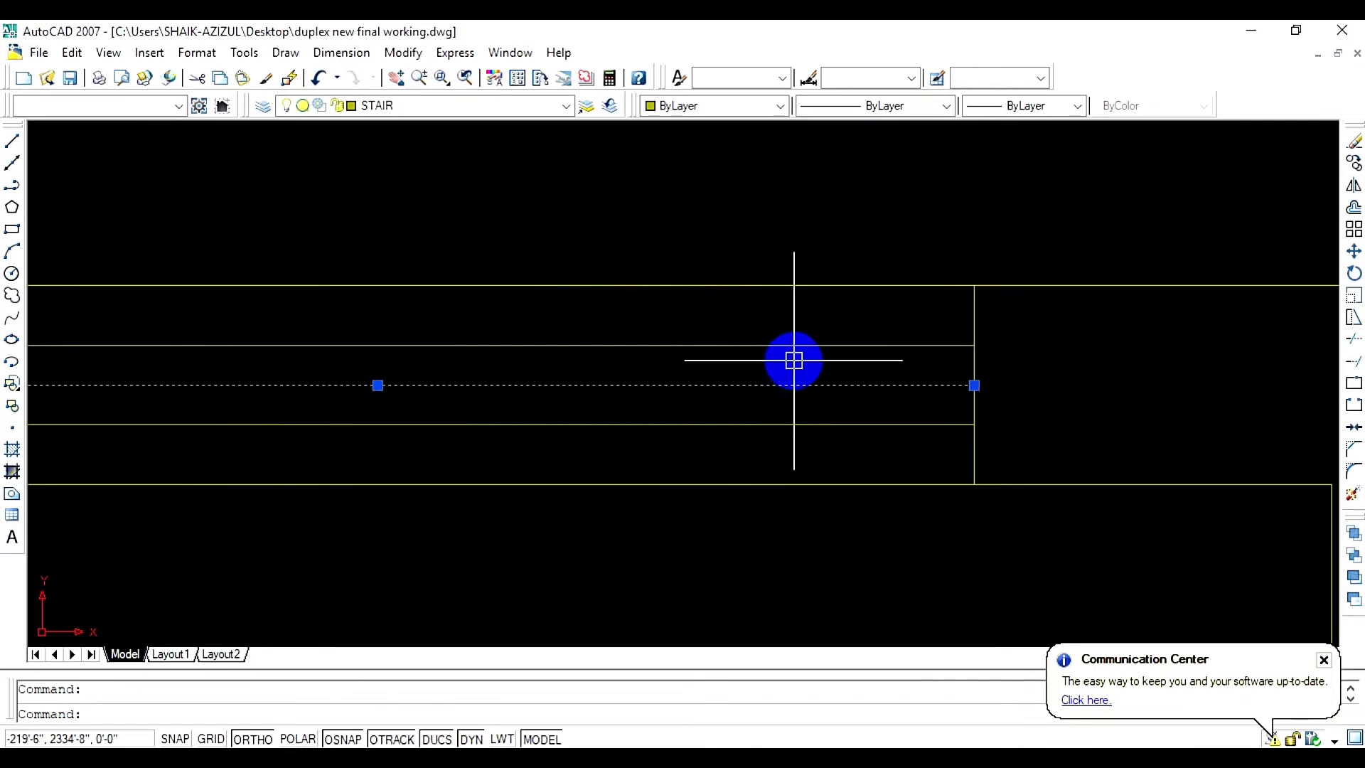
pyautogui.press('Delete')
# Make the window layer current and draw a short horizontal sample line to the right of the plan
pyautogui.scroll(-4, 786, 378)
pyautogui.scroll(3, 711, 387)
pyautogui.scroll(-3, 697, 382)
pyautogui.click(425, 110)
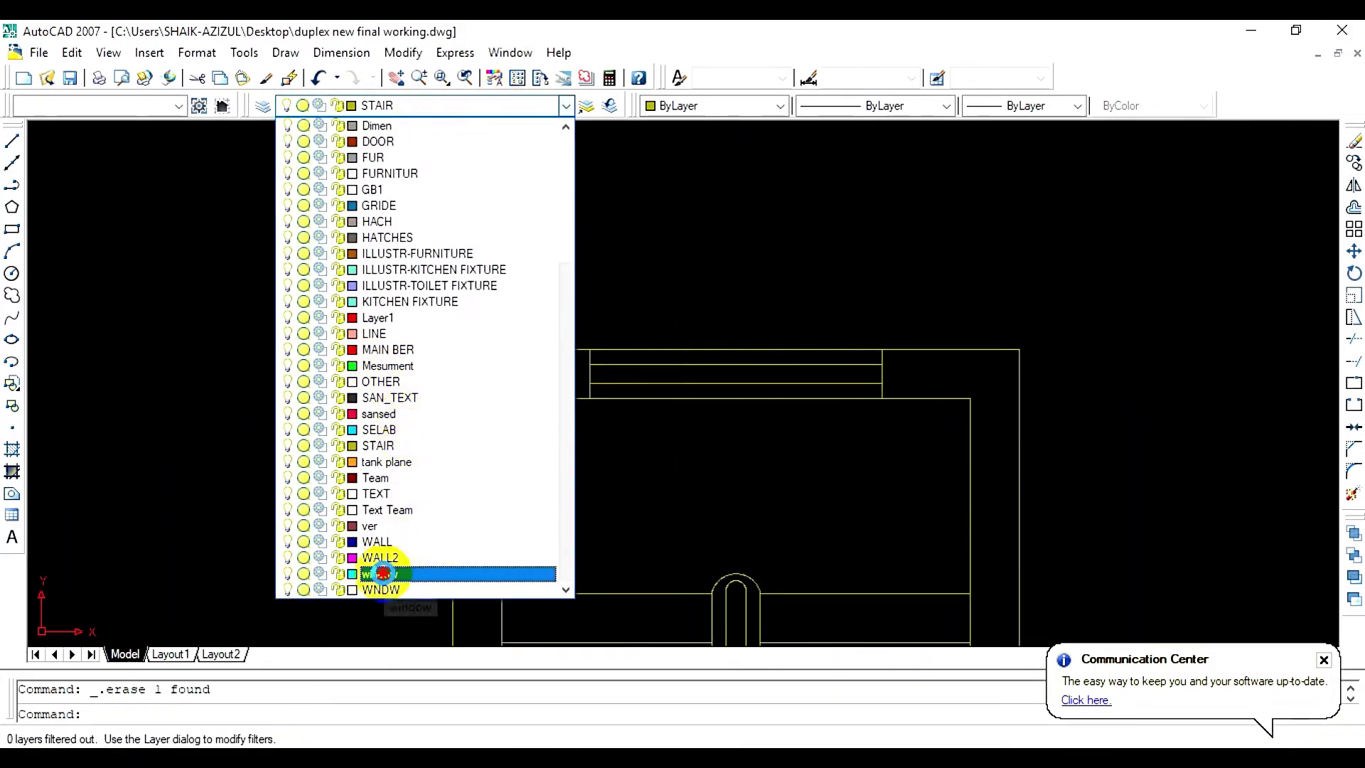
pyautogui.click(382, 573)
pyautogui.scroll(3, 746, 344)
pyautogui.scroll(-3, 694, 289)
pyautogui.press('Return')
pyautogui.click(848, 290)
pyautogui.click(974, 264)
pyautogui.press('Escape')
# Match the window-layer sample line's properties onto the window's two horizontal lines and both jamb lines
pyautogui.write('ma')
pyautogui.press('Return')
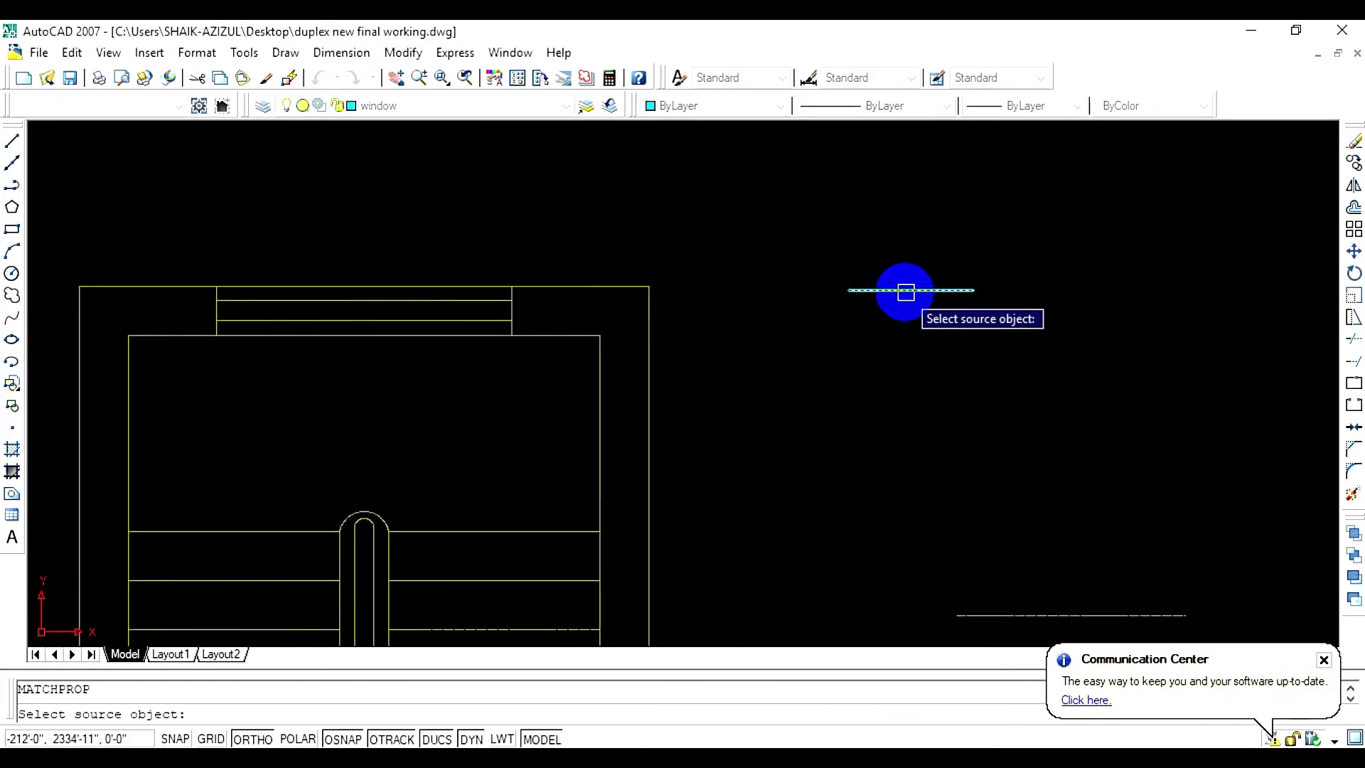
pyautogui.click(905, 291)
pyautogui.scroll(3, 420, 290)
pyautogui.click(490, 325)
pyautogui.click(500, 377)
pyautogui.click(689, 301)
pyautogui.scroll(-3, 458, 354)
pyautogui.scroll(3, 303, 354)
pyautogui.click(331, 345)
pyautogui.scroll(-2, 331, 345)
pyautogui.scroll(-2, 330, 345)
pyautogui.scroll(2, 465, 360)
pyautogui.press('Escape')
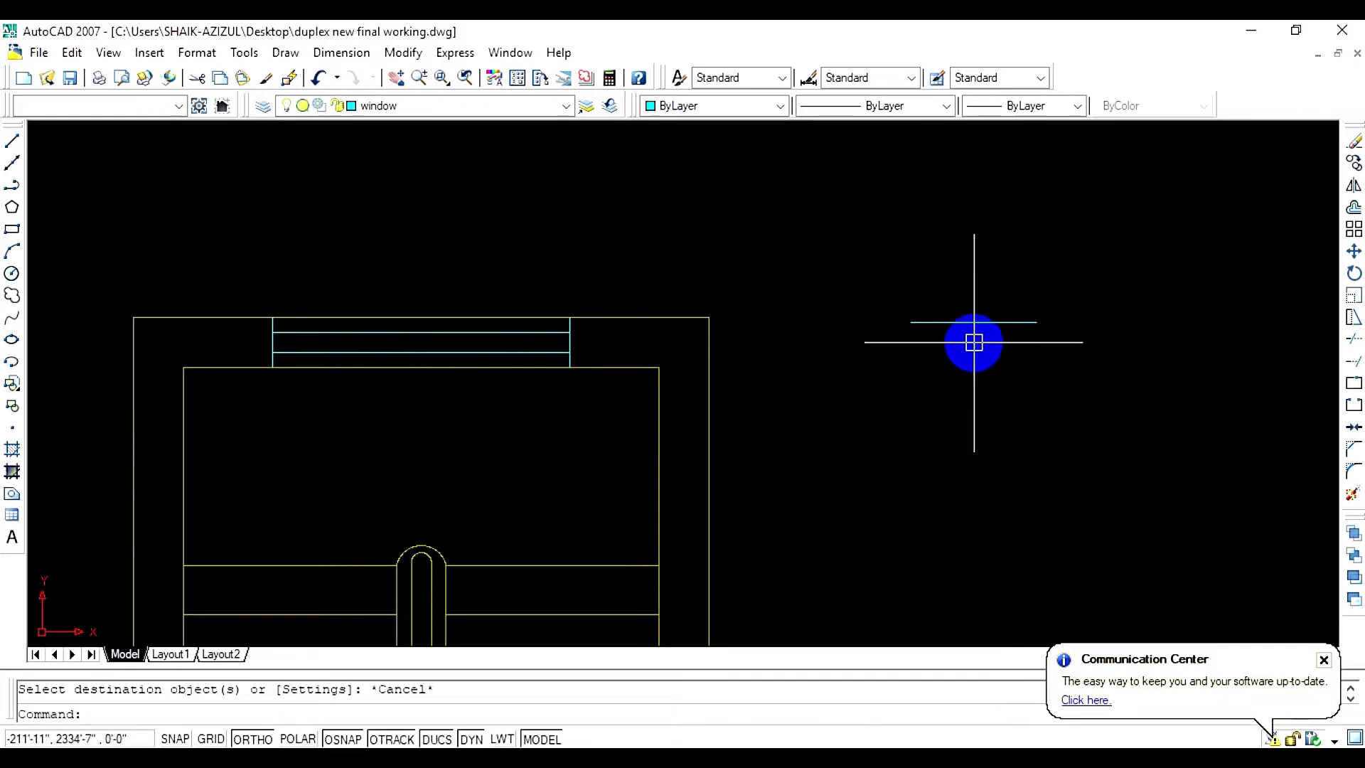
# Erase the window-layer sample line and the remaining dashed sample line beside the plan
pyautogui.press('Delete')
pyautogui.scroll(-2, 895, 317)
pyautogui.click(987, 447)
pyautogui.press('Delete')
# Look over the staircase plan from the window in the upper wall down to the entrance opening
pyautogui.moveTo(953, 423)
pyautogui.mouseDown(button='middle')
pyautogui.moveTo(872, 357)
pyautogui.moveTo(796, 322)
pyautogui.mouseUp(button='middle')
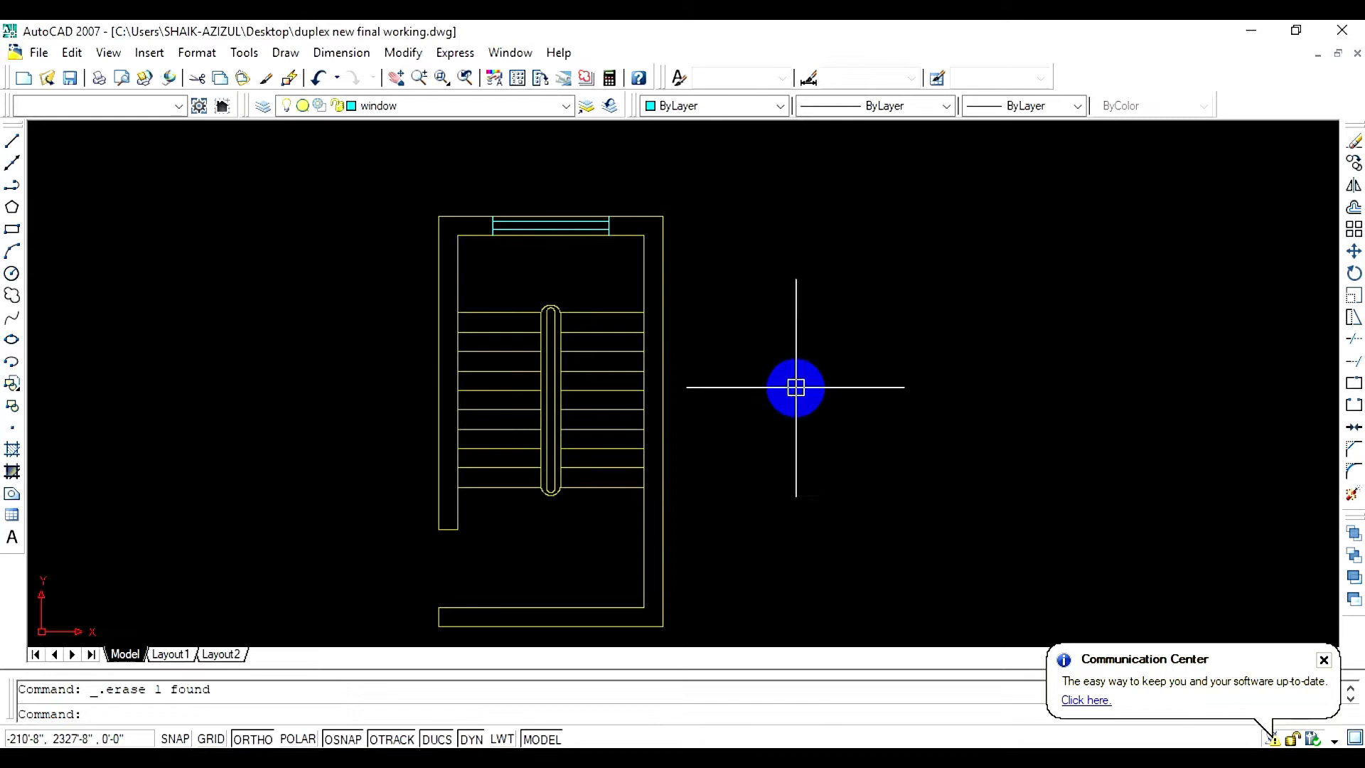
pyautogui.moveTo(796, 388); pyautogui.dragTo(784, 364, button='middle')
pyautogui.scroll(3, 575, 518)
pyautogui.scroll(-4, 614, 453)
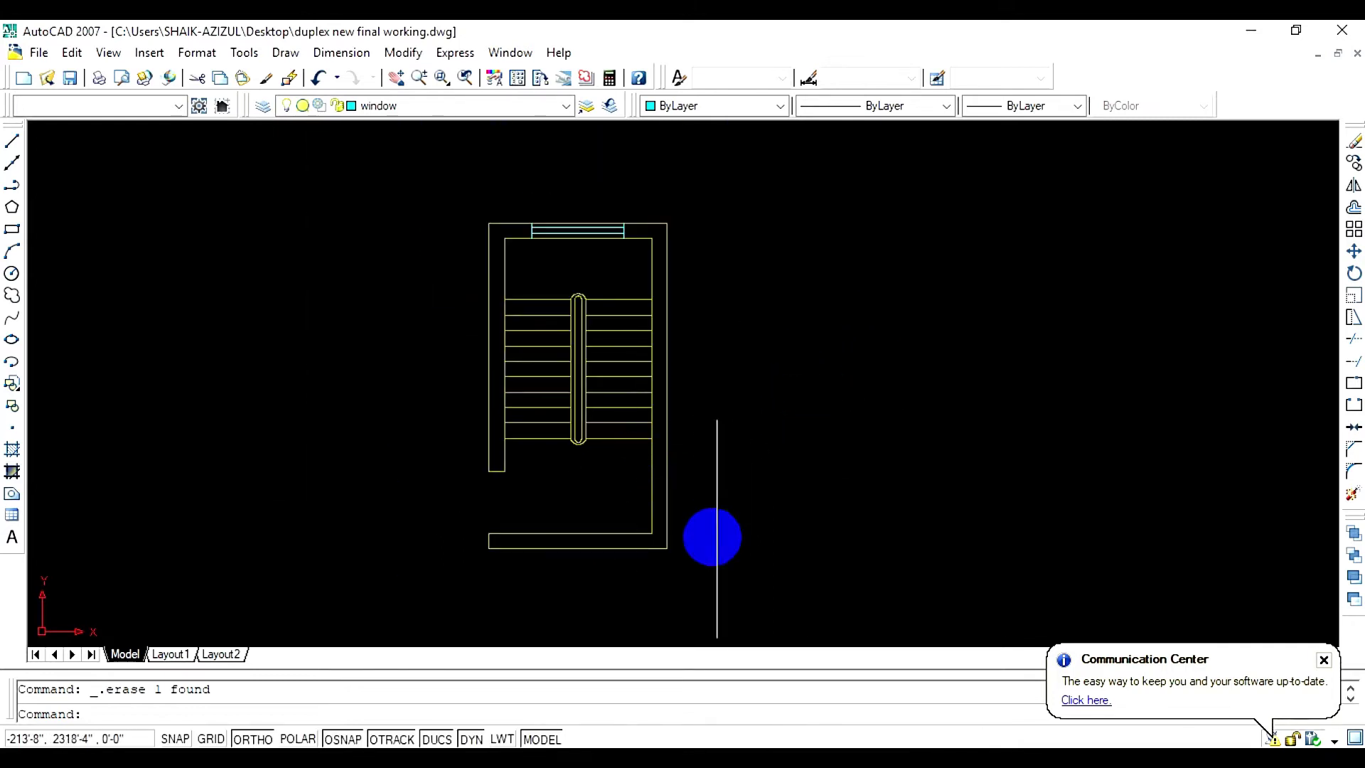
pyautogui.scroll(2, 543, 505)
pyautogui.moveTo(646, 484); pyautogui.dragTo(652, 455, button='middle')
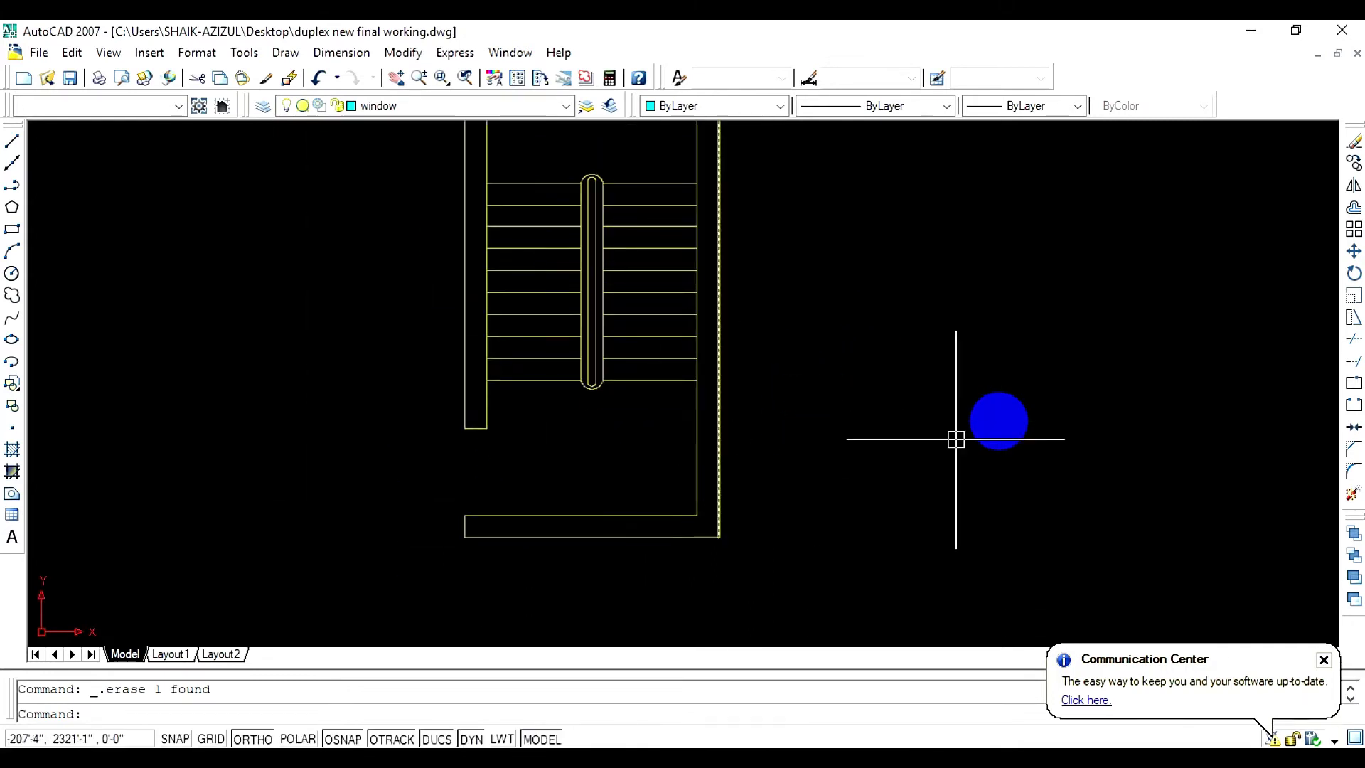
pyautogui.moveTo(997, 418); pyautogui.dragTo(867, 422, button='middle')
pyautogui.moveTo(817, 379); pyautogui.dragTo(802, 423, button='middle')
pyautogui.scroll(-2, 804, 397)
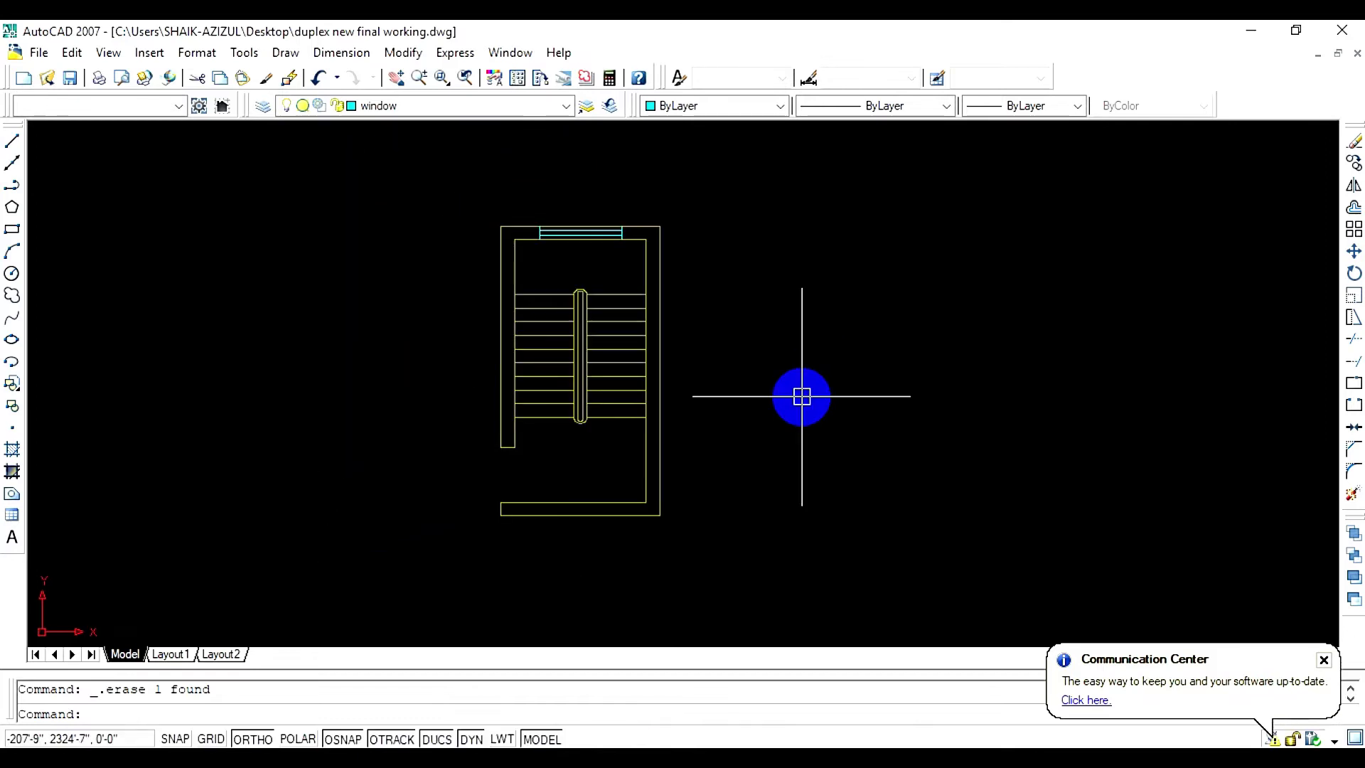
pyautogui.press('Return')
pyautogui.click(814, 283)
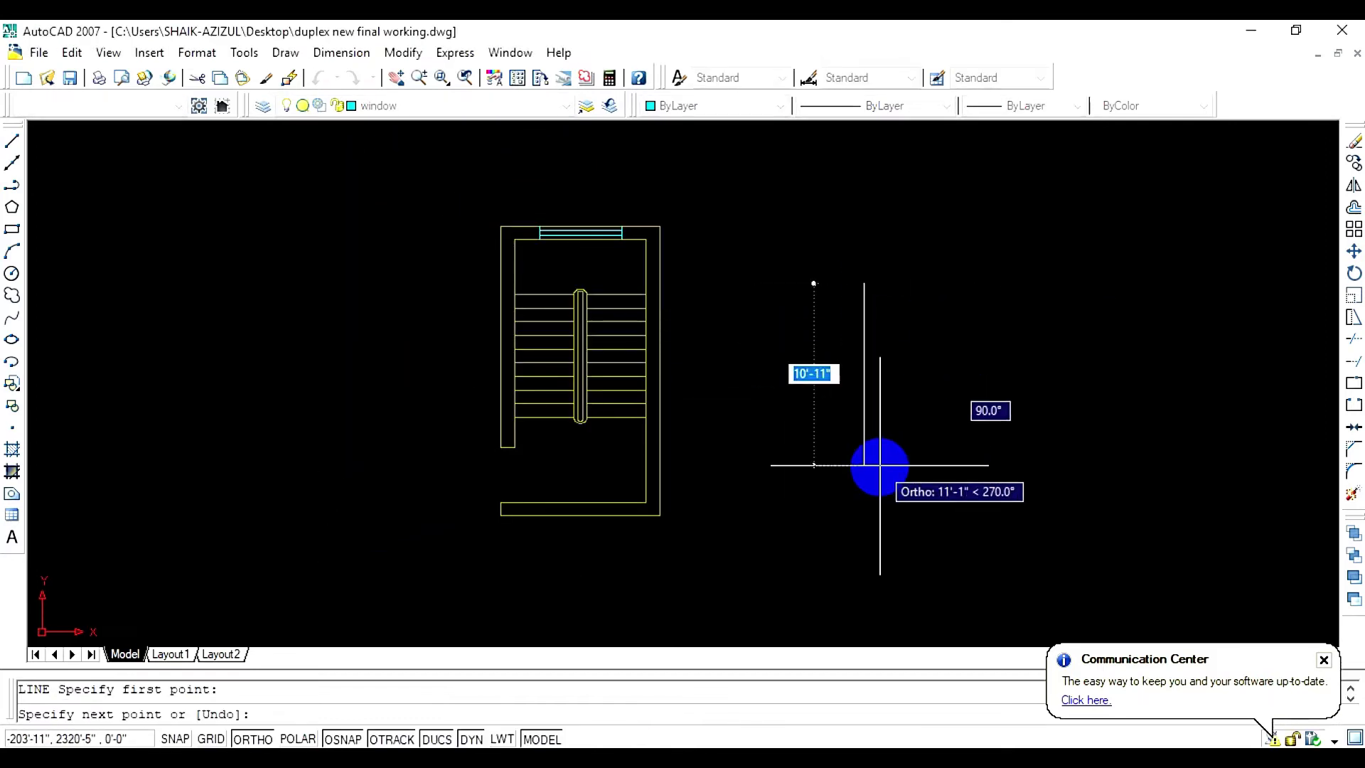
pyautogui.press('Return')
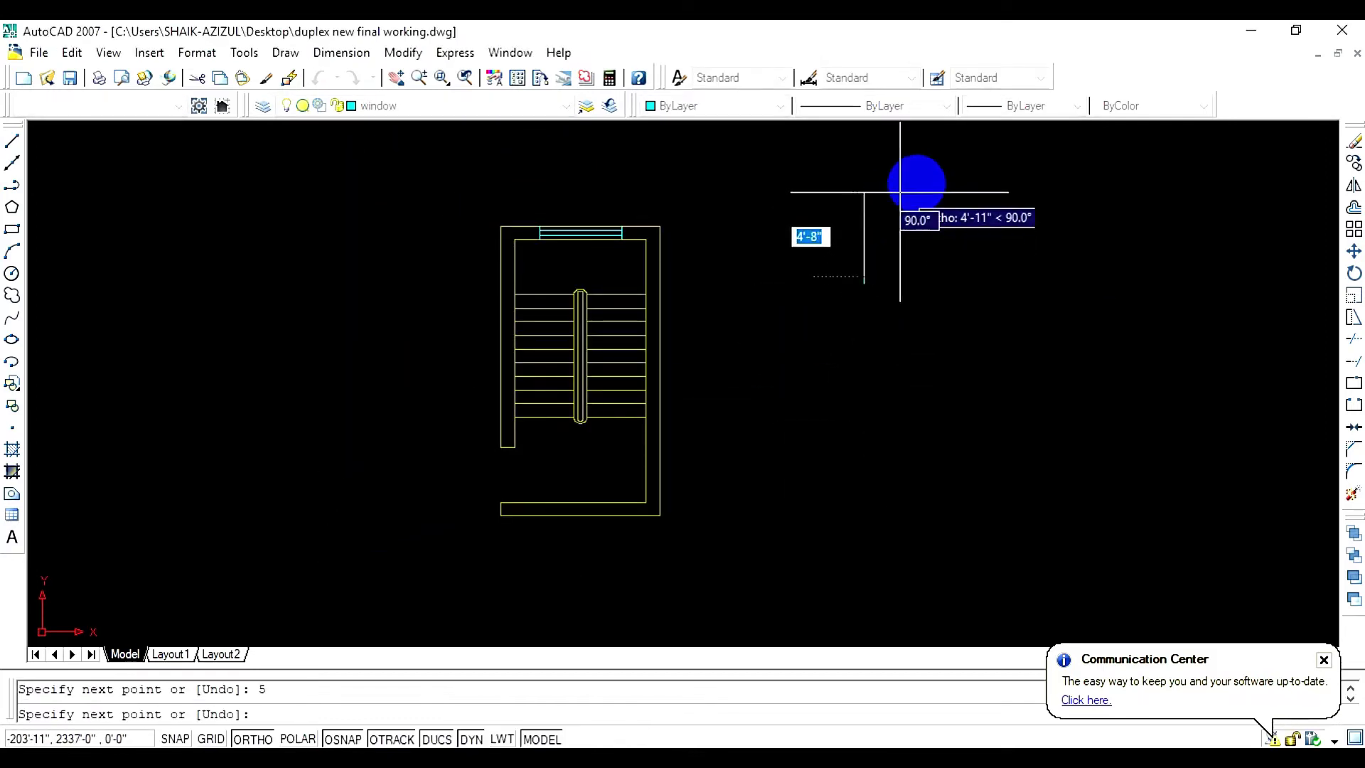
pyautogui.scroll(4, 927, 234)
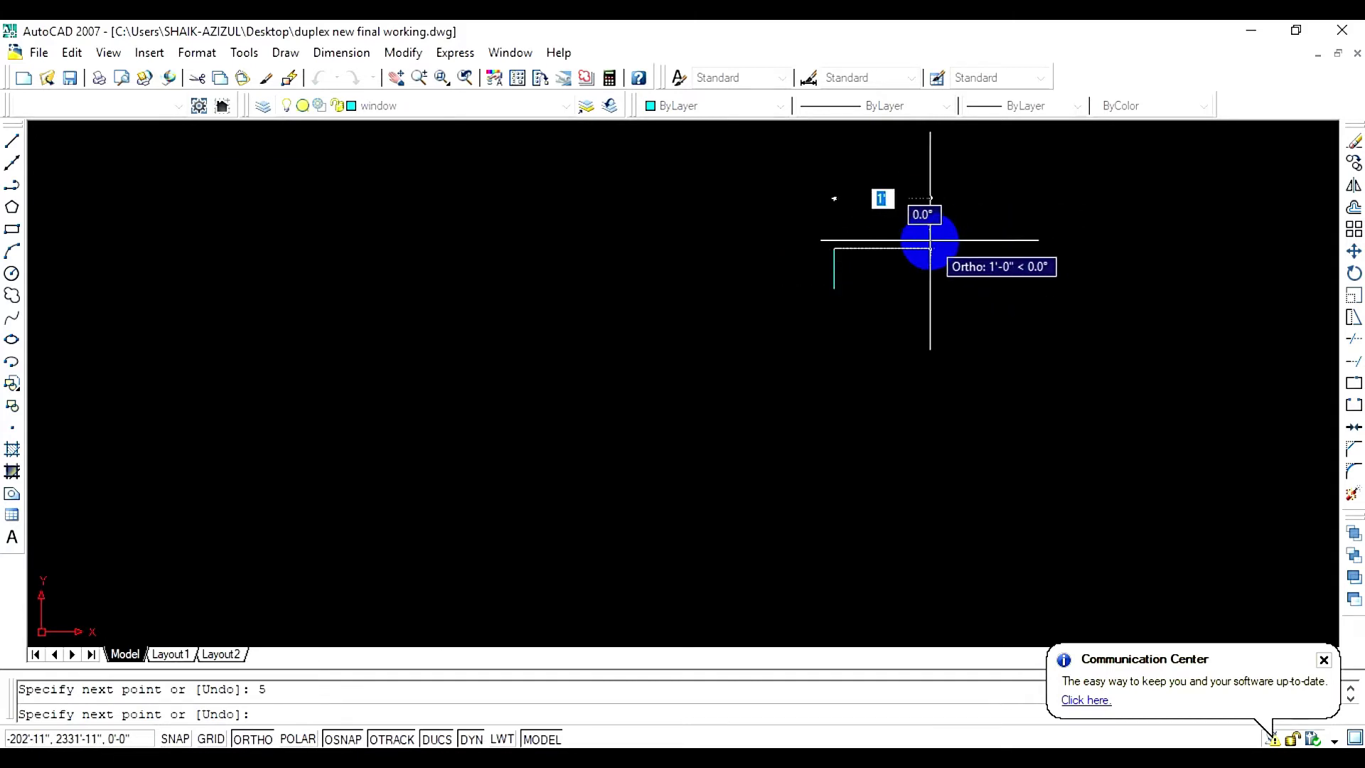
pyautogui.press('Escape')
pyautogui.click(834, 262)
pyautogui.press('Delete')
pyautogui.scroll(-4, 624, 317)
# Draw an upright rectangle 2" wide and 5" high with lines to the right of the staircase plan
pyautogui.write('l')
pyautogui.press('Return')
pyautogui.click(532, 383)
pyautogui.write('5')
pyautogui.press('Return')
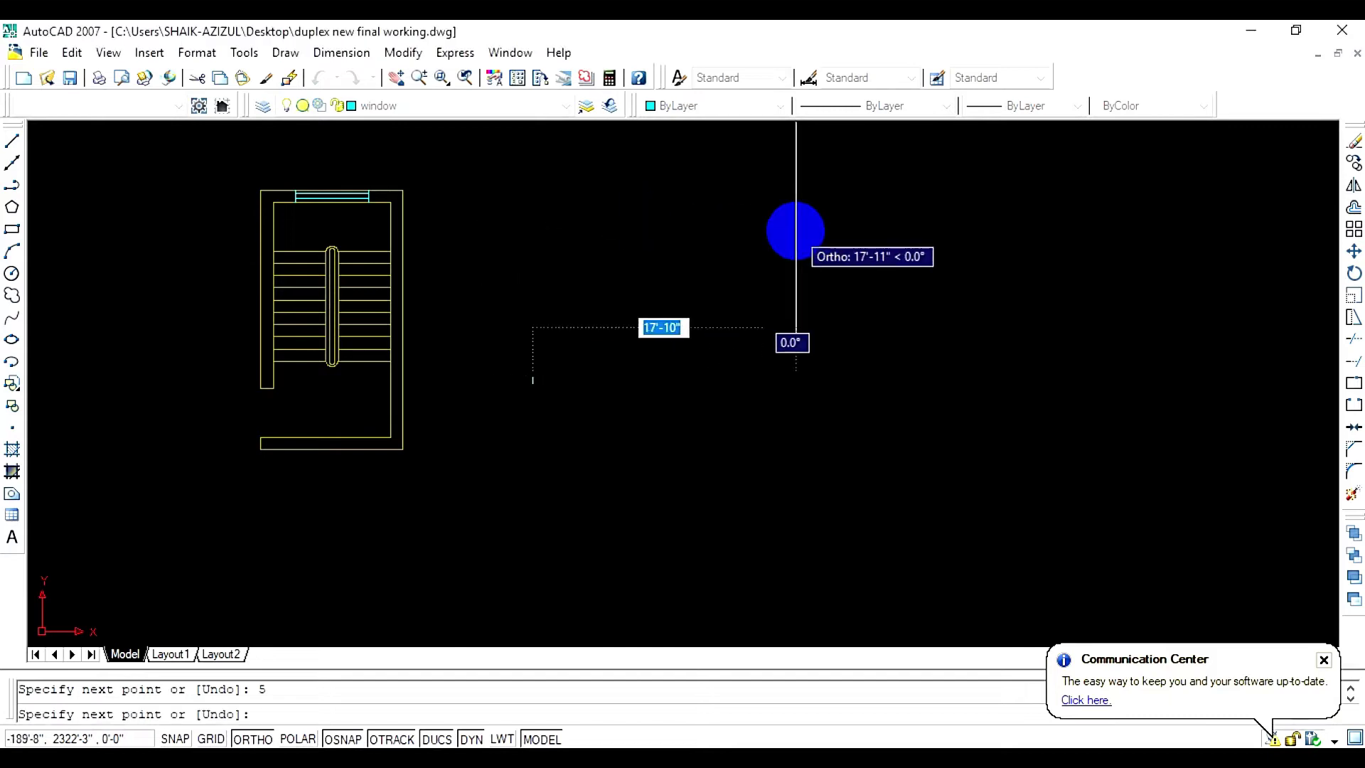
pyautogui.scroll(6, 505, 372)
pyautogui.moveTo(750, 276); pyautogui.dragTo(518, 341, button='middle')
pyautogui.scroll(3, 544, 283)
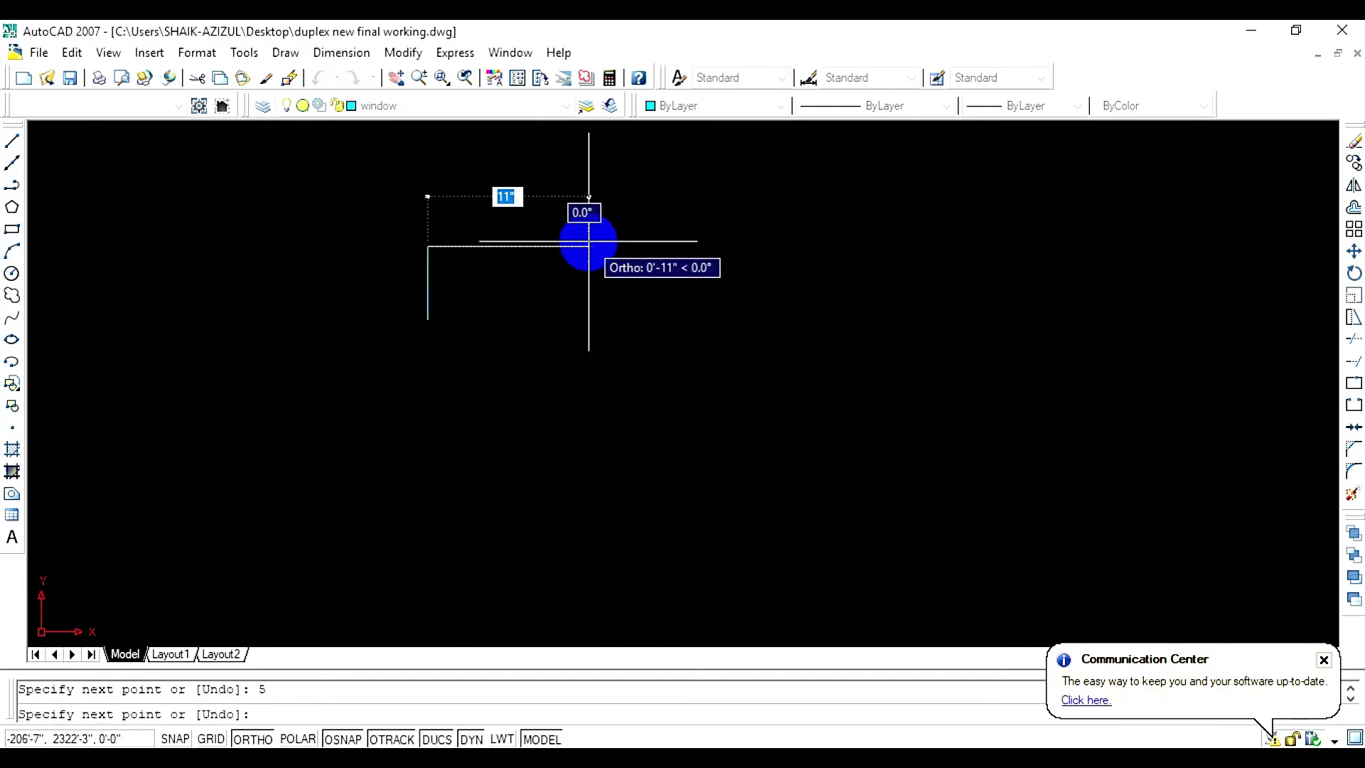
pyautogui.write('2')
pyautogui.press('Return')
pyautogui.write('5')
pyautogui.press('Return')
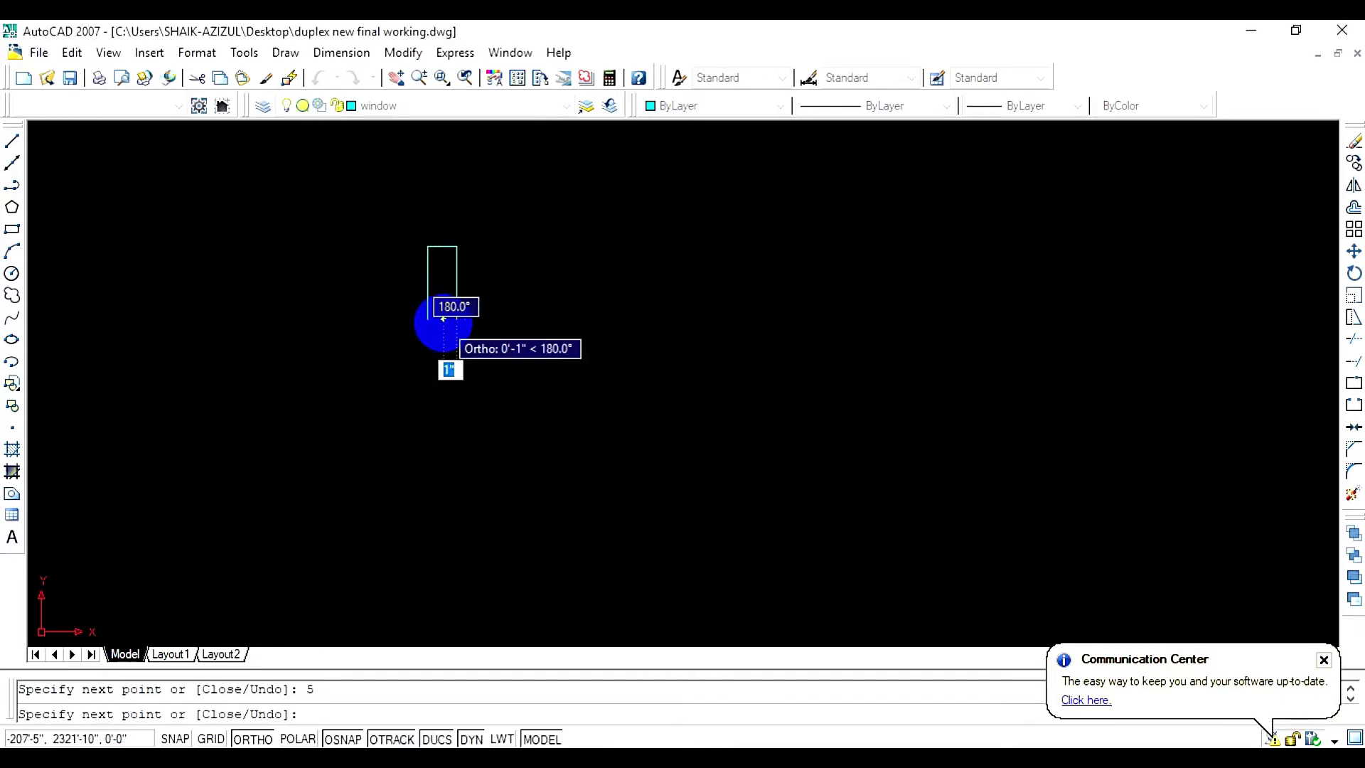
pyautogui.write('2')
pyautogui.press('Return')
pyautogui.press('Escape')
pyautogui.moveTo(456, 262); pyautogui.dragTo(595, 296, button='middle')
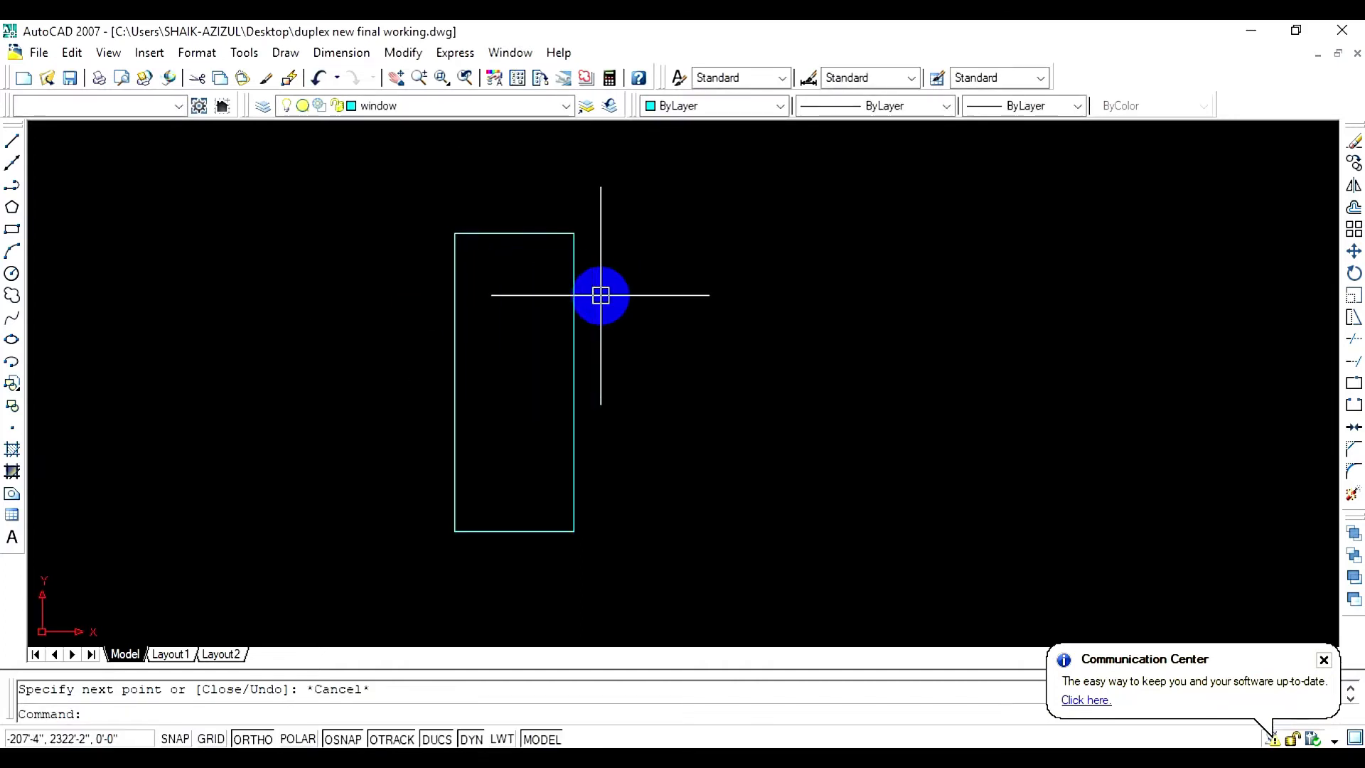
# Offset the right side and the upper edge of the trial rectangle 1" inward
pyautogui.write('o')
pyautogui.press('Return')
pyautogui.write('1')
pyautogui.press('Return')
pyautogui.click(573, 276)
pyautogui.click(518, 268)
pyautogui.click(534, 233)
pyautogui.click(555, 384)
pyautogui.scroll(-3, 667, 371)
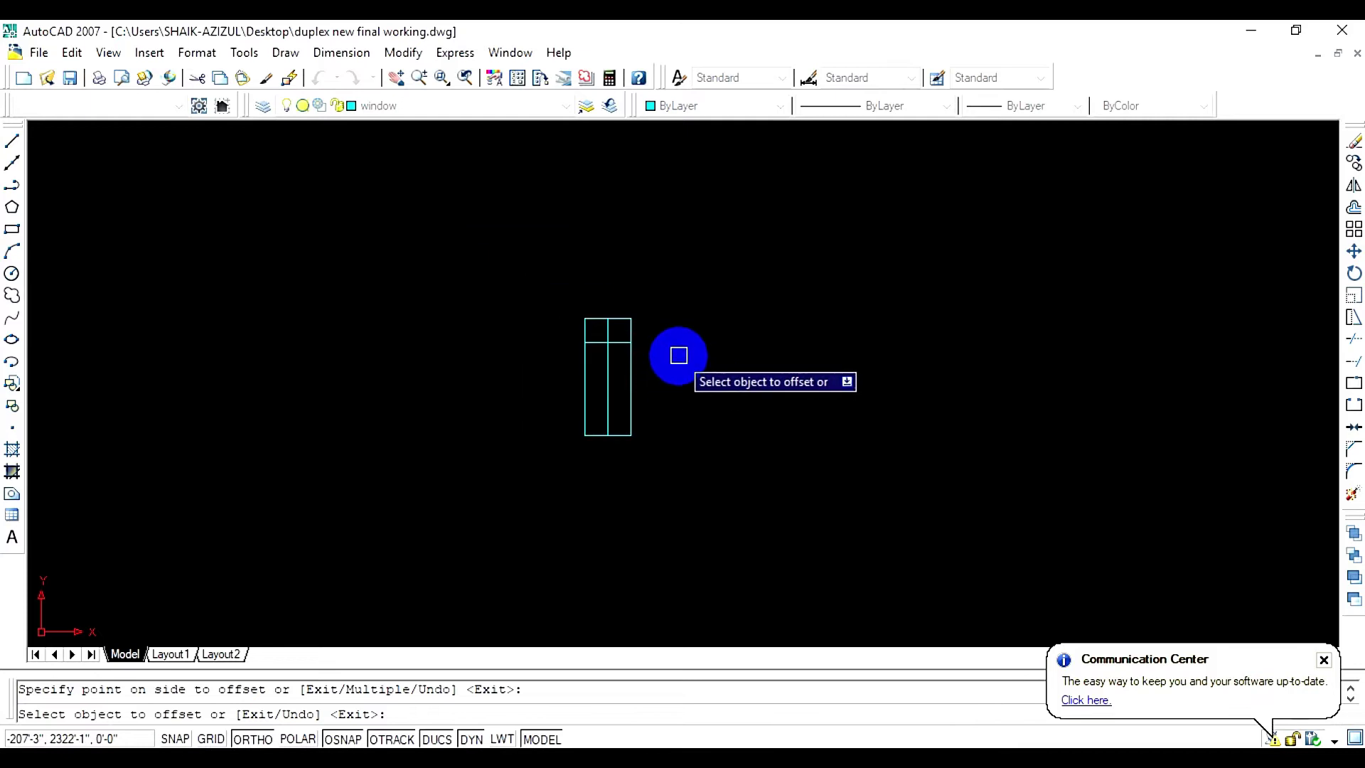
pyautogui.press('Escape')
# Copy the whole trial frame profile 3' horizontally to the right
pyautogui.scroll(3, 663, 349)
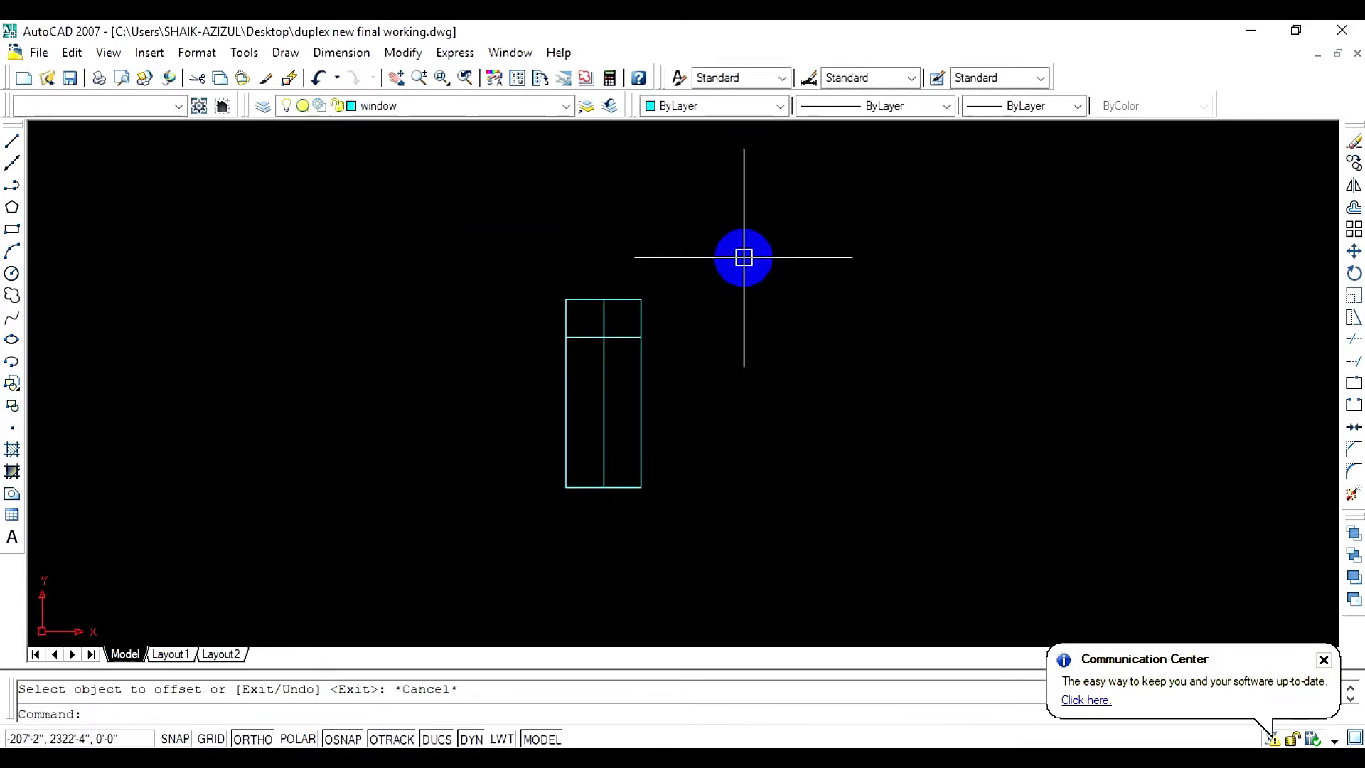
pyautogui.click(420, 569)
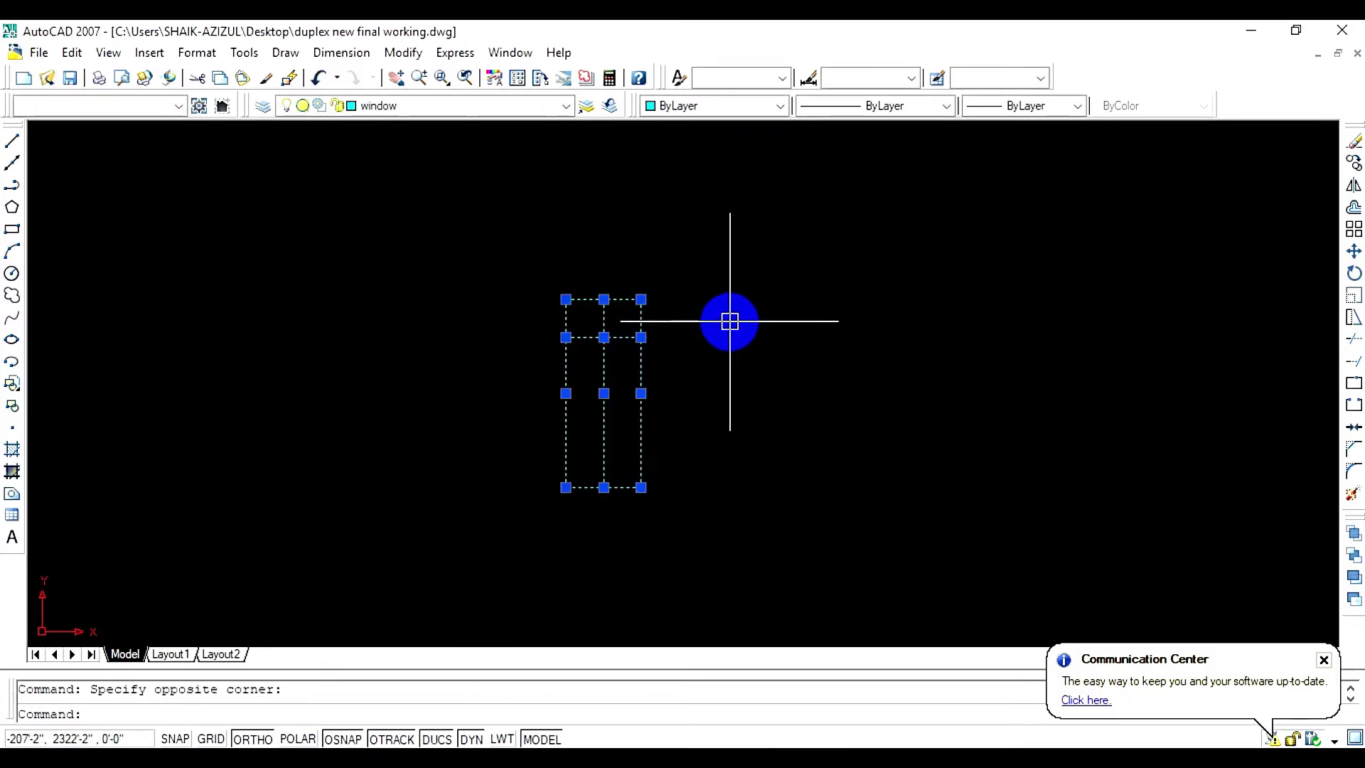
pyautogui.write('co')
pyautogui.press('Return')
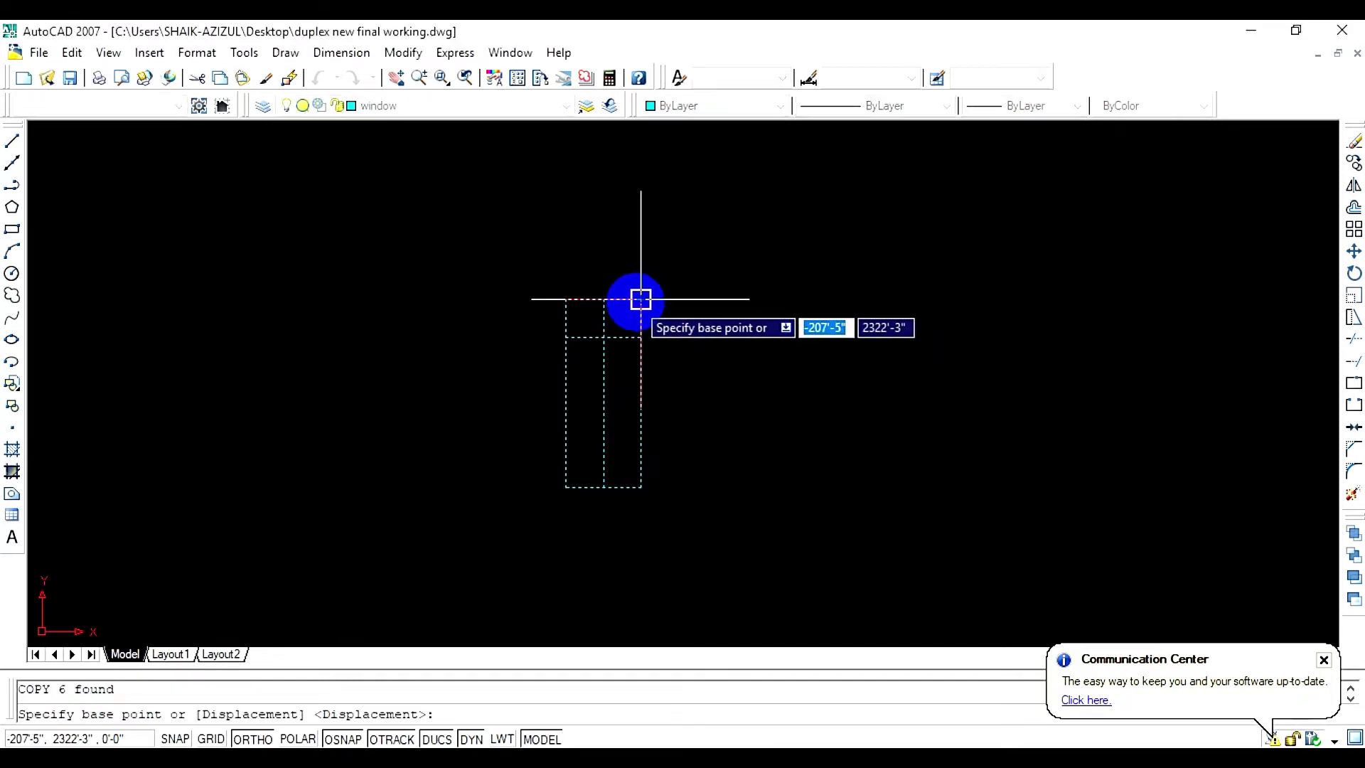
pyautogui.click(641, 298)
pyautogui.scroll(-3, 866, 286)
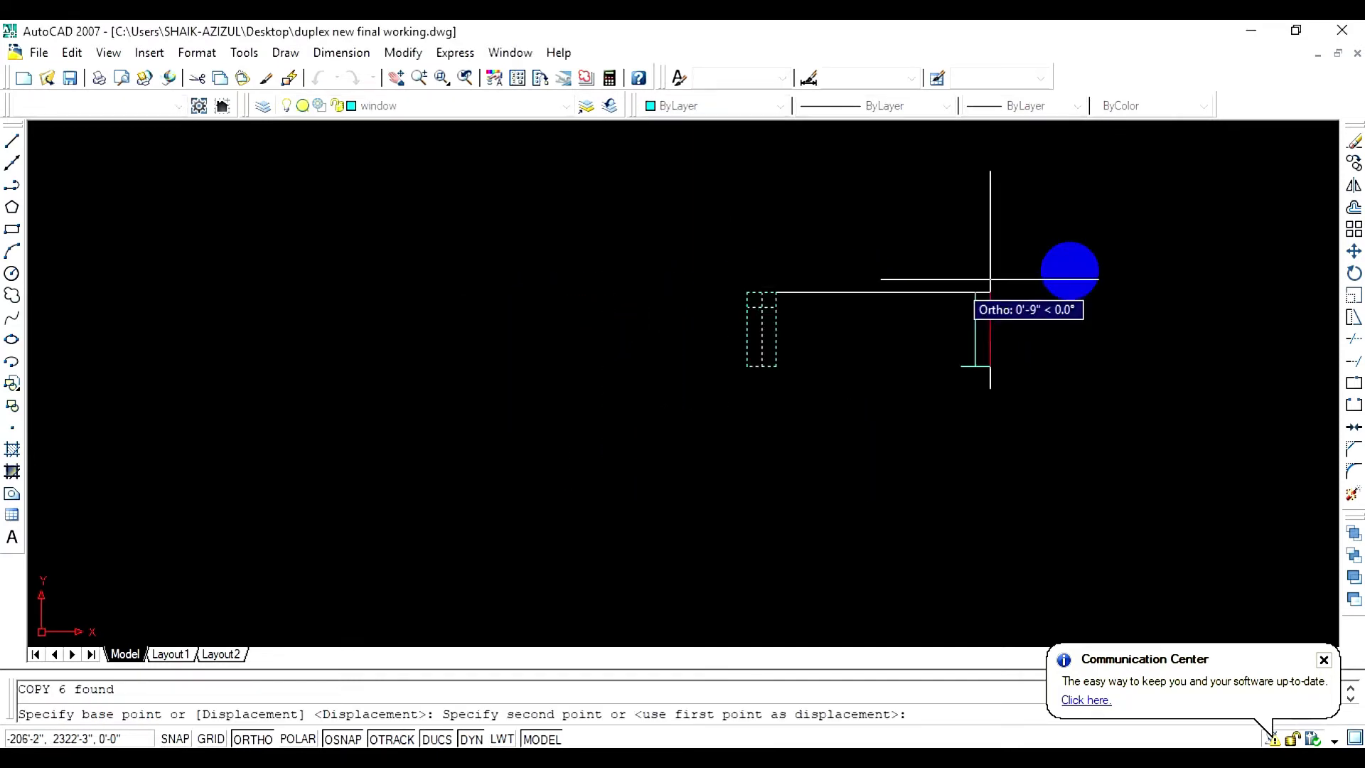
pyautogui.write("3'")
pyautogui.press('Return')
pyautogui.scroll(-2, 1034, 329)
pyautogui.press('Escape')
# Measure the distance between the two trial frame profiles with a linear dimension, without placing it
pyautogui.click(342, 52)
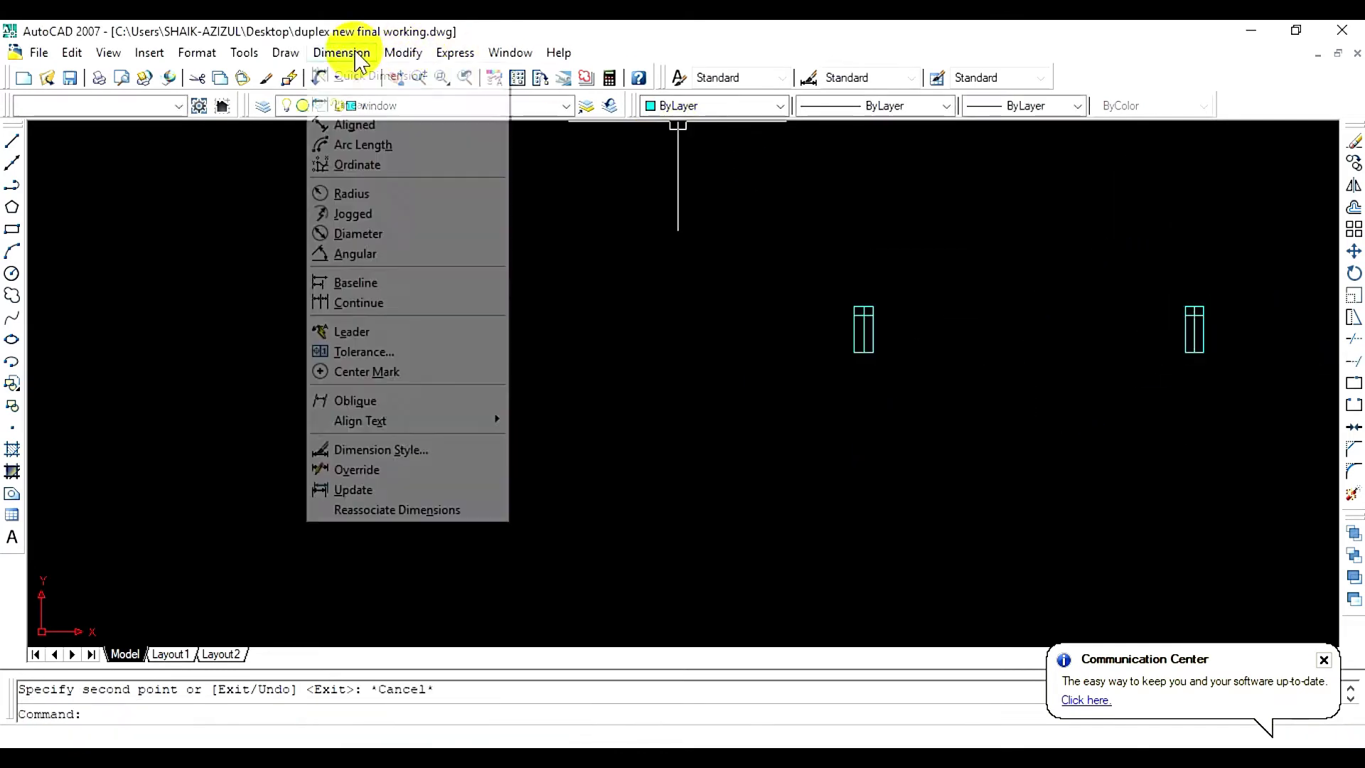
pyautogui.click(370, 107)
pyautogui.scroll(3, 1031, 316)
pyautogui.scroll(-3, 629, 307)
pyautogui.click(578, 294)
pyautogui.click(947, 292)
pyautogui.press('Escape')
# Erase both trial frame profiles beside the staircase plan
pyautogui.scroll(-4, 896, 249)
pyautogui.scroll(-1, 896, 249)
pyautogui.scroll(8, 798, 285)
pyautogui.moveTo(791, 304); pyautogui.dragTo(386, 484, button='middle')
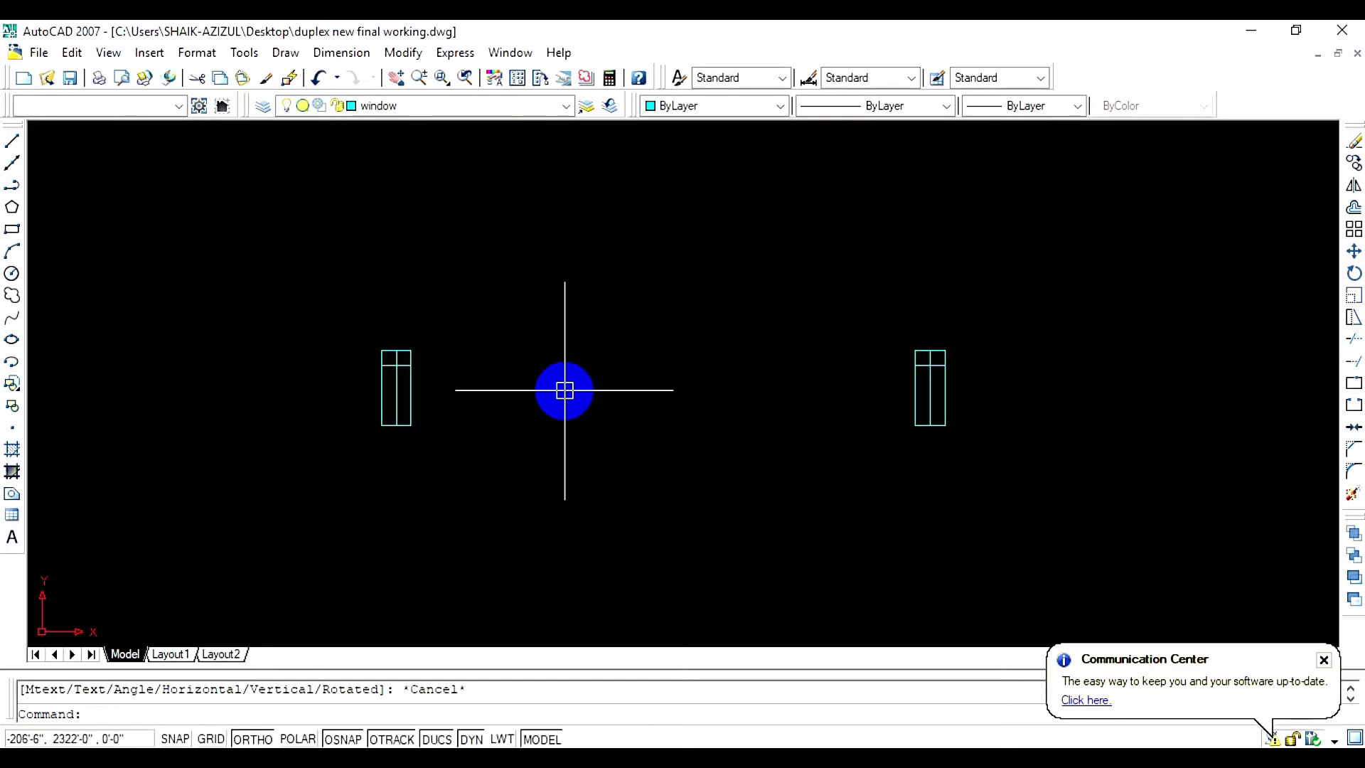
pyautogui.moveTo(553, 369); pyautogui.dragTo(823, 359, button='middle')
pyautogui.scroll(-8, 651, 402)
pyautogui.scroll(3, 501, 429)
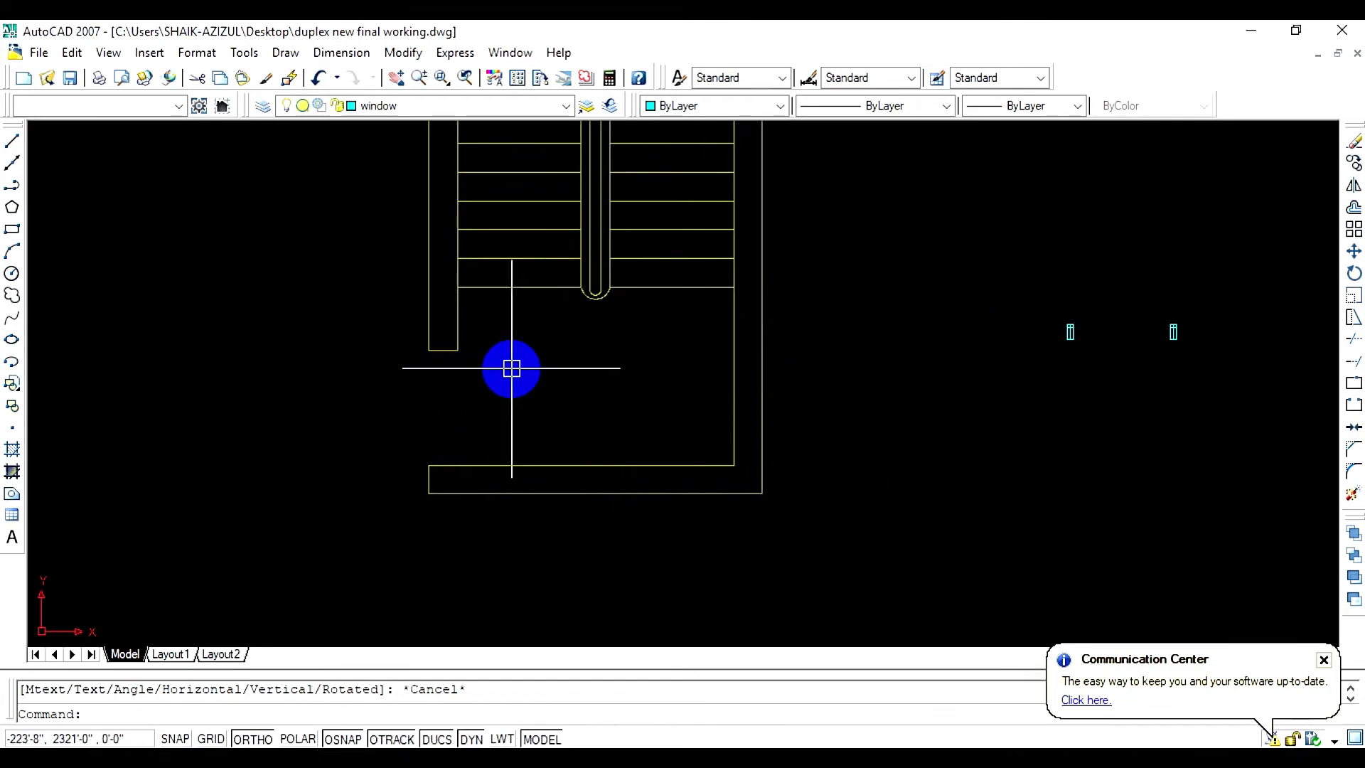
pyautogui.scroll(-2, 1285, 283)
pyautogui.click(1282, 275)
pyautogui.click(1074, 365)
# Draw a door frame rectangle 5" wide and 2" deep below the left wall's end, starting at its outer corner
pyautogui.moveTo(869, 367); pyautogui.dragTo(640, 275, button='middle')
pyautogui.scroll(6, 589, 341)
pyautogui.scroll(-3, 641, 273)
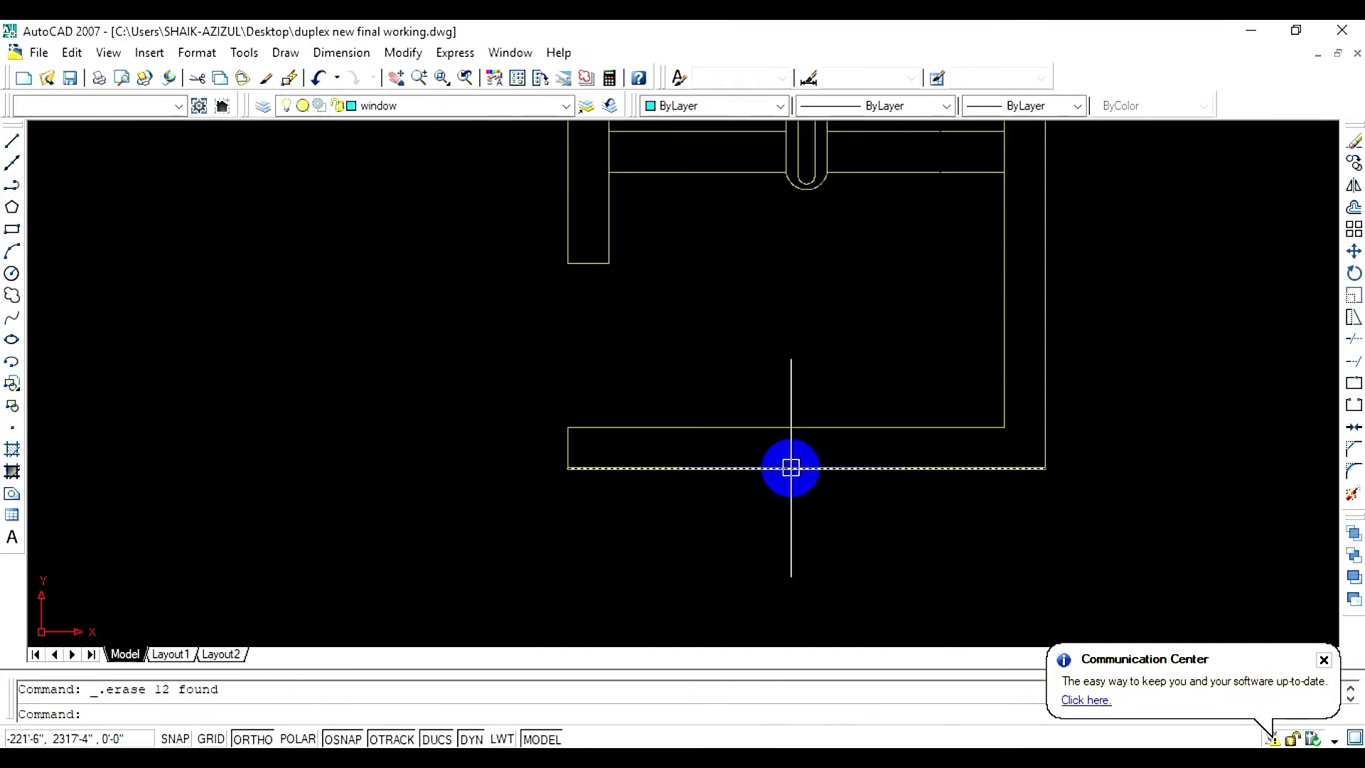
pyautogui.write('l')
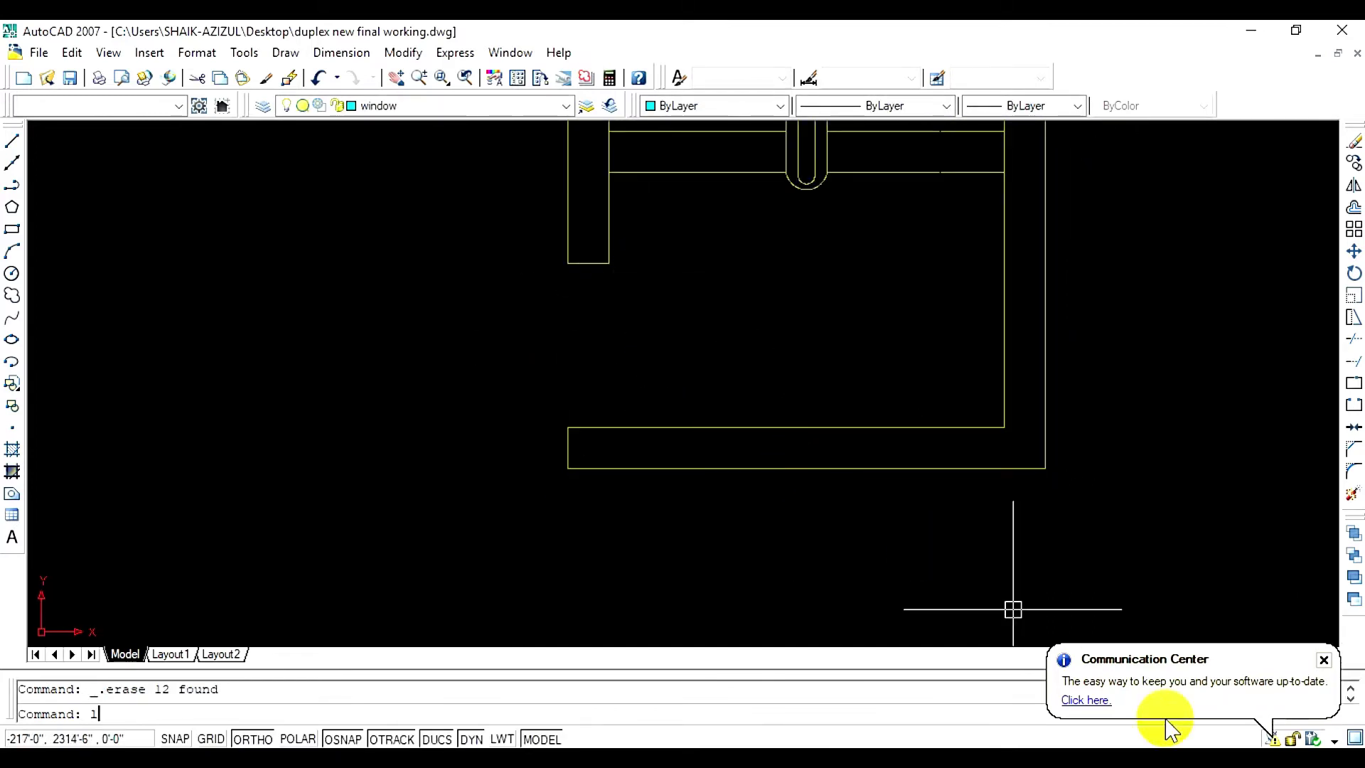
pyautogui.press('Return')
pyautogui.scroll(3, 554, 268)
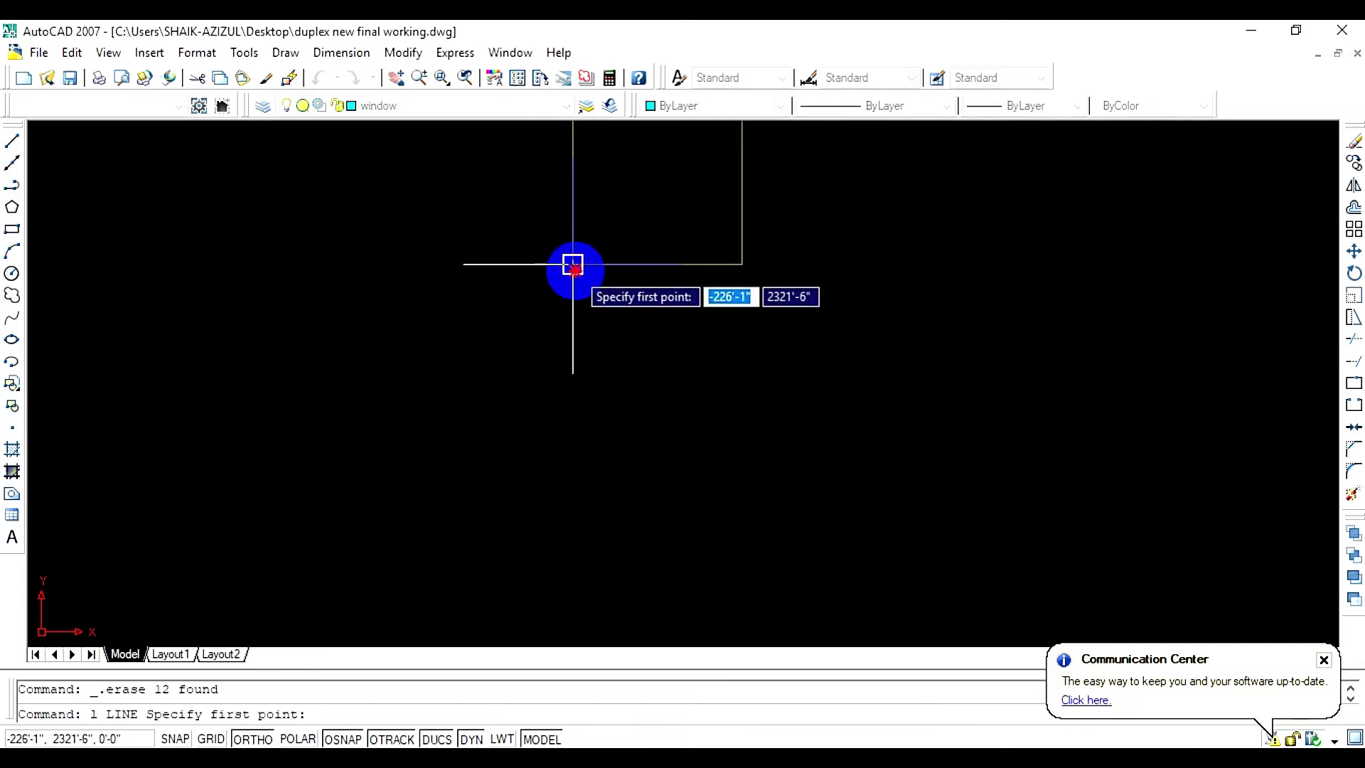
pyautogui.click(573, 264)
pyautogui.write('5')
pyautogui.press('Return')
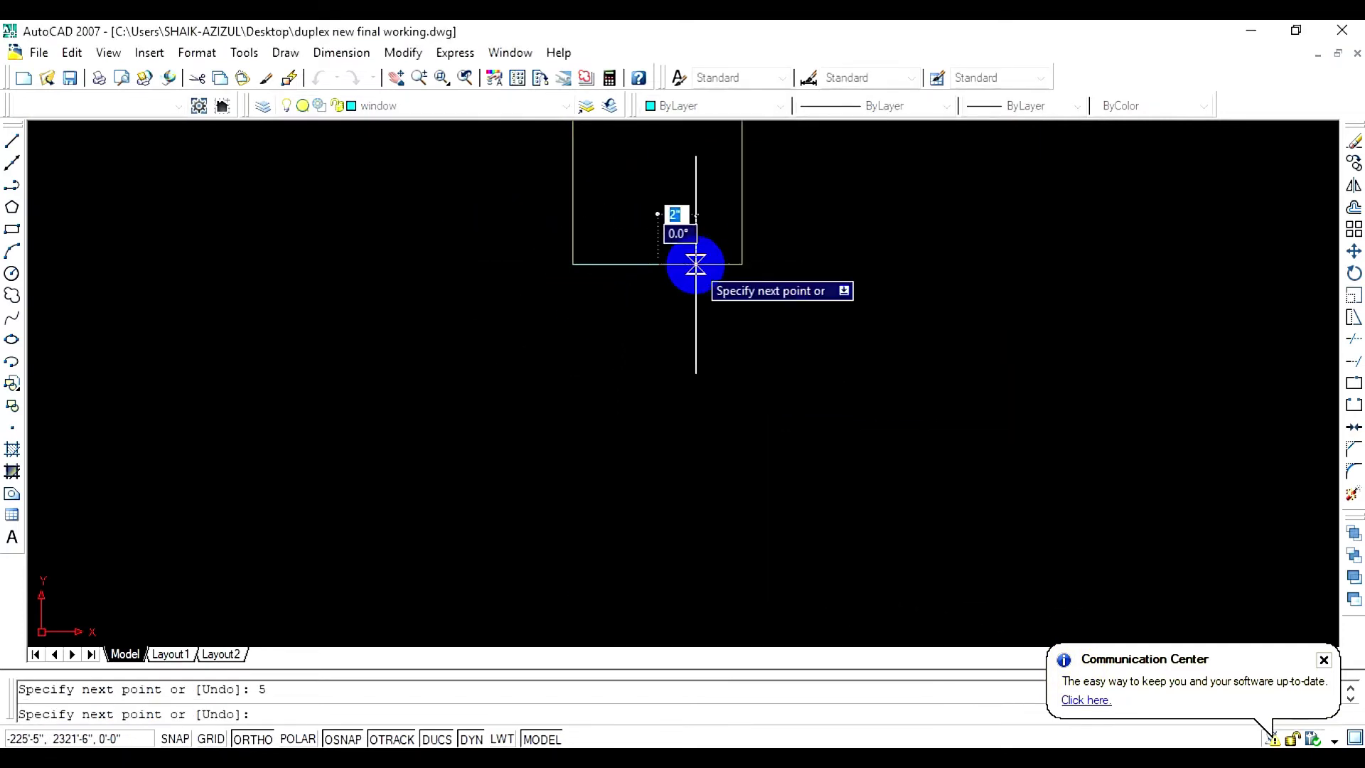
pyautogui.write('5')
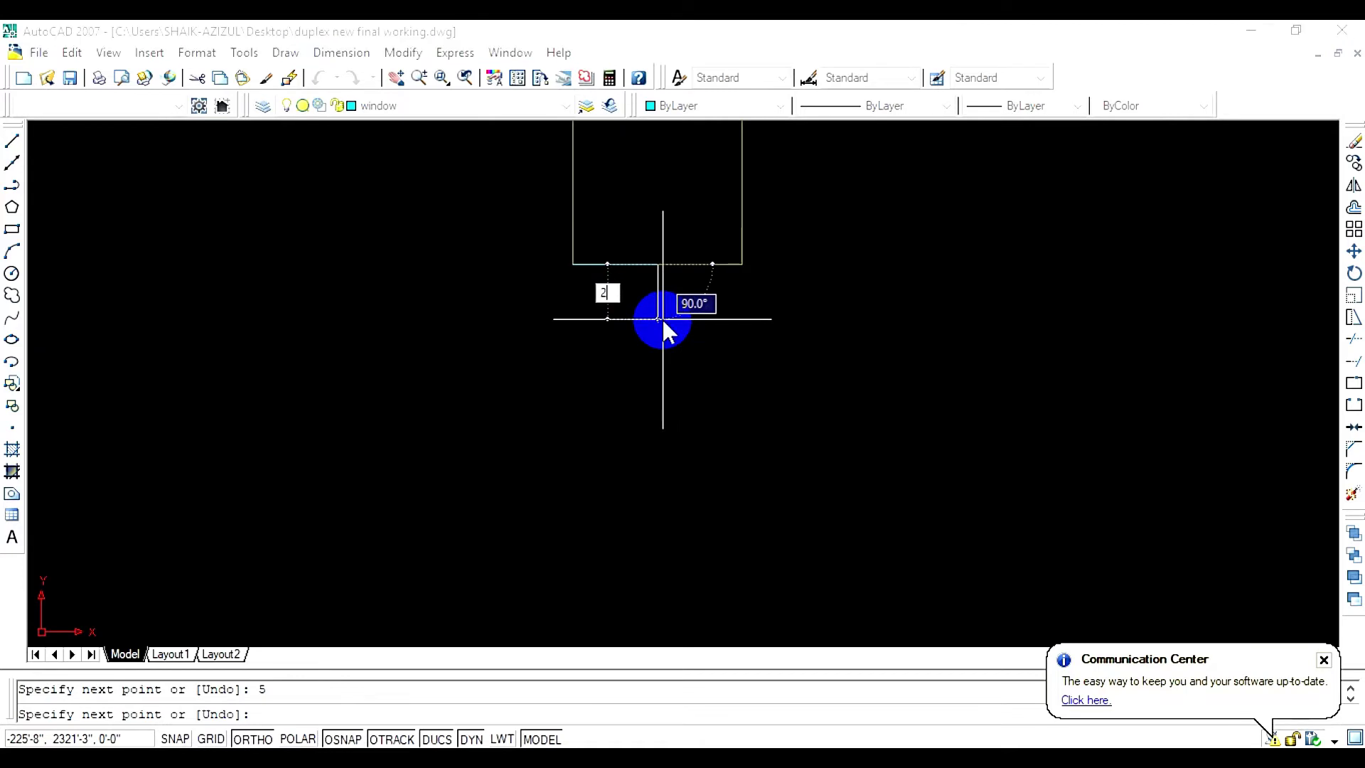
pyautogui.press('Return')
pyautogui.write('5')
pyautogui.press('Return')
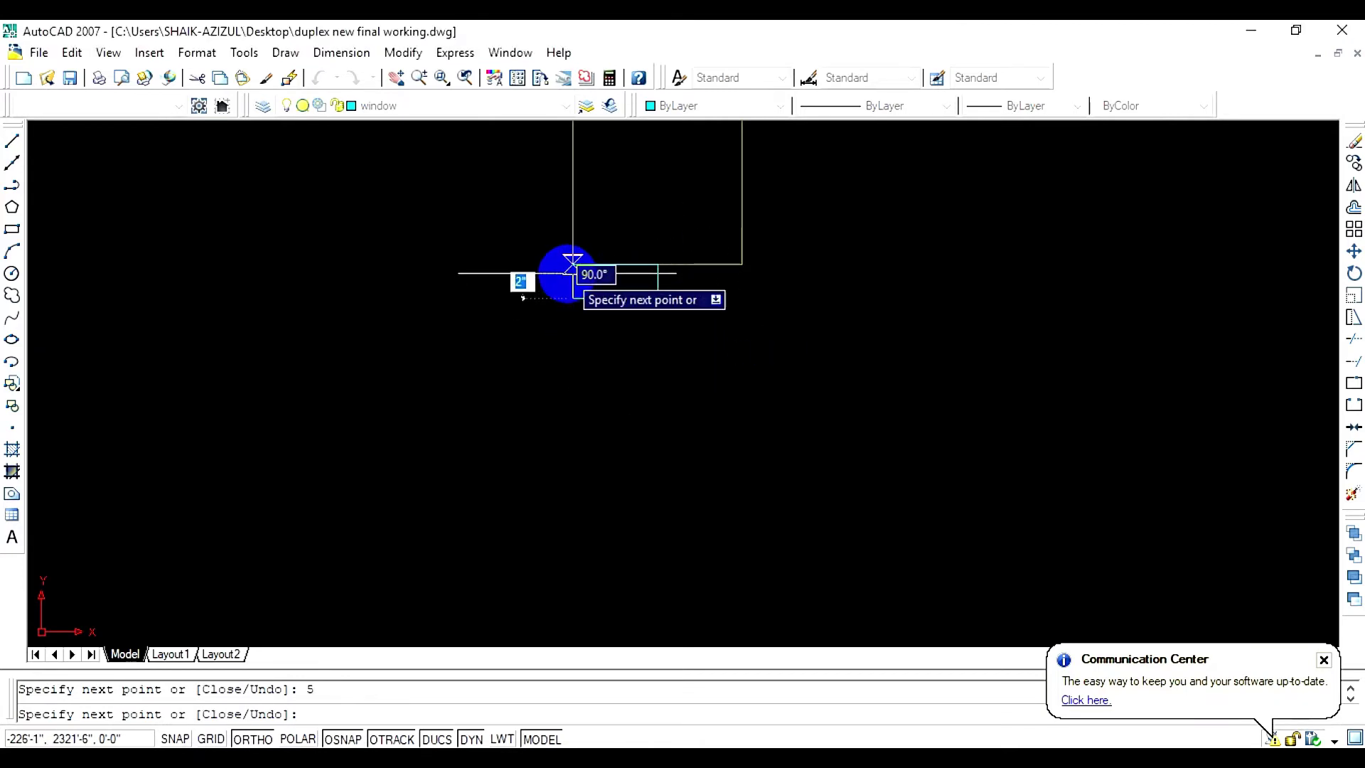
pyautogui.press('Escape')
# Offset the lower edge and the right side of the door frame rectangle 1" inward
pyautogui.moveTo(701, 288); pyautogui.dragTo(666, 284, button='middle')
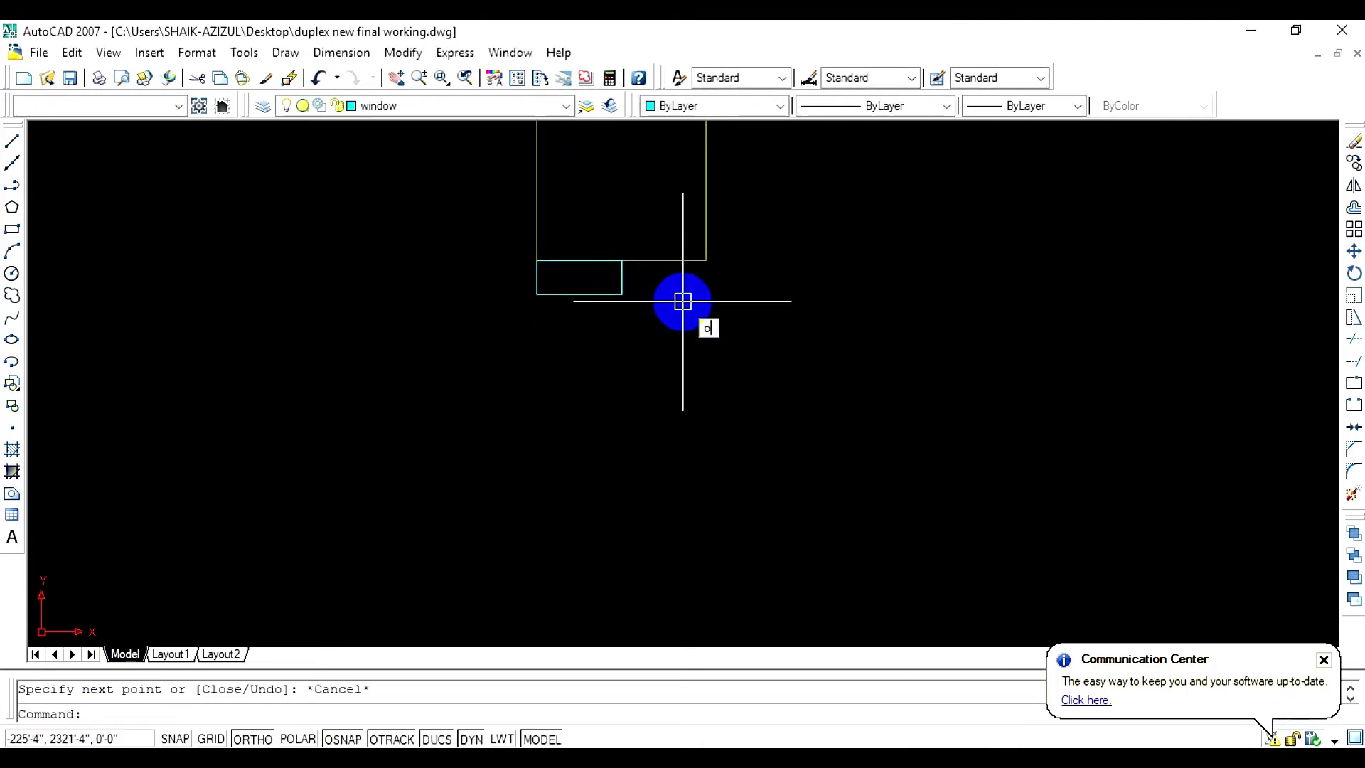
pyautogui.press('Return')
pyautogui.write('1')
pyautogui.press('Return')
pyautogui.click(609, 293)
pyautogui.click(591, 279)
pyautogui.scroll(4, 620, 282)
pyautogui.click(617, 283)
pyautogui.click(570, 288)
pyautogui.scroll(-3, 646, 359)
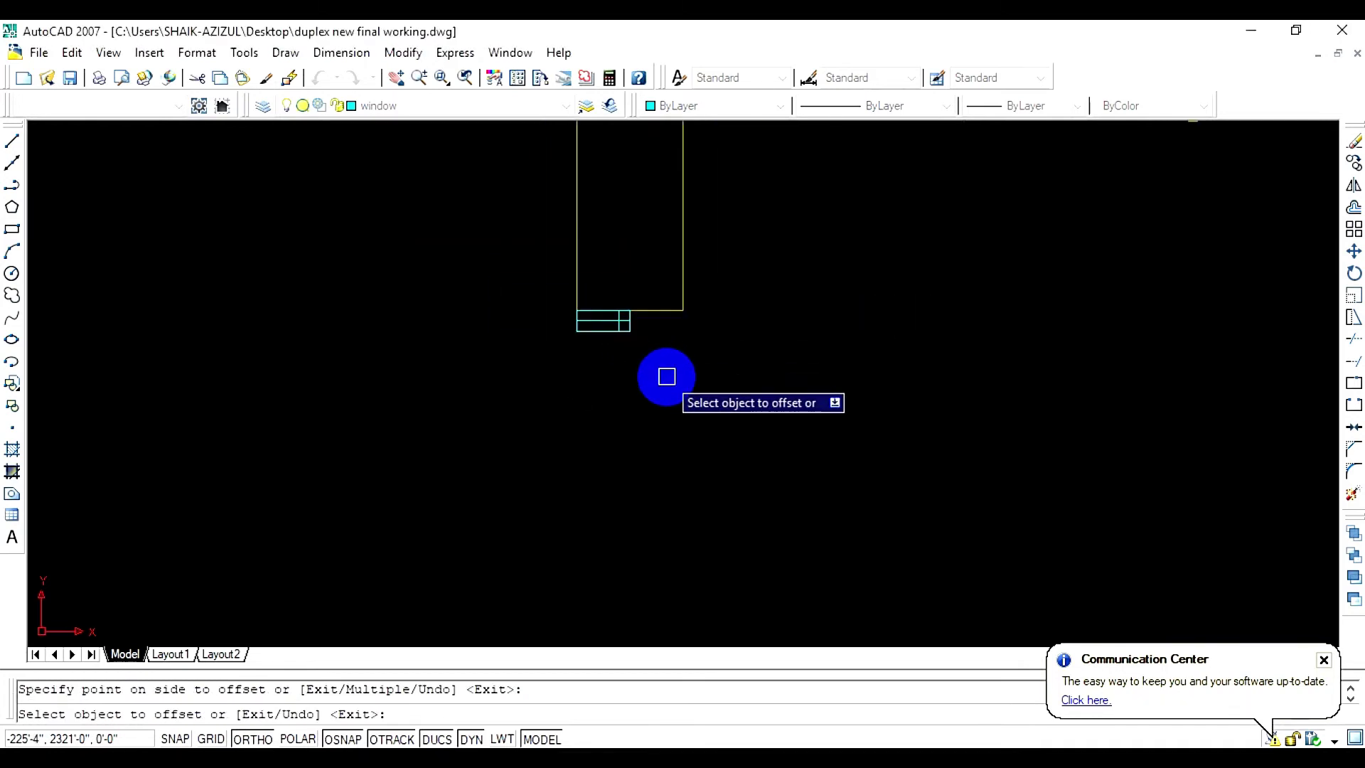
pyautogui.press('Escape')
pyautogui.scroll(3, 616, 336)
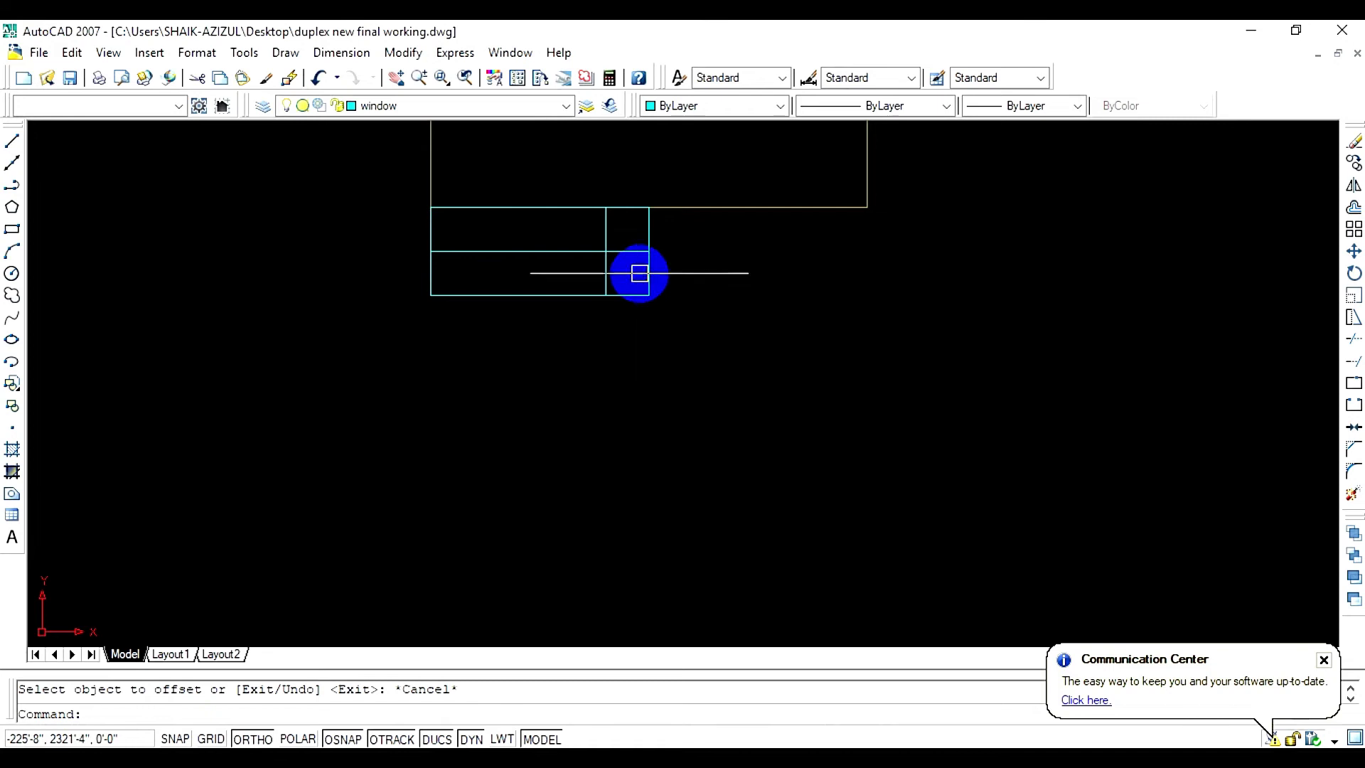
pyautogui.scroll(-2, 632, 285)
pyautogui.scroll(2, 668, 265)
pyautogui.click(642, 234)
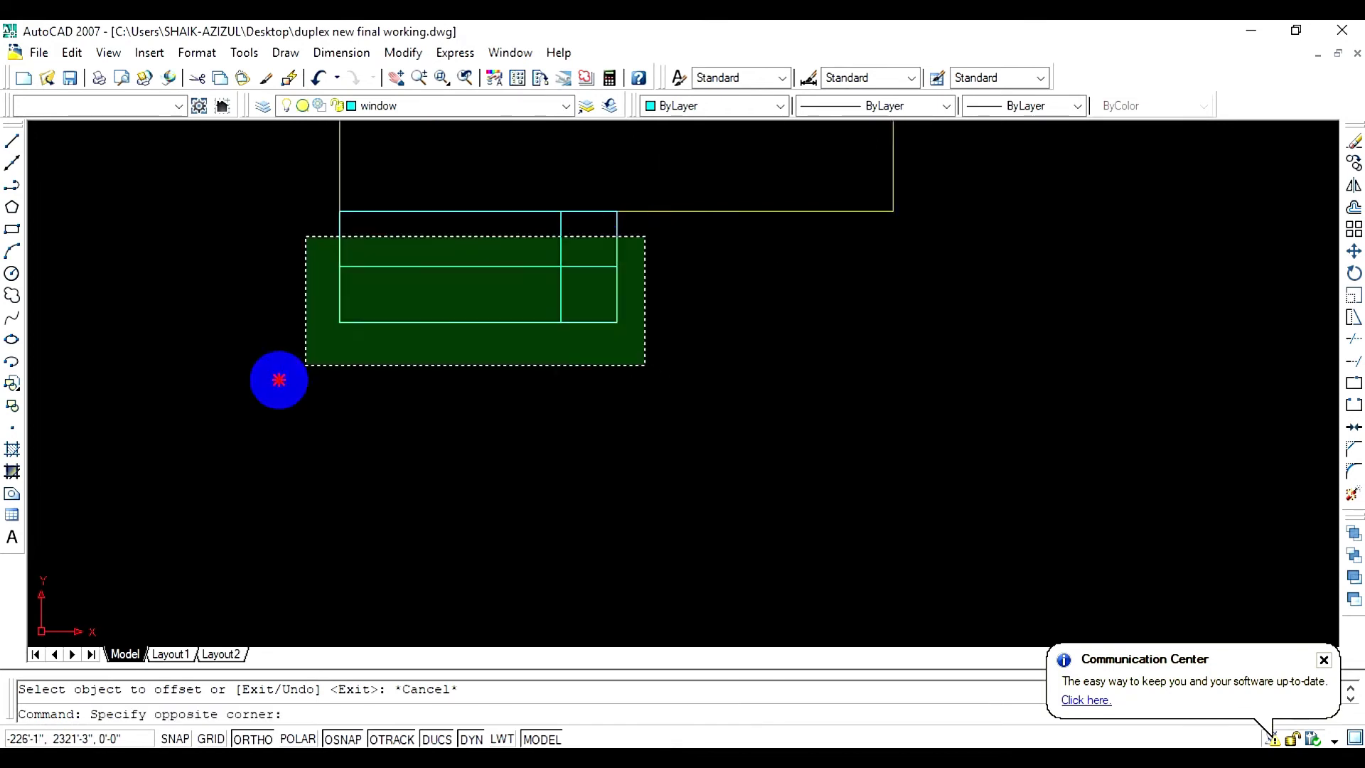
pyautogui.click(292, 373)
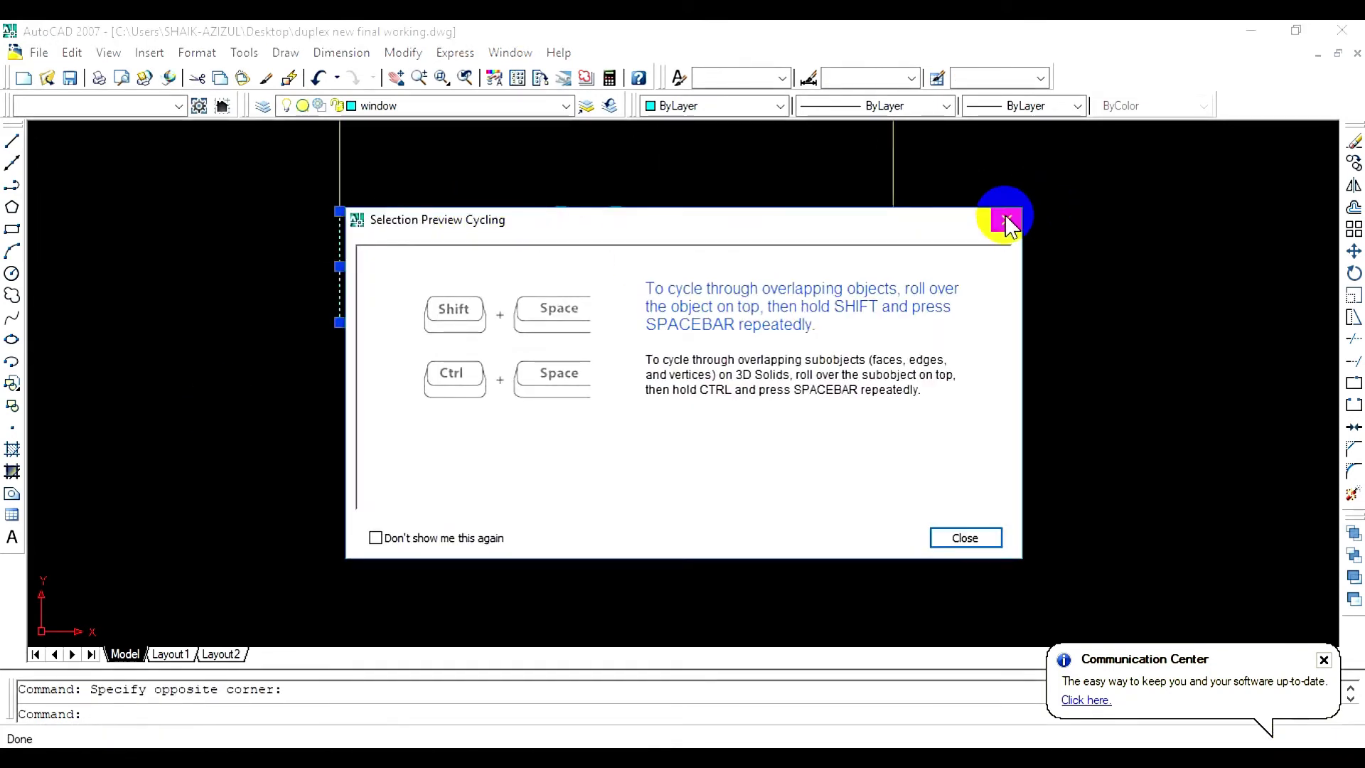
pyautogui.click(1005, 217)
pyautogui.scroll(-3, 627, 339)
pyautogui.write('c')
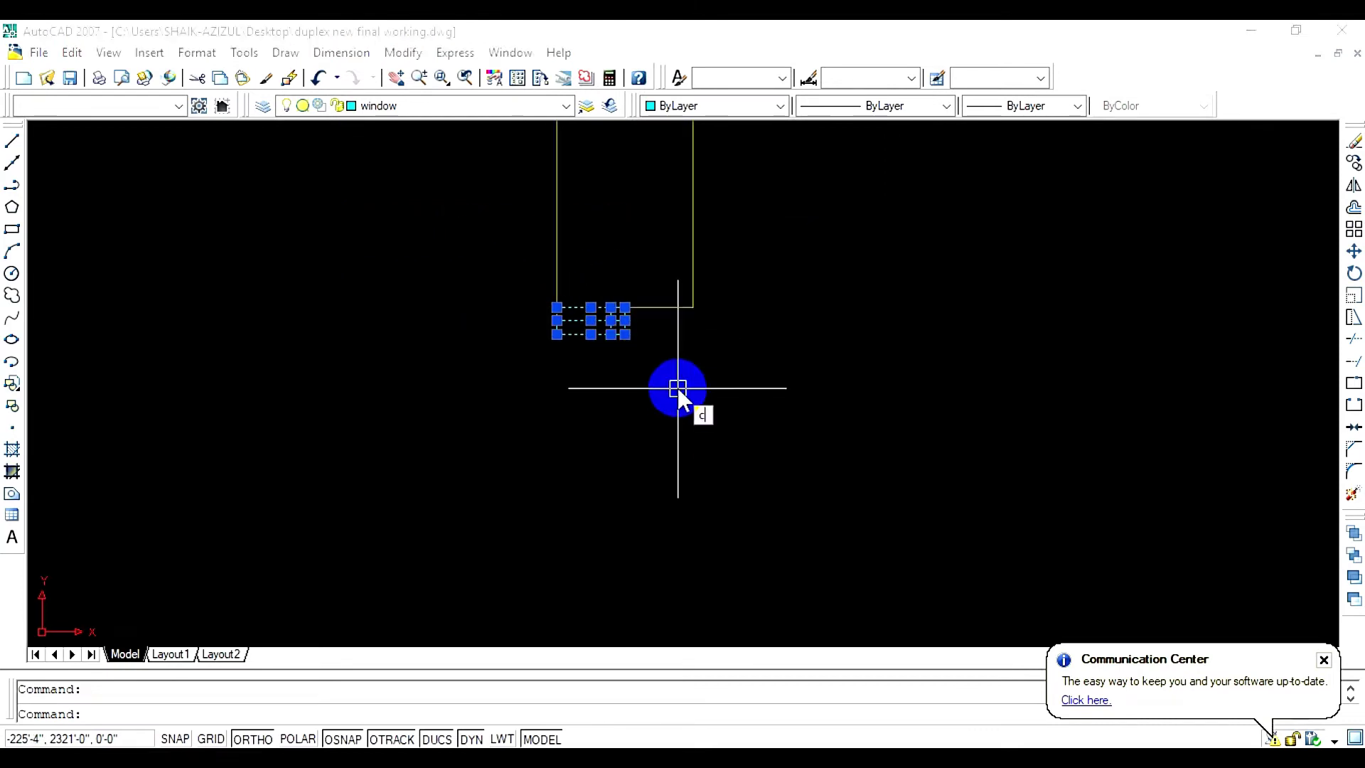
pyautogui.write('o')
pyautogui.press('Return')
pyautogui.click(625, 307)
pyautogui.scroll(-3, 633, 327)
pyautogui.scroll(-1, 634, 327)
pyautogui.scroll(3, 641, 440)
pyautogui.press('Escape')
pyautogui.moveTo(670, 400); pyautogui.dragTo(653, 663, button='middle')
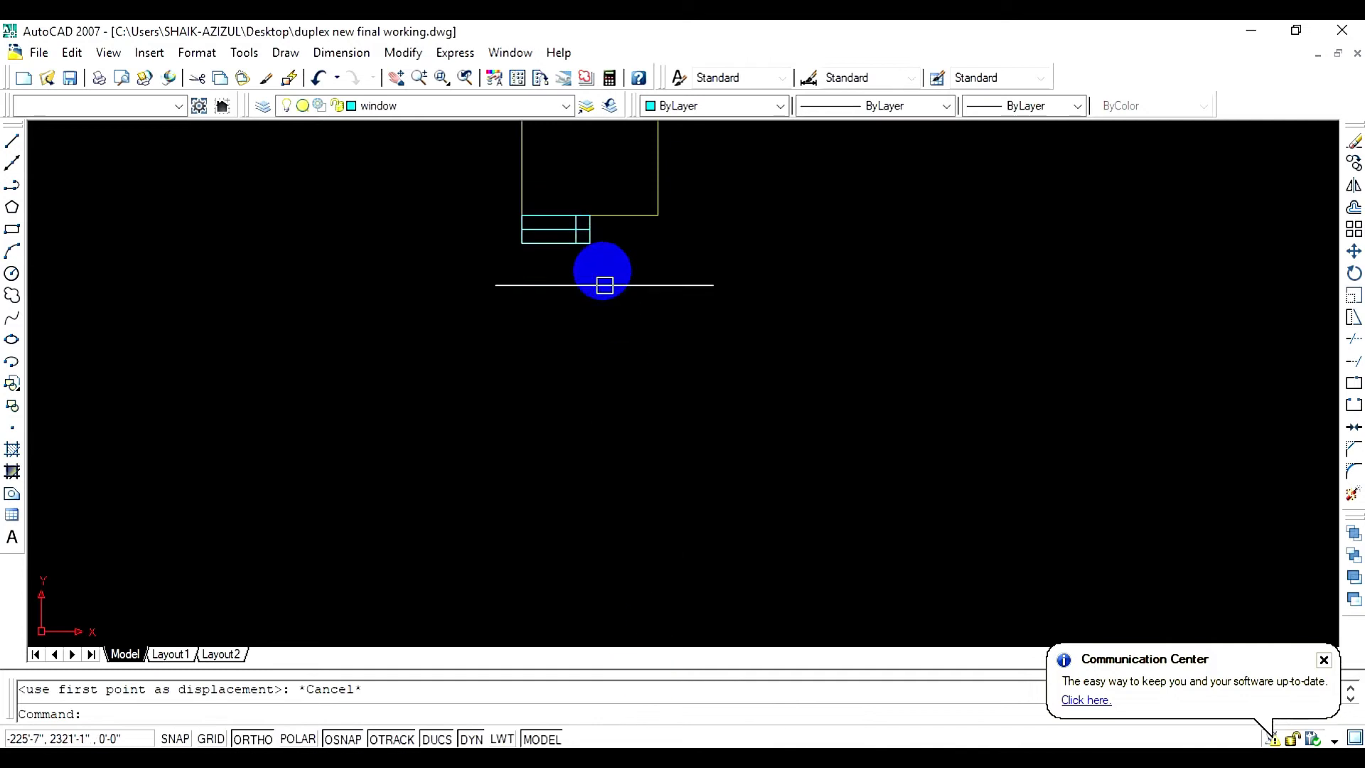
# Copy the door frame profile onto the outer corner of the lower wall at the other side of the entrance opening
pyautogui.click(529, 165)
pyautogui.click(552, 221)
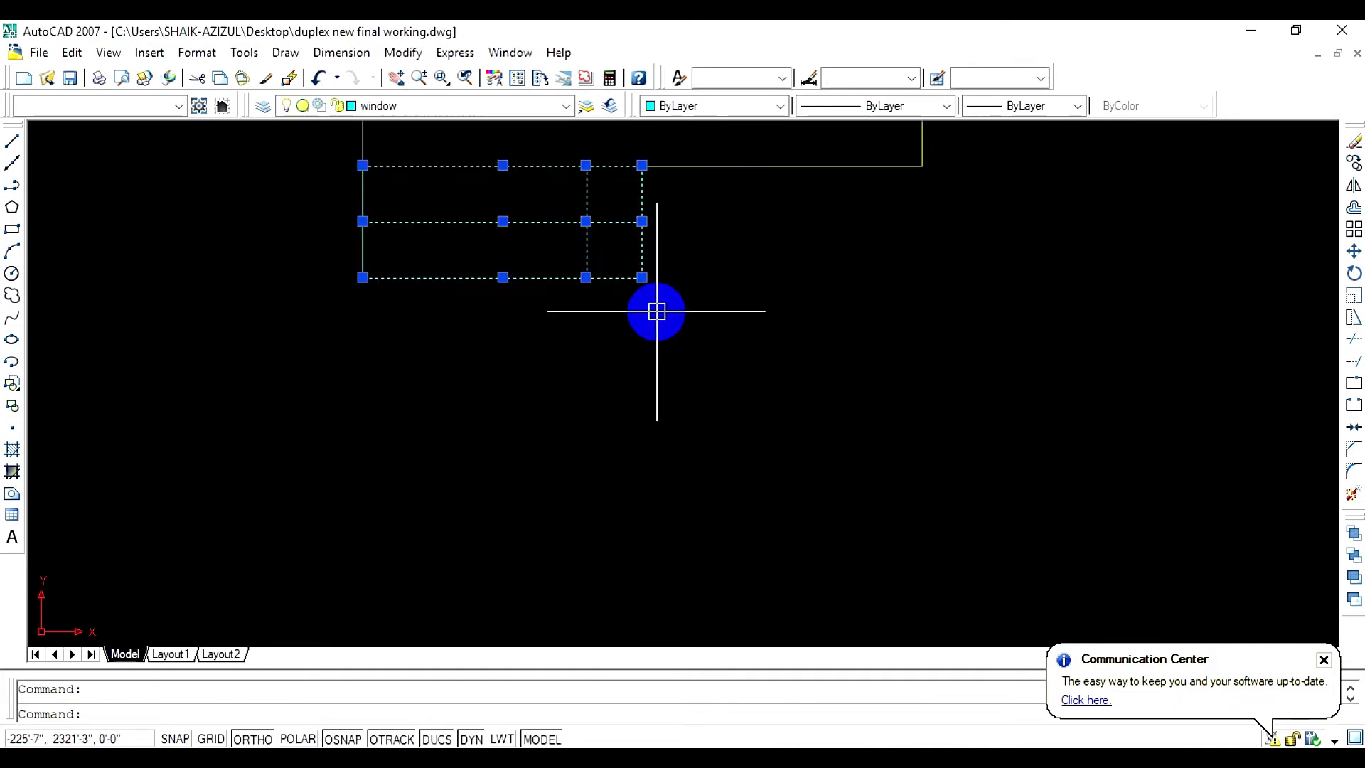
pyautogui.write('co')
pyautogui.press('Return')
pyautogui.scroll(-4, 689, 503)
pyautogui.moveTo(695, 519); pyautogui.dragTo(663, 290, button='middle')
pyautogui.scroll(5, 660, 418)
pyautogui.click(580, 430)
pyautogui.scroll(-3, 753, 280)
pyautogui.press('Escape')
# Close the open left end of the copied door frame profile with a 2" vertical line
pyautogui.scroll(3, 695, 440)
pyautogui.moveTo(548, 534); pyautogui.dragTo(548, 472, button='middle')
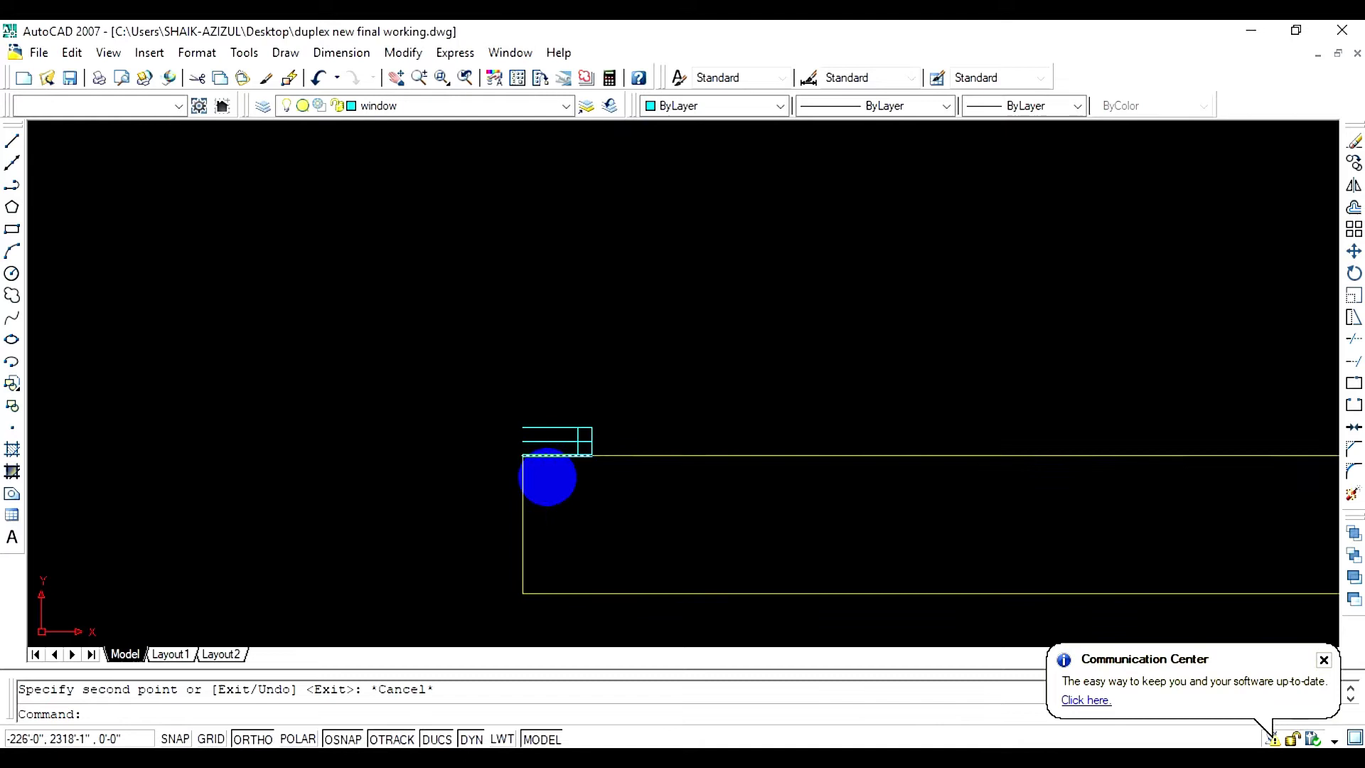
pyautogui.write('l')
pyautogui.press('Return')
pyautogui.scroll(1, 526, 457)
pyautogui.scroll(2, 508, 459)
pyautogui.click(506, 462)
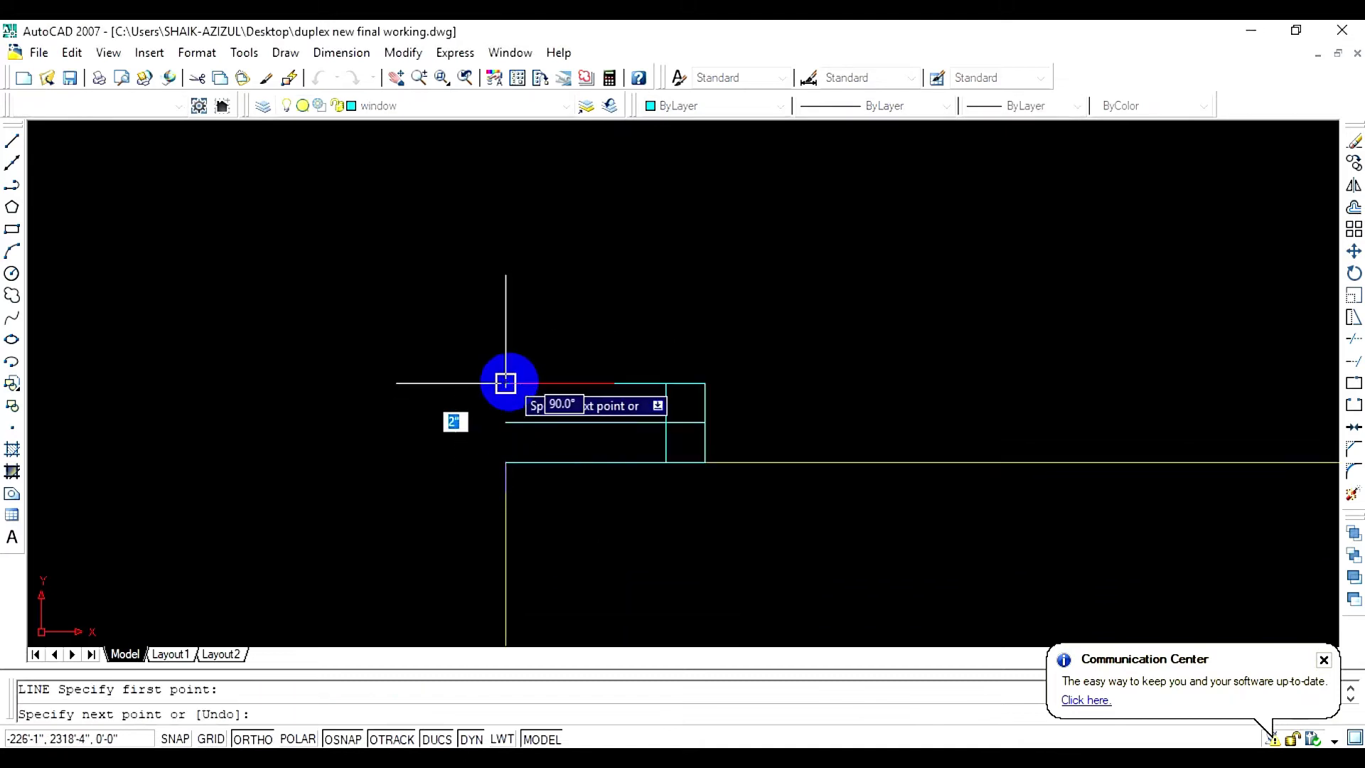
pyautogui.click(505, 382)
pyautogui.press('Escape')
# Trim the lower door frame profile to a stepped outline with a rebate at its upper inner corner
pyautogui.scroll(-3, 720, 367)
pyautogui.moveTo(720, 367); pyautogui.dragTo(638, 440, button='middle')
pyautogui.write('tr')
pyautogui.press('Return')
pyautogui.press('Return')
pyautogui.scroll(3, 595, 478)
pyautogui.click(570, 416)
pyautogui.click(590, 437)
pyautogui.click(457, 481)
pyautogui.click(524, 508)
# Trim the upper door frame profile to a stepped outline with a rebate at its lower inner corner
pyautogui.scroll(-8, 669, 288)
pyautogui.moveTo(673, 259); pyautogui.dragTo(597, 501, button='middle')
pyautogui.scroll(7, 592, 381)
pyautogui.click(579, 376)
pyautogui.click(589, 356)
pyautogui.click(532, 334)
pyautogui.click(551, 312)
pyautogui.scroll(-4, 617, 366)
pyautogui.press('Escape')
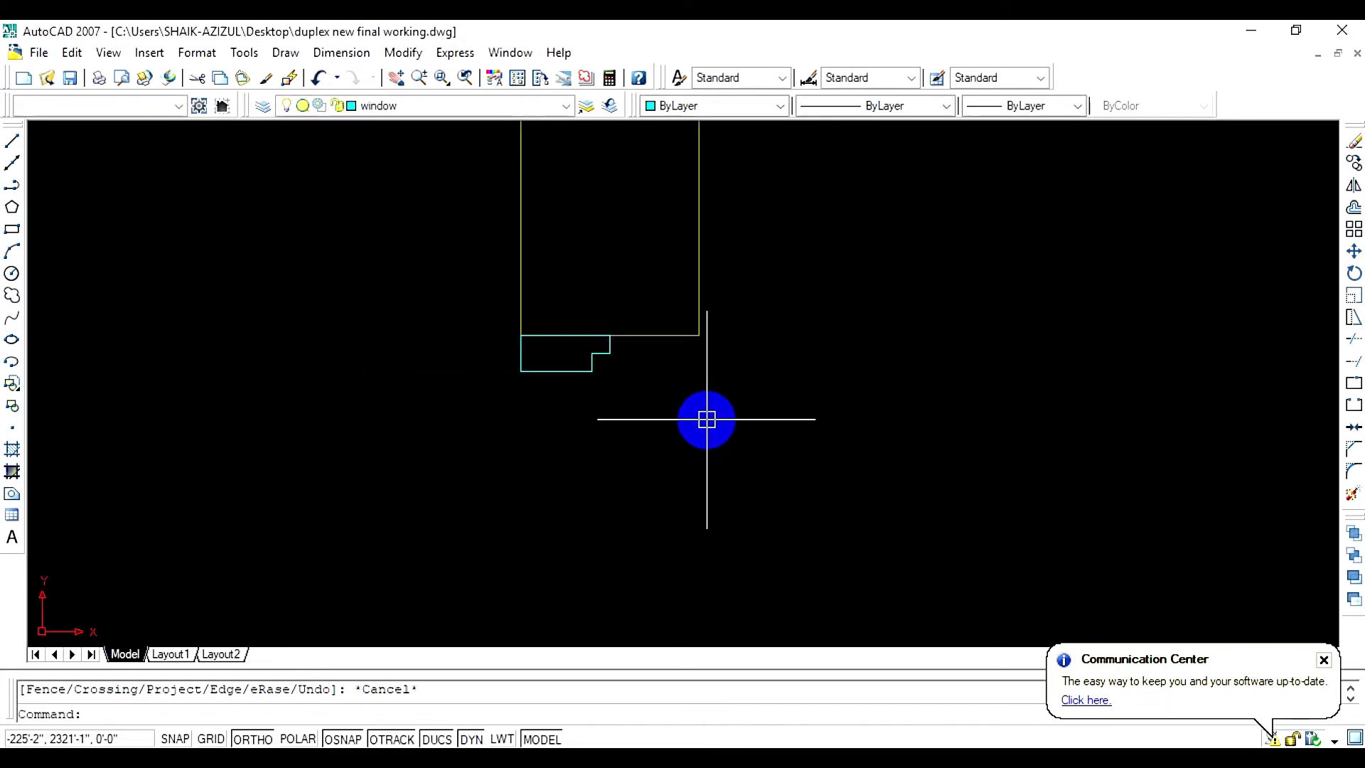
# Draw a circle centred on the upper frame's rebate corner, with its radius reaching the lower frame's rebate corner
pyautogui.moveTo(704, 417); pyautogui.dragTo(505, 381, button='middle')
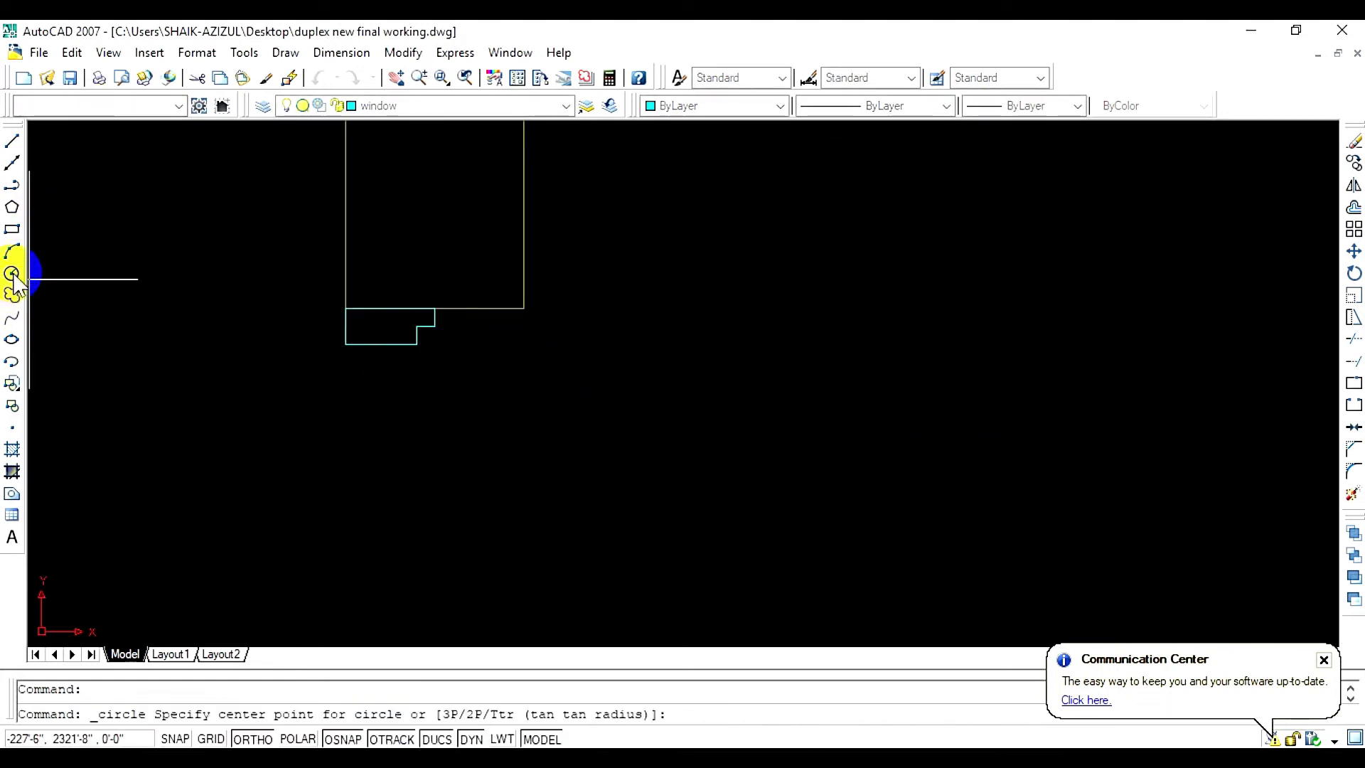
pyautogui.click(416, 326)
pyautogui.scroll(5, 472, 256)
pyautogui.click(513, 245)
pyautogui.scroll(-4, 518, 304)
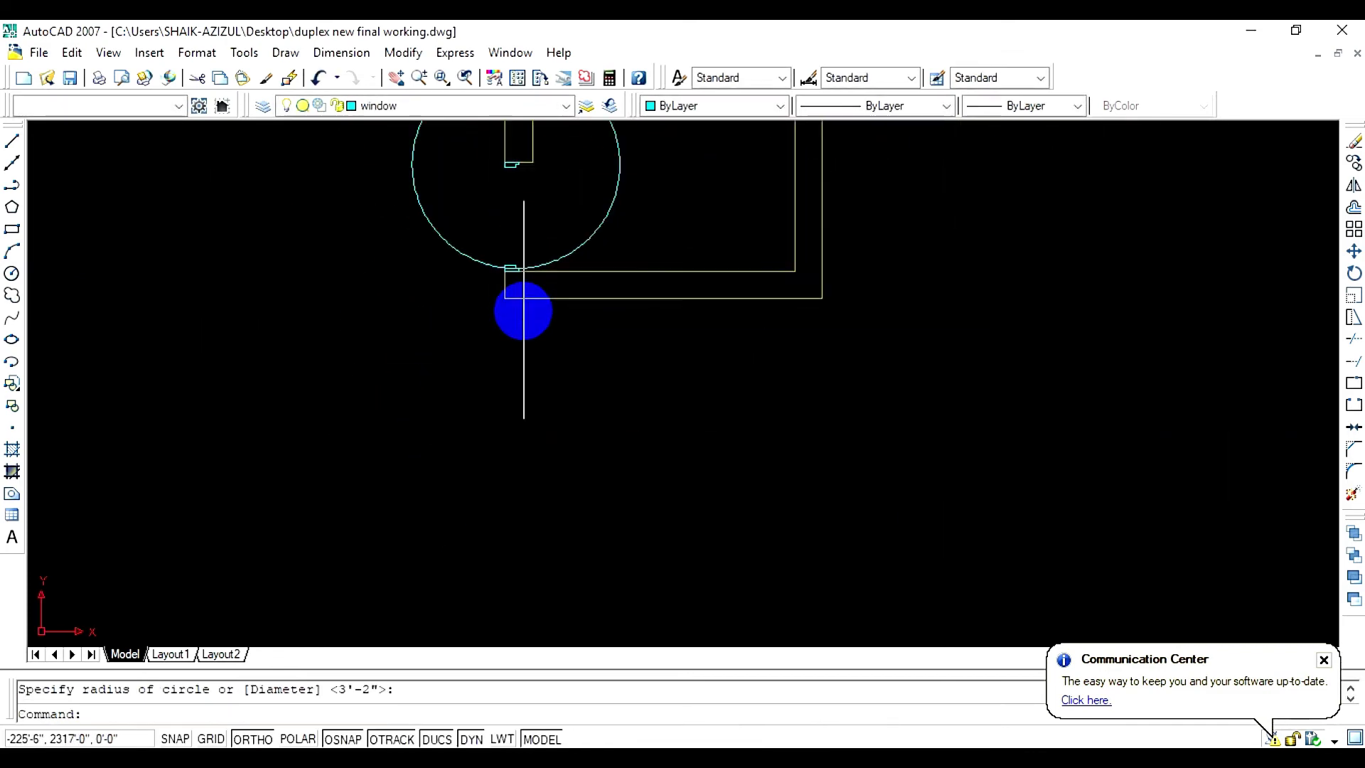
pyautogui.scroll(6, 541, 370)
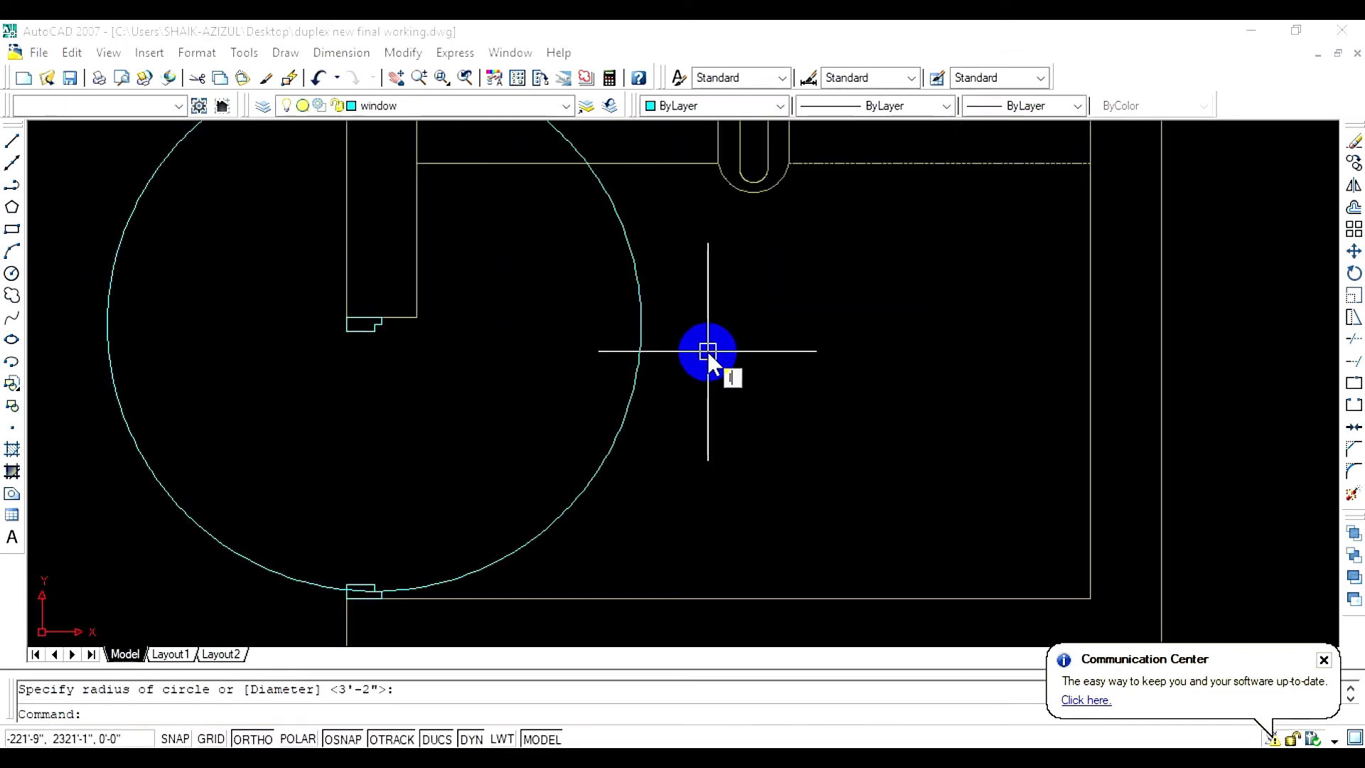
pyautogui.write('l')
pyautogui.press('Return')
pyautogui.scroll(3, 359, 329)
pyautogui.click(405, 296)
pyautogui.scroll(-3, 403, 344)
pyautogui.click(568, 325)
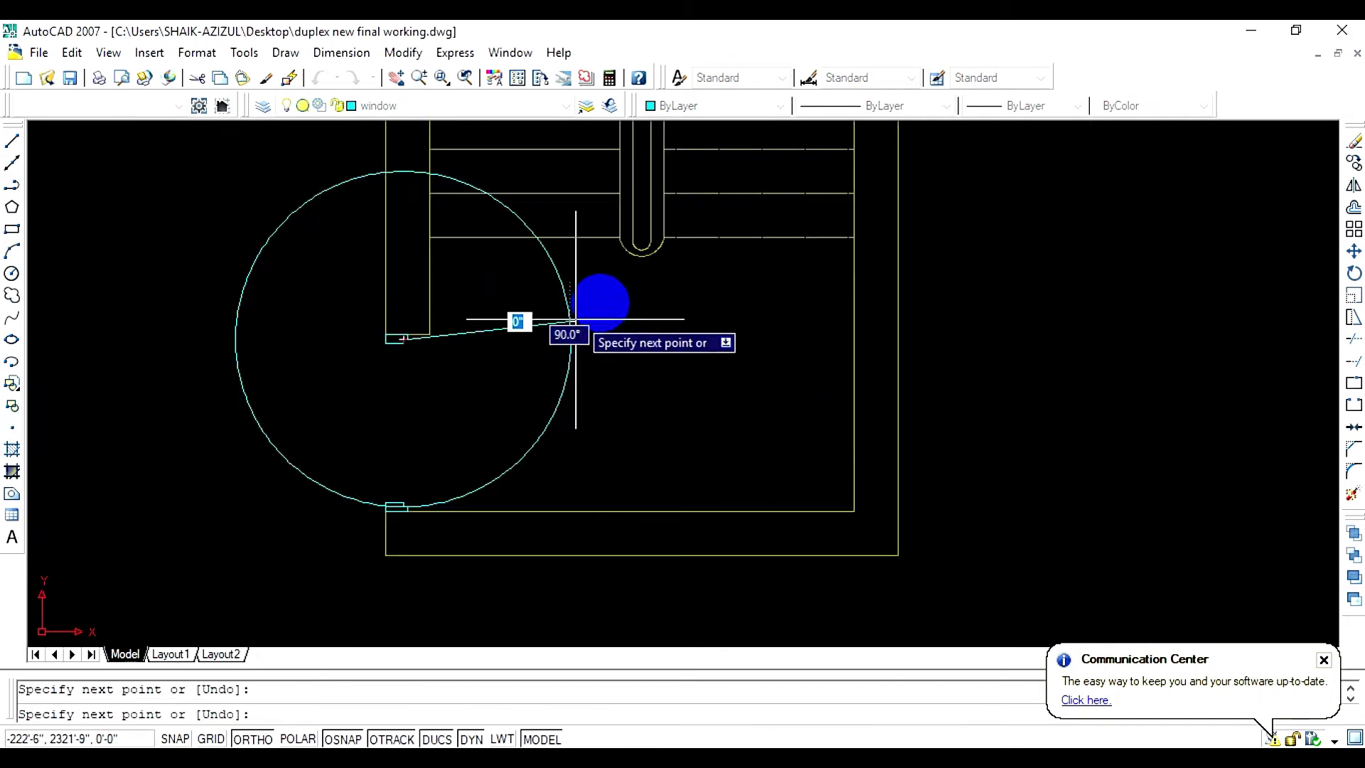
pyautogui.click(499, 328)
pyautogui.press('Escape')
pyautogui.click(504, 331)
pyautogui.press('Escape')
pyautogui.click(511, 330)
pyautogui.press('Delete')
pyautogui.click(494, 331)
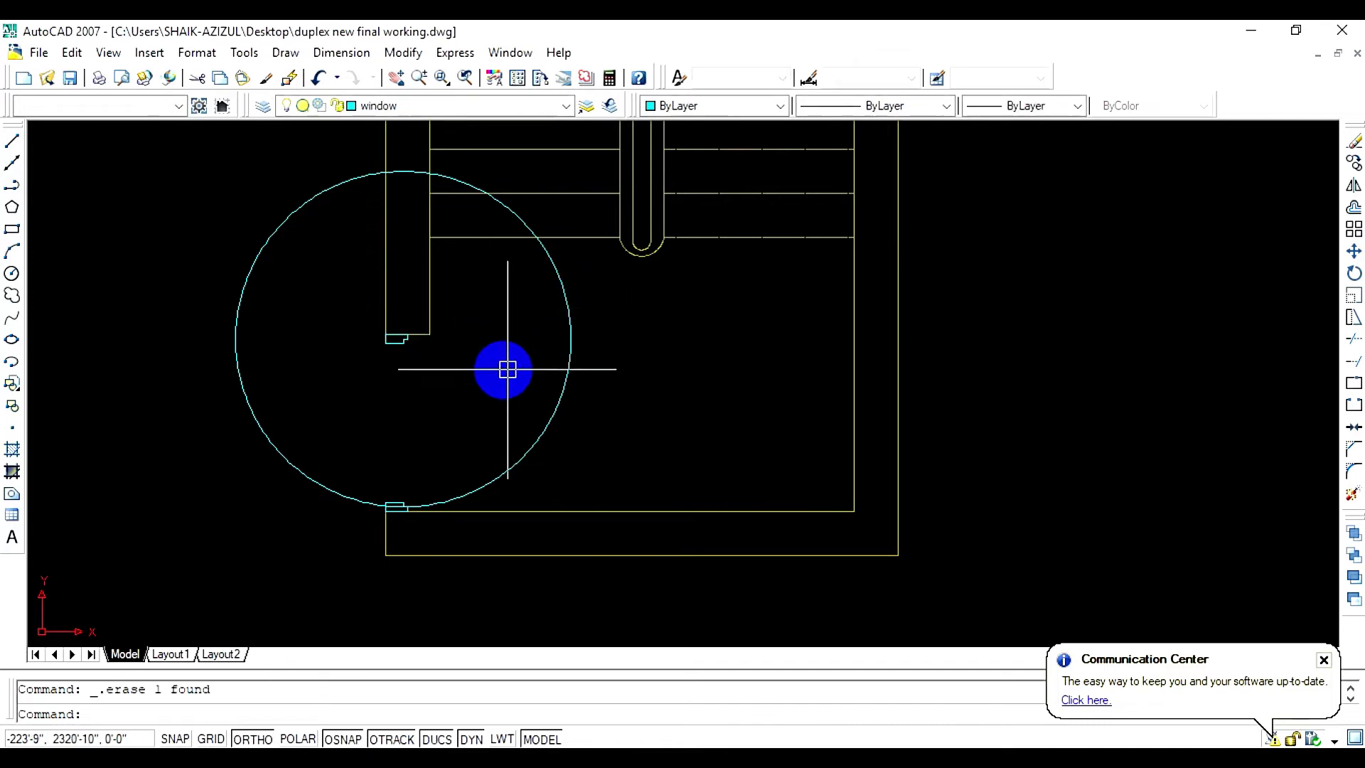
# Draw a horizontal line from the outer corner of the upper frame's rebate to just beyond the circle
pyautogui.write('l')
pyautogui.press('Return')
pyautogui.scroll(4, 413, 341)
pyautogui.click(382, 325)
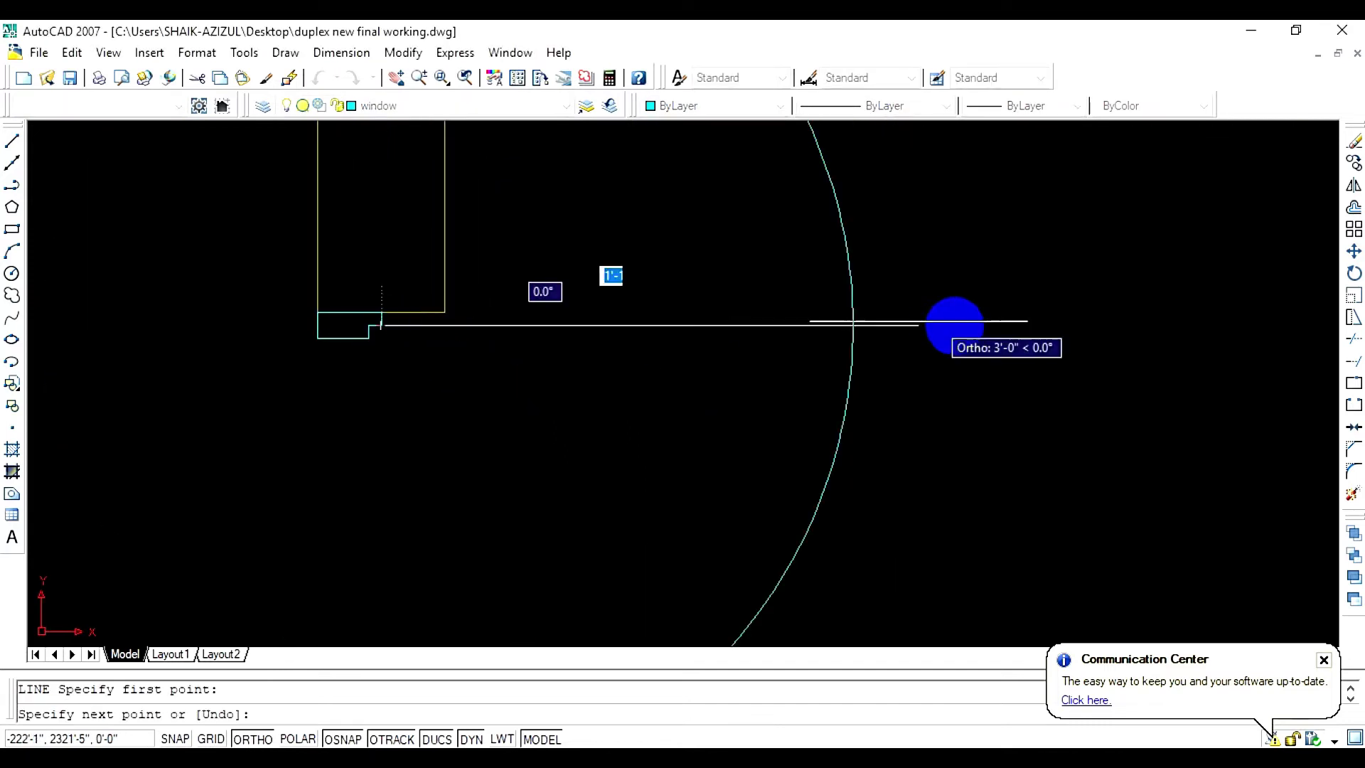
pyautogui.click(873, 316)
pyautogui.press('Escape')
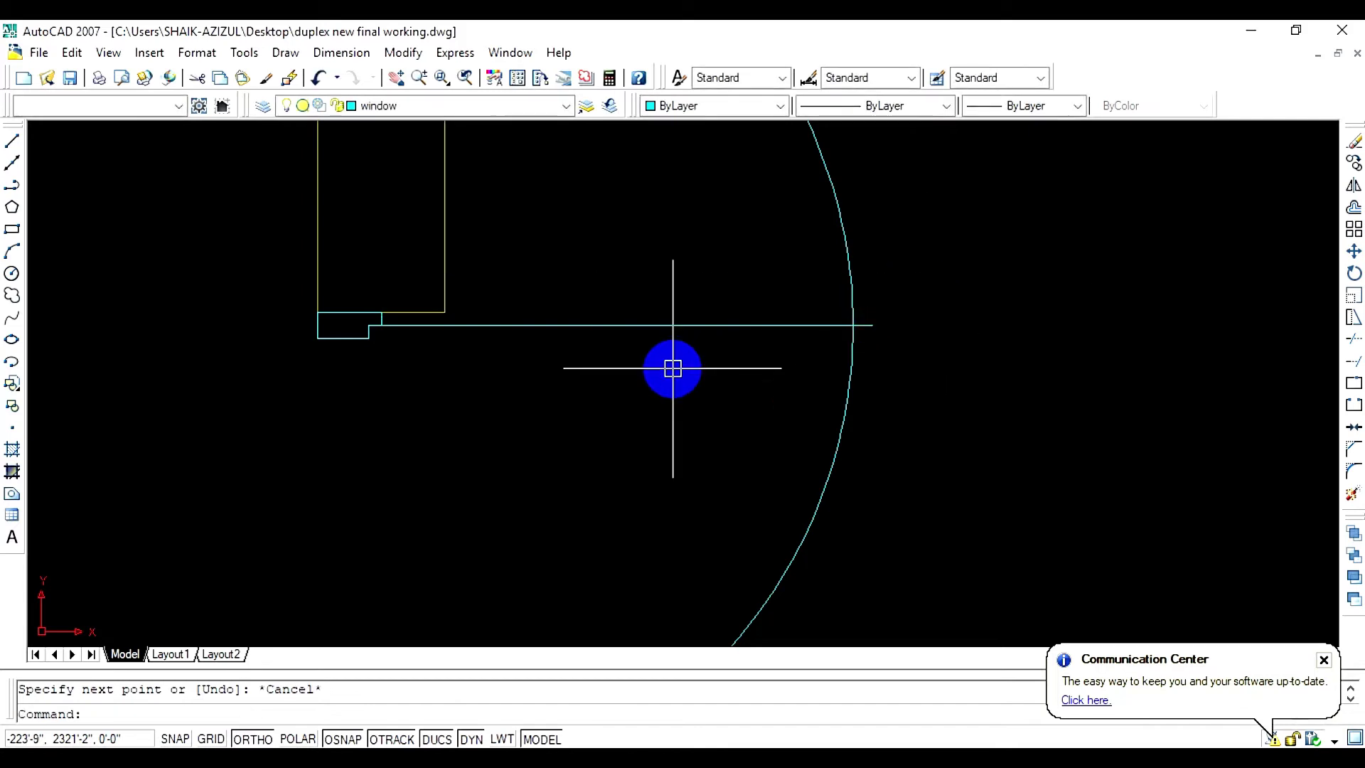
# Offset the horizontal leaf line downward by the preset distance to give the door leaf its thickness
pyautogui.write('o')
pyautogui.press('Return')
pyautogui.press('Return')
pyautogui.click(672, 325)
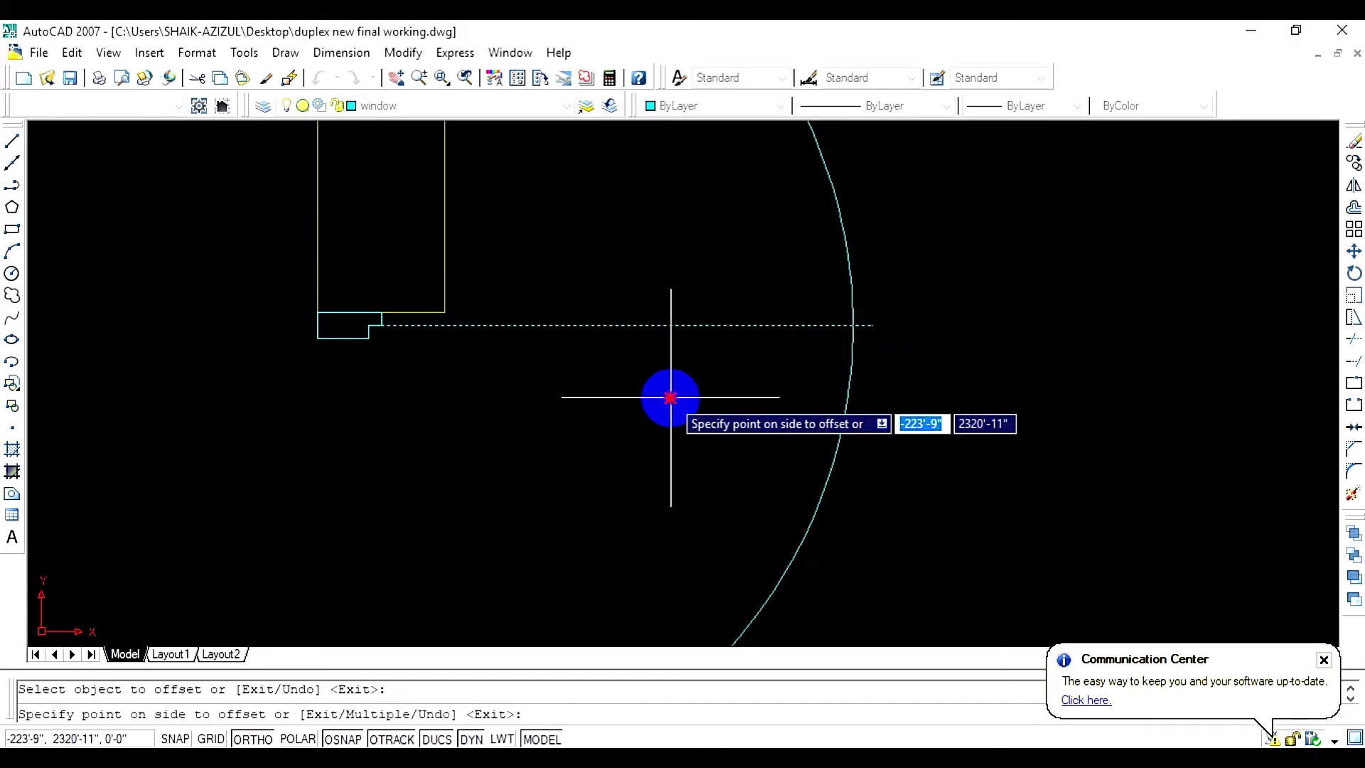
pyautogui.click(664, 396)
pyautogui.press('Escape')
pyautogui.scroll(4, 370, 313)
pyautogui.press('Return')
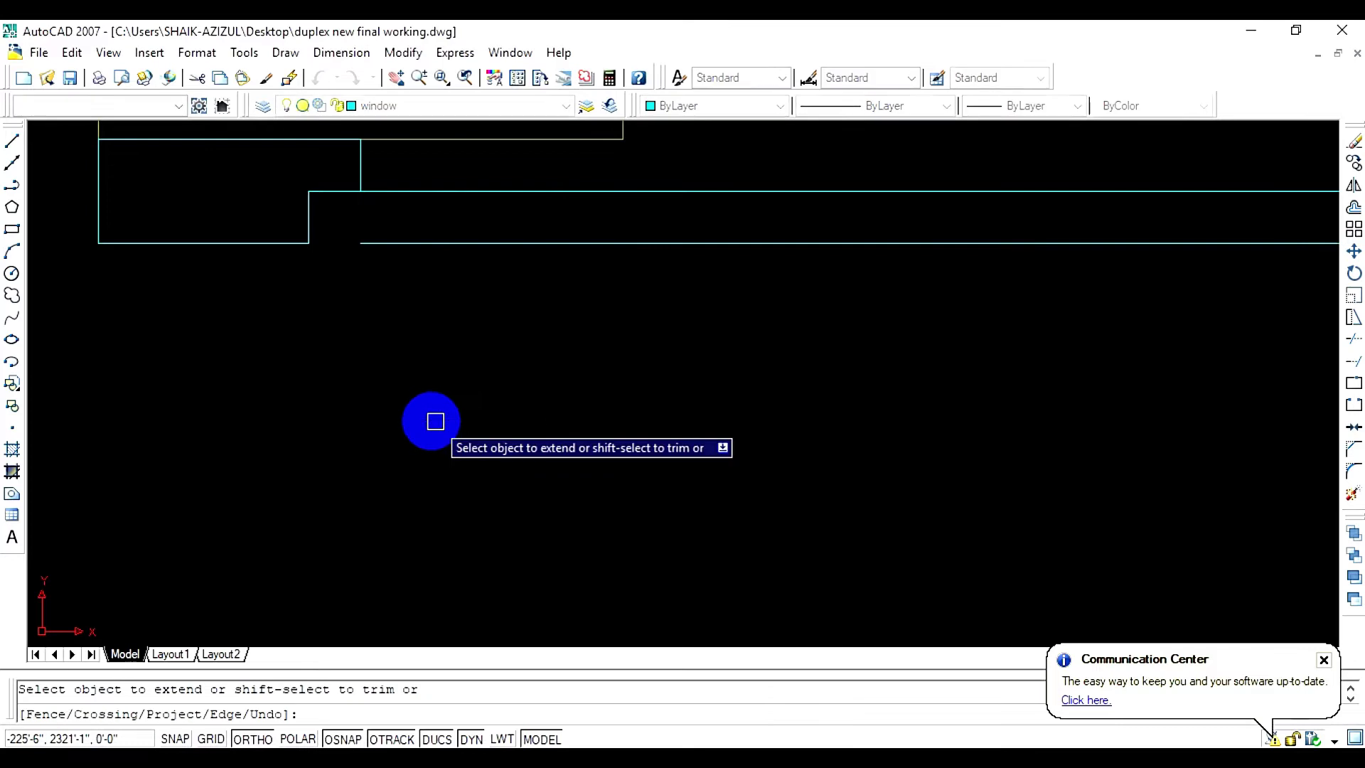
pyautogui.scroll(-5, 436, 350)
pyautogui.press('Escape')
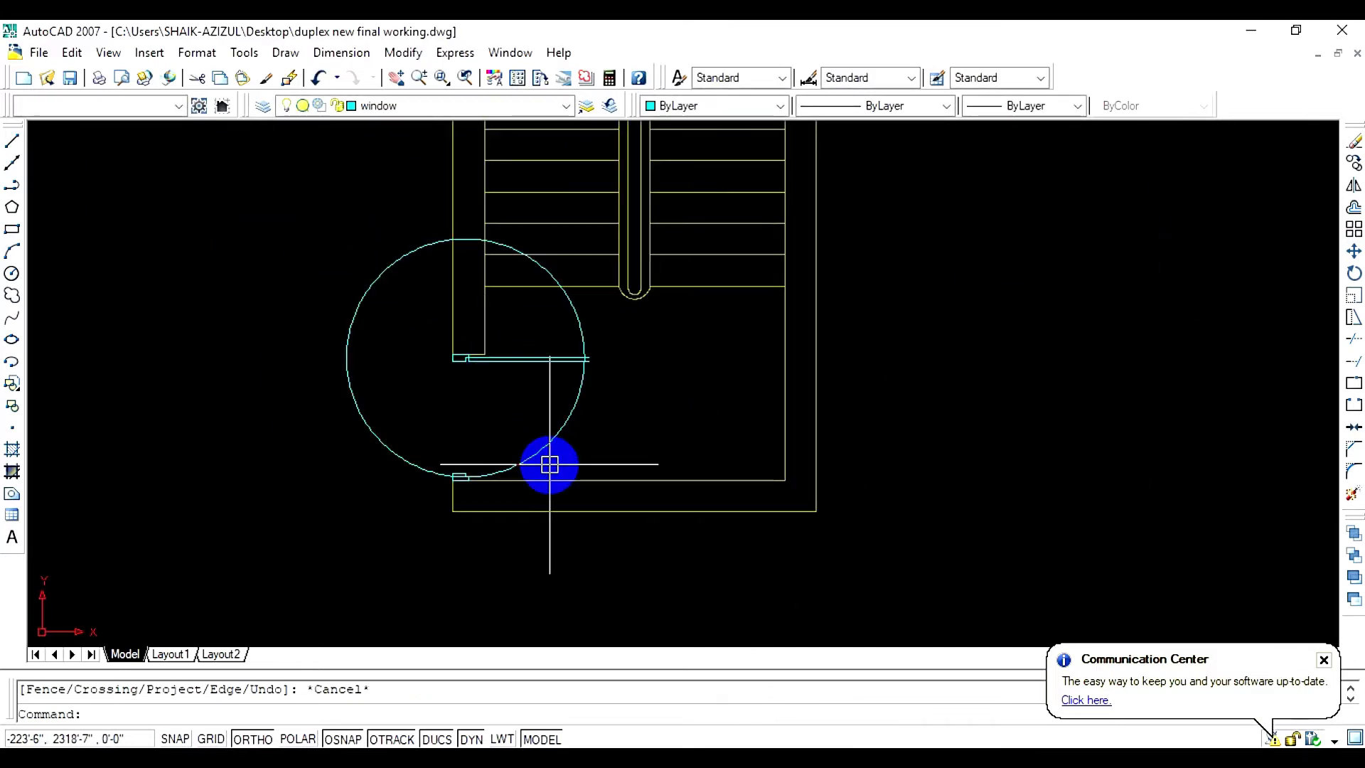
# Trim the circle to a quarter-circle swing arc between the leaf and the lower frame, and cut the leaf lines at the arc
pyautogui.write('tr')
pyautogui.press('Return')
pyautogui.press('Return')
pyautogui.scroll(8, 545, 451)
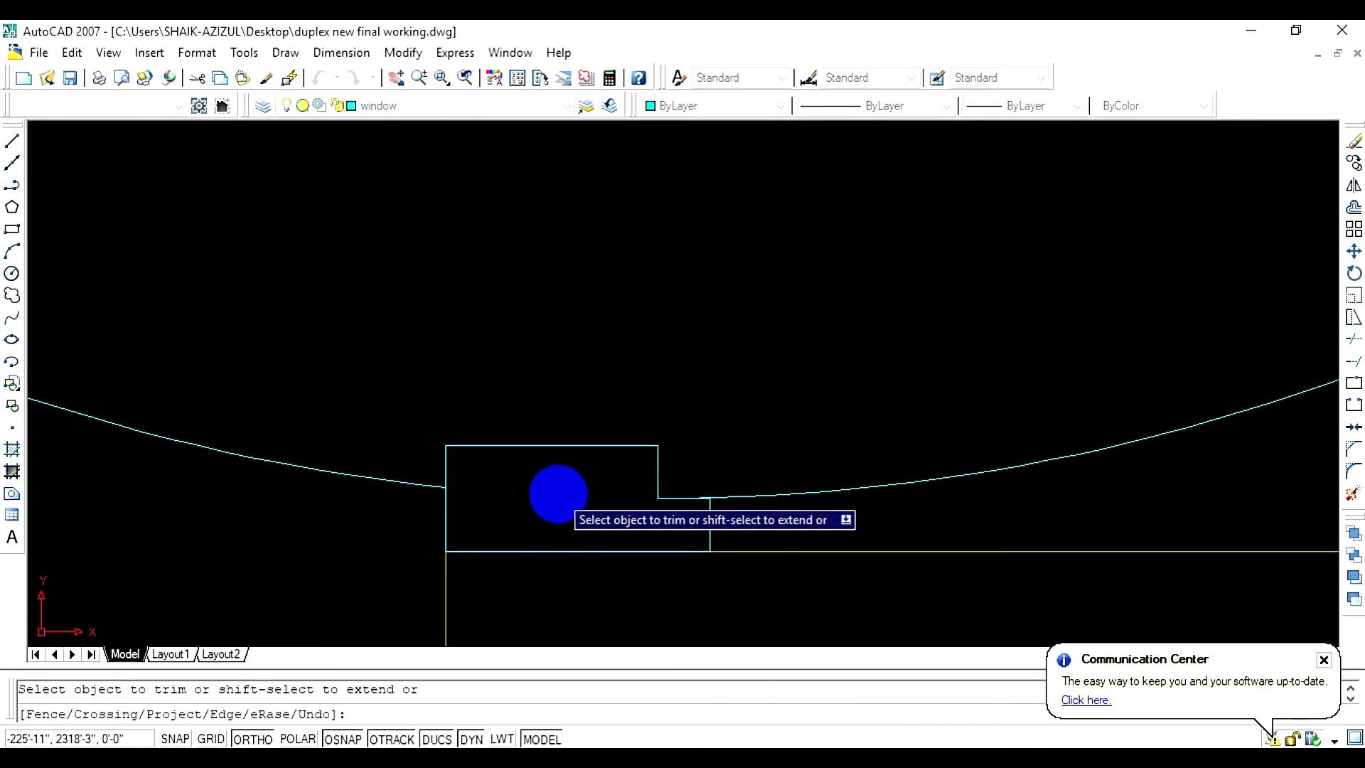
pyautogui.scroll(-5, 756, 143)
pyautogui.moveTo(807, 259); pyautogui.dragTo(813, 300, button='middle')
pyautogui.scroll(-4, 853, 322)
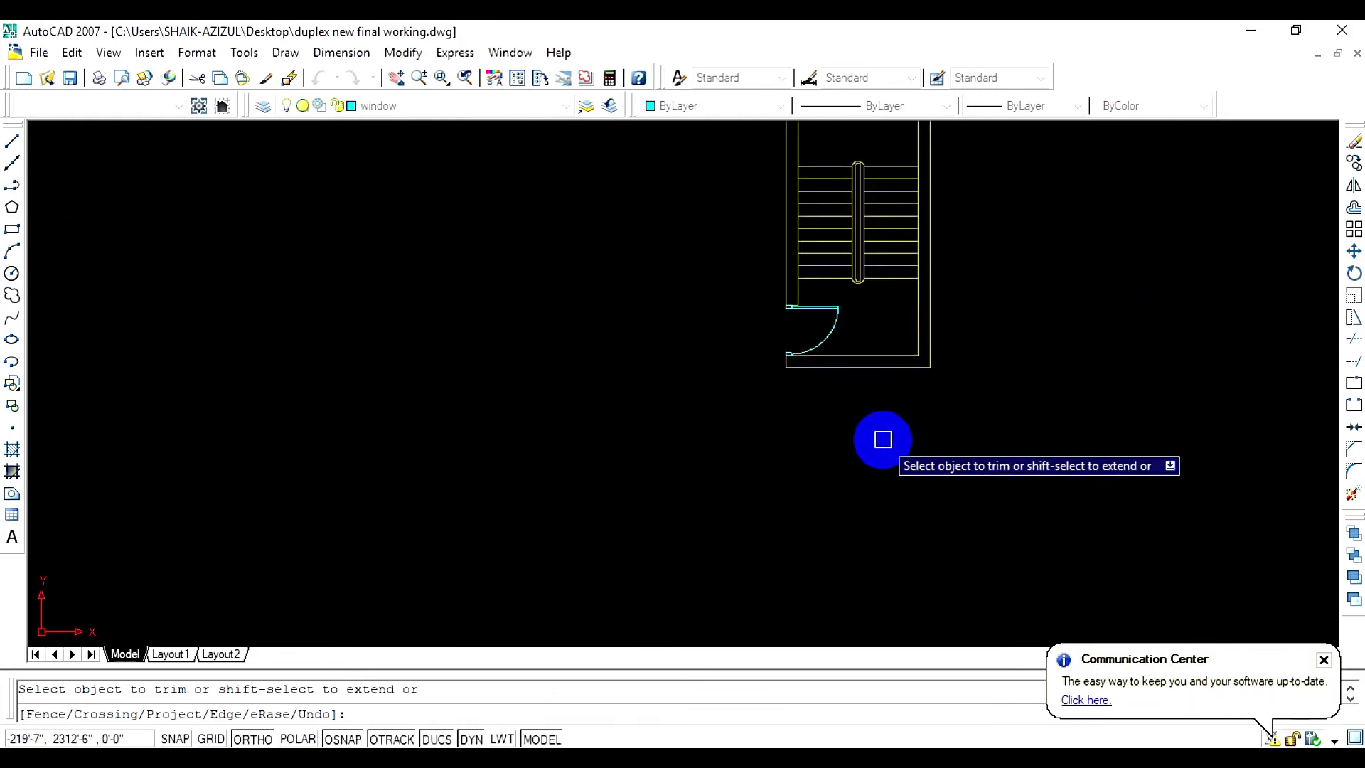
pyautogui.moveTo(881, 439); pyautogui.dragTo(882, 479, button='middle')
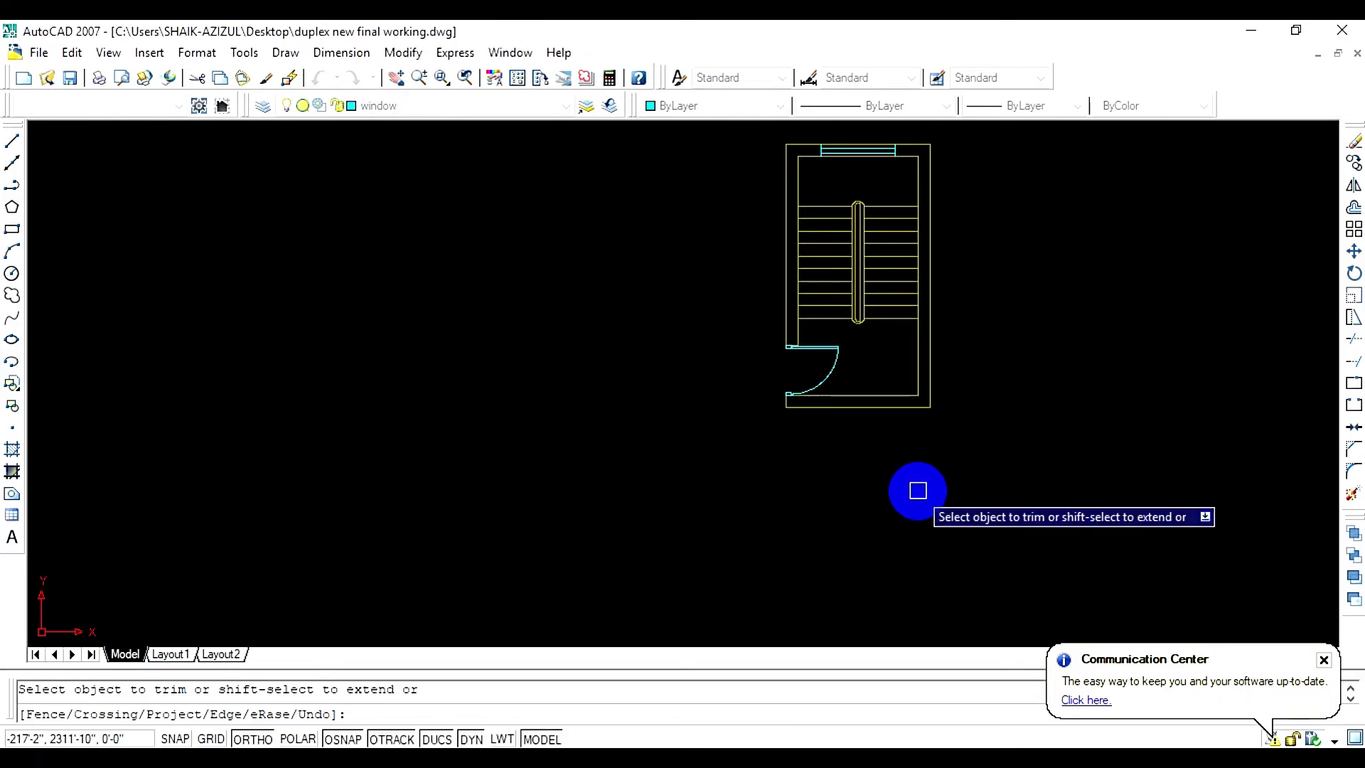
pyautogui.press('Escape')
# Mirror the door leaf, swing arc and both frames about the horizontal wall end above the opening, keeping the source objects
pyautogui.scroll(5, 823, 366)
pyautogui.click(990, 241)
pyautogui.click(750, 418)
pyautogui.scroll(5, 671, 307)
pyautogui.moveTo(670, 307)
pyautogui.mouseDown(button='middle')
pyautogui.moveTo(670, 325)
pyautogui.moveTo(632, 309)
pyautogui.mouseUp(button='middle')
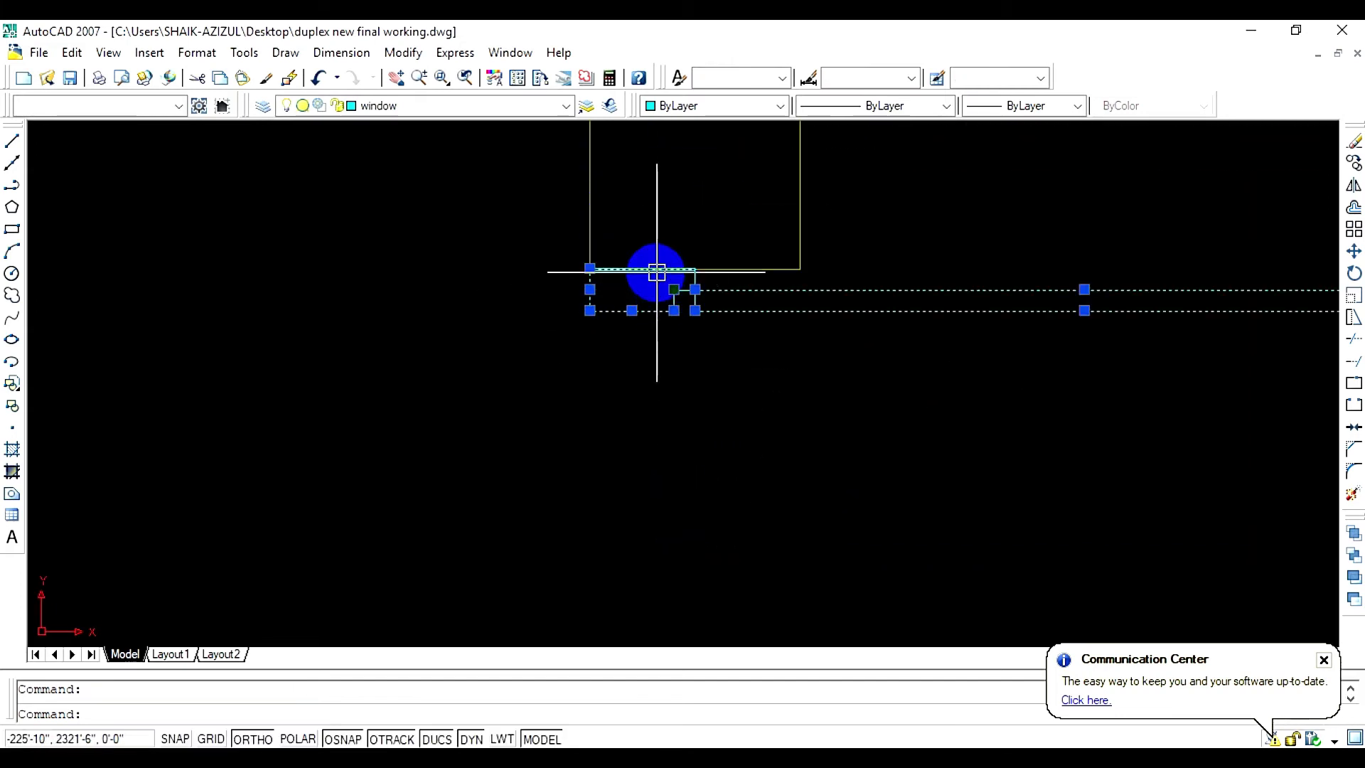
pyautogui.click(657, 272)
pyautogui.scroll(3, 693, 282)
pyautogui.click(686, 274)
pyautogui.click(649, 300)
pyautogui.click(603, 332)
pyautogui.scroll(-4, 602, 332)
pyautogui.moveTo(703, 465); pyautogui.dragTo(579, 151, button='middle')
pyautogui.scroll(6, 419, 519)
pyautogui.click(458, 559)
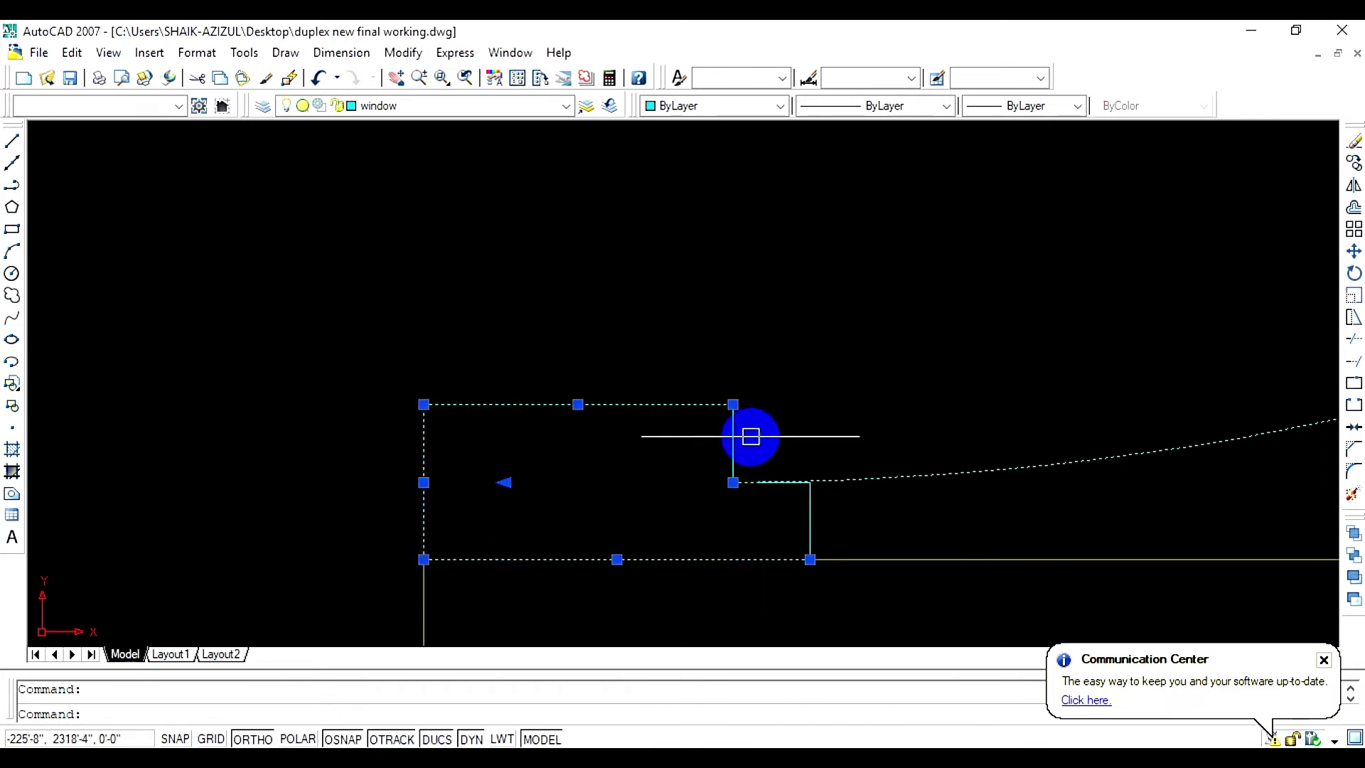
pyautogui.scroll(-5, 636, 426)
pyautogui.scroll(-2, 572, 203)
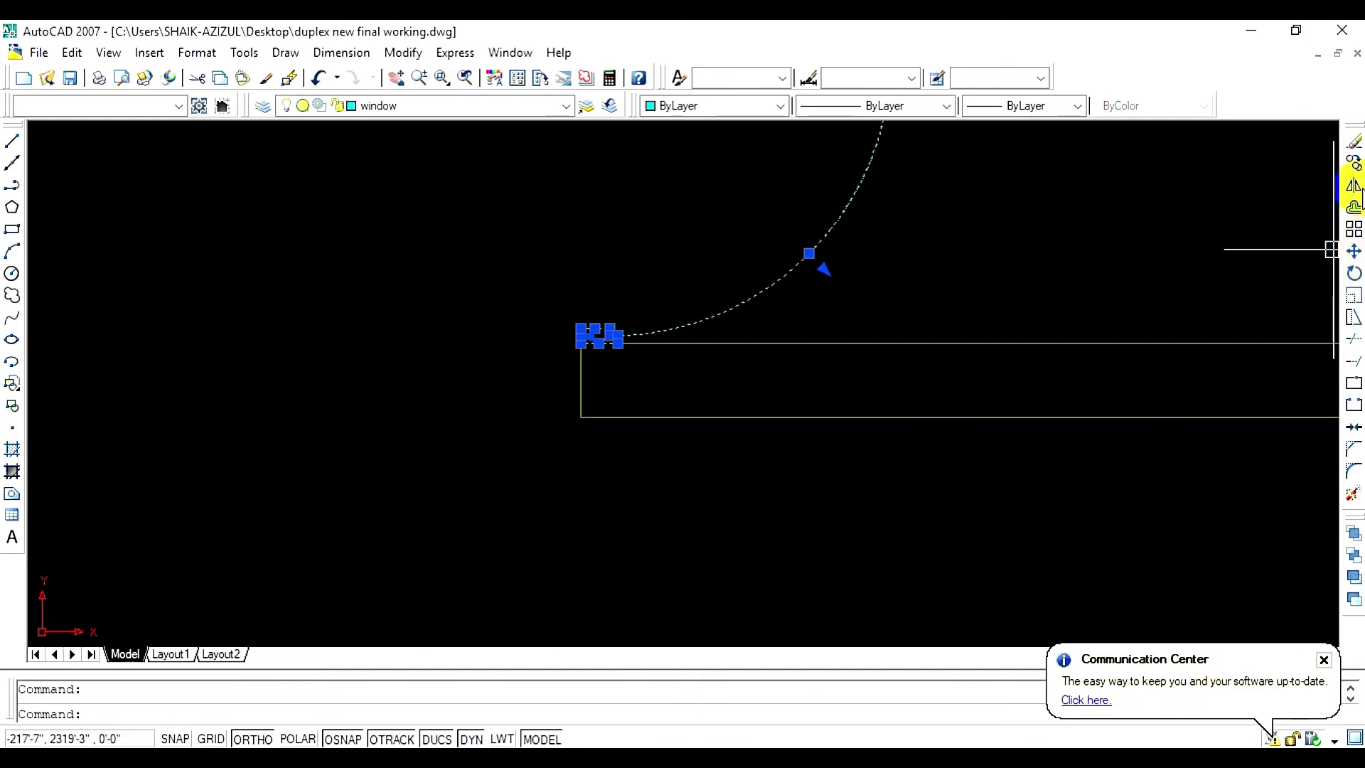
pyautogui.click(1354, 184)
pyautogui.scroll(-5, 579, 317)
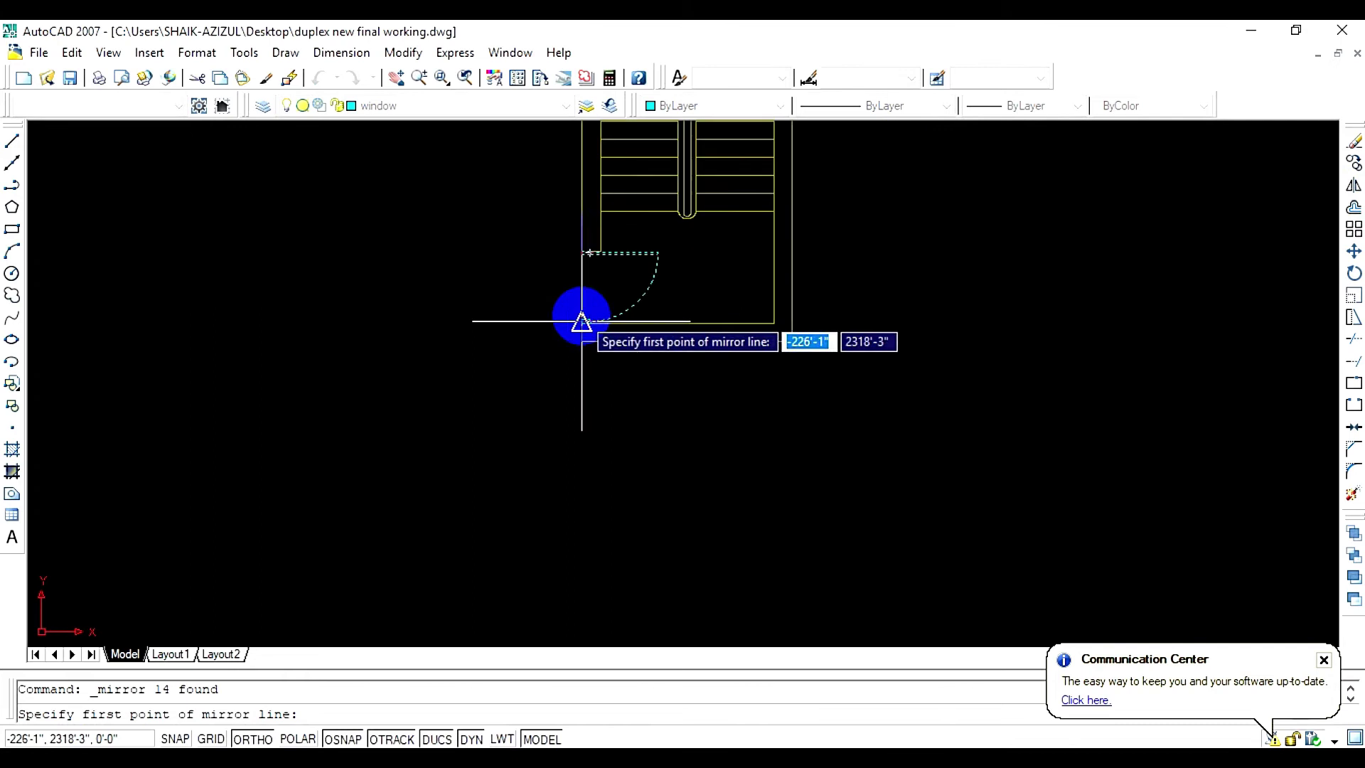
pyautogui.scroll(5, 579, 246)
pyautogui.click(575, 244)
pyautogui.click(575, 243)
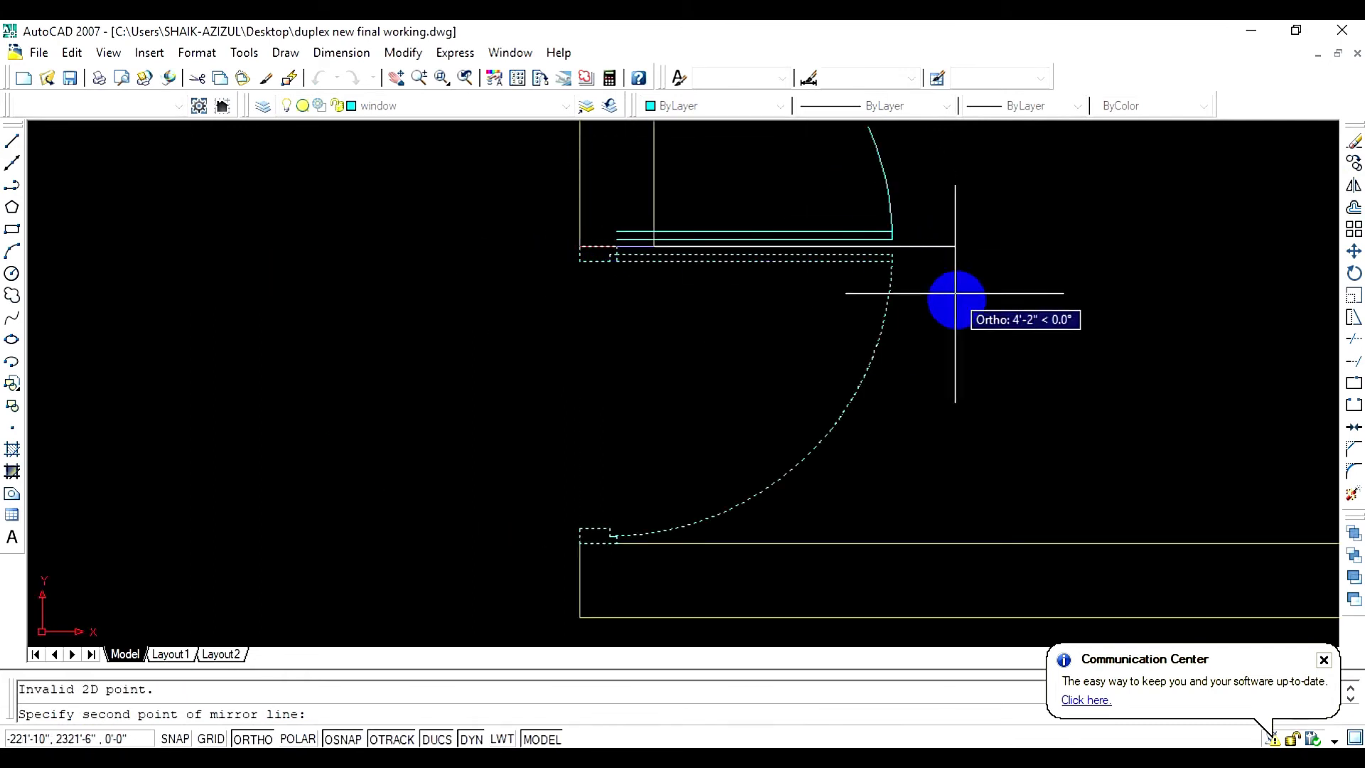
pyautogui.scroll(-6, 953, 306)
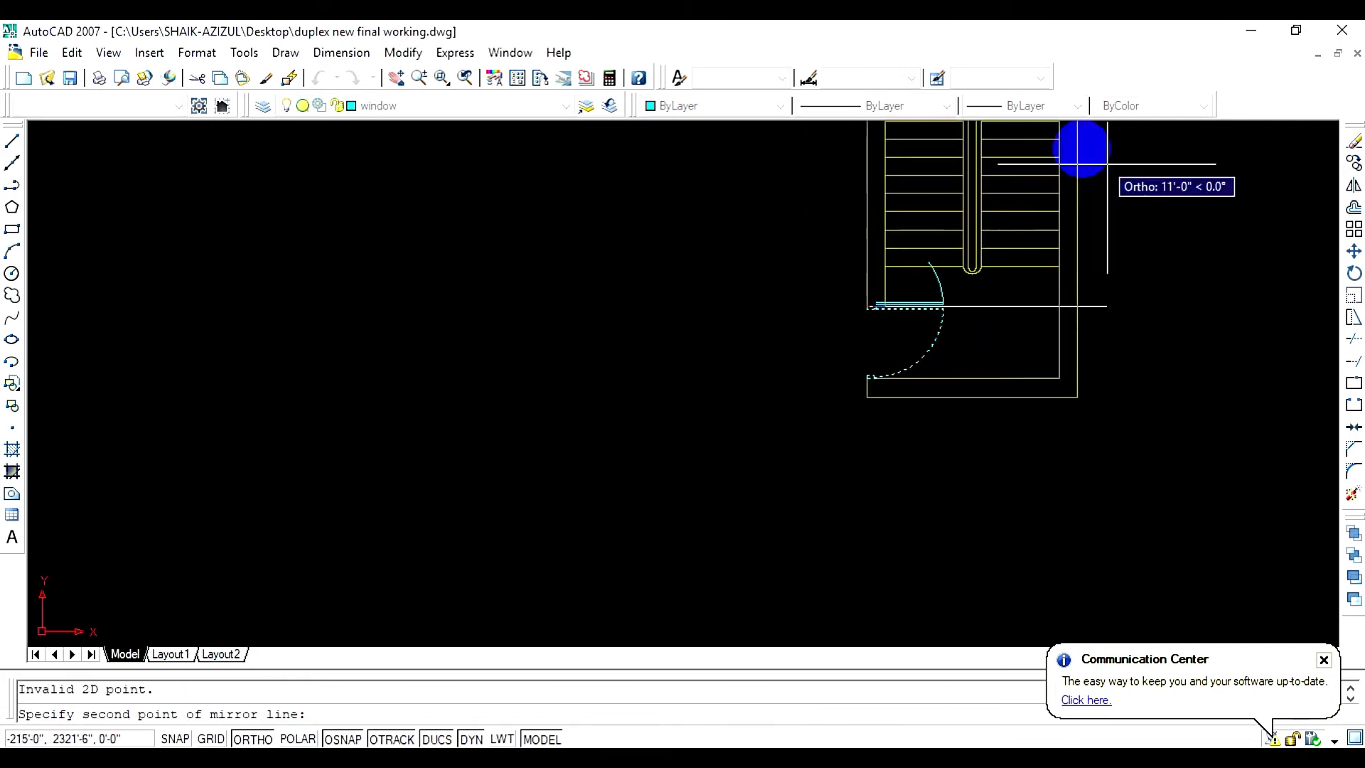
pyautogui.click(1051, 306)
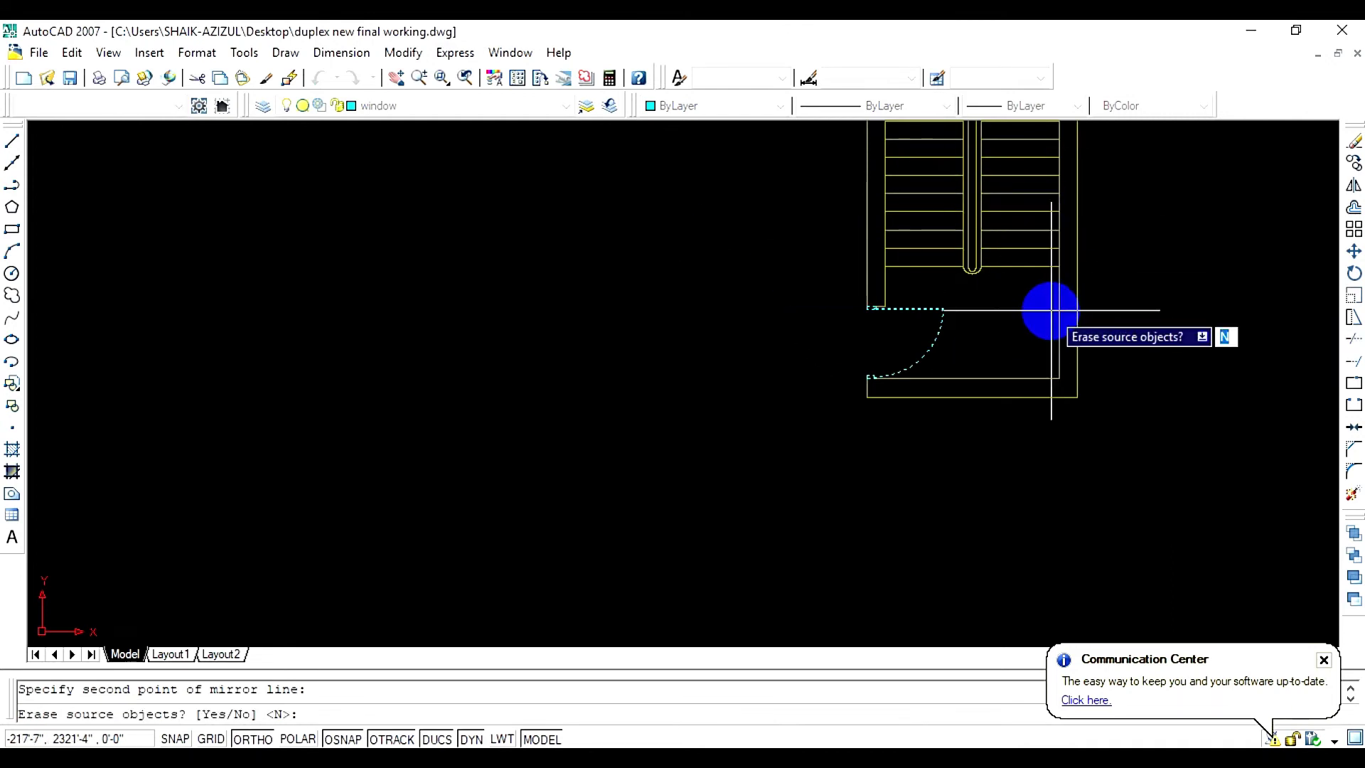
pyautogui.rightClick(1036, 315)
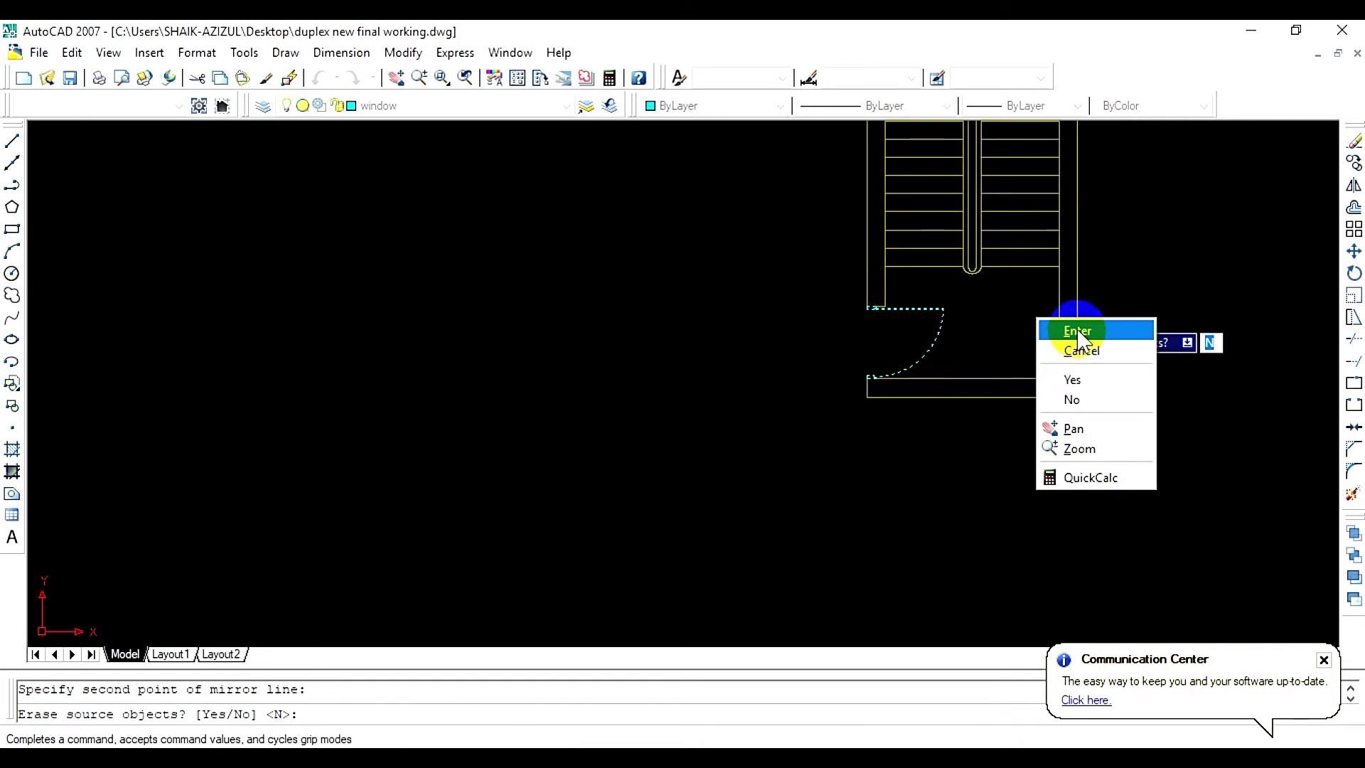
pyautogui.click(1077, 331)
pyautogui.scroll(5, 811, 358)
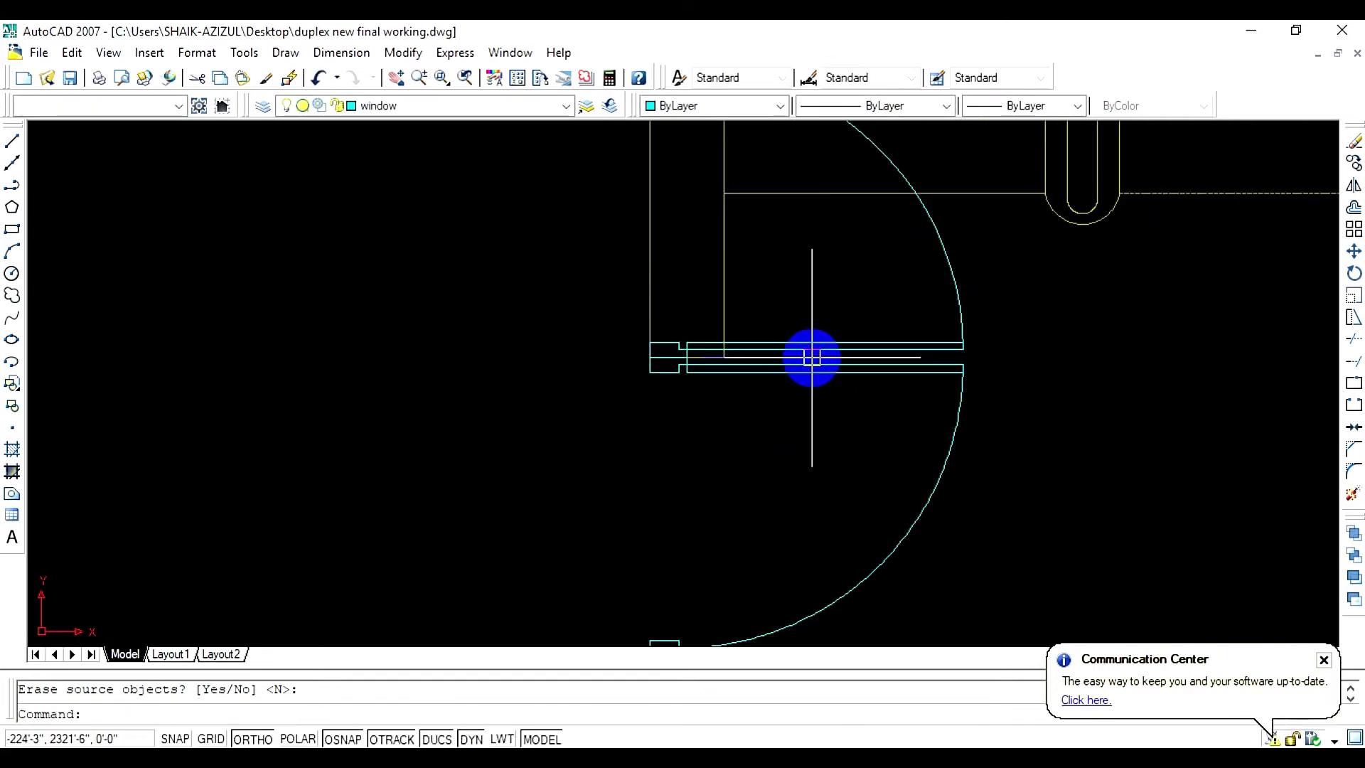
# Erase the original door leaf and the original upper frame below the wall end
pyautogui.click(960, 367)
pyautogui.press('Delete')
pyautogui.scroll(5, 680, 383)
pyautogui.click(491, 366)
pyautogui.press('Delete')
pyautogui.click(685, 332)
pyautogui.press('Delete')
pyautogui.scroll(-5, 703, 373)
# Erase the original swing arc and the original lower frame
pyautogui.click(881, 425)
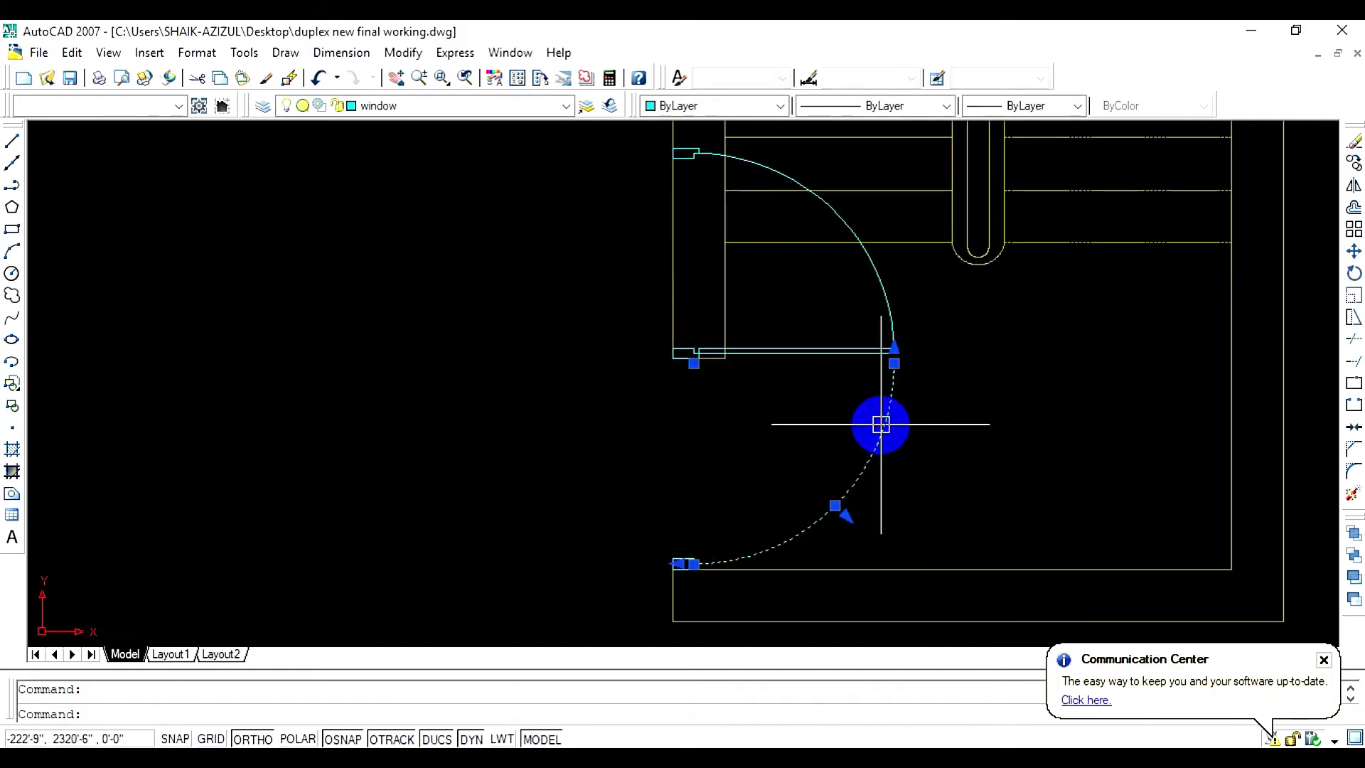
pyautogui.press('Delete')
pyautogui.scroll(5, 689, 561)
pyautogui.click(850, 496)
pyautogui.click(560, 585)
pyautogui.press('Delete')
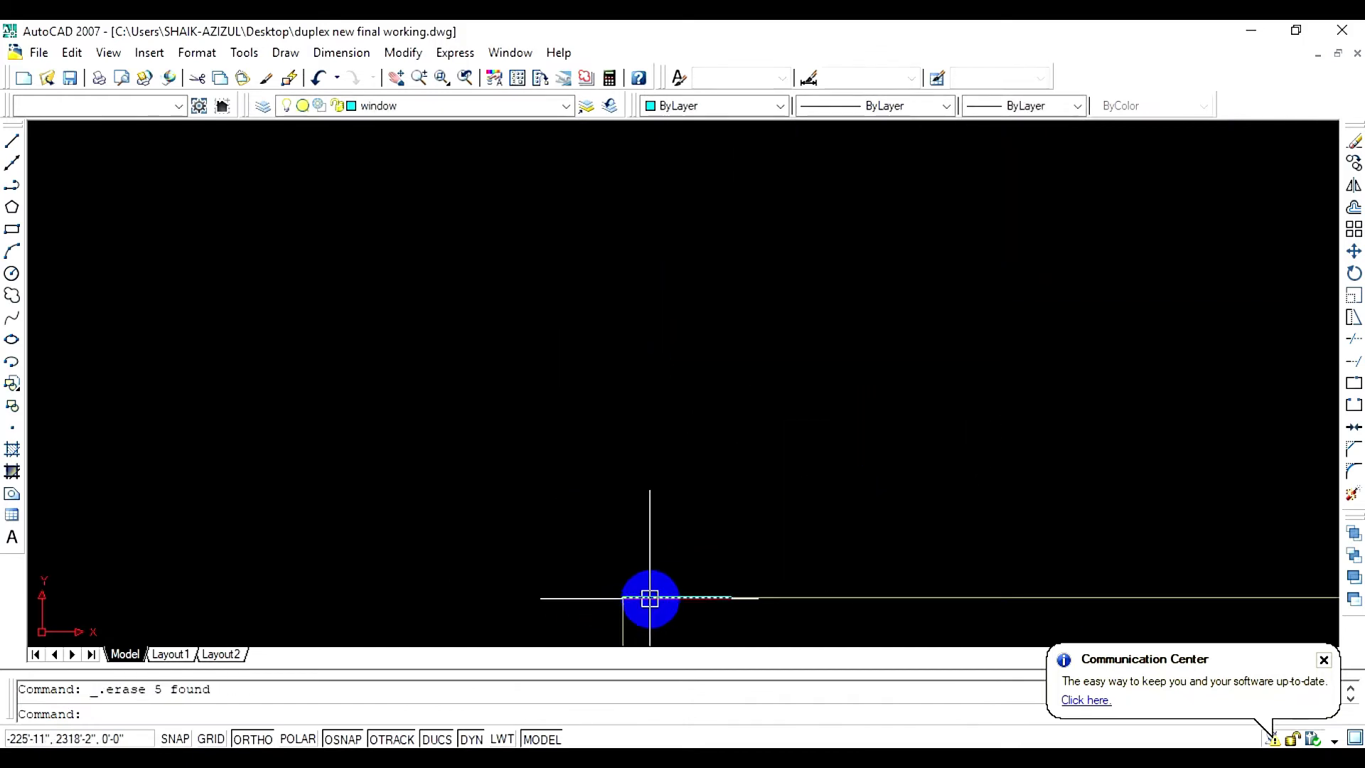
# Move the mirrored door leaf, swing arc and frames straight down from the upper wall end's outer corner to the lower wall's outer corner
pyautogui.scroll(-5, 649, 598)
pyautogui.click(971, 214)
pyautogui.click(761, 315)
pyautogui.moveTo(762, 315); pyautogui.dragTo(767, 450, button='middle')
pyautogui.scroll(5, 673, 391)
pyautogui.click(673, 415)
pyautogui.scroll(6, 707, 420)
pyautogui.click(786, 430)
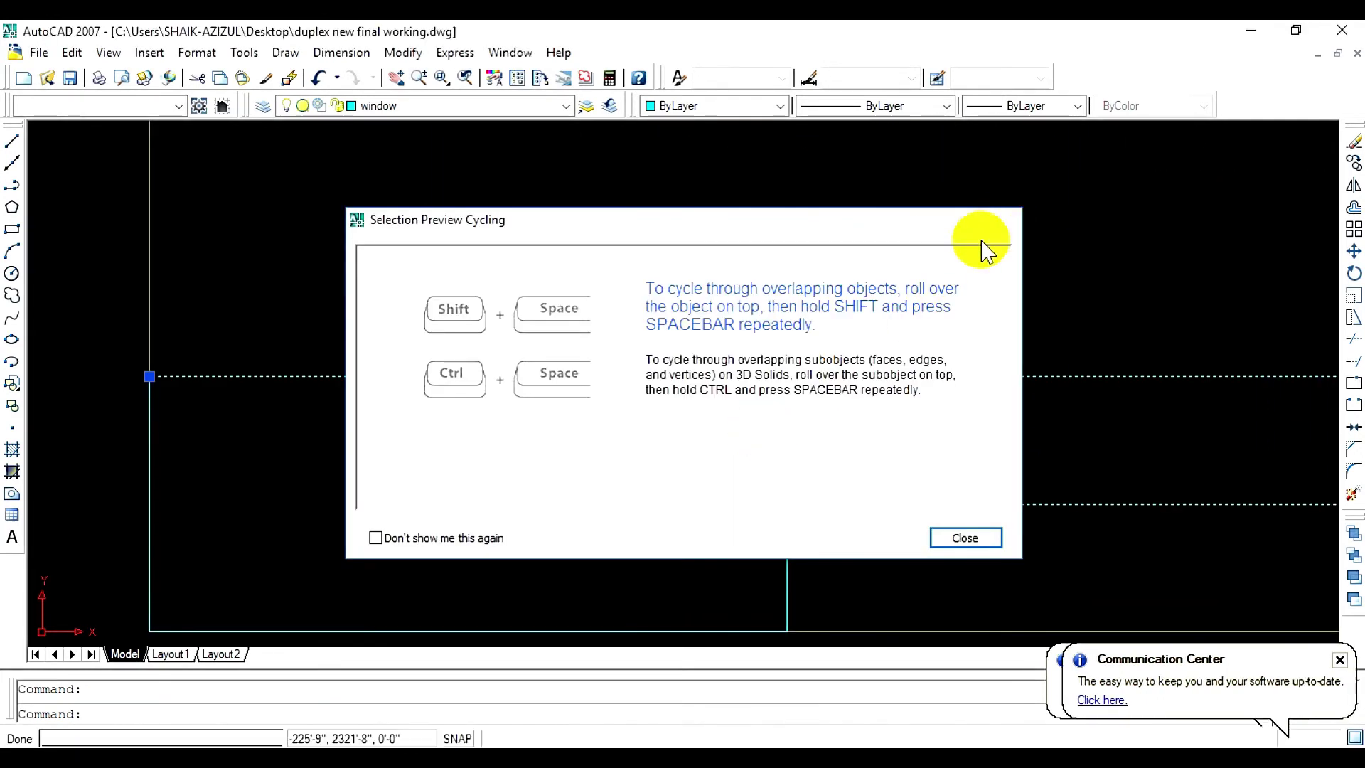
pyautogui.click(1003, 221)
pyautogui.click(702, 417)
pyautogui.click(649, 418)
pyautogui.scroll(-2, 761, 465)
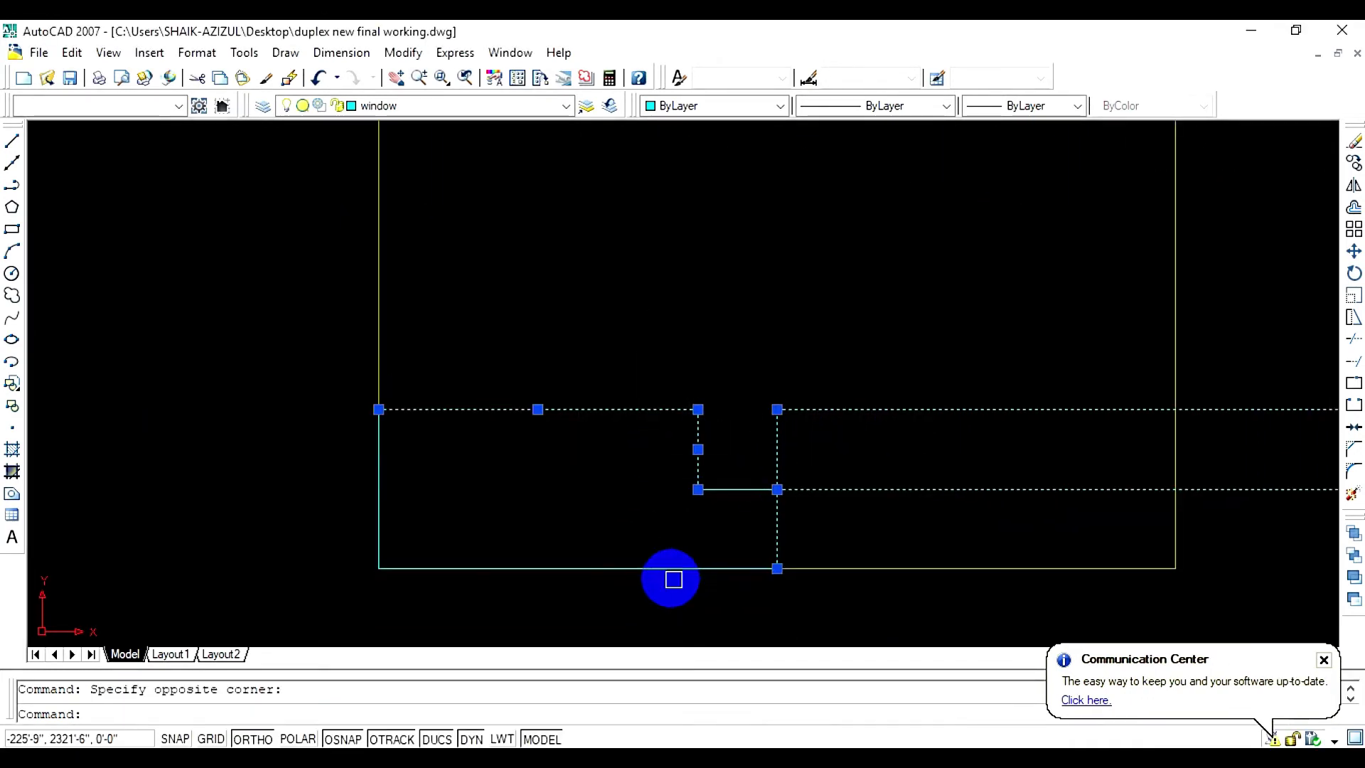
pyautogui.scroll(-6, 675, 498)
pyautogui.scroll(-6, 788, 398)
pyautogui.scroll(12, 758, 233)
pyautogui.click(982, 169)
pyautogui.click(668, 462)
pyautogui.click(505, 310)
pyautogui.scroll(-4, 867, 465)
pyautogui.write('m')
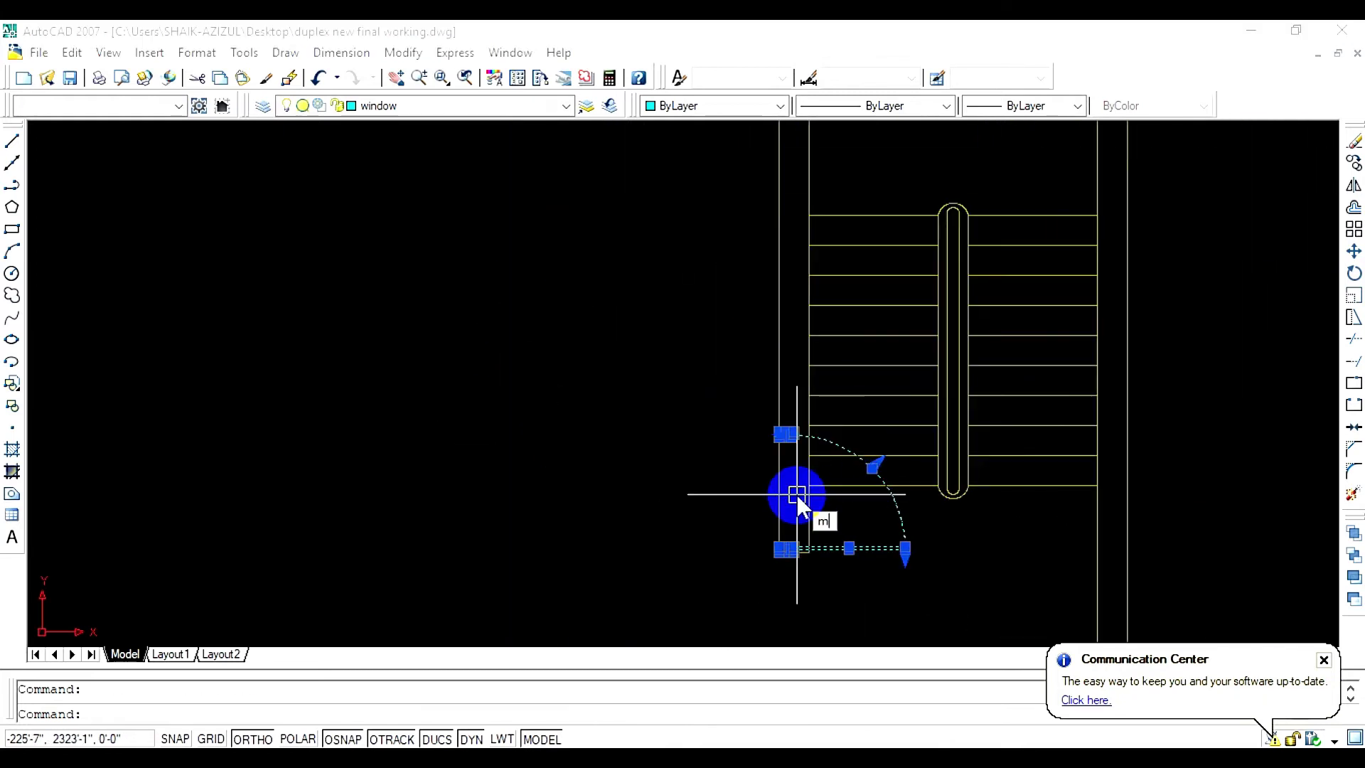
pyautogui.press('Return')
pyautogui.scroll(3, 675, 412)
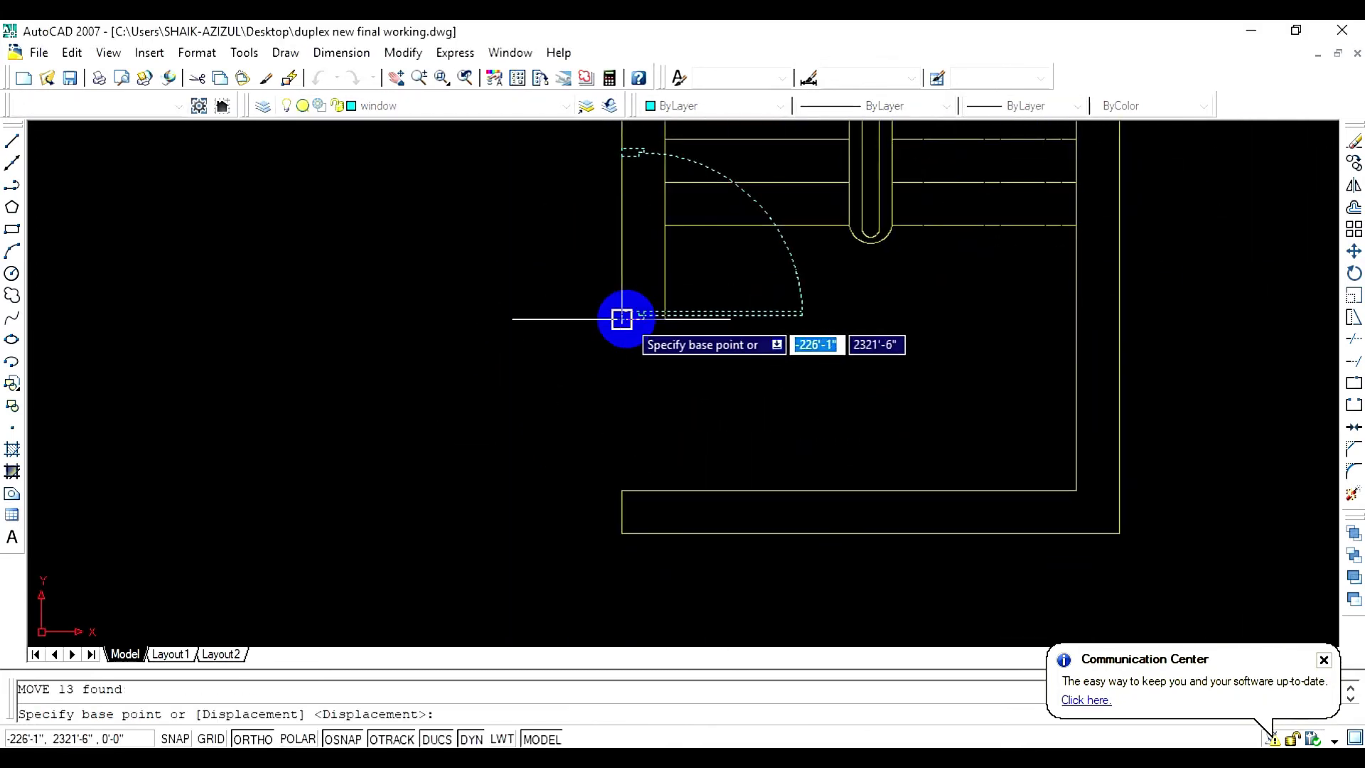
pyautogui.click(624, 313)
pyautogui.click(623, 478)
# Erase the short stray rebate line left inside the wall above the upper frame
pyautogui.scroll(5, 640, 283)
pyautogui.click(771, 171)
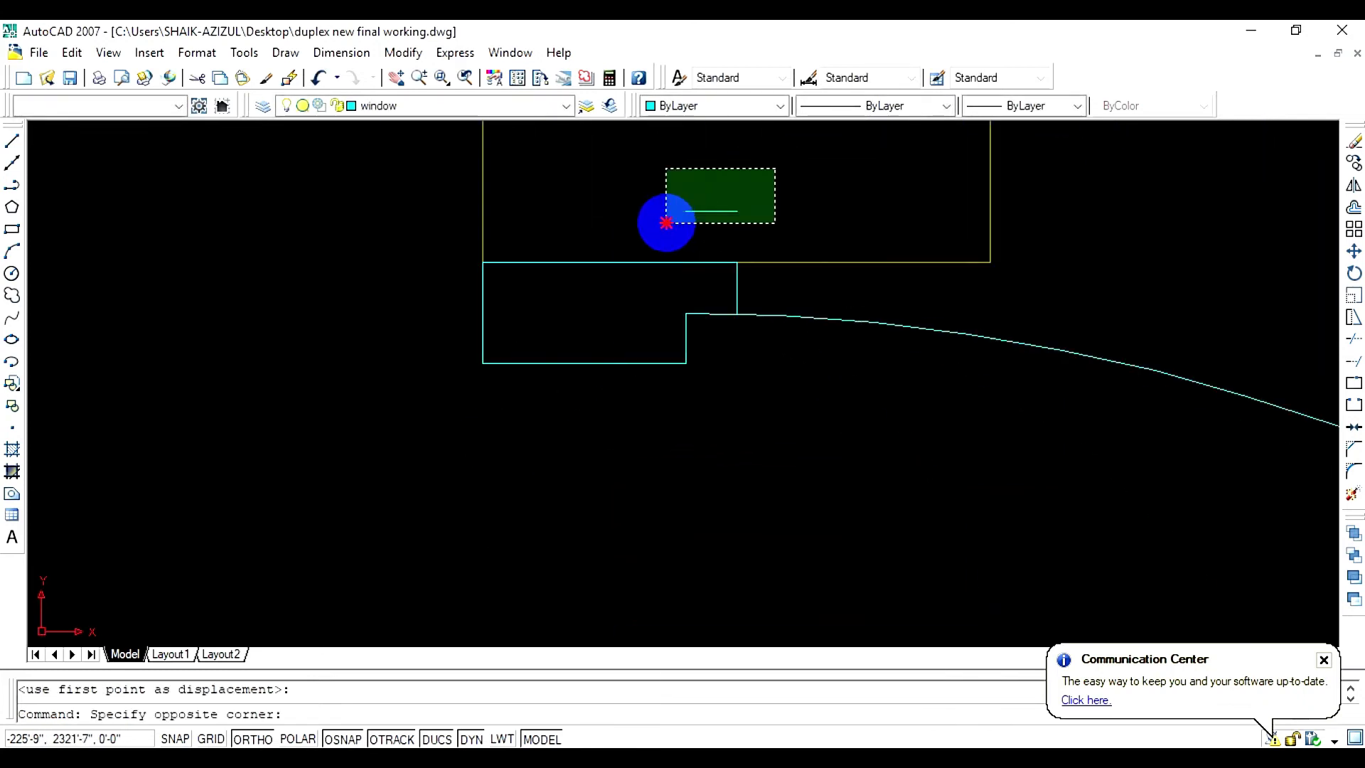
pyautogui.click(664, 220)
pyautogui.press('Delete')
pyautogui.scroll(-6, 730, 204)
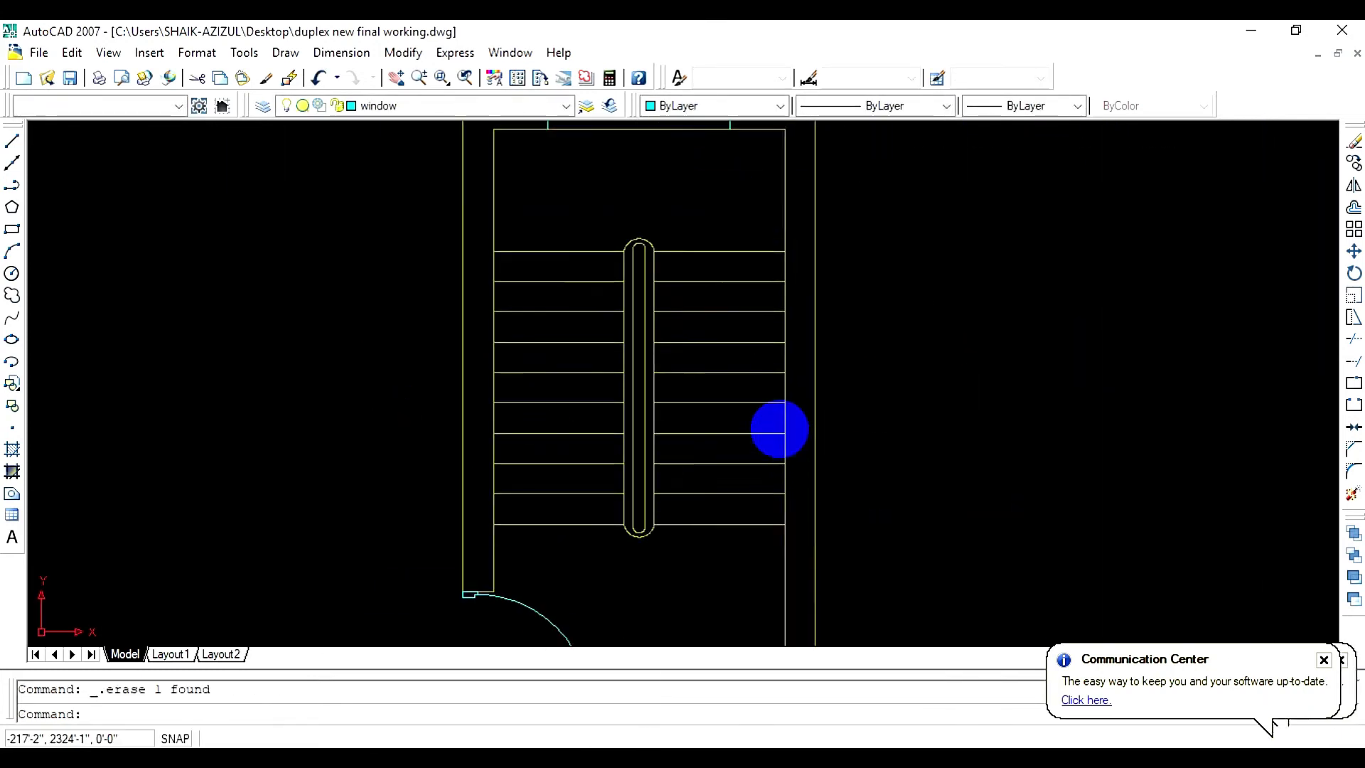
# Draw a short horizontal line closing the gap between the lower frame's rebate and the door leaf
pyautogui.scroll(3, 714, 259)
pyautogui.scroll(-5, 822, 369)
pyautogui.scroll(6, 630, 553)
pyautogui.scroll(3, 534, 386)
pyautogui.write('l')
pyautogui.press('Return')
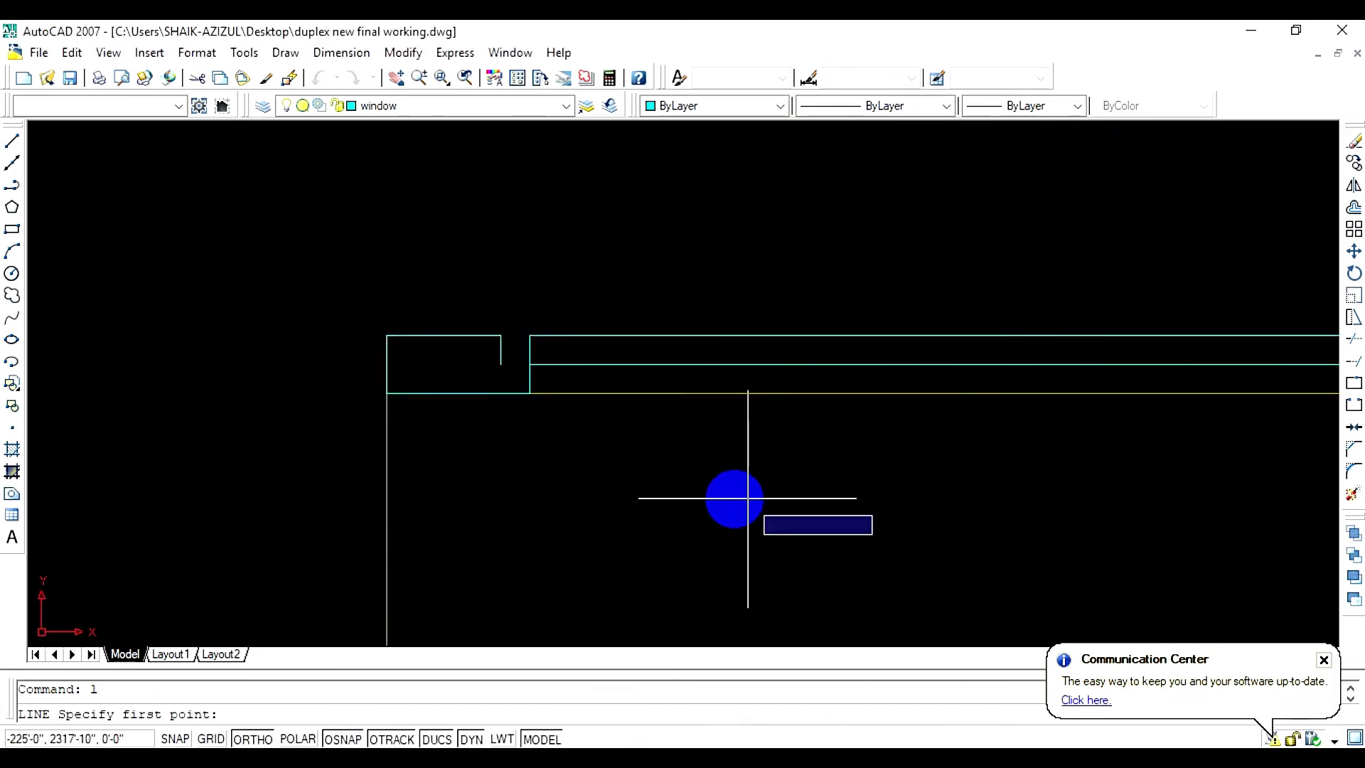
pyautogui.click(501, 364)
pyautogui.click(529, 364)
pyautogui.press('Escape')
pyautogui.scroll(-3, 687, 377)
# Draw a U-shaped travel line up the left flight, across the upper landing and down past the right flight
pyautogui.scroll(5, 673, 396)
pyautogui.write('l')
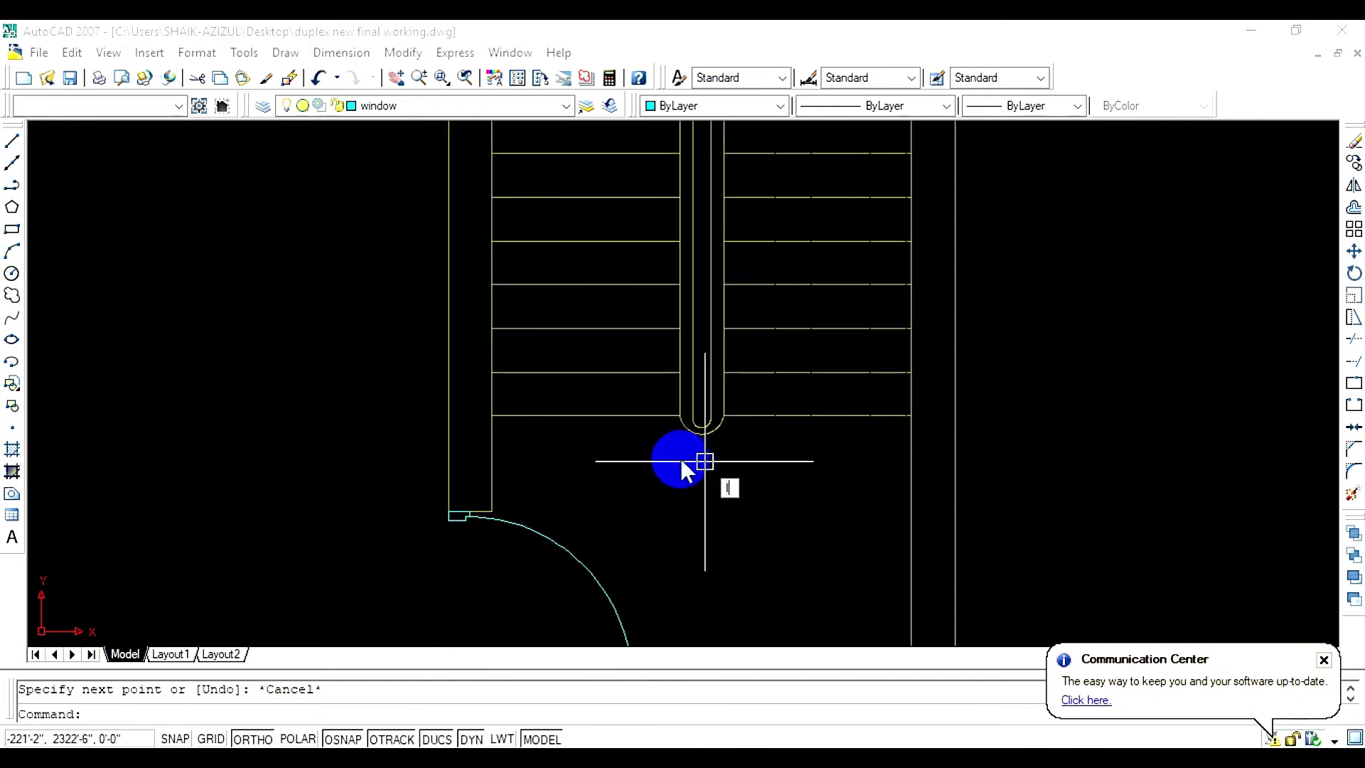
pyautogui.press('Return')
pyautogui.click(593, 441)
pyautogui.scroll(-4, 600, 313)
pyautogui.click(602, 161)
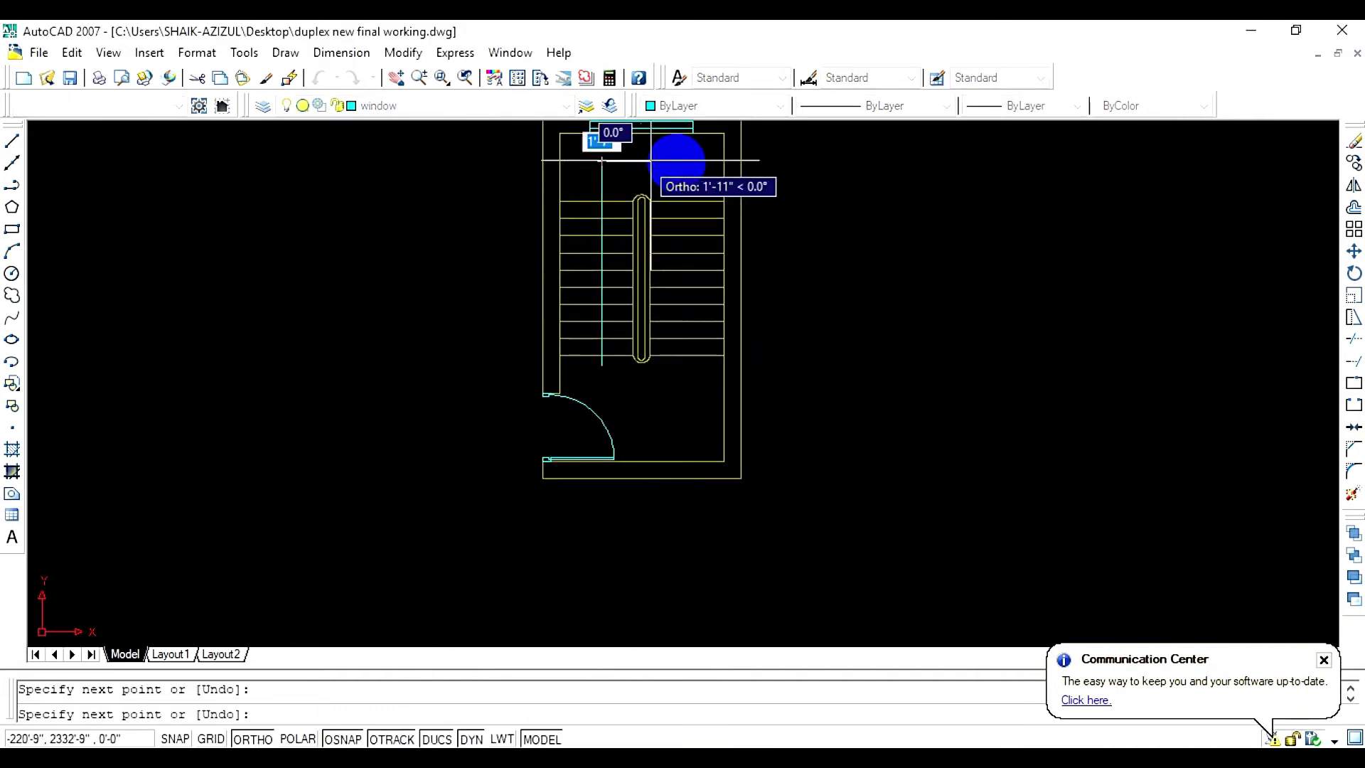
pyautogui.click(689, 161)
pyautogui.click(688, 412)
pyautogui.press('Escape')
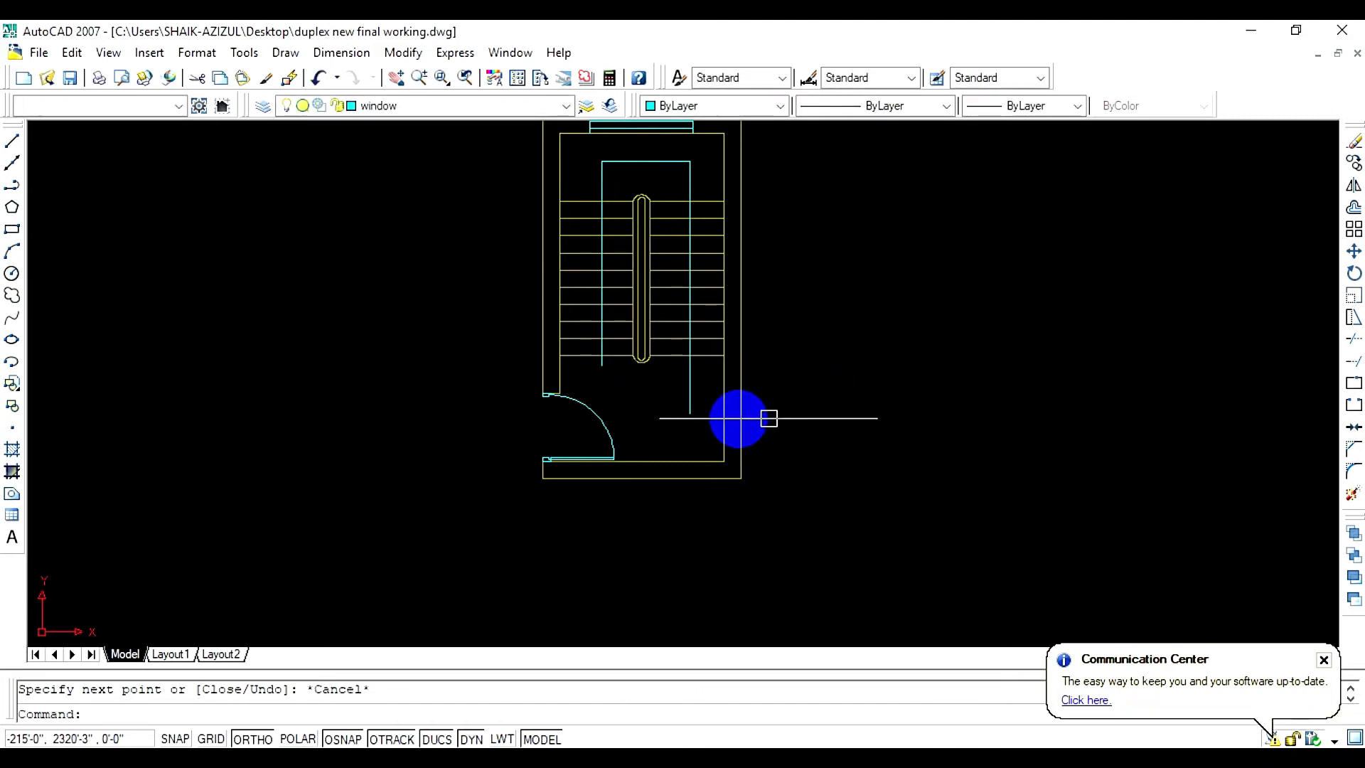
pyautogui.press('Escape')
# Draw a small arrowhead with lines at the lower end of the left flight's travel line, with Ortho off
pyautogui.scroll(7, 614, 370)
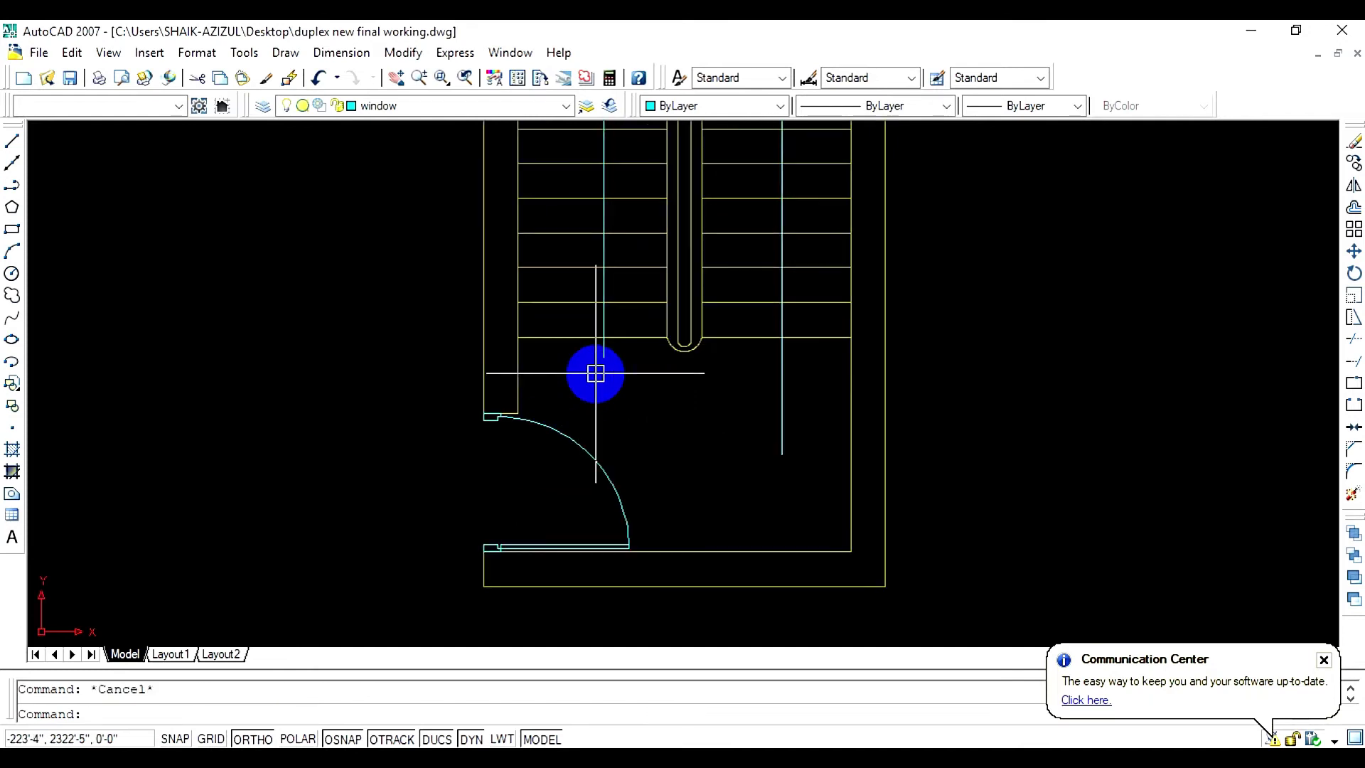
pyautogui.press('space')
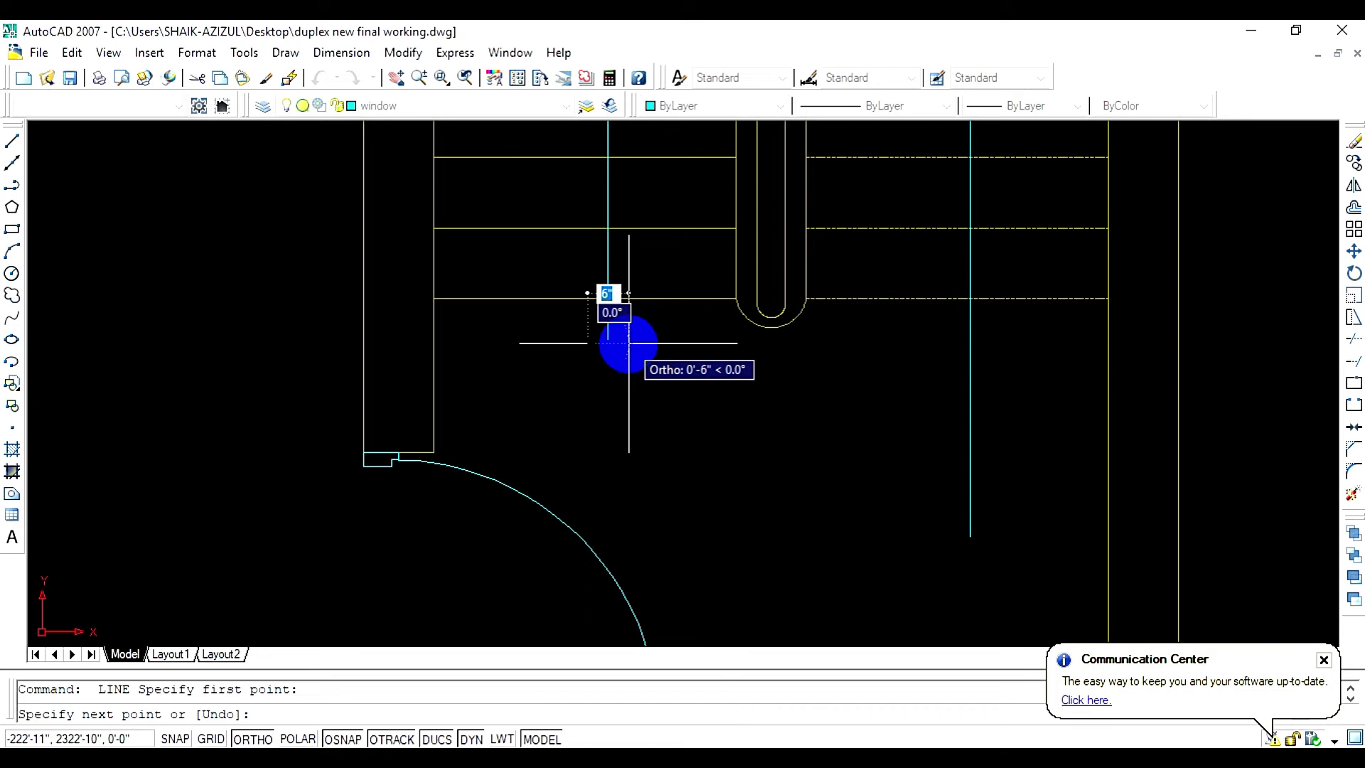
pyautogui.press('Escape')
pyautogui.scroll(5, 626, 342)
pyautogui.press('space')
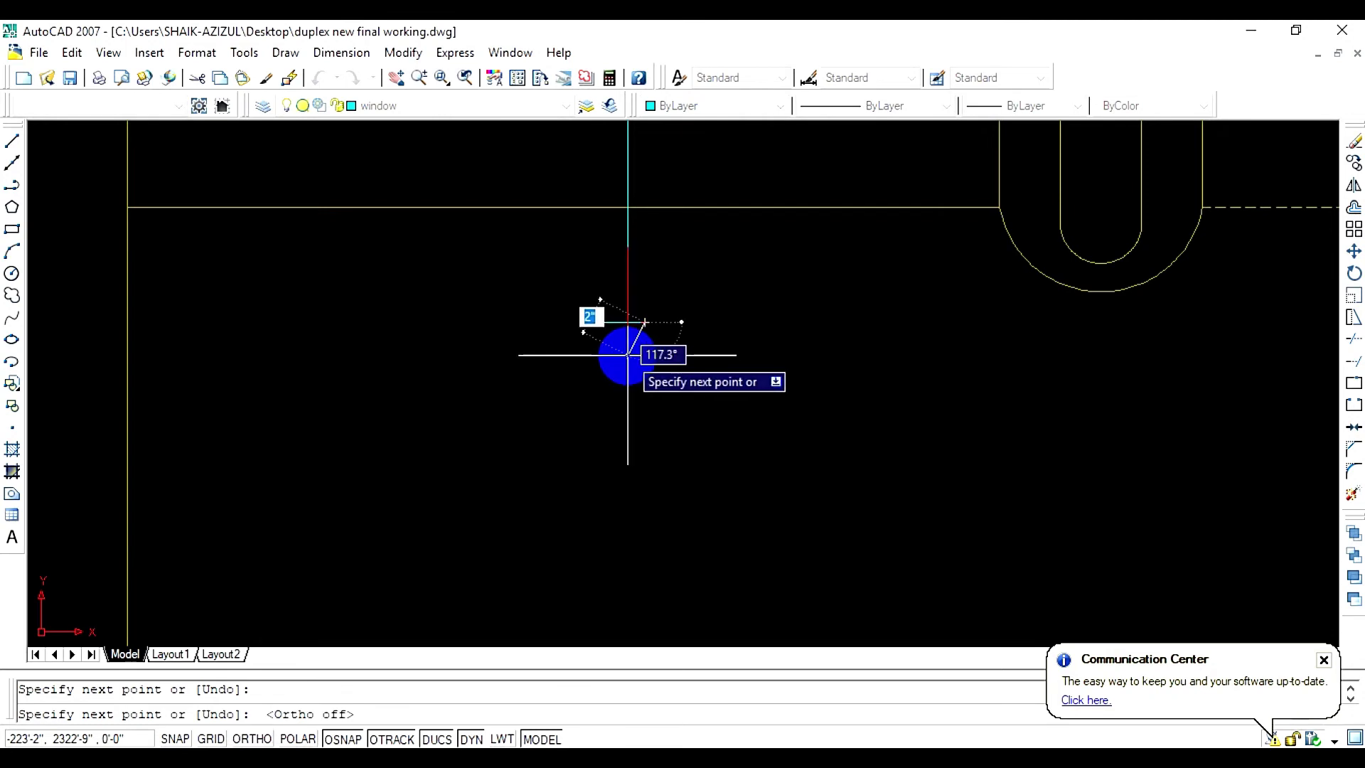
pyautogui.press('Escape')
pyautogui.scroll(-4, 729, 374)
pyautogui.moveTo(917, 430); pyautogui.dragTo(629, 322, button='middle')
pyautogui.scroll(3, 570, 344)
pyautogui.scroll(-3, 643, 327)
pyautogui.scroll(5, 668, 359)
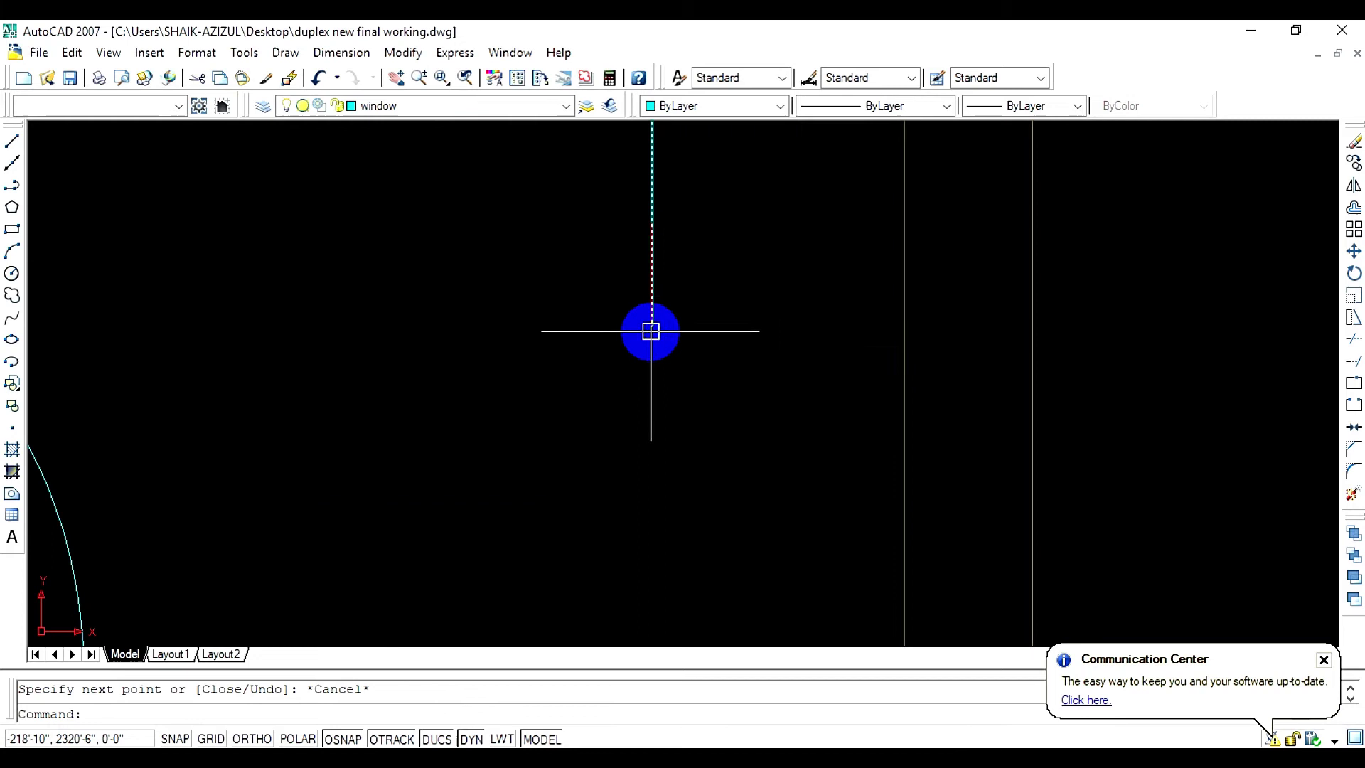
# Draw a small triangular arrowhead at the lower end of the right flight's travel line
pyautogui.press('space')
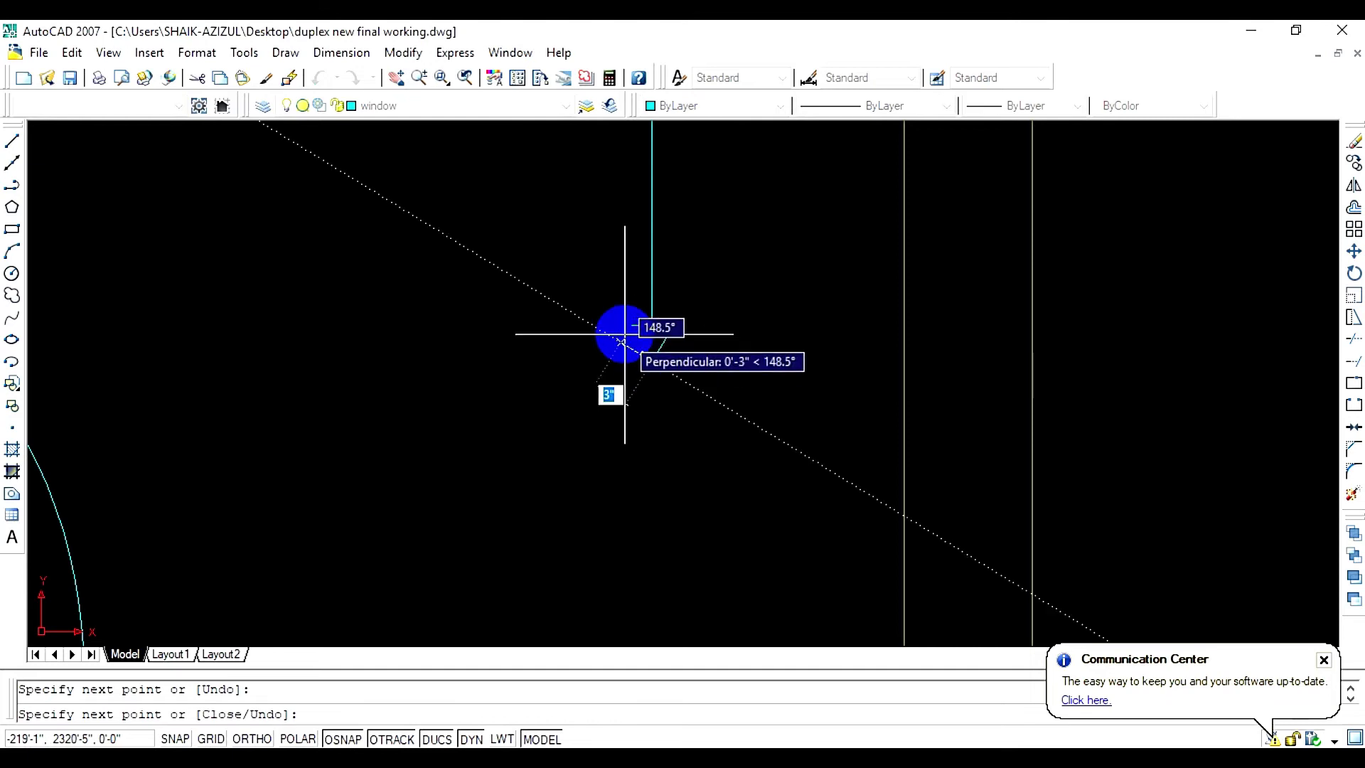
pyautogui.press('Escape')
pyautogui.scroll(-6, 709, 374)
pyautogui.moveTo(715, 317); pyautogui.dragTo(756, 601, button='middle')
pyautogui.scroll(-1, 756, 601)
pyautogui.scroll(-2, 693, 293)
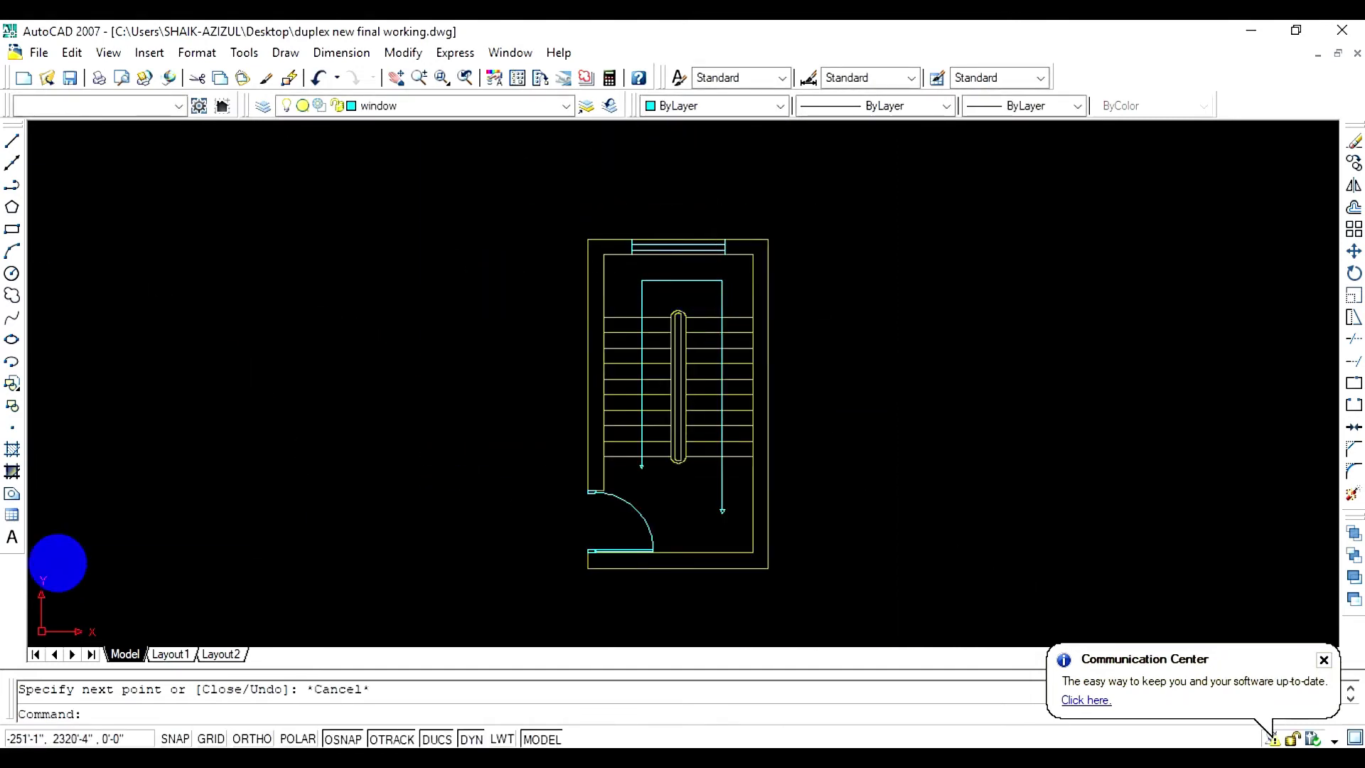
# Add a linear dimension for the window's width, placed just outside the upper wall
pyautogui.moveTo(720, 315); pyautogui.dragTo(732, 407, button='middle')
pyautogui.scroll(5, 768, 220)
pyautogui.click(344, 53)
pyautogui.click(359, 104)
pyautogui.click(498, 174)
pyautogui.click(767, 174)
pyautogui.click(753, 142)
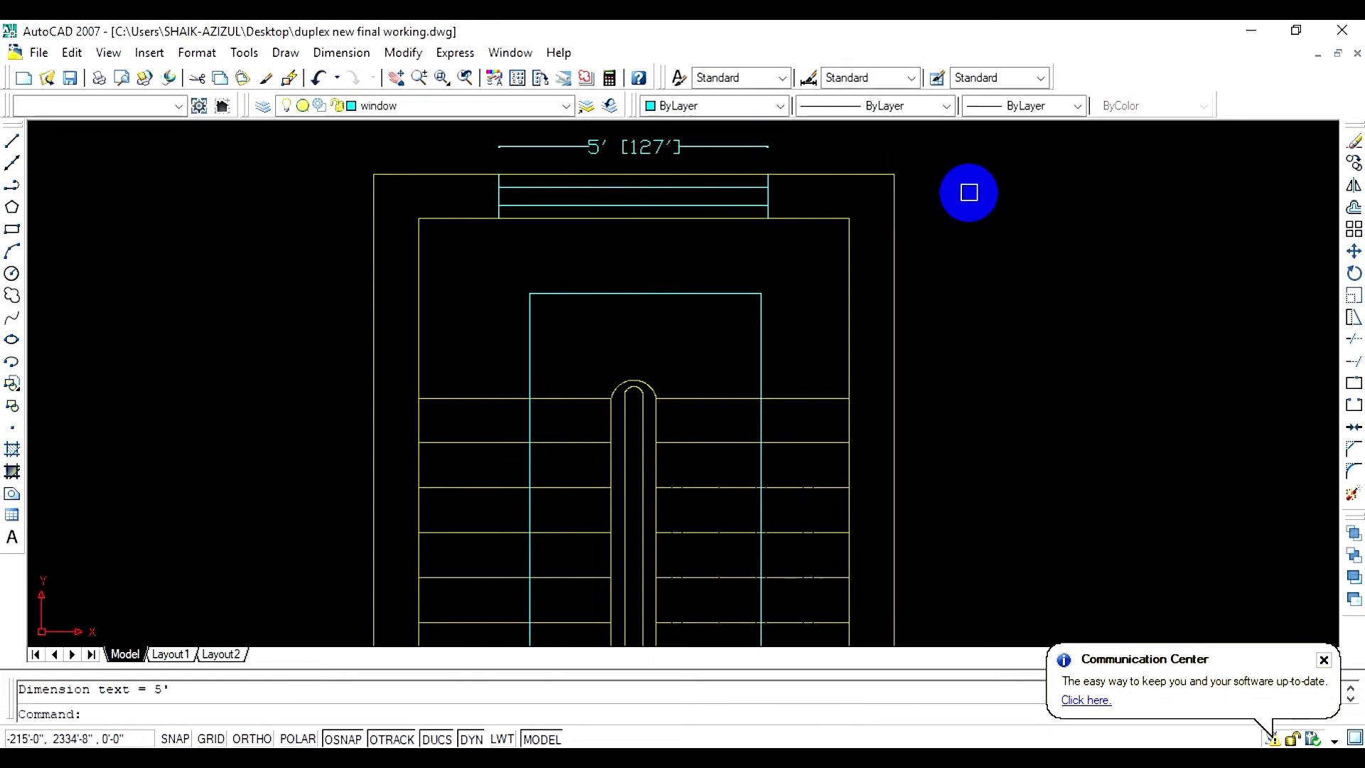
# Add a linear dimension for the right wall's thickness, with its text outside the wall
pyautogui.moveTo(897, 312); pyautogui.dragTo(886, 344, button='middle')
pyautogui.press('Return')
pyautogui.click(883, 293)
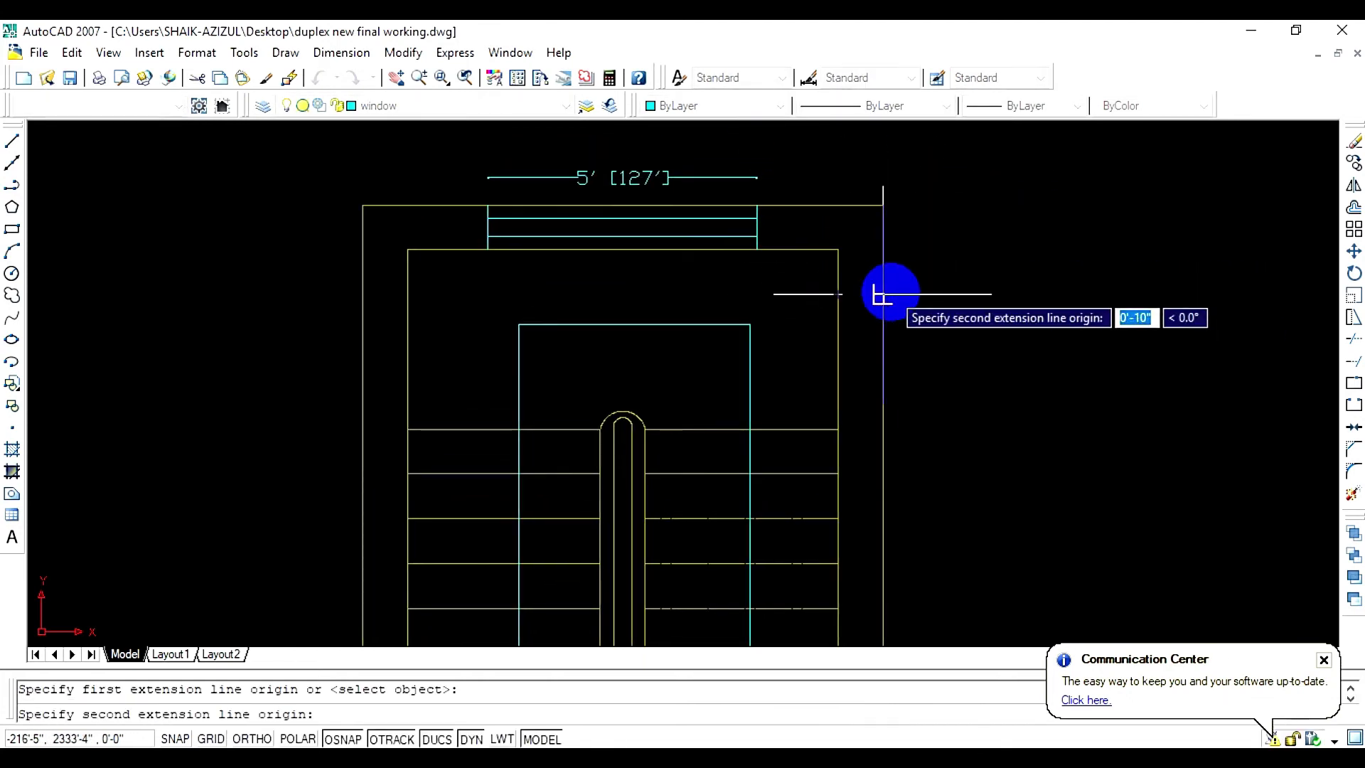
pyautogui.click(960, 291)
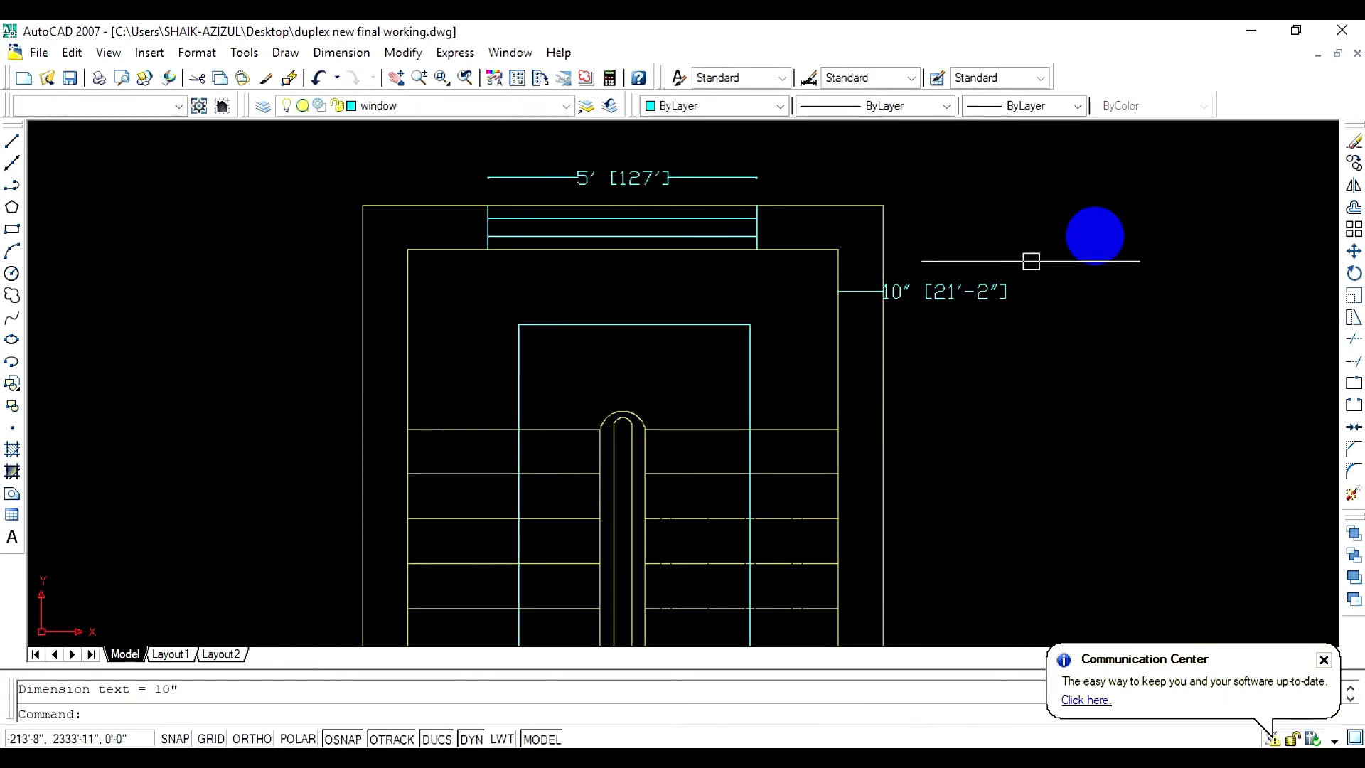
# Add a linear dimension for the depth of the left flight's uppermost tread
pyautogui.press('Return')
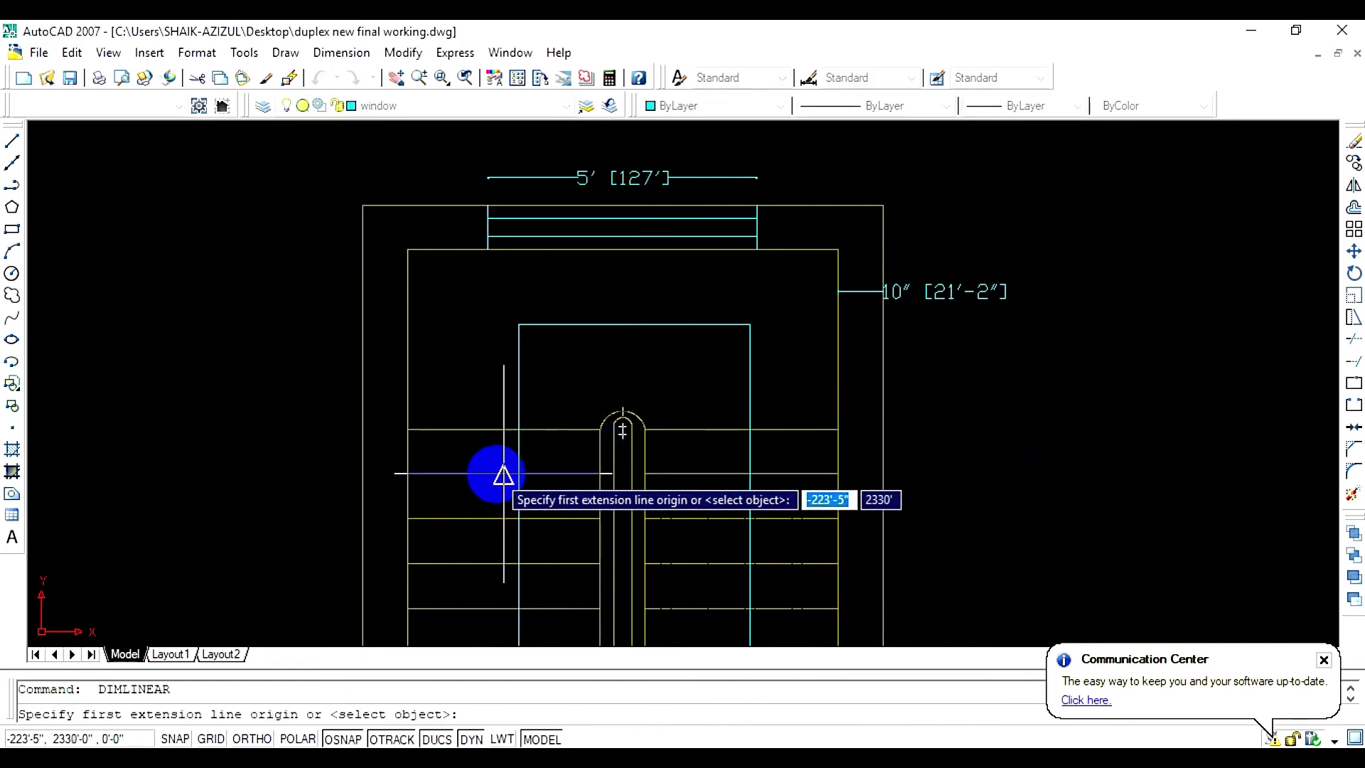
pyautogui.click(464, 473)
pyautogui.click(464, 430)
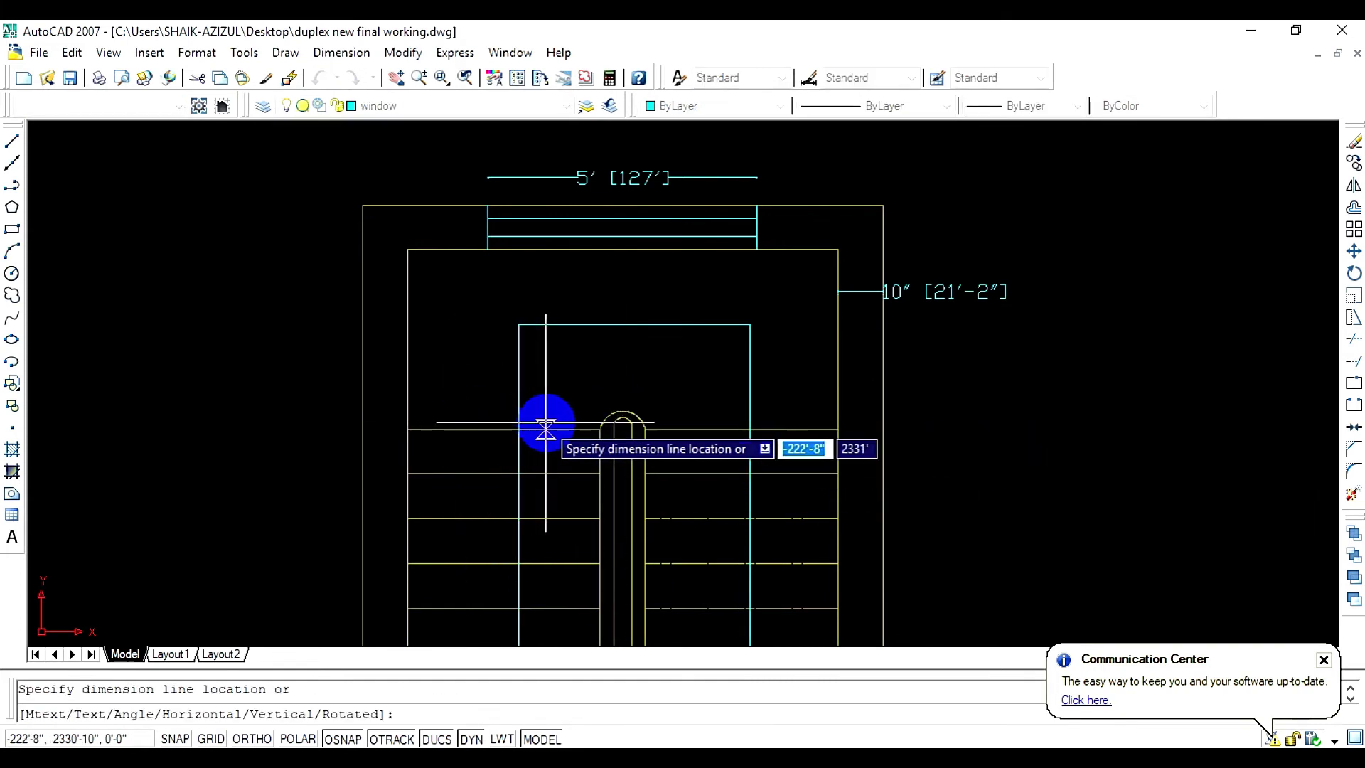
pyautogui.click(473, 406)
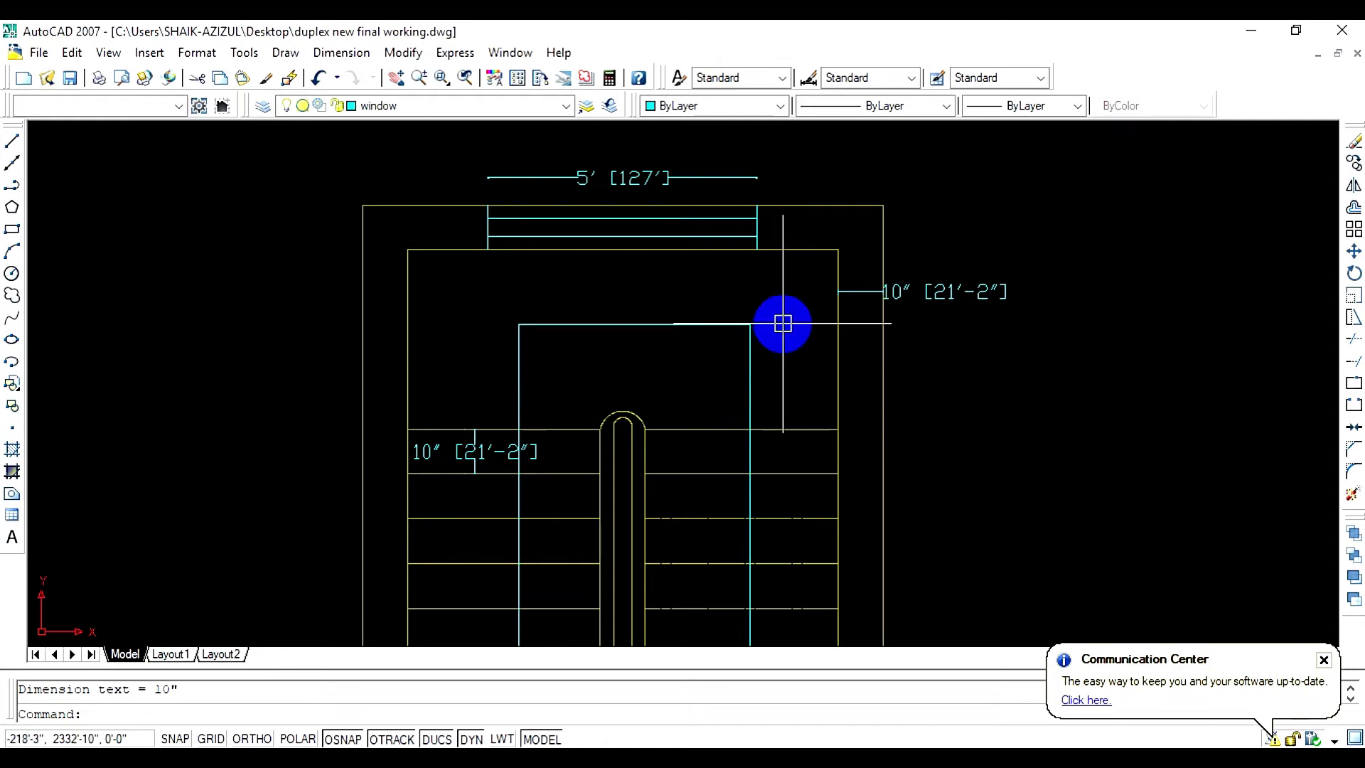
# Dimension the upper landing's depth from the upper wall's inner face to the right flight's first tread line
pyautogui.press('Return')
pyautogui.click(775, 249)
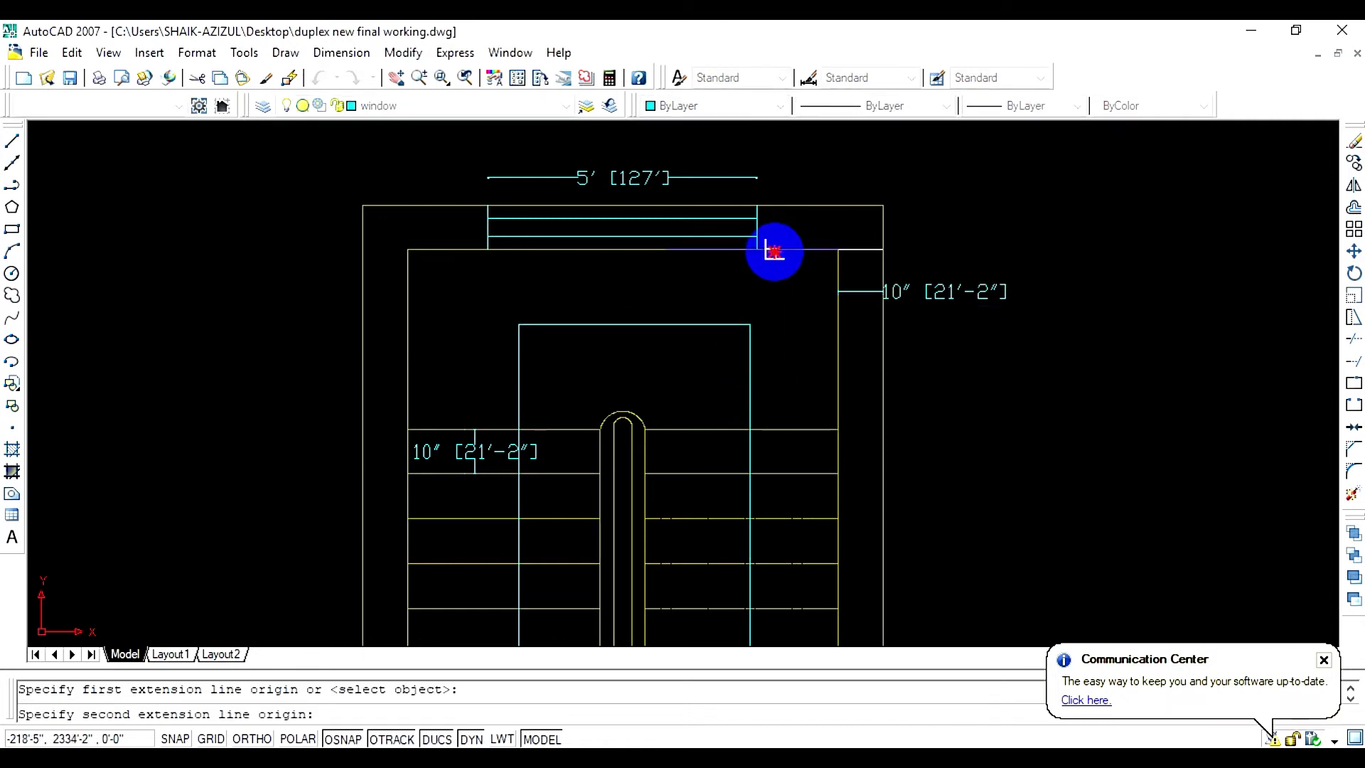
pyautogui.click(774, 429)
pyautogui.click(796, 409)
# Add a linear dimension across the full width of the central handrail between the two flights
pyautogui.moveTo(764, 471); pyautogui.dragTo(733, 261, button='middle')
pyautogui.scroll(3, 593, 249)
pyautogui.press('Return')
pyautogui.click(506, 193)
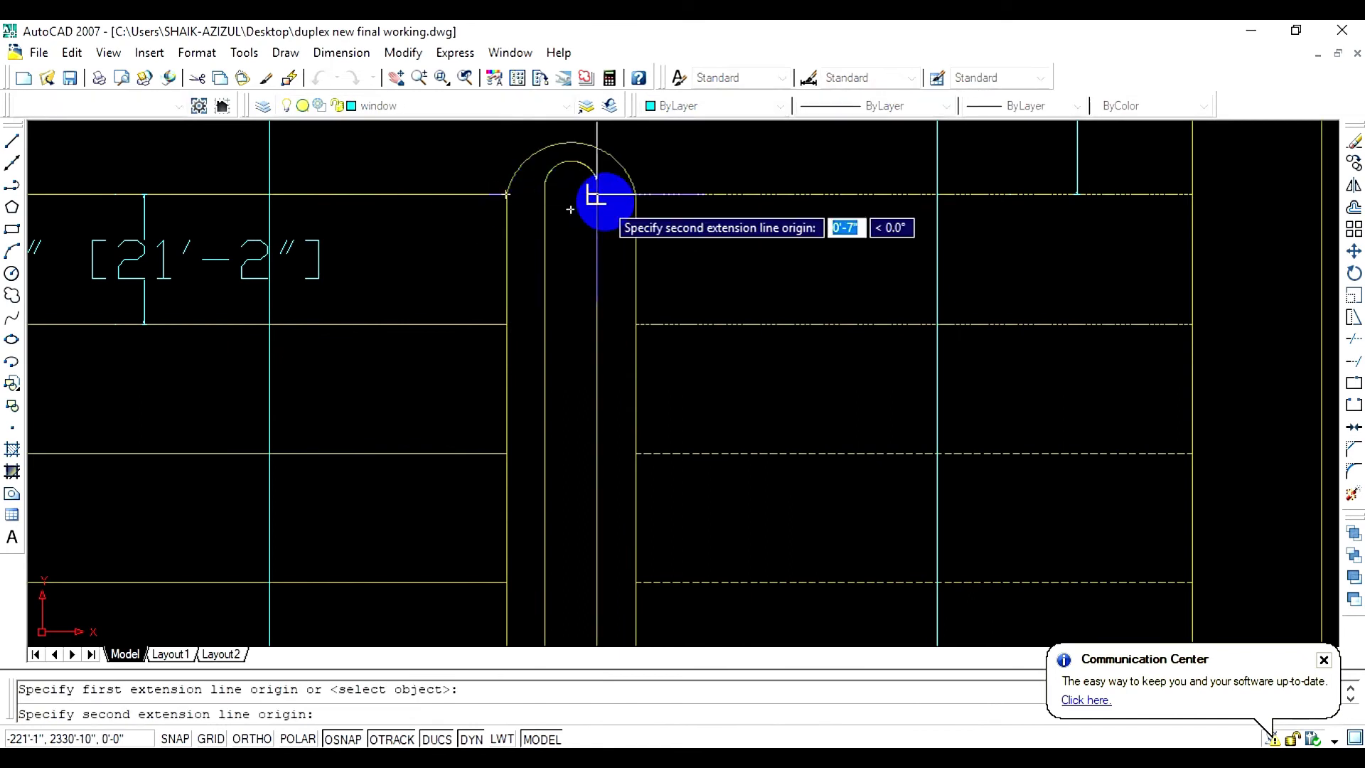
pyautogui.click(595, 193)
pyautogui.click(631, 270)
# Add a vertical linear dimension for the door opening, between the wall edges above and below the door frames
pyautogui.press('Return')
pyautogui.scroll(-4, 632, 256)
pyautogui.moveTo(671, 324); pyautogui.dragTo(650, 178, button='middle')
pyautogui.scroll(3, 387, 475)
pyautogui.moveTo(392, 469); pyautogui.dragTo(372, 253, button='middle')
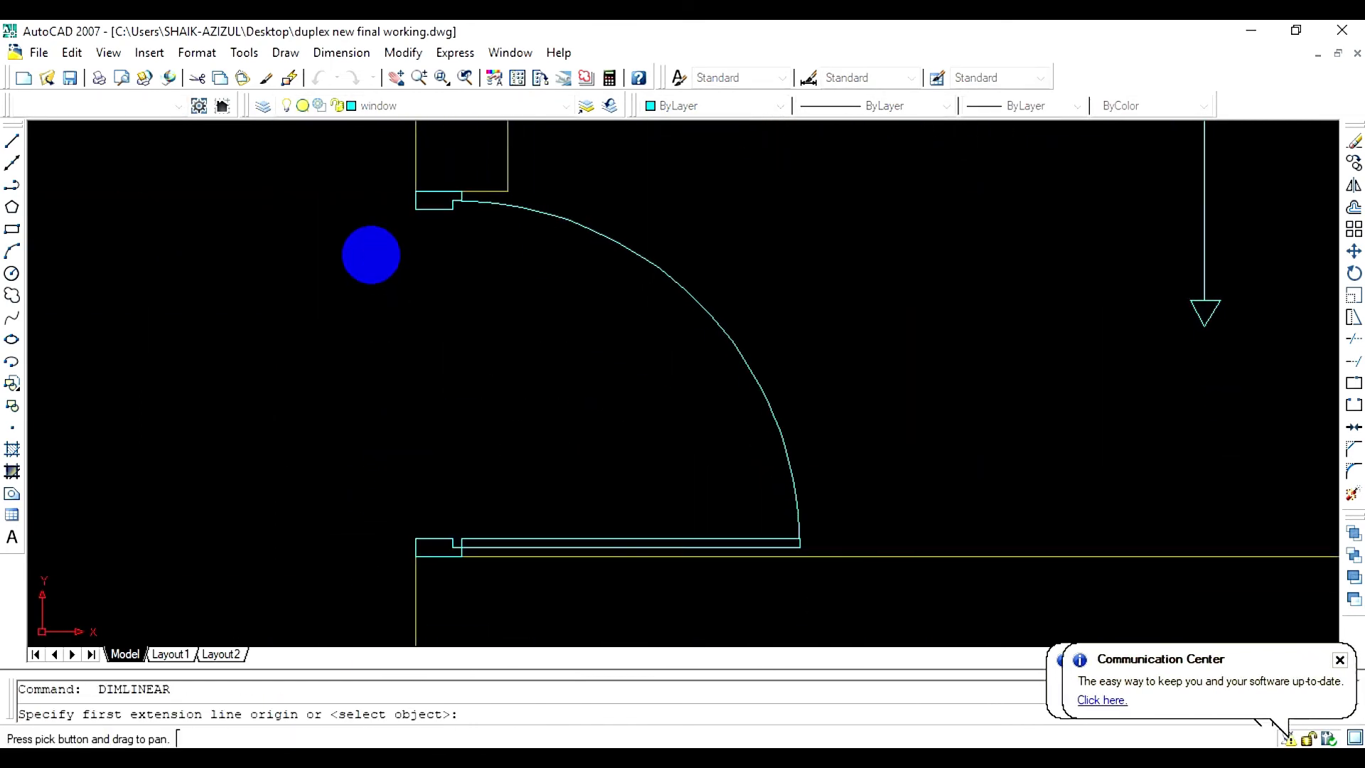
pyautogui.click(508, 191)
pyautogui.click(455, 546)
pyautogui.click(452, 537)
pyautogui.moveTo(766, 461); pyautogui.dragTo(541, 400, button='middle')
pyautogui.scroll(-6, 522, 392)
pyautogui.moveTo(739, 359); pyautogui.dragTo(740, 432, button='middle')
pyautogui.moveTo(750, 324); pyautogui.dragTo(760, 466, button='middle')
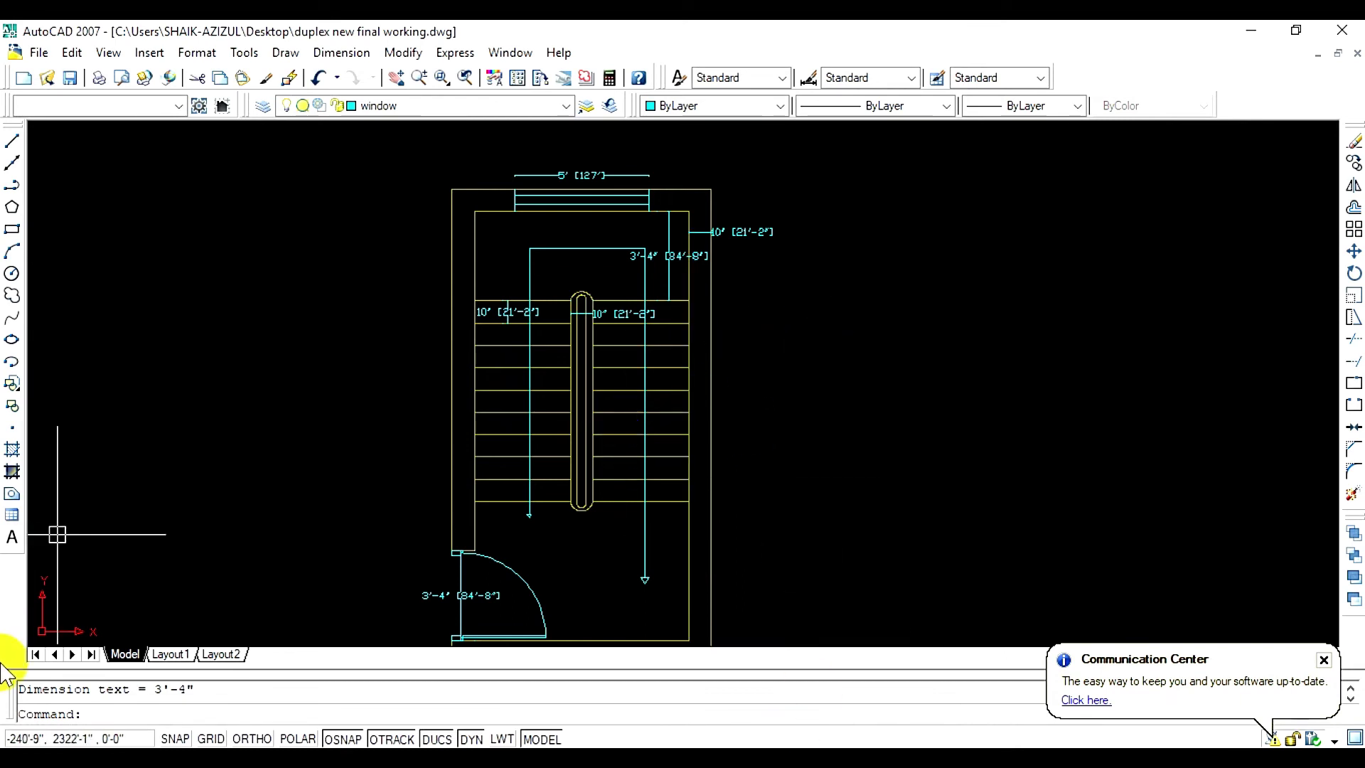
# Try to add multiline text in a box beside the staircase plan with a 1' text height
pyautogui.click(11, 537)
pyautogui.click(749, 387)
pyautogui.click(1088, 463)
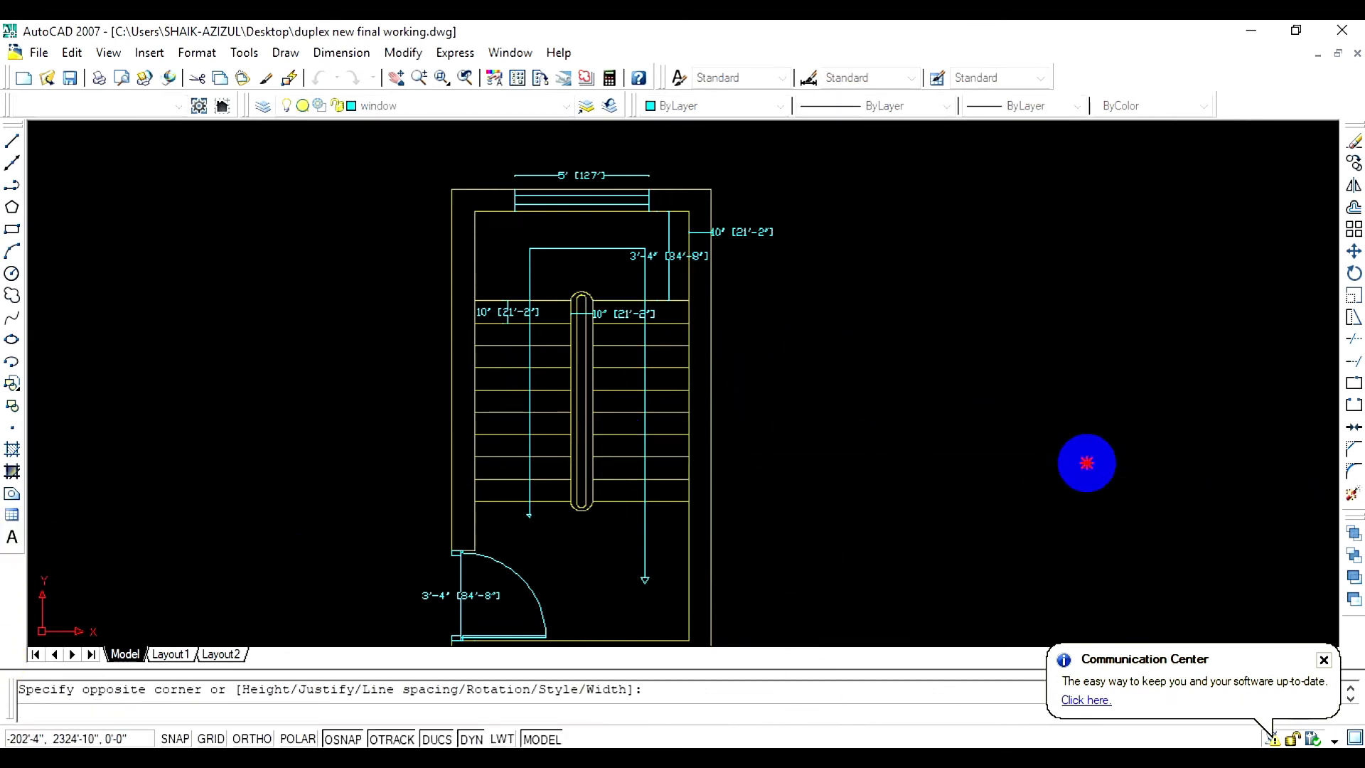
pyautogui.scroll(-8, 498, 290)
pyautogui.scroll(6, 649, 341)
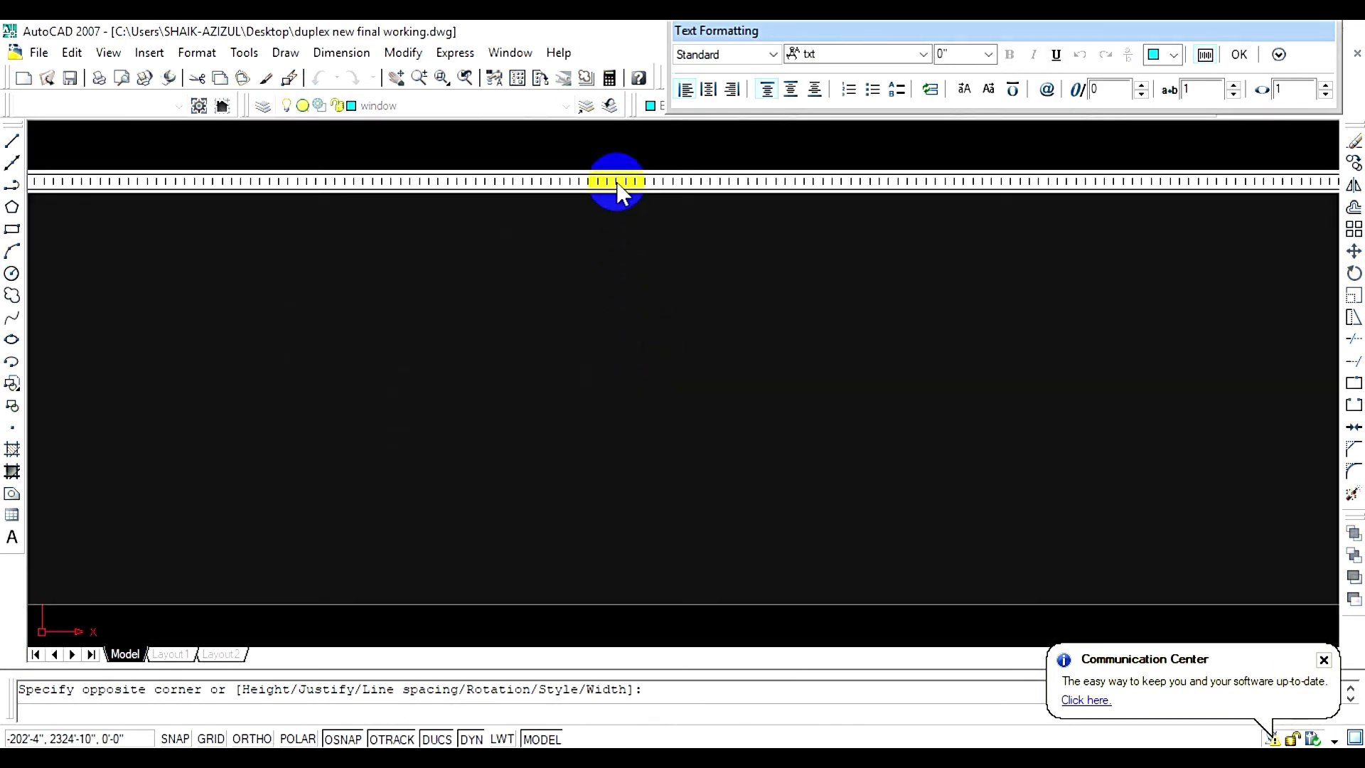
pyautogui.scroll(-2, 926, 187)
pyautogui.scroll(-4, 925, 188)
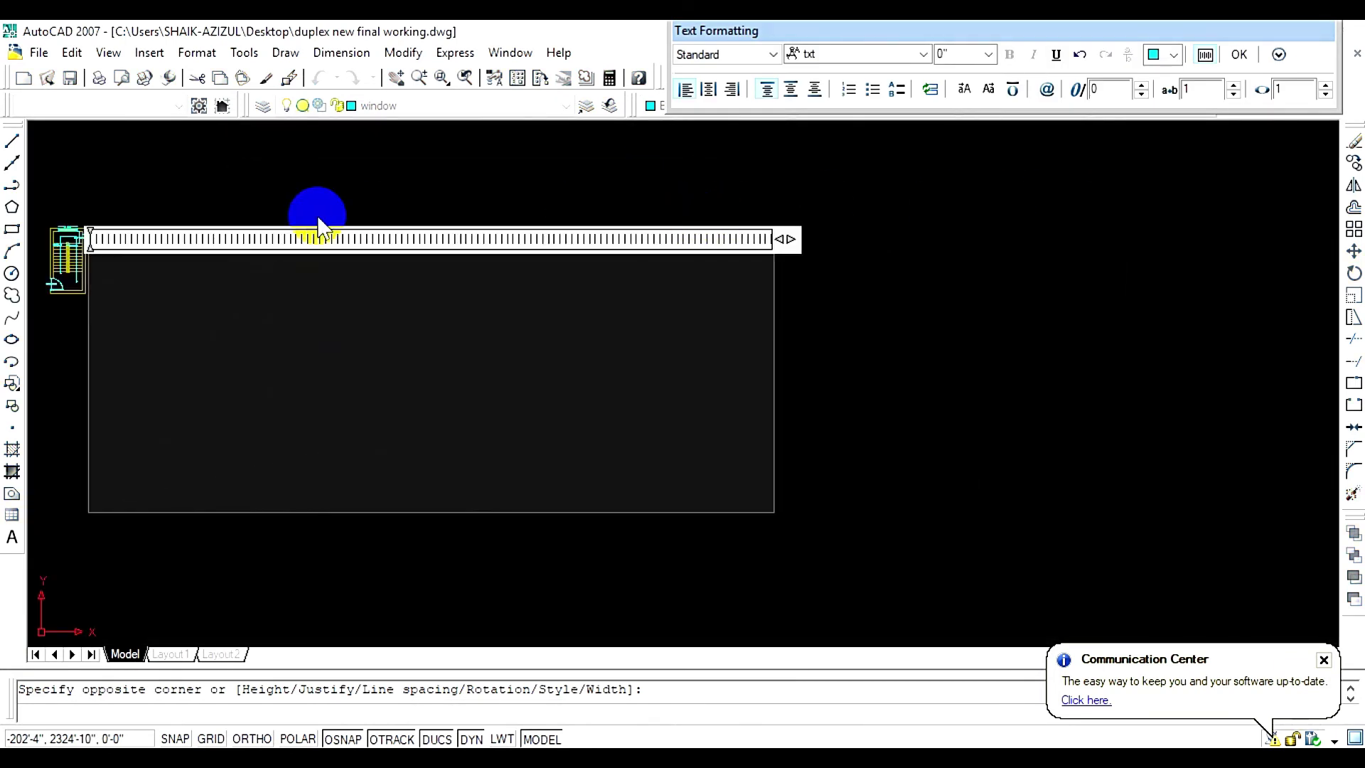
pyautogui.scroll(2, 110, 269)
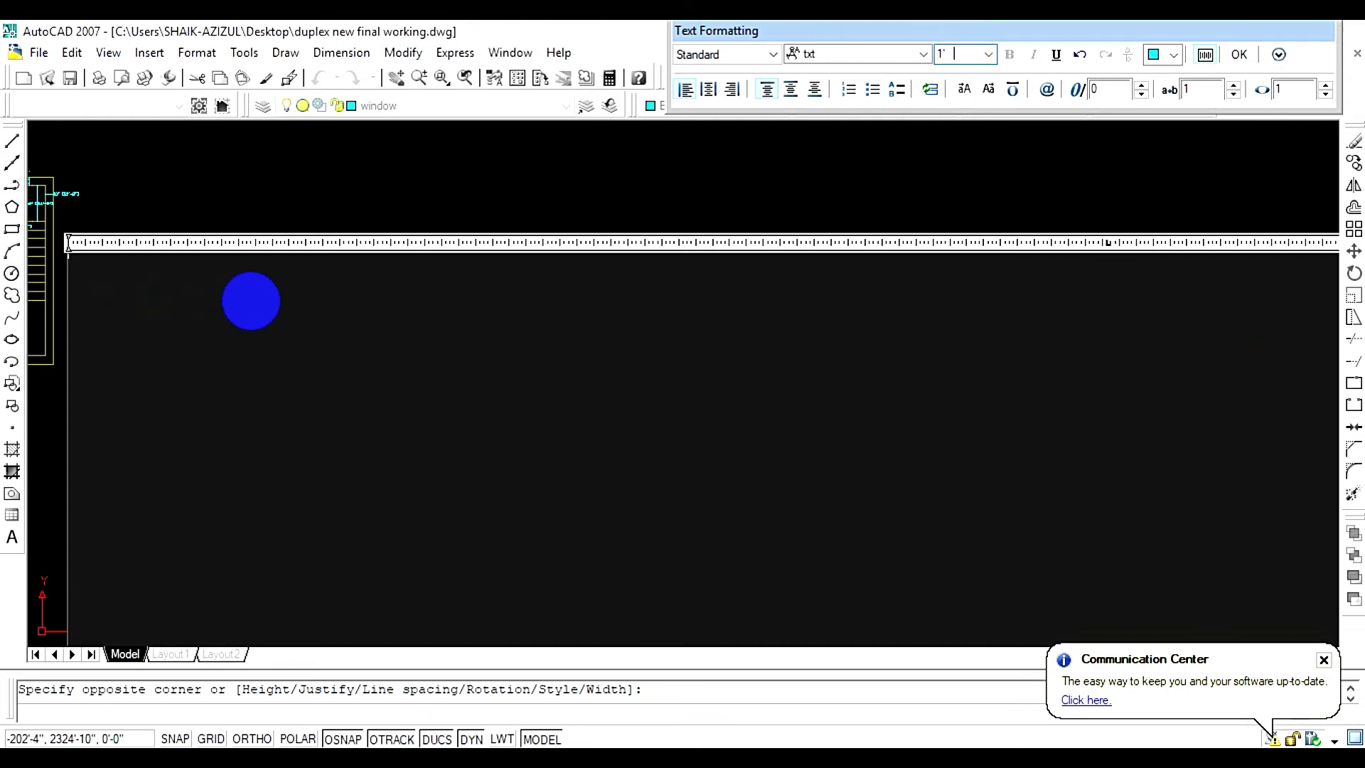
pyautogui.scroll(-2, 347, 301)
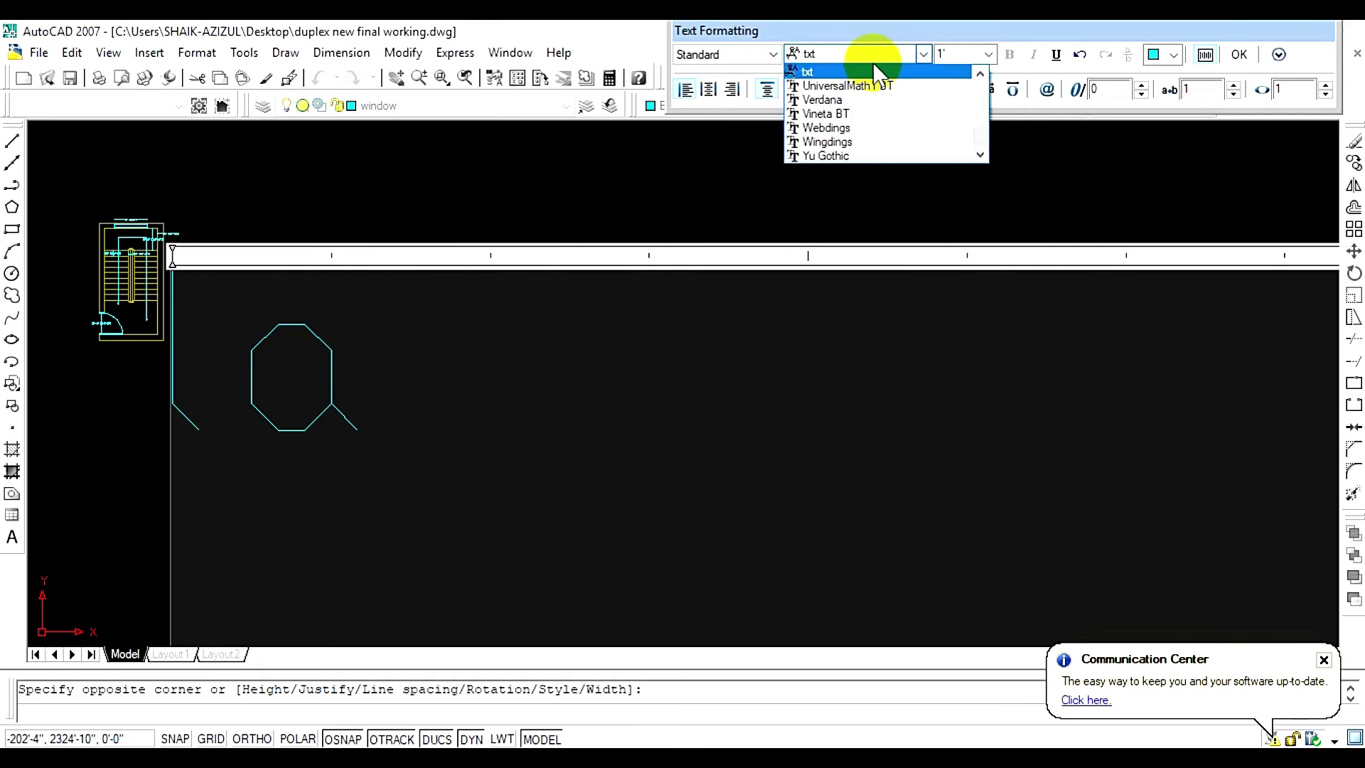
pyautogui.scroll(10, 885, 106)
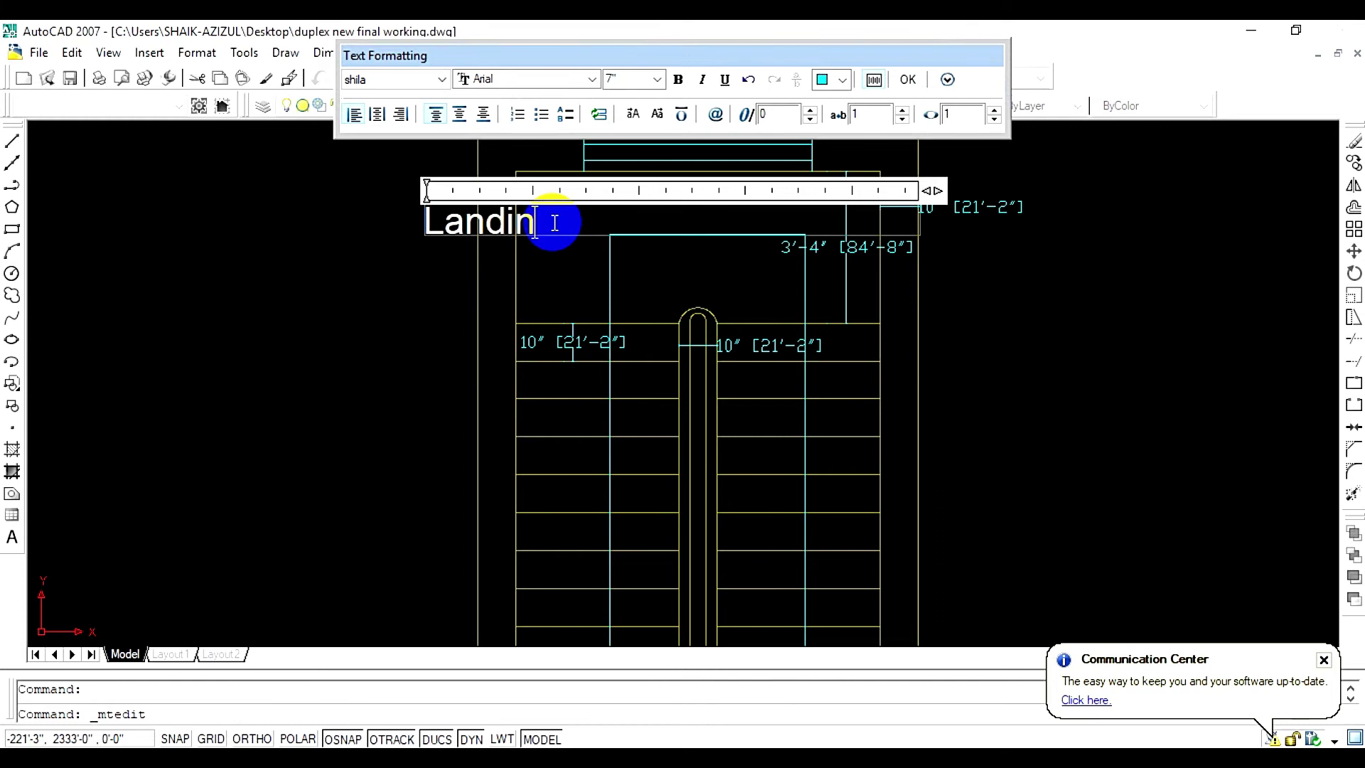
# Finish the "Landing" label text and move it onto the upper landing, above the travel line
pyautogui.click(909, 80)
pyautogui.click(500, 223)
pyautogui.write('m')
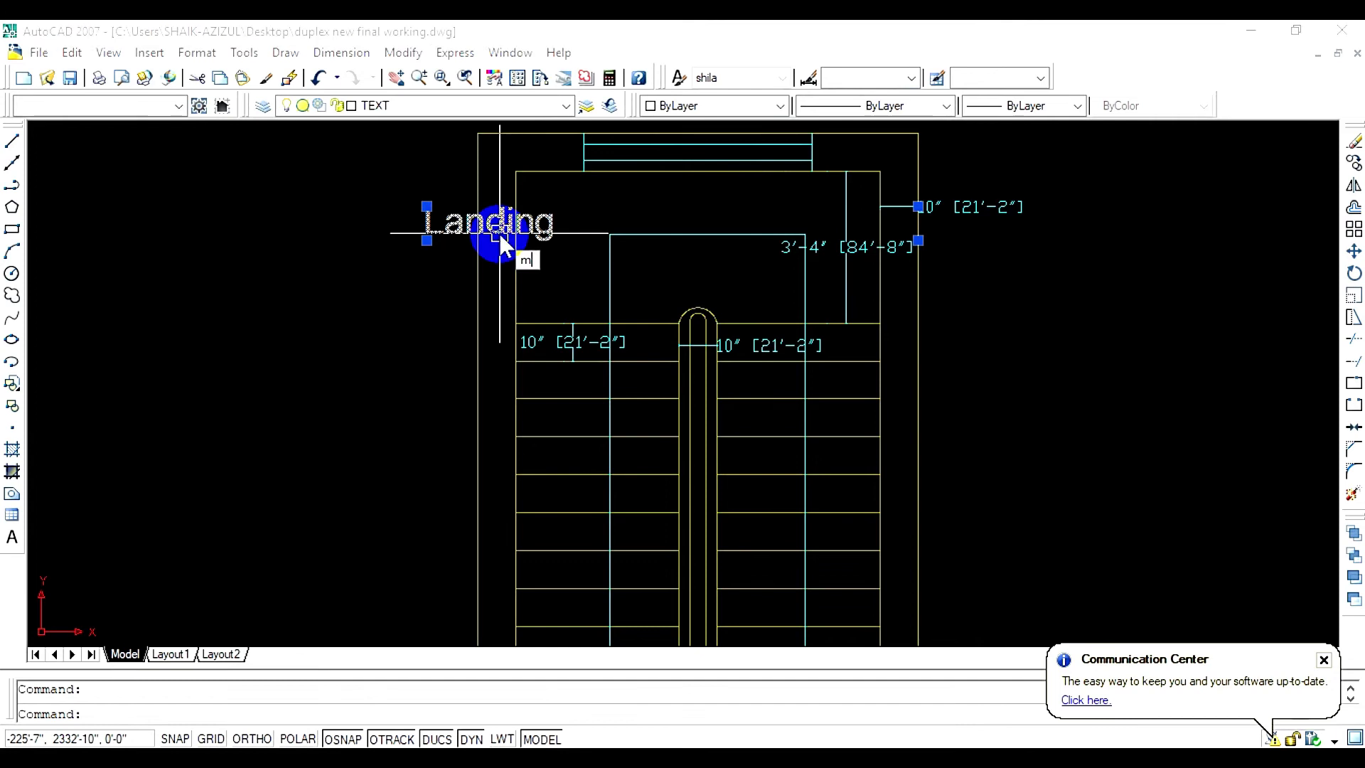
pyautogui.press('Return')
pyautogui.click(498, 223)
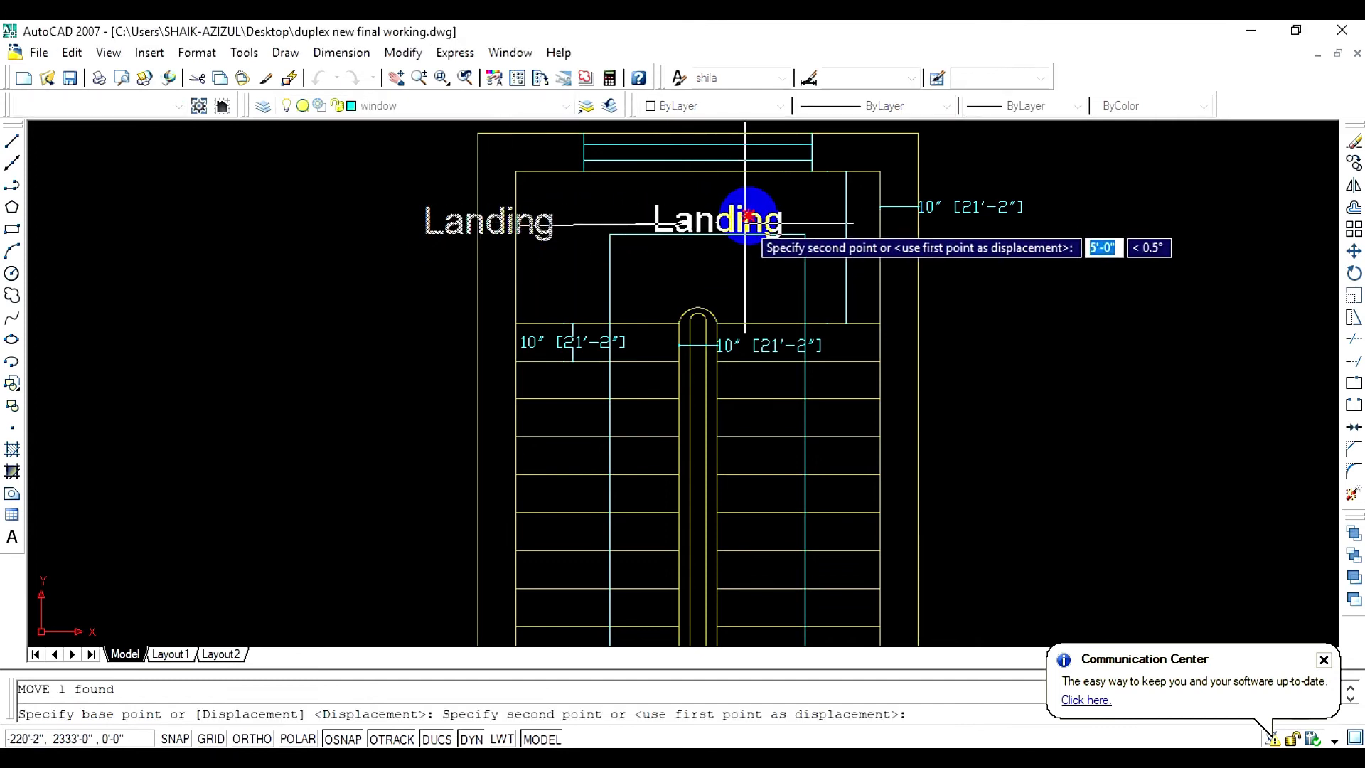
pyautogui.click(763, 201)
# Copy the "Landing" label onto the upper treads of the left flight
pyautogui.scroll(3, 824, 253)
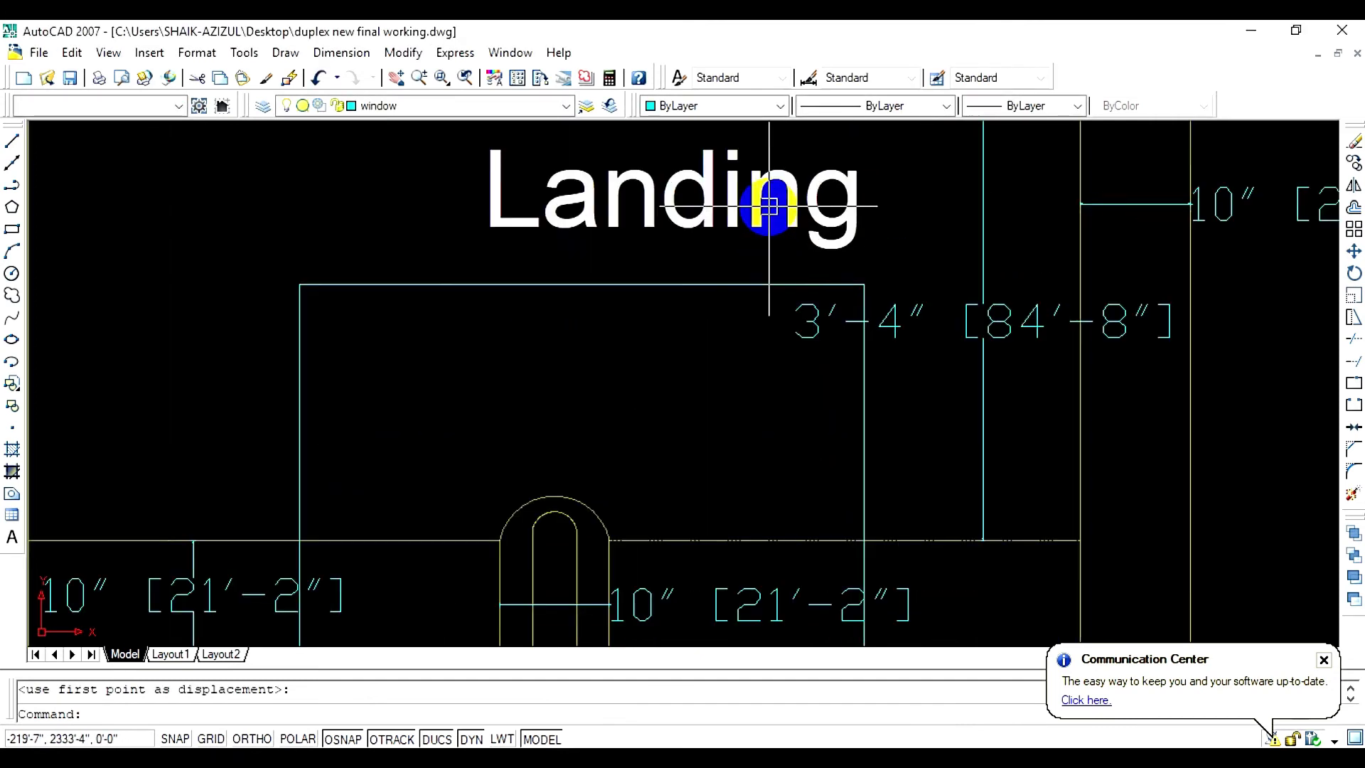
pyautogui.scroll(-2, 748, 199)
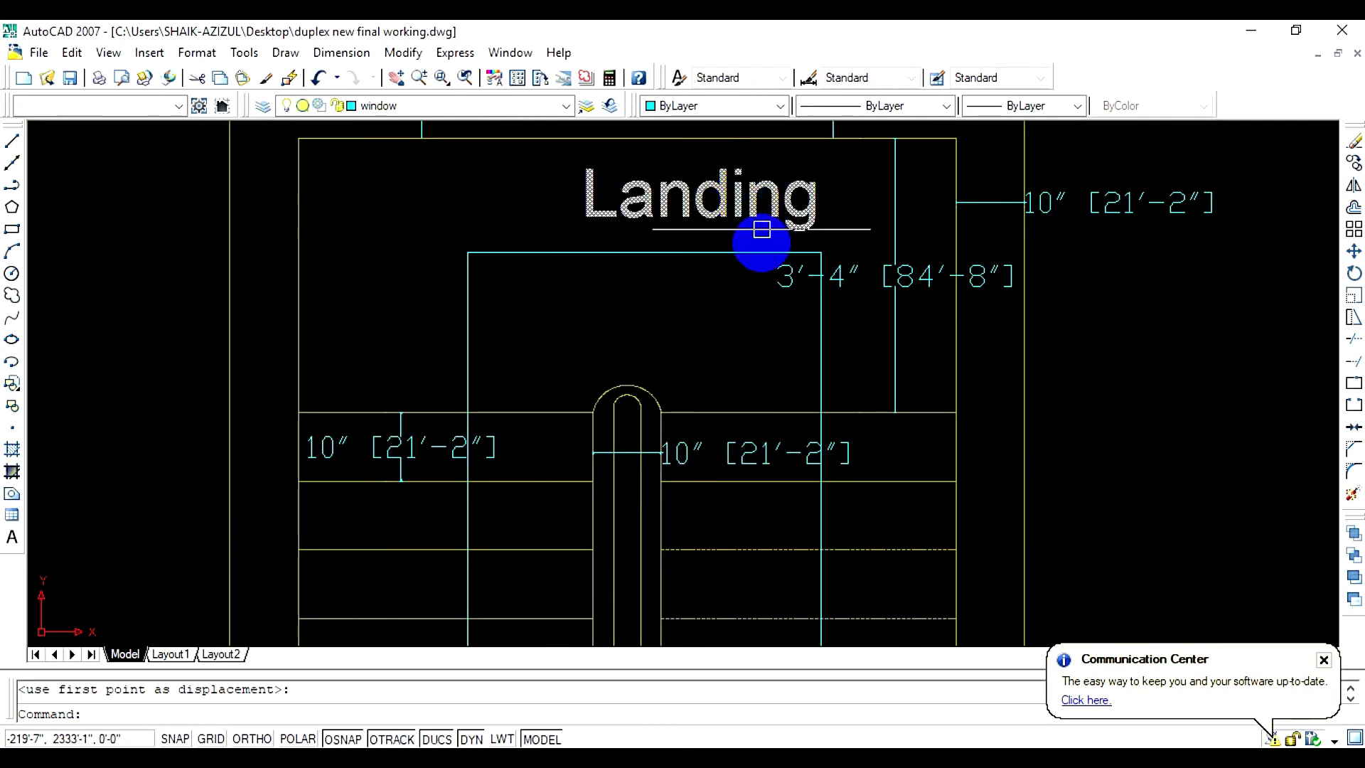
pyautogui.scroll(-4, 761, 229)
pyautogui.moveTo(791, 399)
pyautogui.mouseDown(button='middle')
pyautogui.moveTo(566, 335)
pyautogui.moveTo(653, 368)
pyautogui.mouseUp(button='middle')
pyautogui.scroll(4, 567, 335)
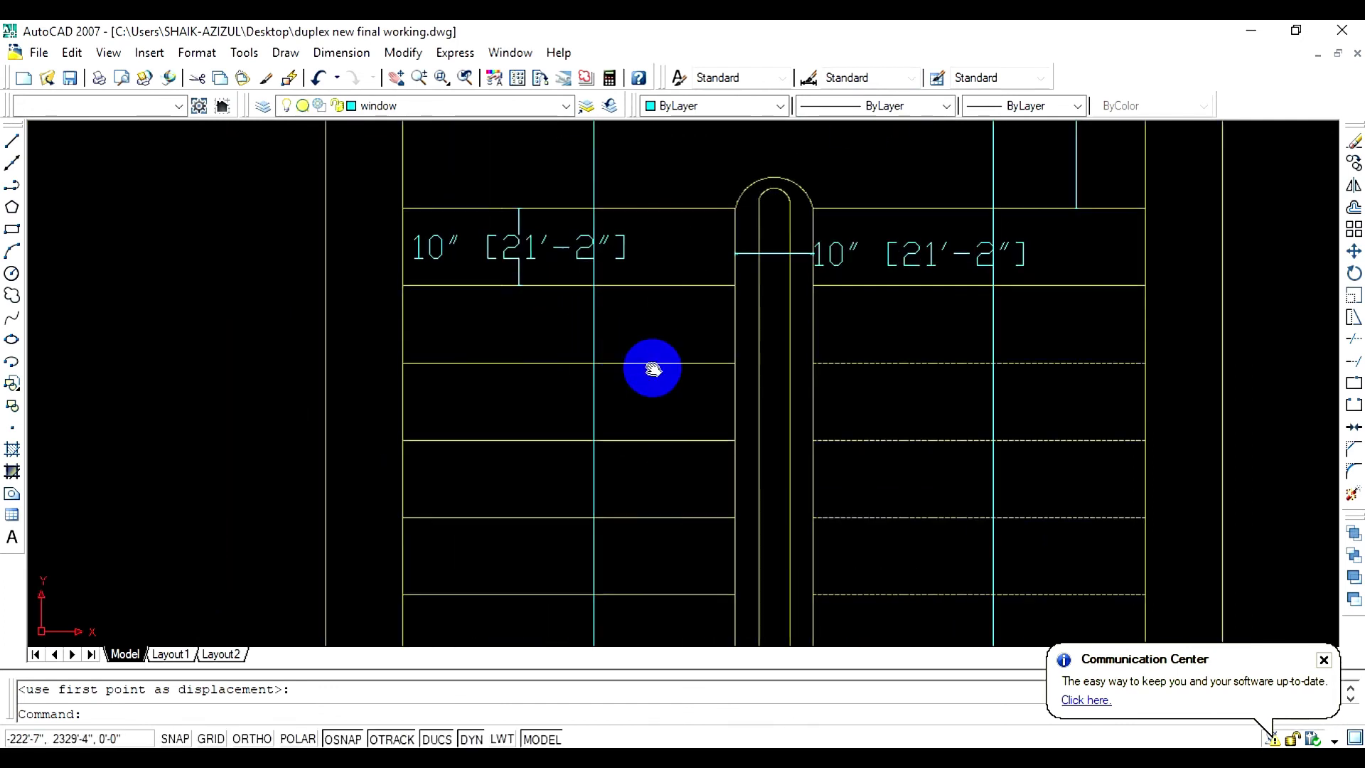
pyautogui.moveTo(652, 368); pyautogui.dragTo(650, 511)
pyautogui.scroll(-3, 651, 510)
pyautogui.click(794, 260)
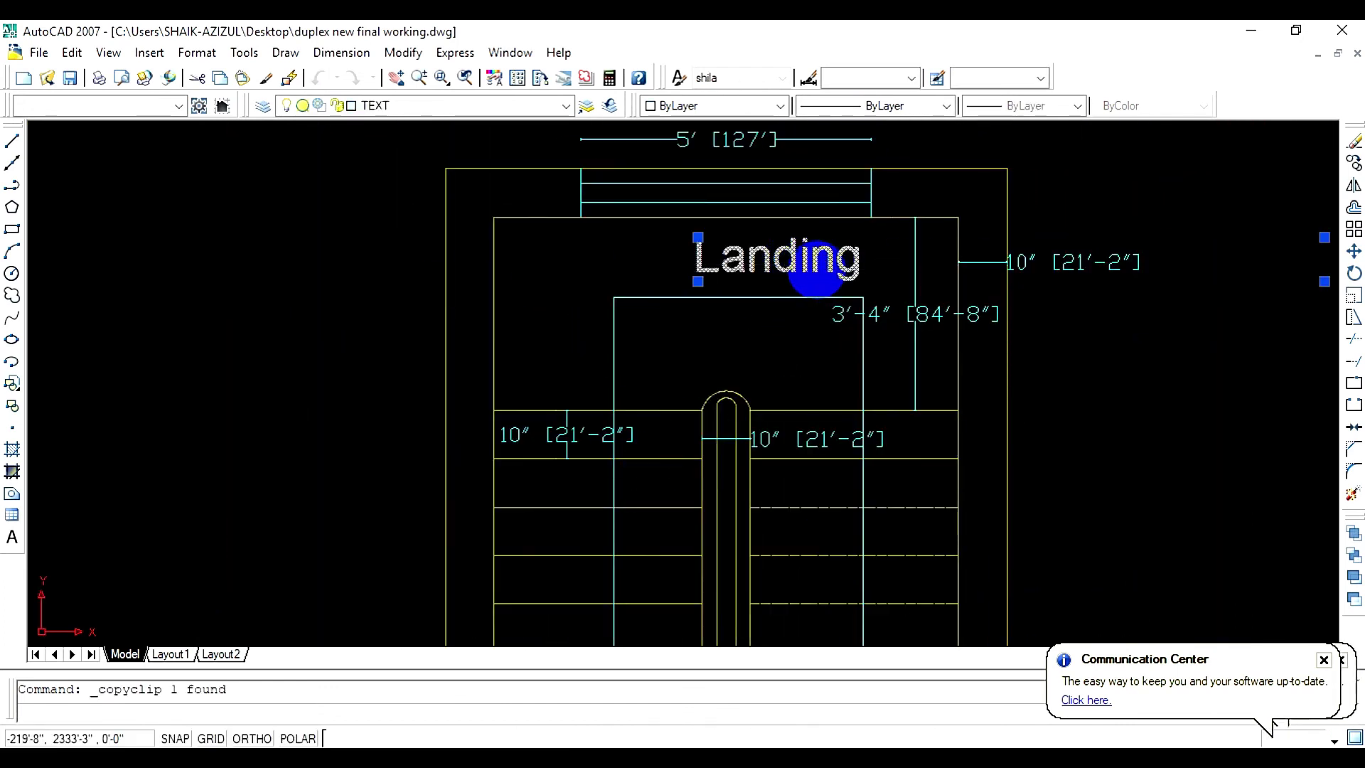
pyautogui.click(1354, 163)
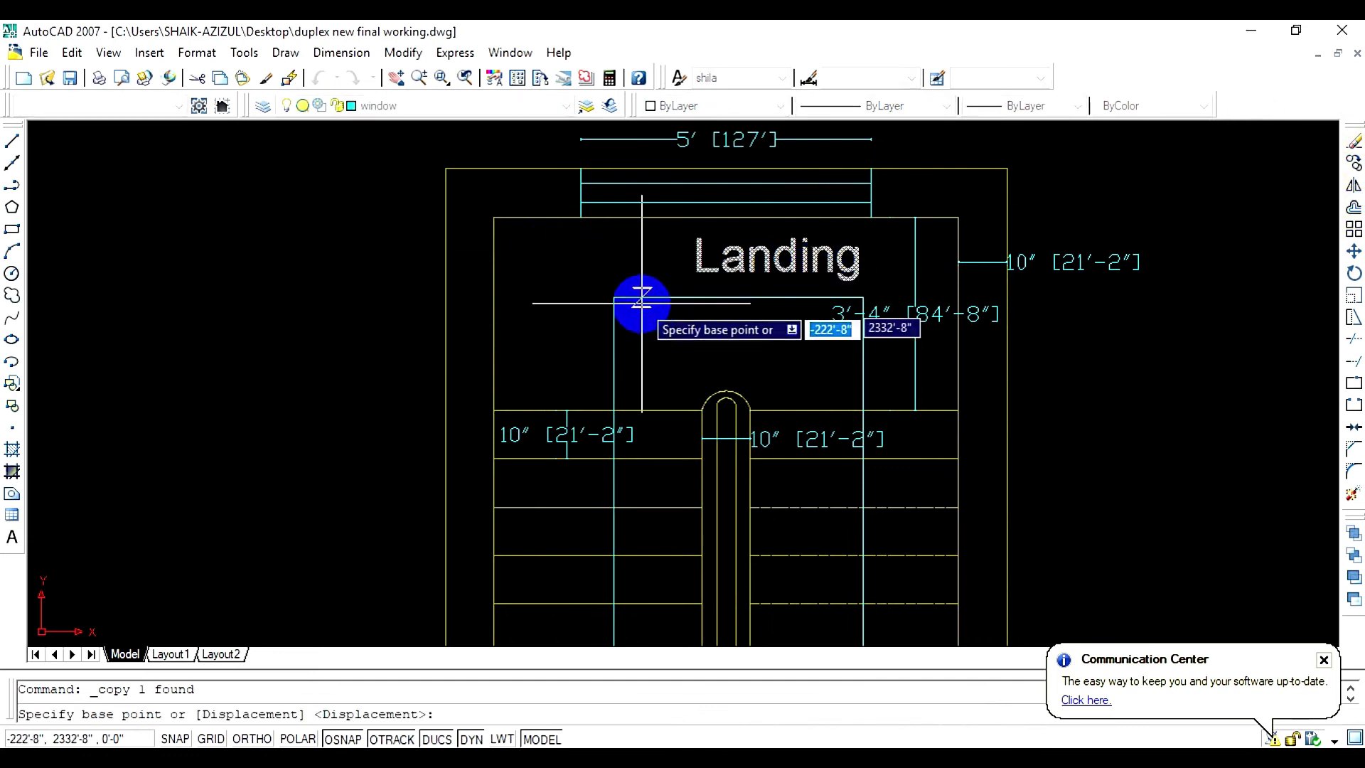
pyautogui.click(727, 266)
pyautogui.scroll(3, 561, 481)
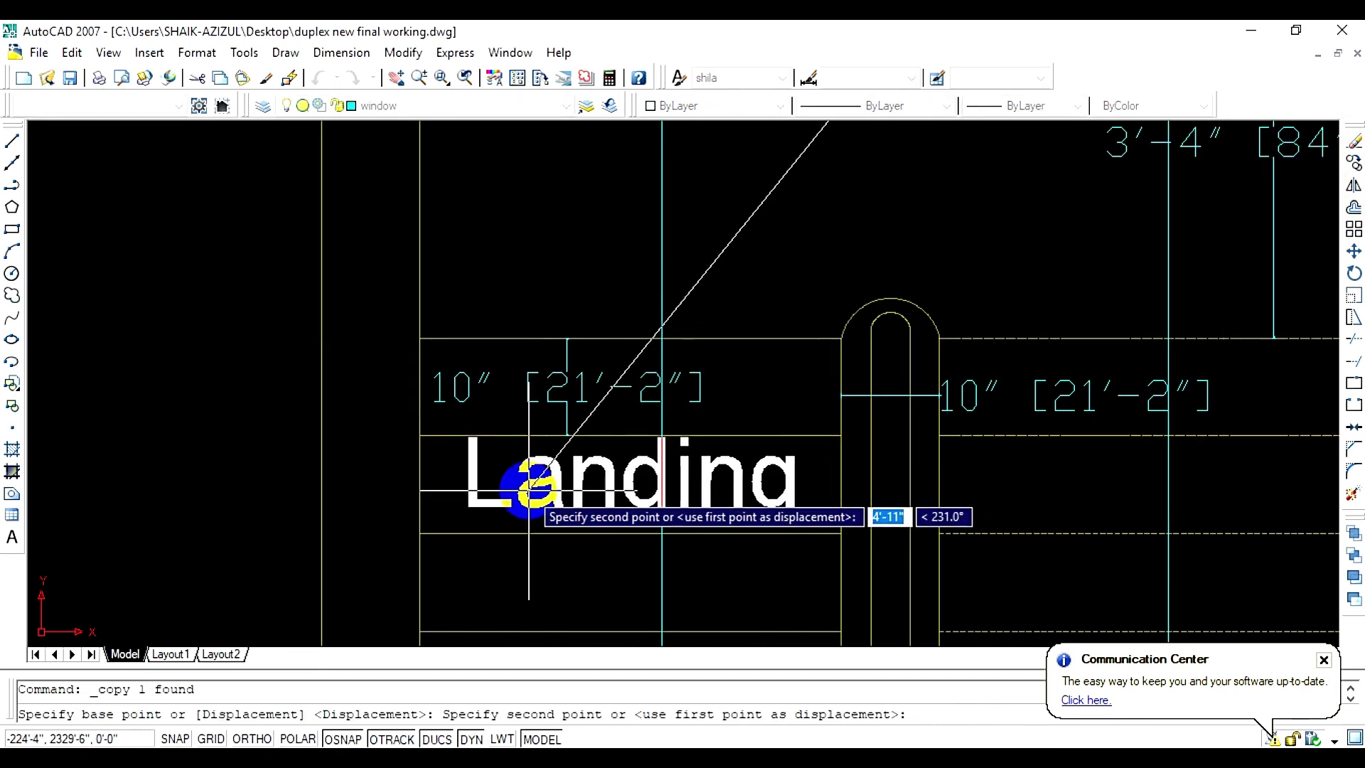
pyautogui.click(527, 492)
# Place further copies of the "Landing" label at the lower landing, at the door and above the window
pyautogui.scroll(-2, 629, 312)
pyautogui.moveTo(630, 312); pyautogui.dragTo(608, 286, button='middle')
pyautogui.scroll(-5, 594, 259)
pyautogui.scroll(3, 579, 189)
pyautogui.scroll(-1, 564, 168)
pyautogui.scroll(2, 529, 205)
pyautogui.scroll(-1, 522, 206)
pyautogui.scroll(1, 497, 214)
pyautogui.click(505, 226)
pyautogui.scroll(-3, 597, 600)
pyautogui.scroll(2, 610, 441)
pyautogui.scroll(2, 612, 439)
pyautogui.click(732, 209)
pyautogui.scroll(3, 544, 360)
pyautogui.click(526, 383)
# Place one more copy of the "Landing" label beside the right wall's outer face and end the copying
pyautogui.scroll(-4, 530, 384)
pyautogui.moveTo(565, 398); pyautogui.dragTo(75, 630, button='middle')
pyautogui.scroll(-4, 451, 283)
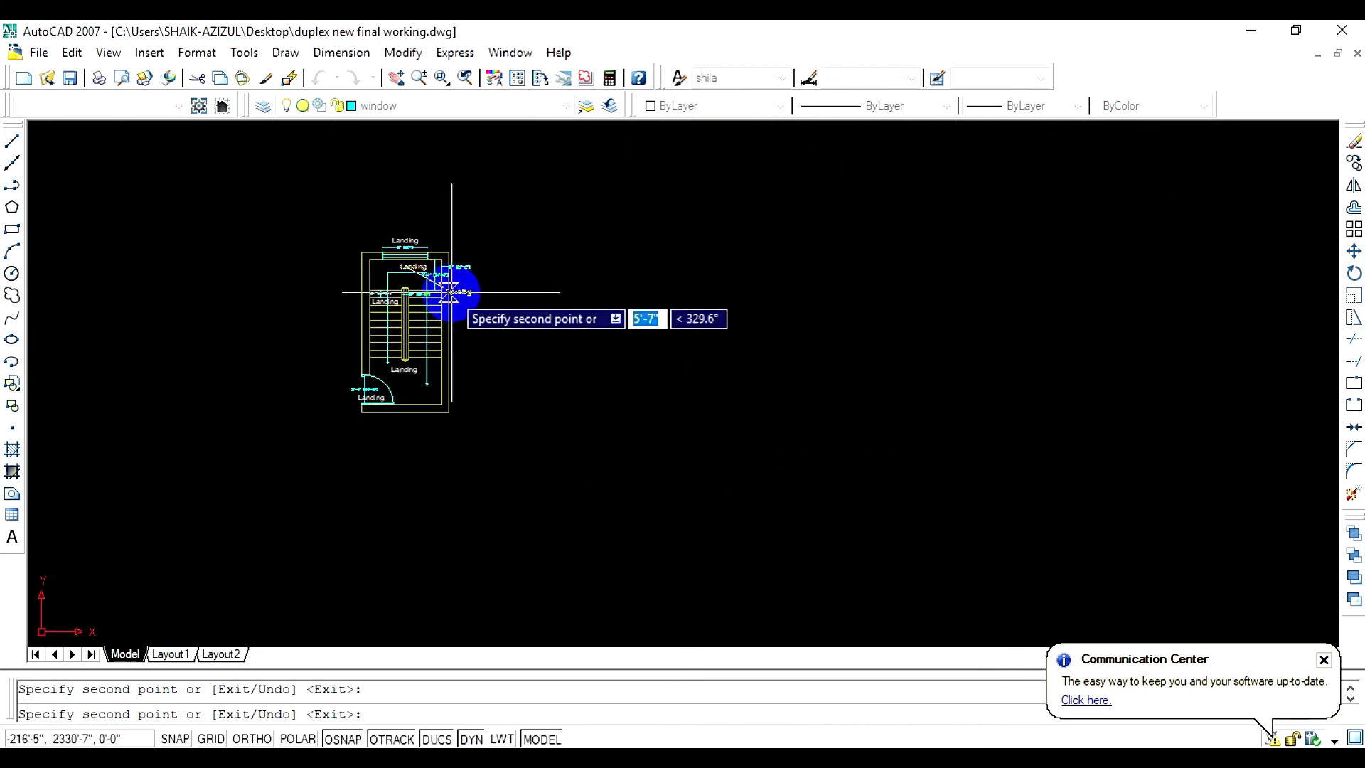
pyautogui.scroll(6, 412, 320)
pyautogui.click(424, 440)
pyautogui.scroll(-2, 670, 415)
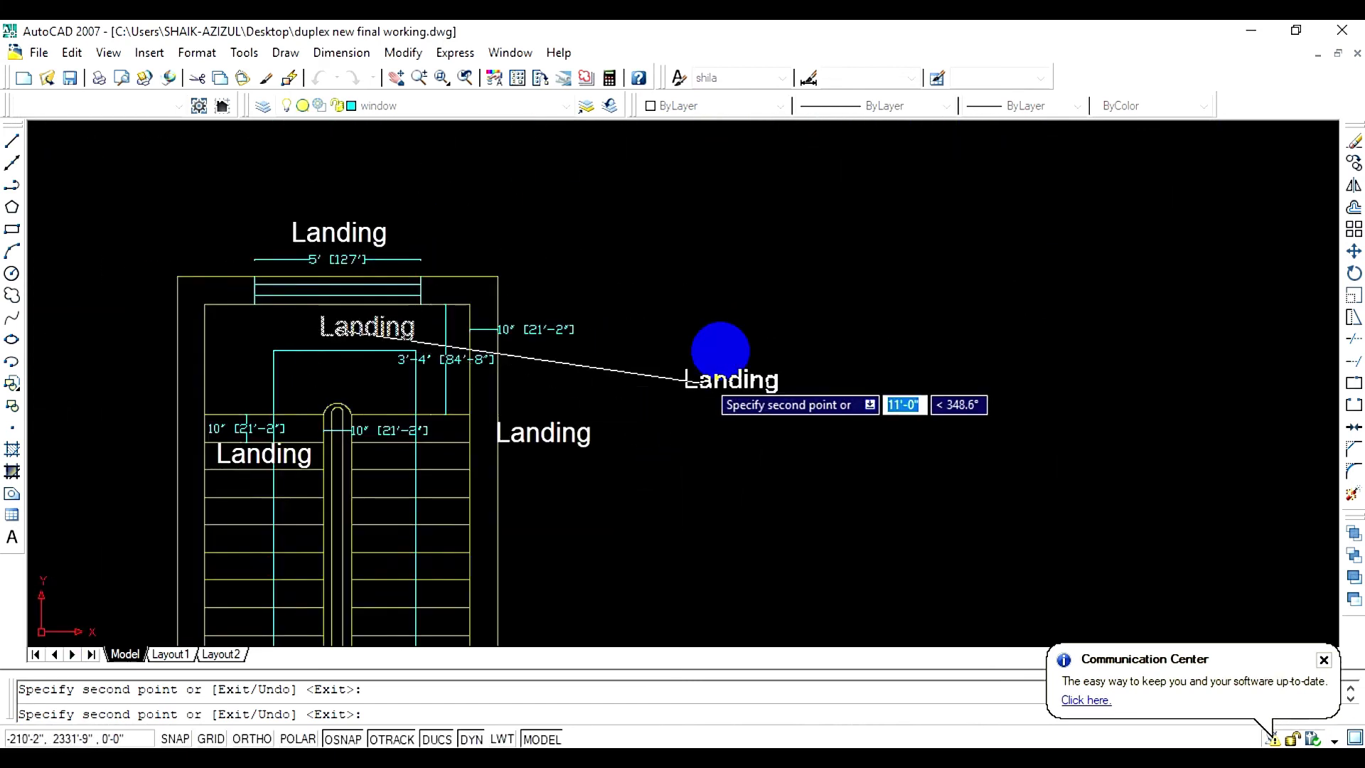
pyautogui.press('Escape')
# Change the label above the window to "stair"
pyautogui.click(551, 197)
pyautogui.doubleClick(624, 200)
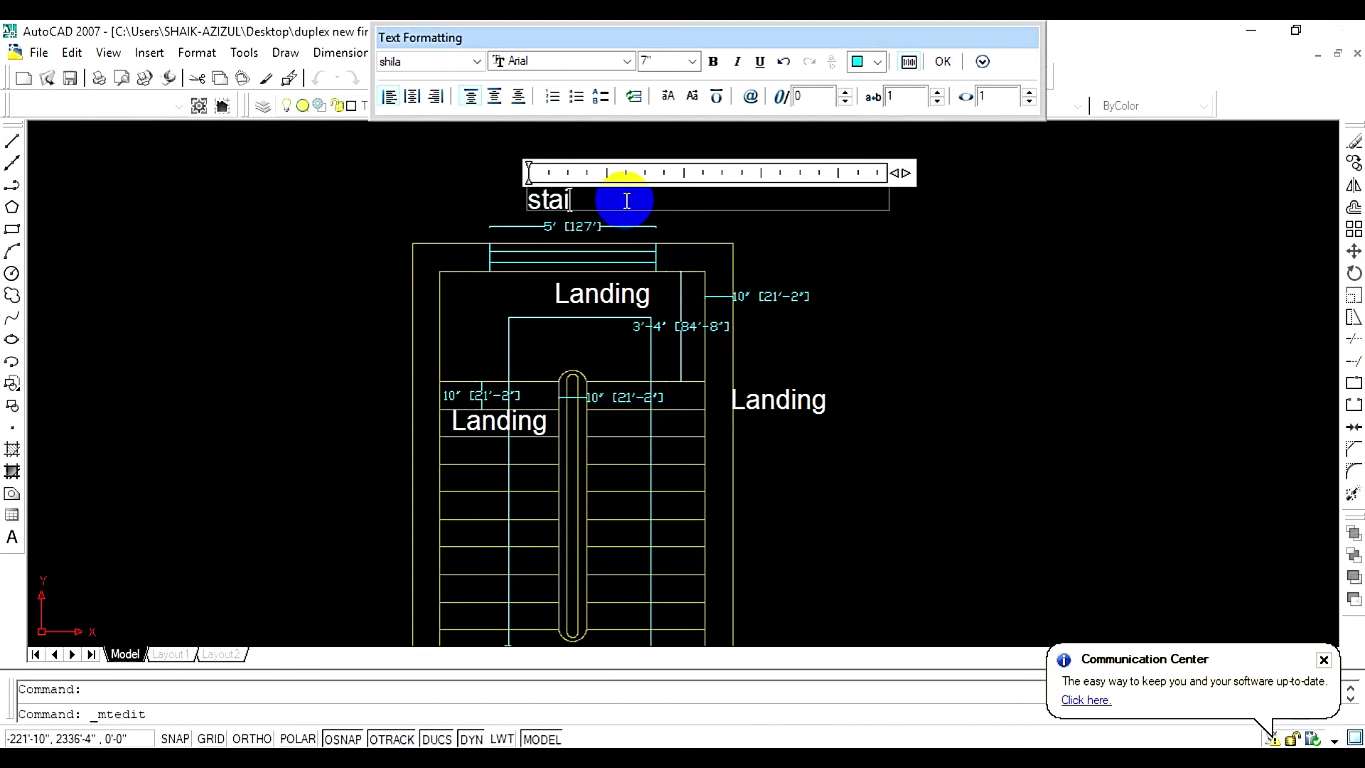
pyautogui.write('stair')
pyautogui.click(944, 62)
# Move the "stair" label closer to the window in the upper wall
pyautogui.click(554, 200)
pyautogui.write('m')
pyautogui.press('Return')
pyautogui.click(556, 194)
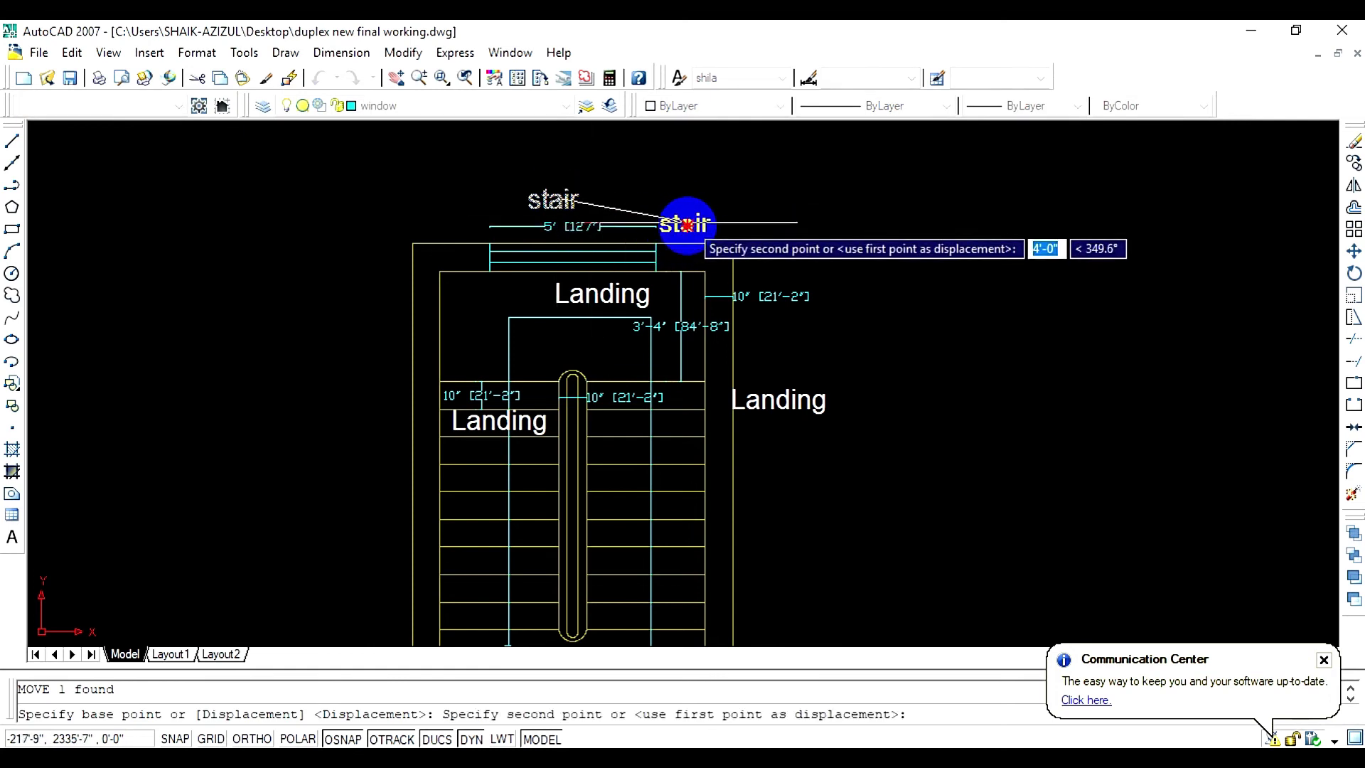
pyautogui.click(572, 242)
pyautogui.press('Escape')
# Change the label beside the right wall to "wall"
pyautogui.scroll(3, 795, 426)
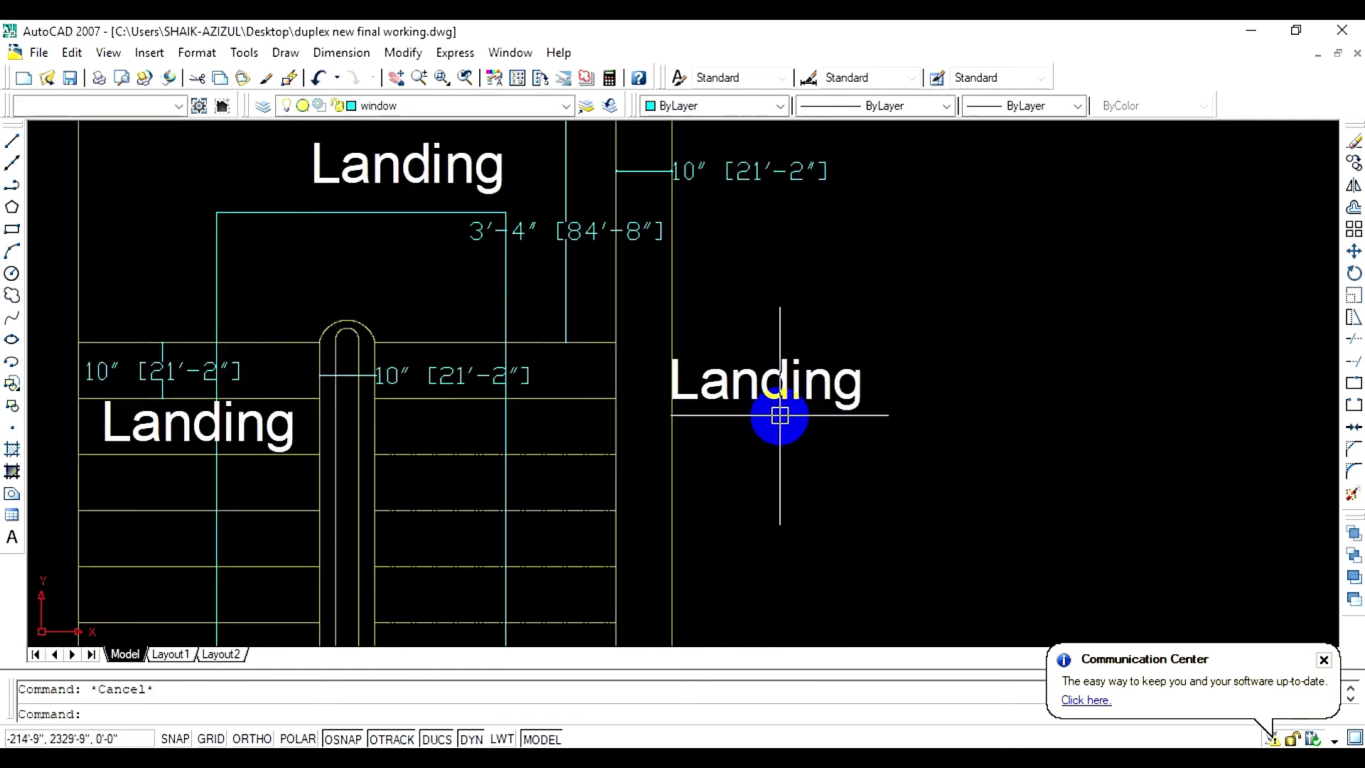
pyautogui.doubleClick(774, 390)
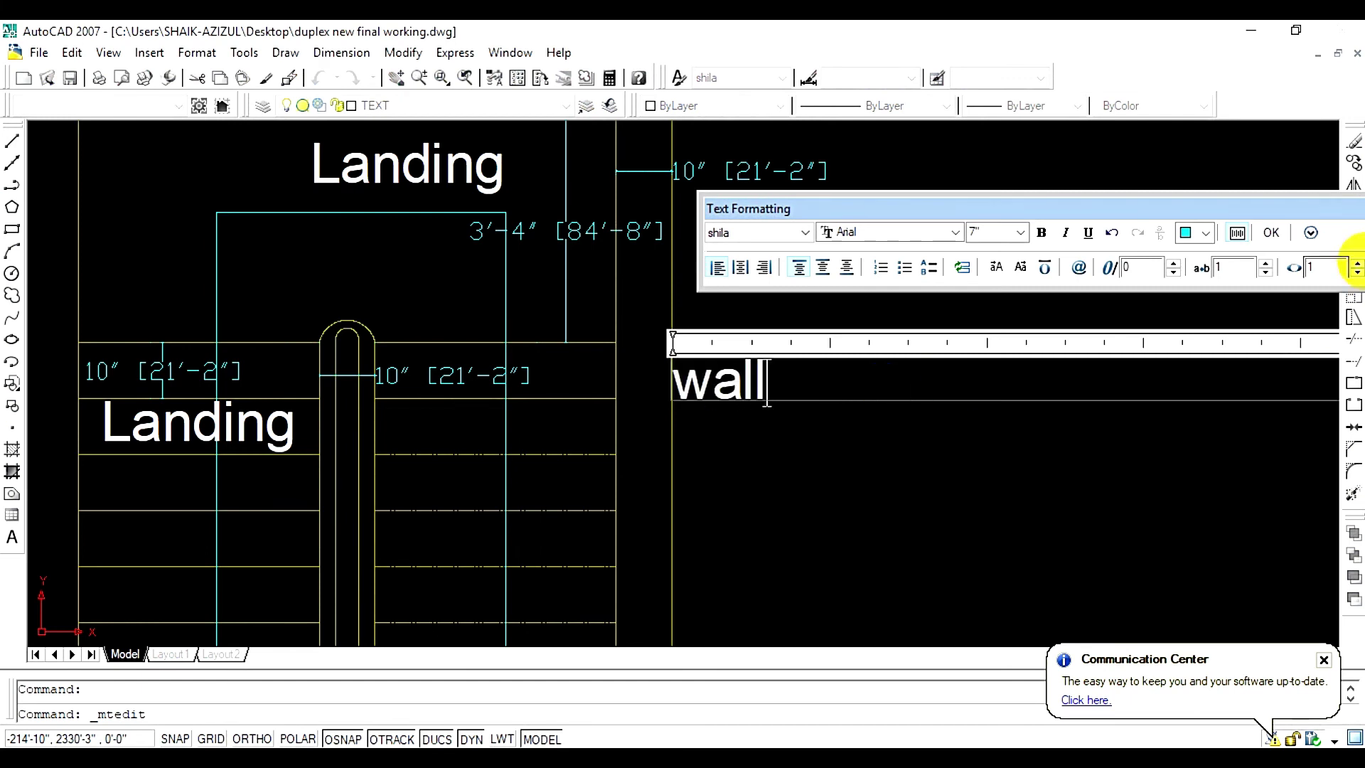
pyautogui.click(1272, 233)
# Move the "wall" label inward so that it sits over the right wall
pyautogui.moveTo(755, 384); pyautogui.dragTo(917, 317, button='middle')
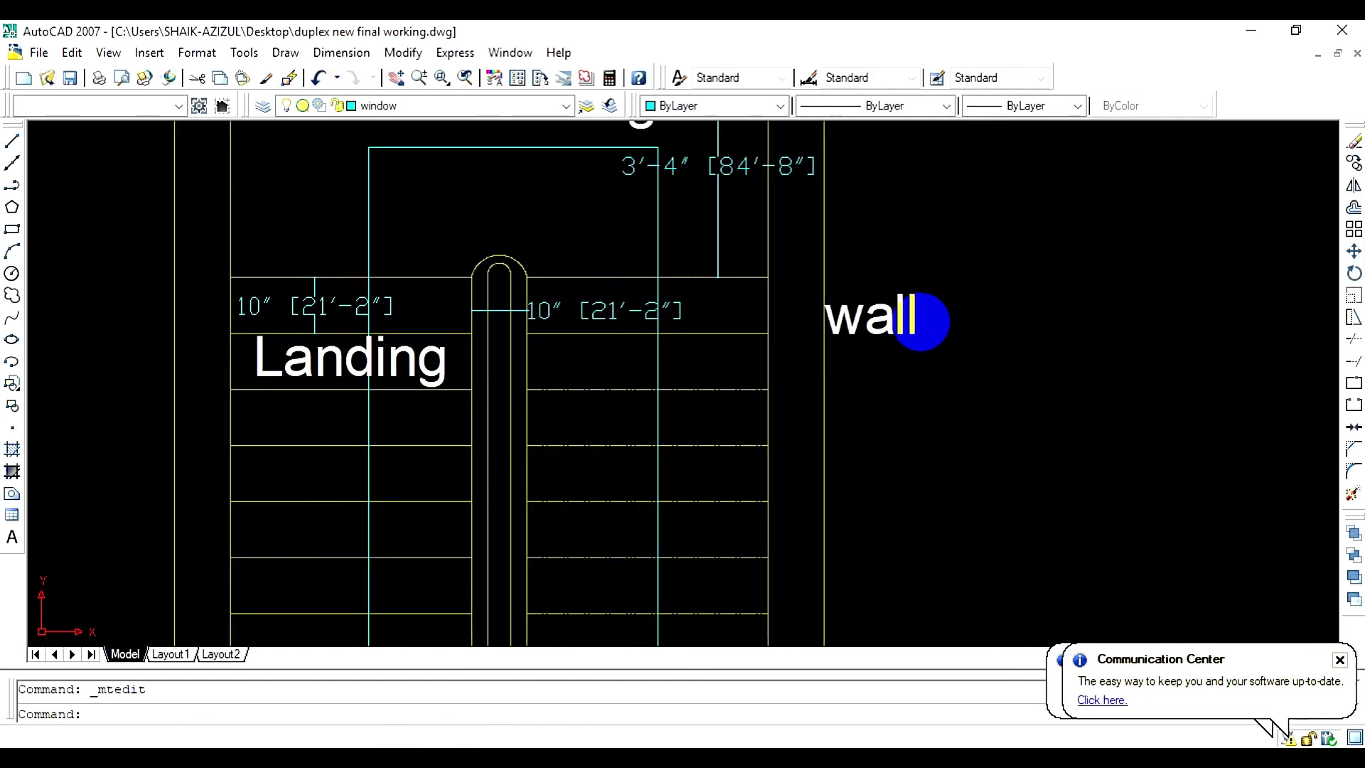
pyautogui.click(892, 315)
pyautogui.write('m')
pyautogui.press('Return')
pyautogui.click(864, 312)
pyautogui.click(784, 309)
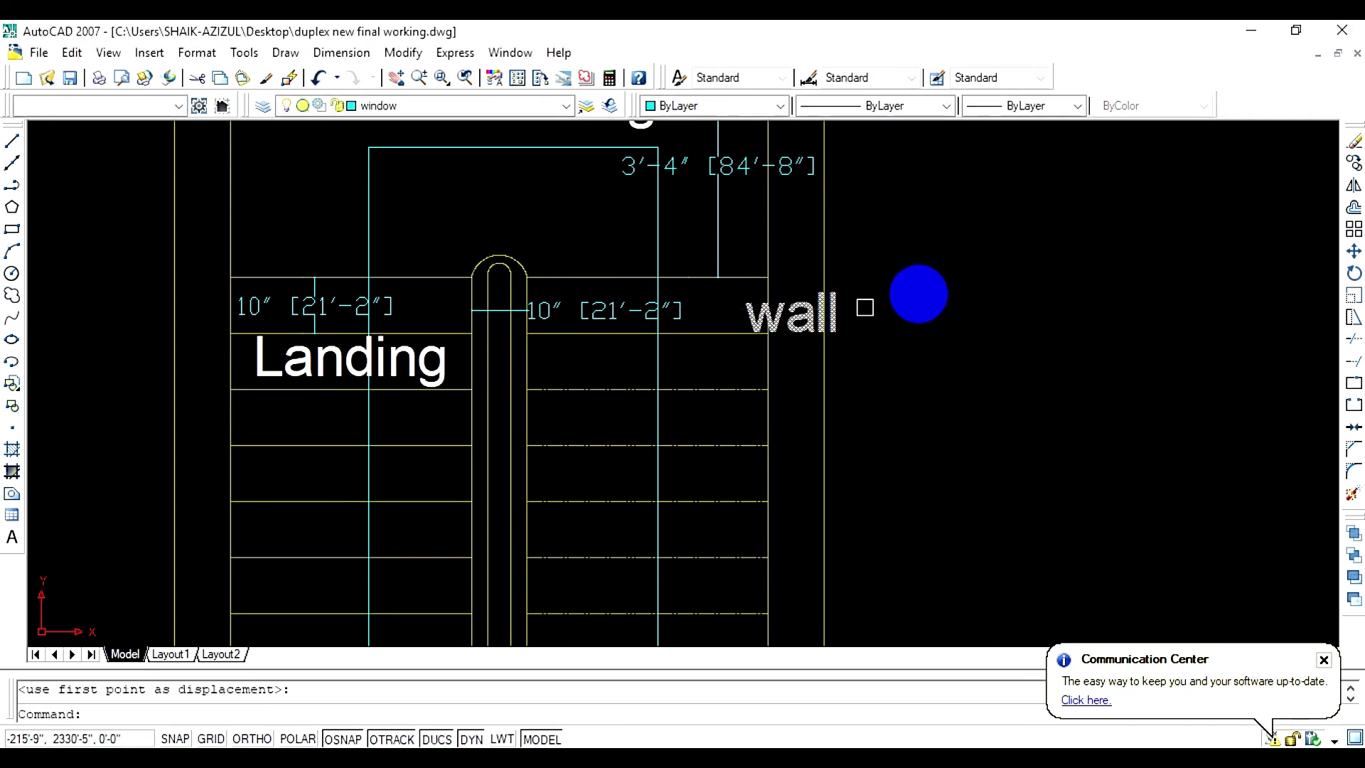
# Move the upper landing's "Landing" label down between the travel line and the top of the handrail
pyautogui.moveTo(795, 207); pyautogui.dragTo(828, 317, button='middle')
pyautogui.click(576, 209)
pyautogui.write('m')
pyautogui.press('Return')
pyautogui.click(581, 211)
pyautogui.click(530, 313)
pyautogui.moveTo(1004, 317); pyautogui.dragTo(981, 259, button='middle')
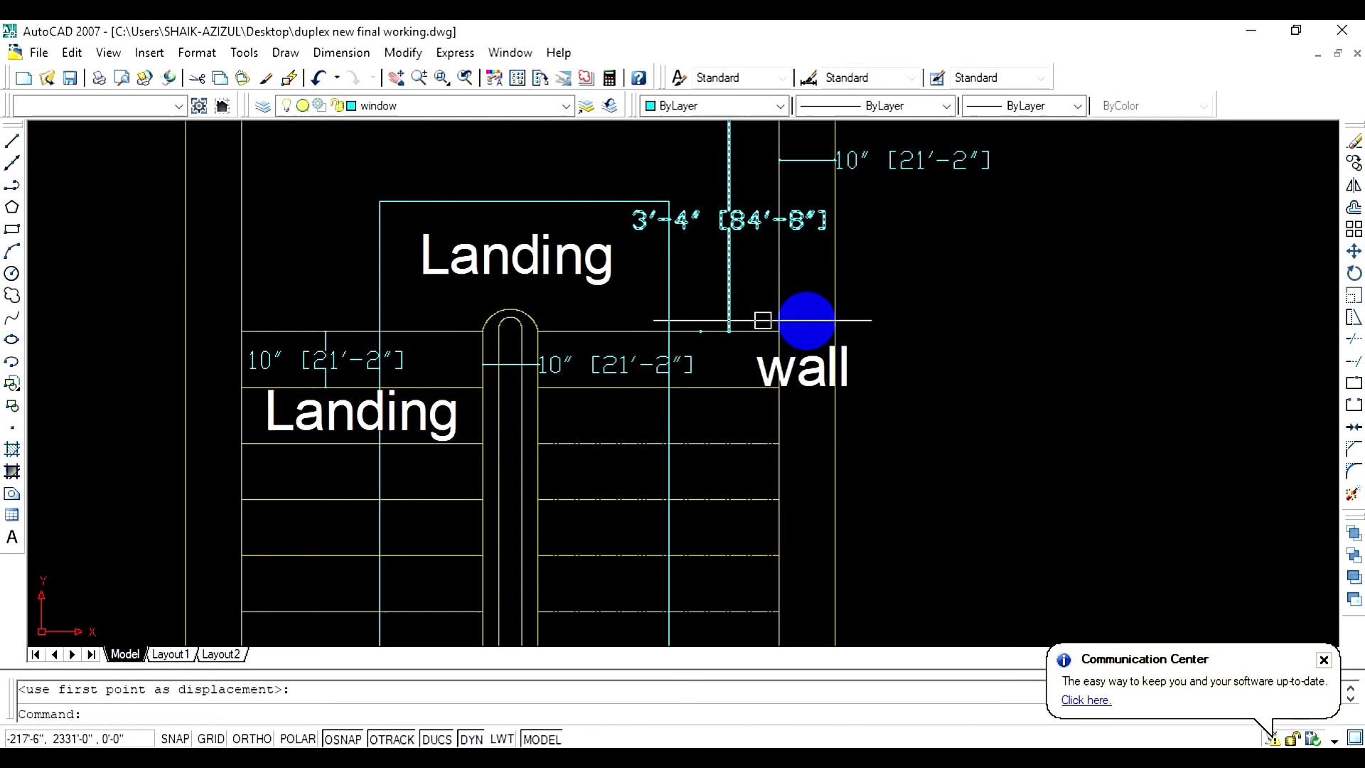
# Change the lower "Landing" label on the left flight's upper steps to "trade"
pyautogui.scroll(2, 547, 377)
pyautogui.moveTo(600, 360); pyautogui.dragTo(617, 264, button='middle')
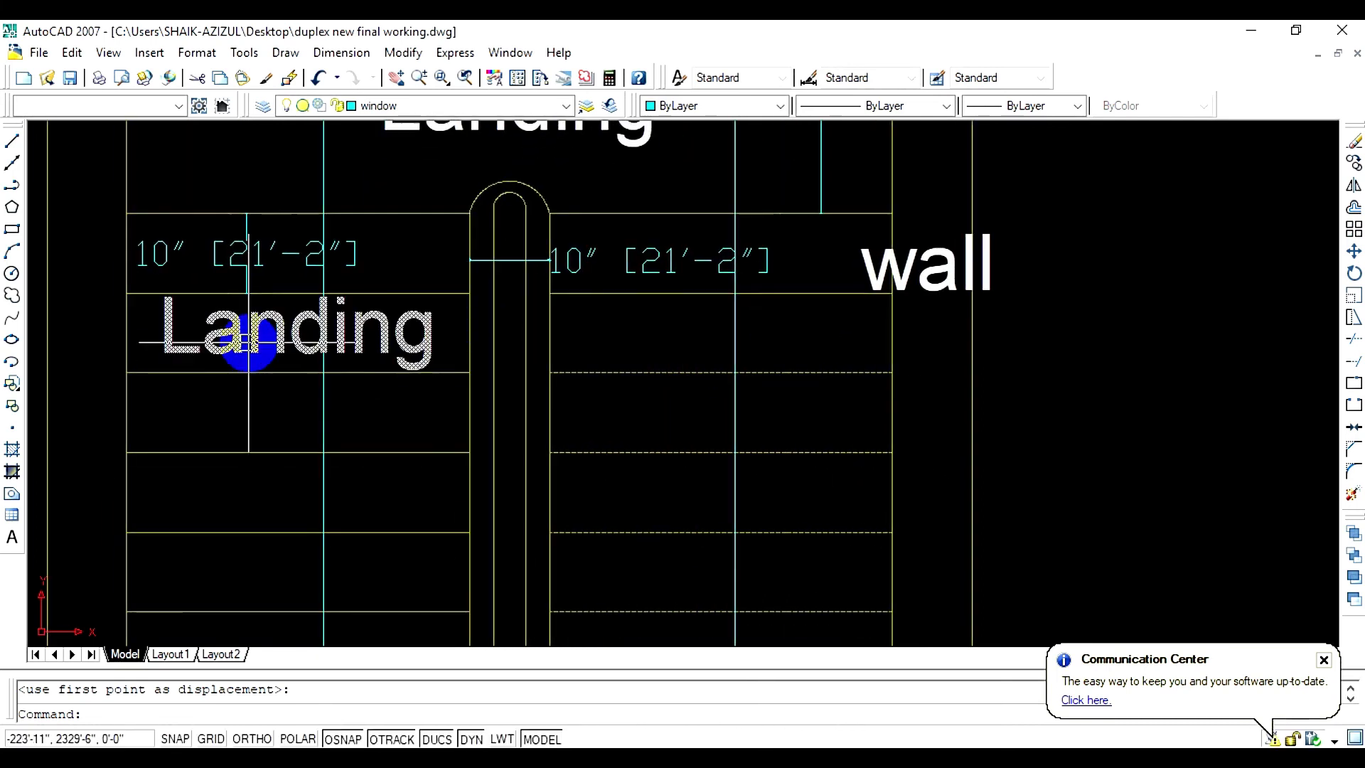
pyautogui.doubleClick(384, 339)
pyautogui.press('BackSpace')
pyautogui.press('BackSpace')
pyautogui.press('BackSpace')
pyautogui.press('BackSpace')
pyautogui.press('BackSpace')
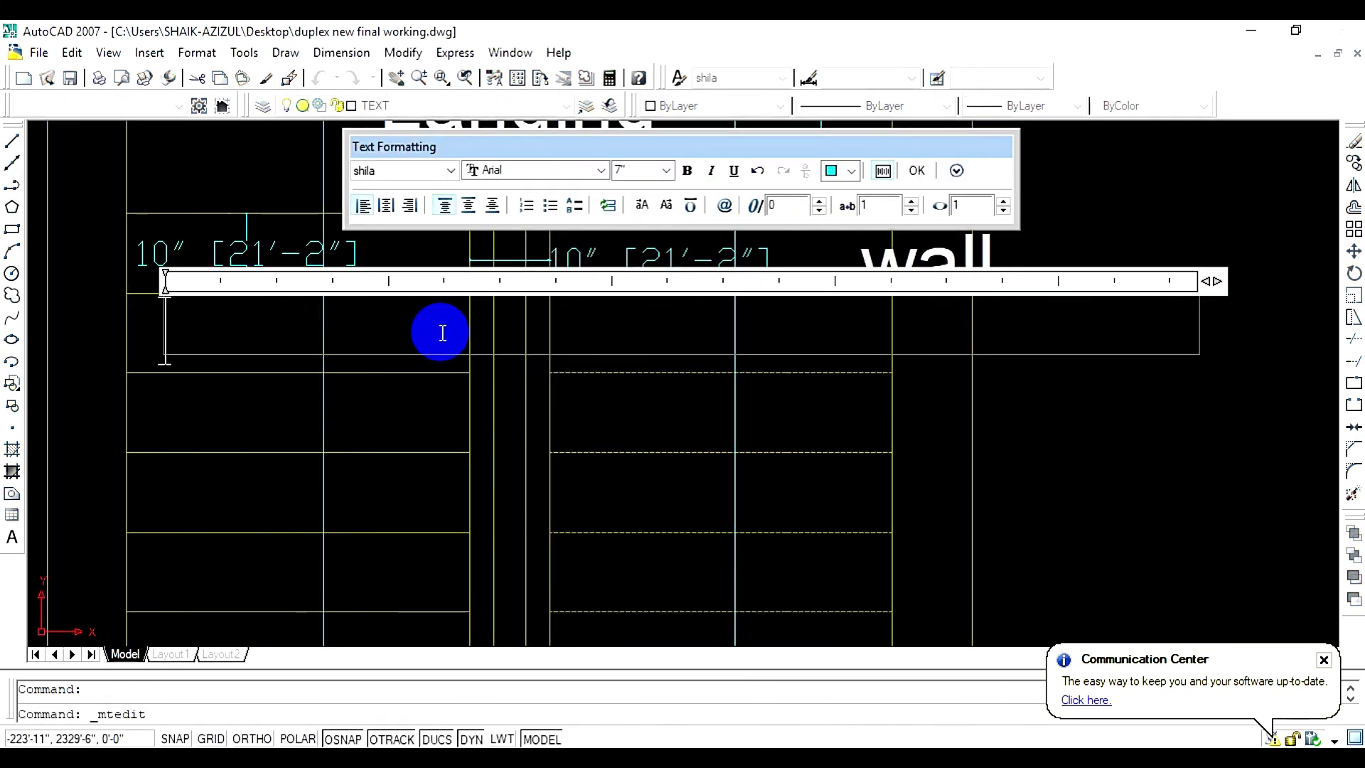
pyautogui.click(912, 170)
# Change the "Landing" label just below the handrail to "LOBBY"
pyautogui.scroll(-1, 243, 341)
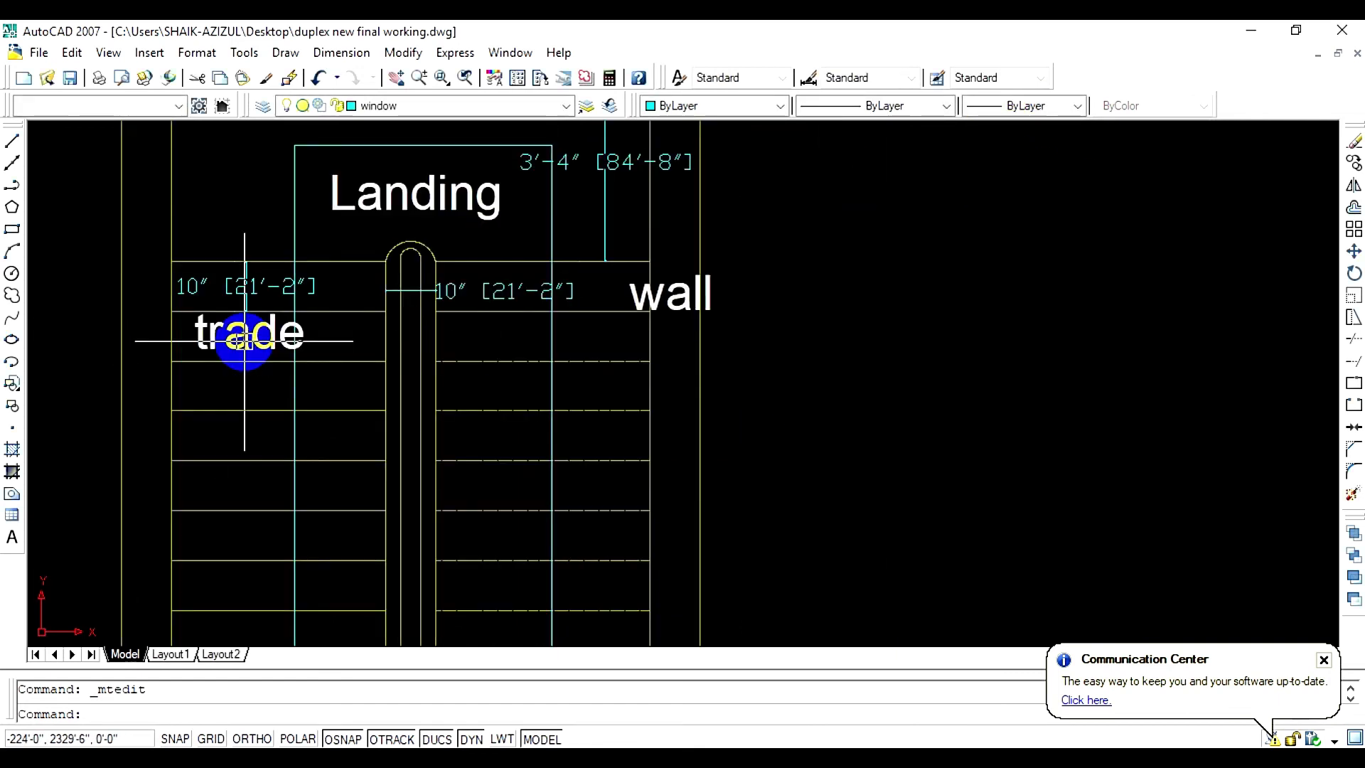
pyautogui.scroll(-4, 244, 342)
pyautogui.moveTo(308, 540); pyautogui.dragTo(564, 305, button='middle')
pyautogui.scroll(5, 542, 344)
pyautogui.click(543, 344)
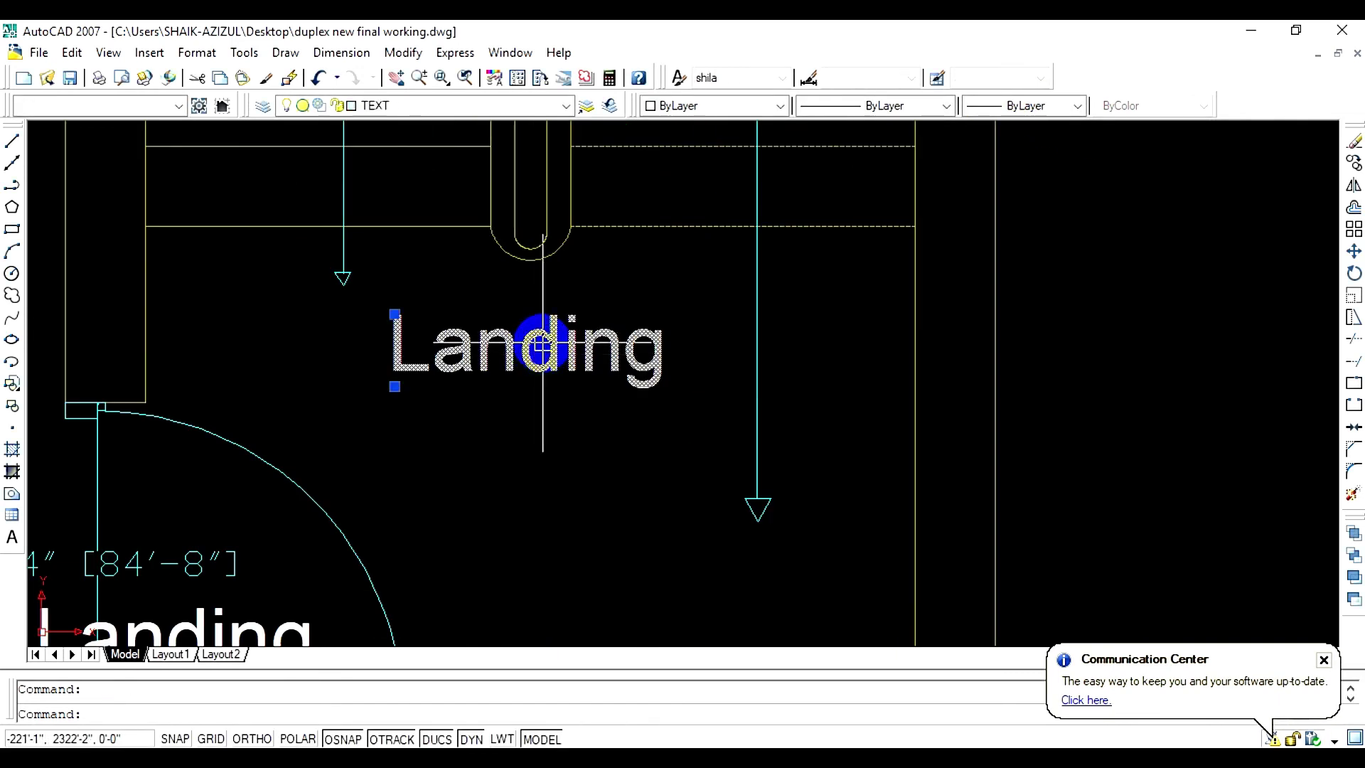
pyautogui.doubleClick(542, 344)
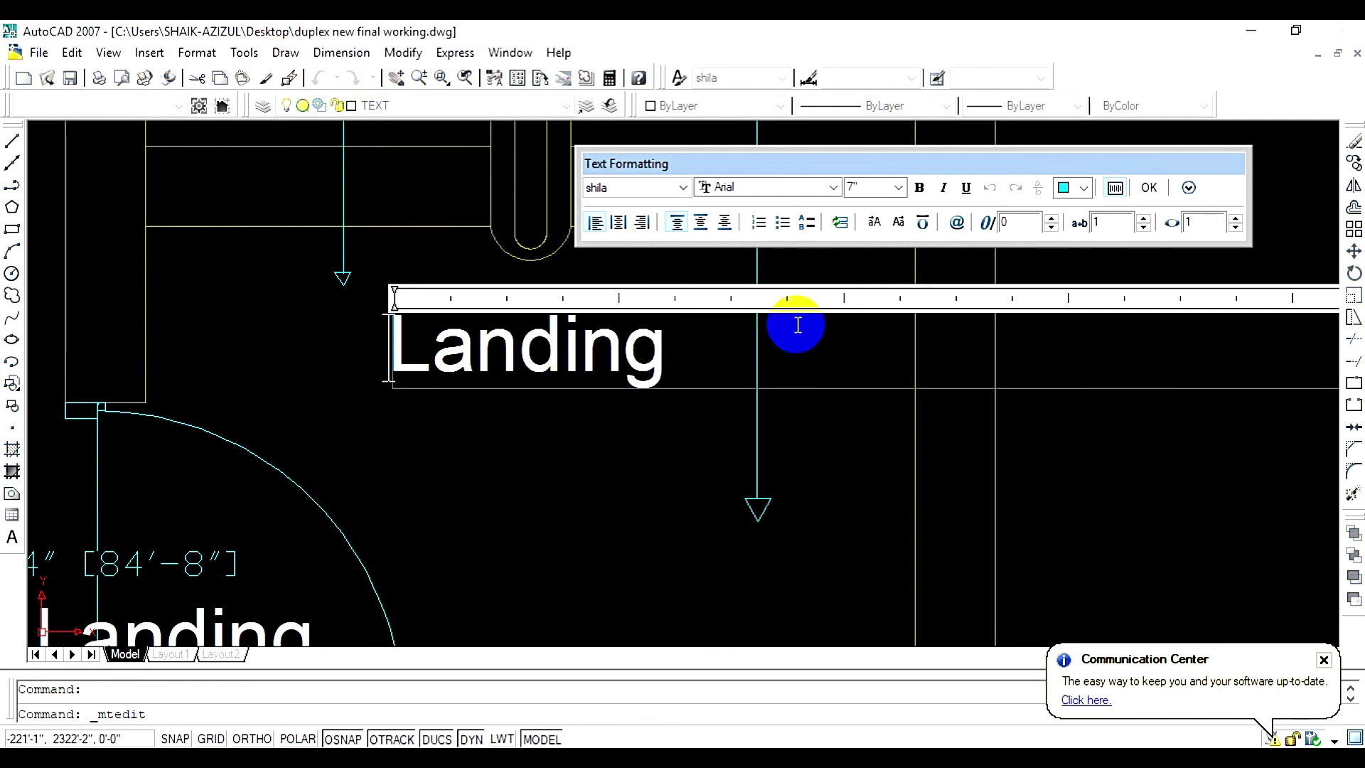
pyautogui.press('BackSpace')
pyautogui.press('BackSpace')
pyautogui.press('BackSpace')
pyautogui.press('BackSpace')
pyautogui.press('BackSpace')
pyautogui.press('BackSpace')
pyautogui.press('BackSpace')
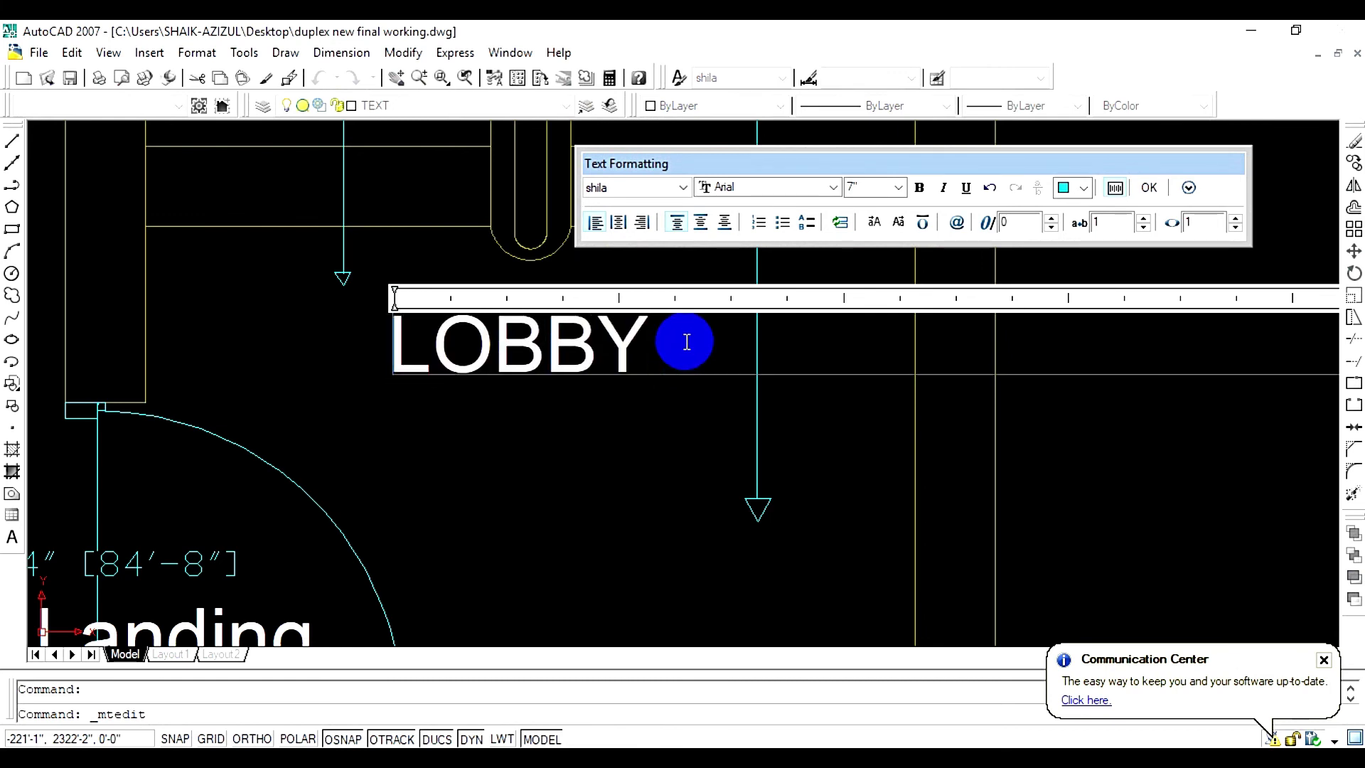
pyautogui.click(1150, 189)
# Move the "LOBBY" label down toward the middle of the lobby, beside the right travel line's arrowhead
pyautogui.click(540, 364)
pyautogui.write('m')
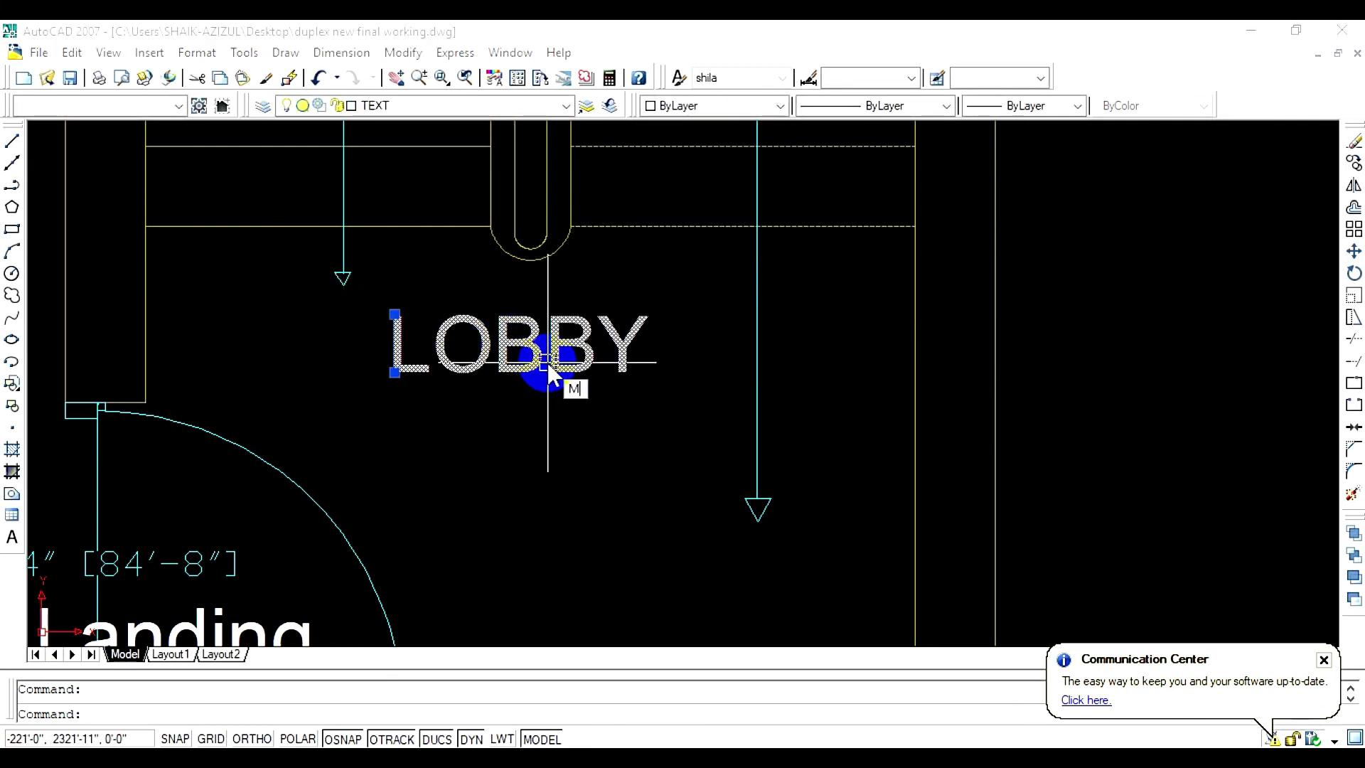
pyautogui.press('Return')
pyautogui.click(549, 375)
pyautogui.click(654, 509)
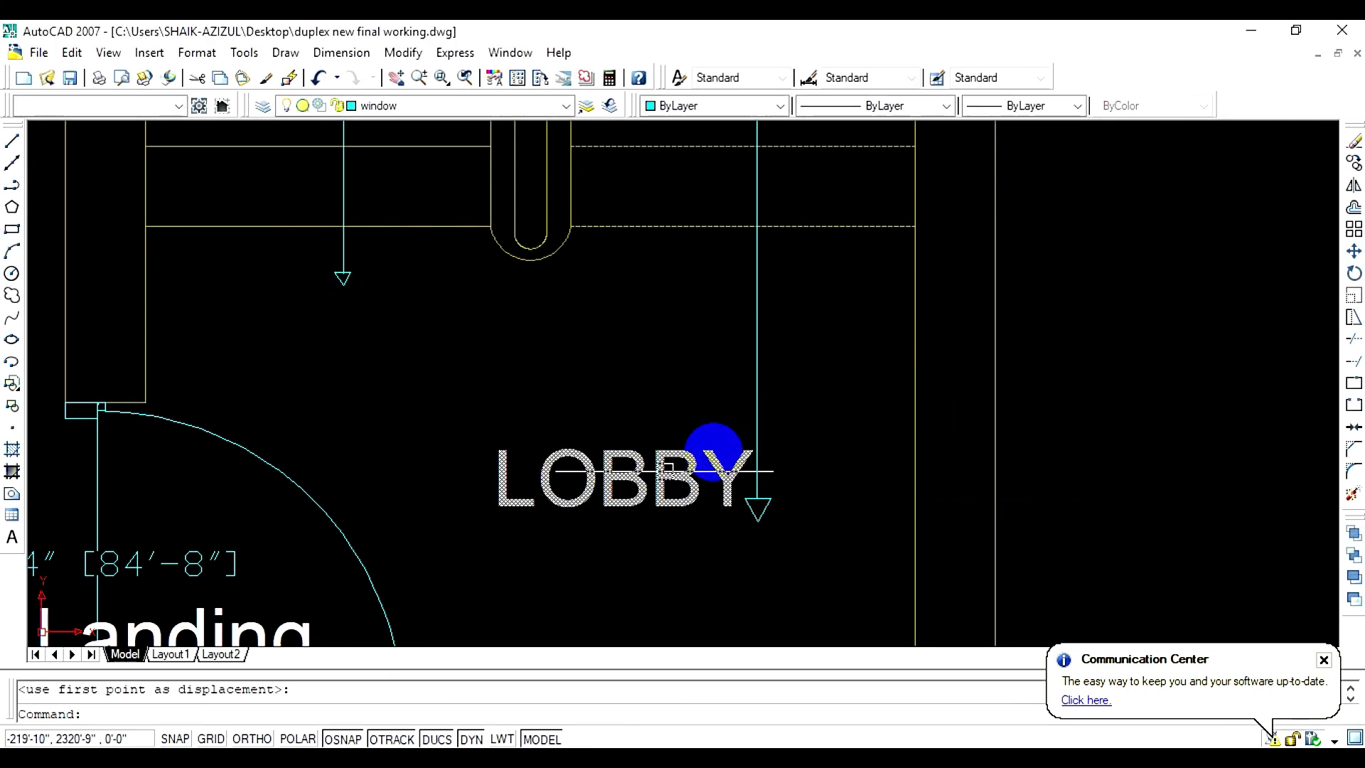
# Add a vertical linear dimension for the lobby depth, from the last step line to the lower wall's inner face
pyautogui.click(341, 52)
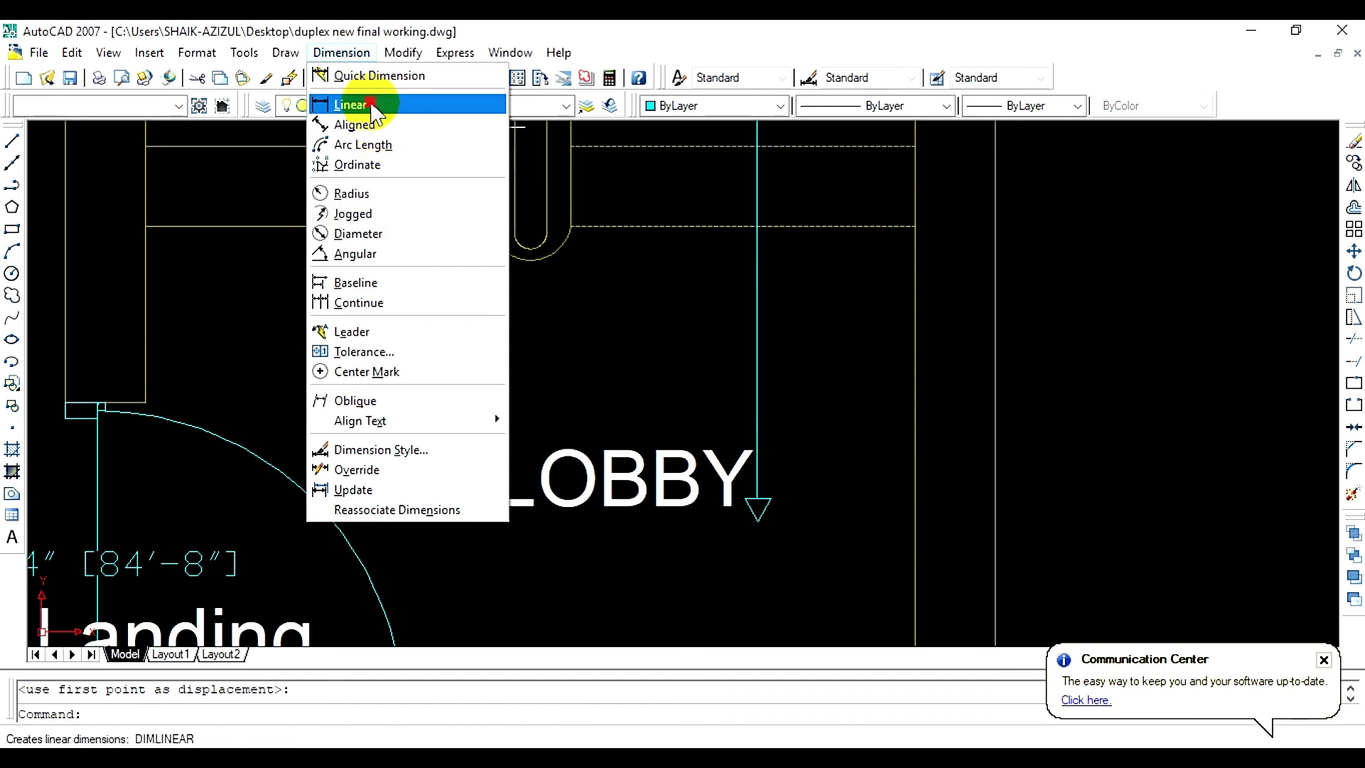
pyautogui.click(355, 104)
pyautogui.click(572, 226)
pyautogui.scroll(-8, 518, 517)
pyautogui.click(532, 566)
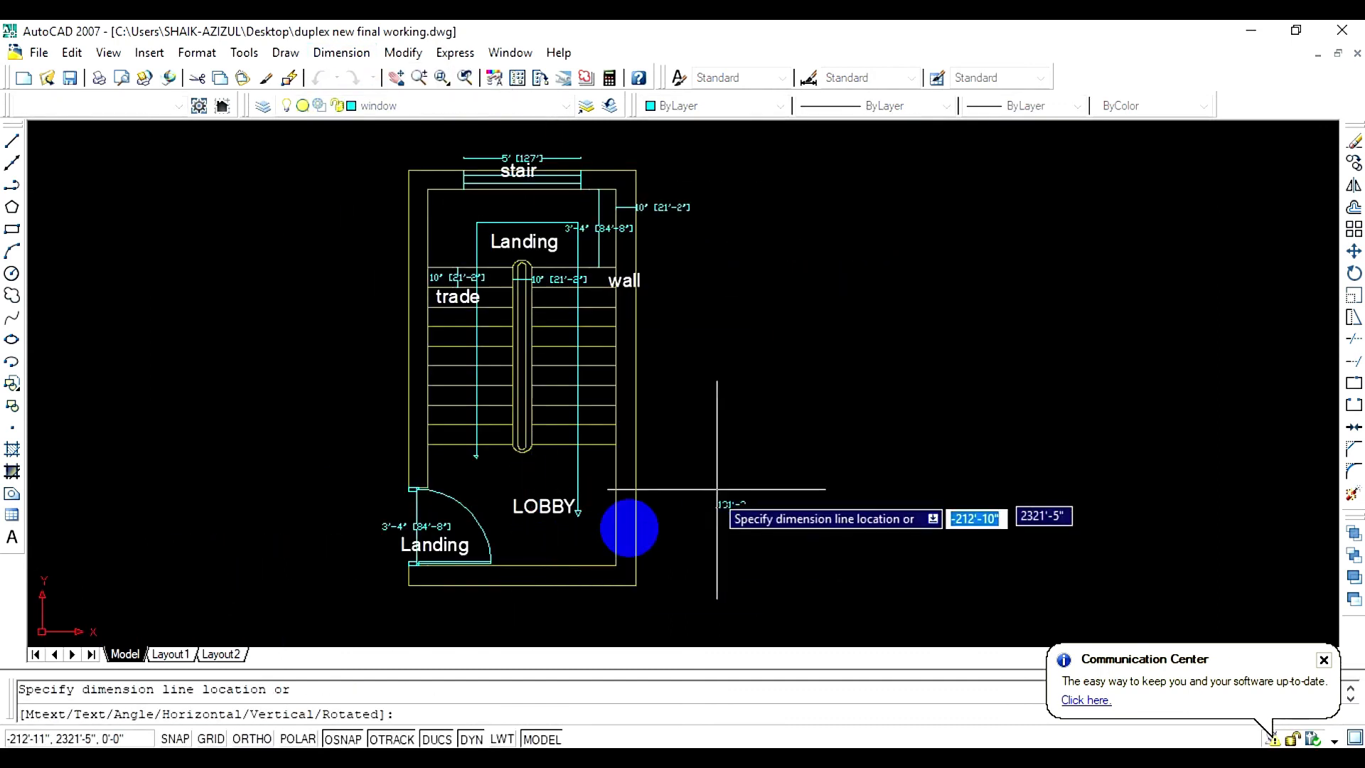
pyautogui.click(569, 526)
pyautogui.press('Escape')
# Change the "Landing" label at the door opening to "DOOR"
pyautogui.scroll(5, 593, 504)
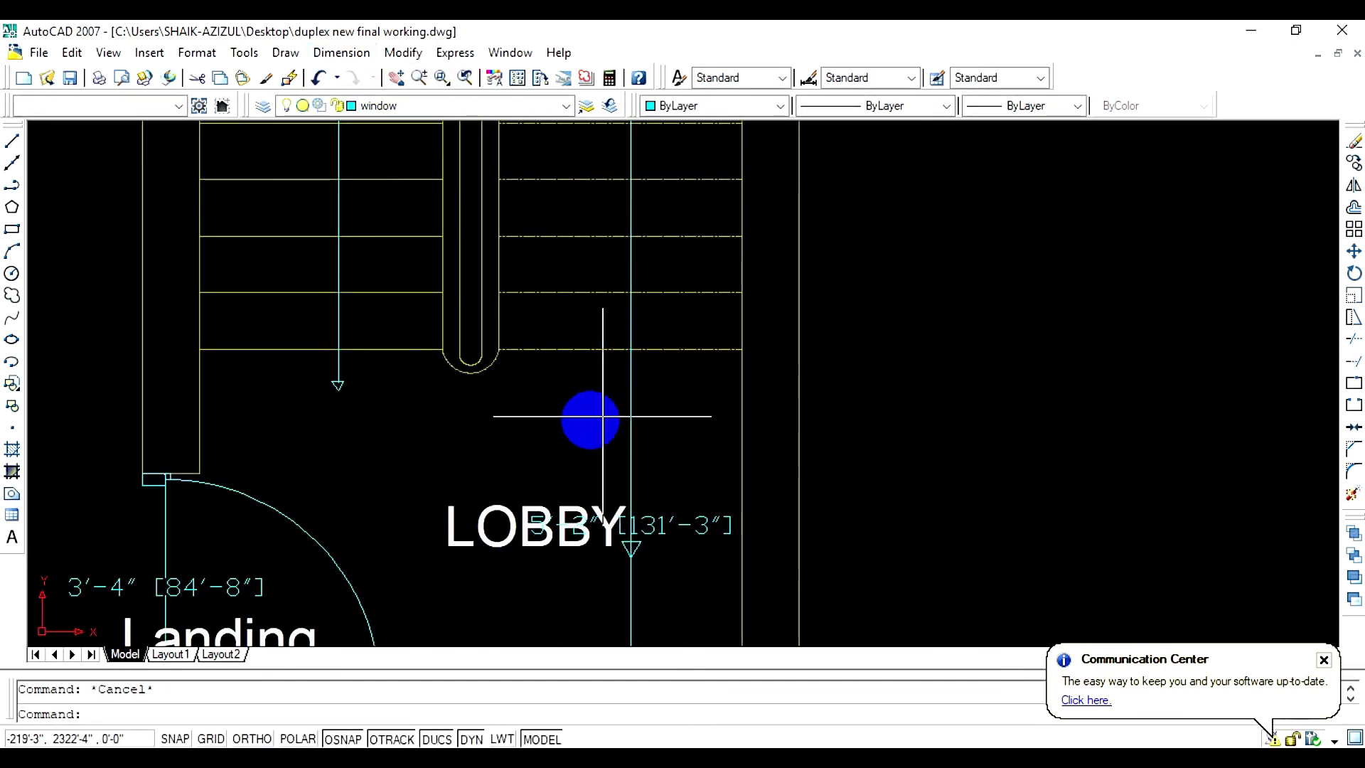
pyautogui.scroll(-5, 559, 419)
pyautogui.scroll(6, 387, 523)
pyautogui.doubleClick(605, 455)
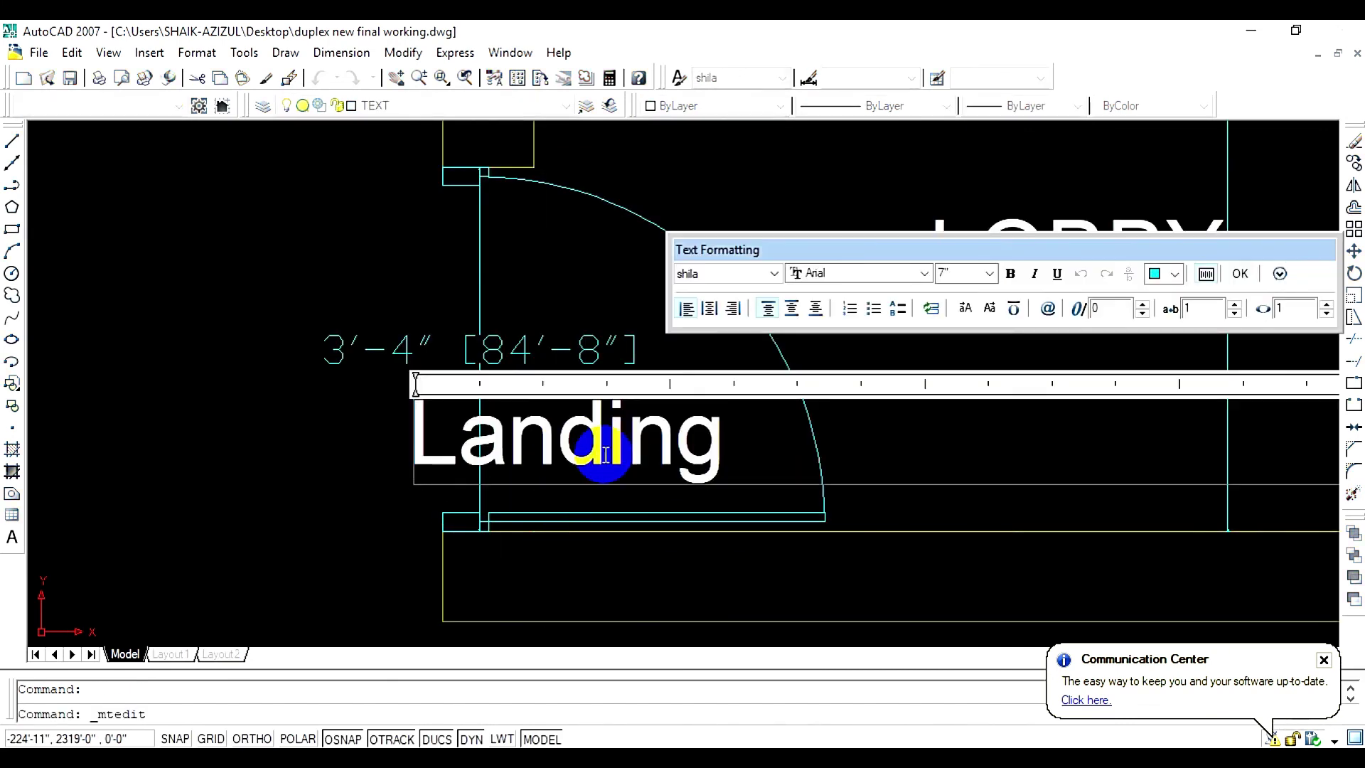
pyautogui.press('BackSpace')
pyautogui.press('BackSpace')
pyautogui.press('BackSpace')
pyautogui.press('BackSpace')
pyautogui.press('BackSpace')
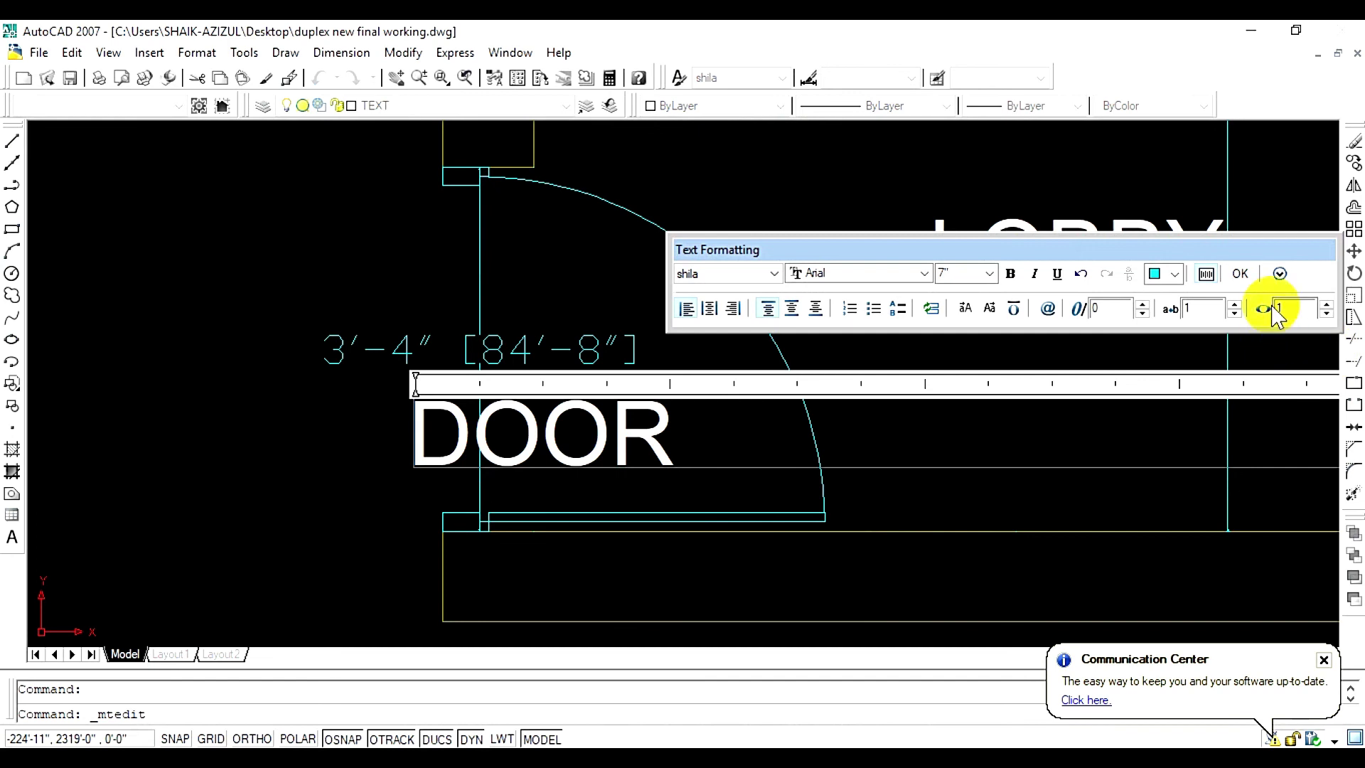
pyautogui.click(1238, 274)
# Copy the "LOBBY" label twice, once below the left flight near the arrowhead and once below the right flight
pyautogui.scroll(-6, 853, 391)
pyautogui.moveTo(883, 340); pyautogui.dragTo(646, 499, button='middle')
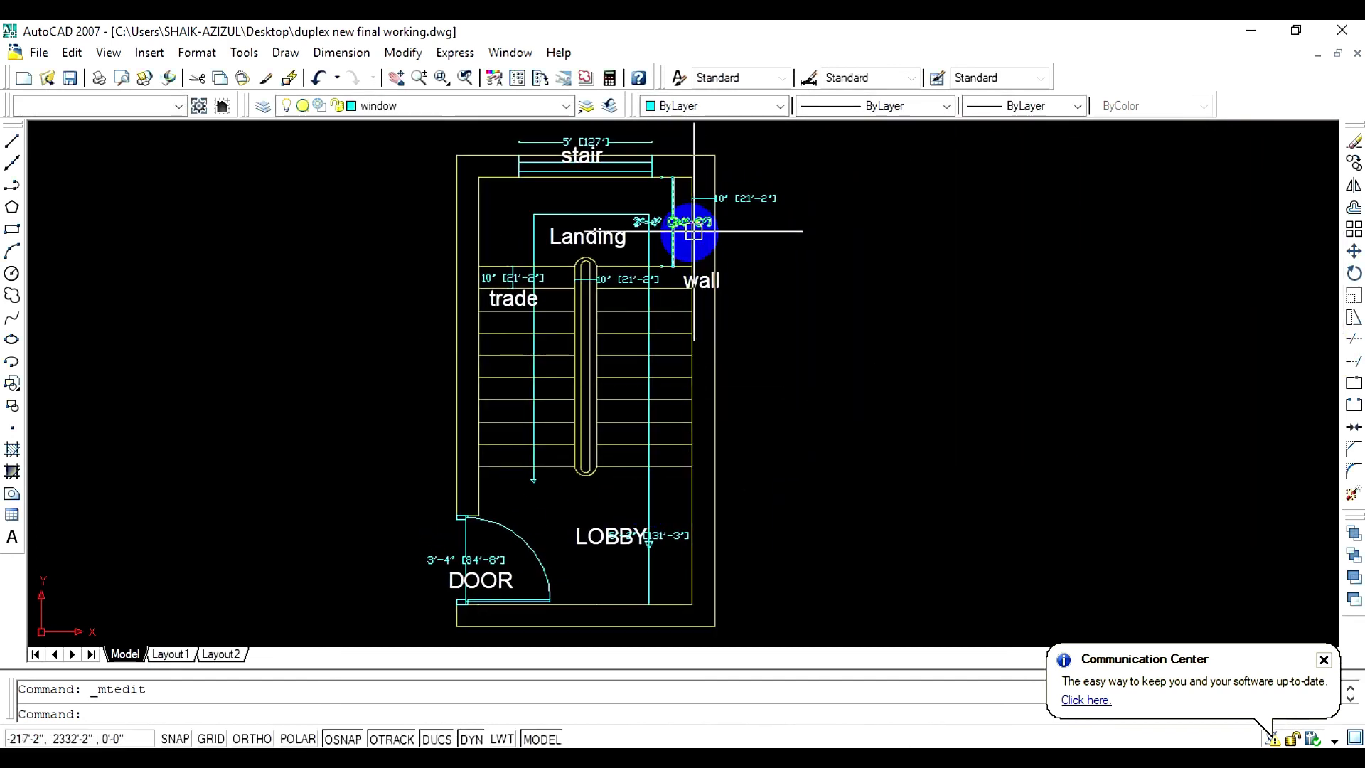
pyautogui.scroll(6, 523, 514)
pyautogui.moveTo(633, 432); pyautogui.dragTo(512, 314, button='middle')
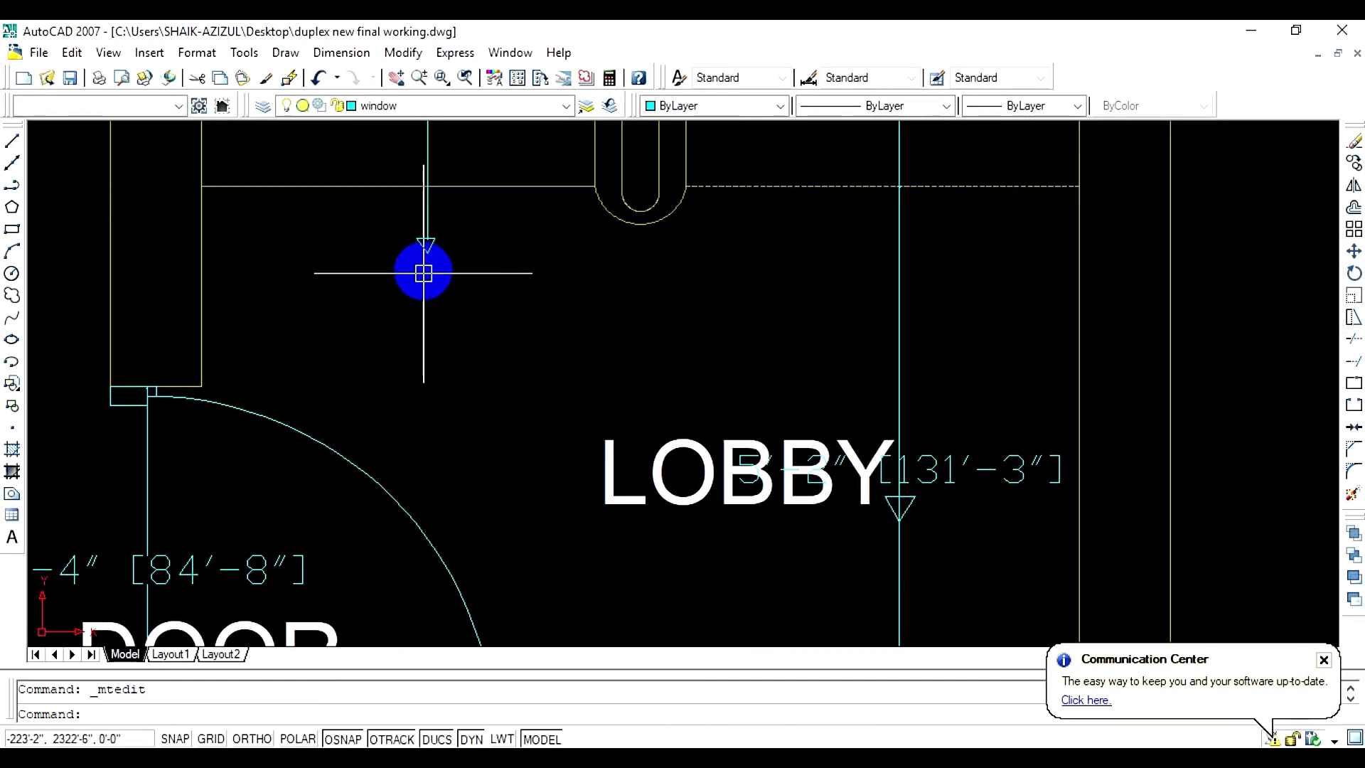
pyautogui.click(777, 472)
pyautogui.click(647, 462)
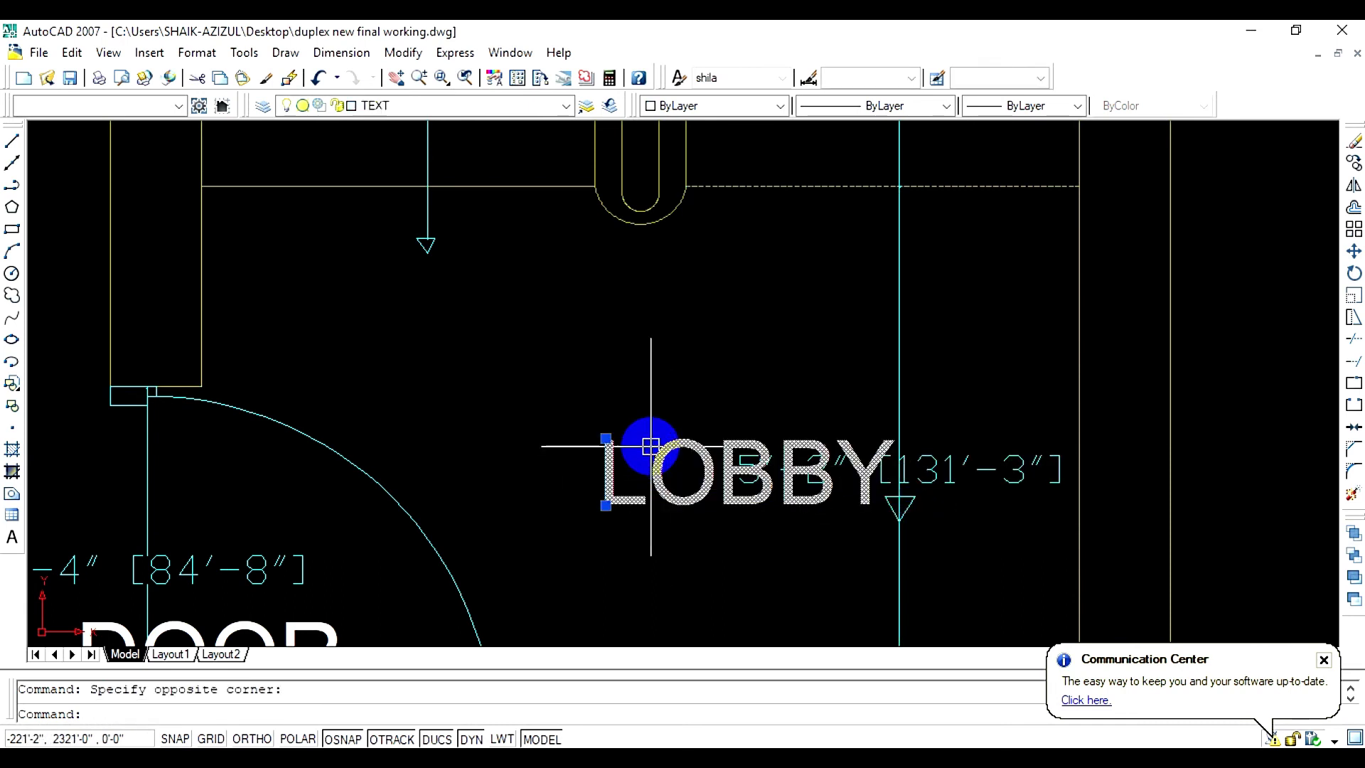
pyautogui.write('co')
pyautogui.press('Return')
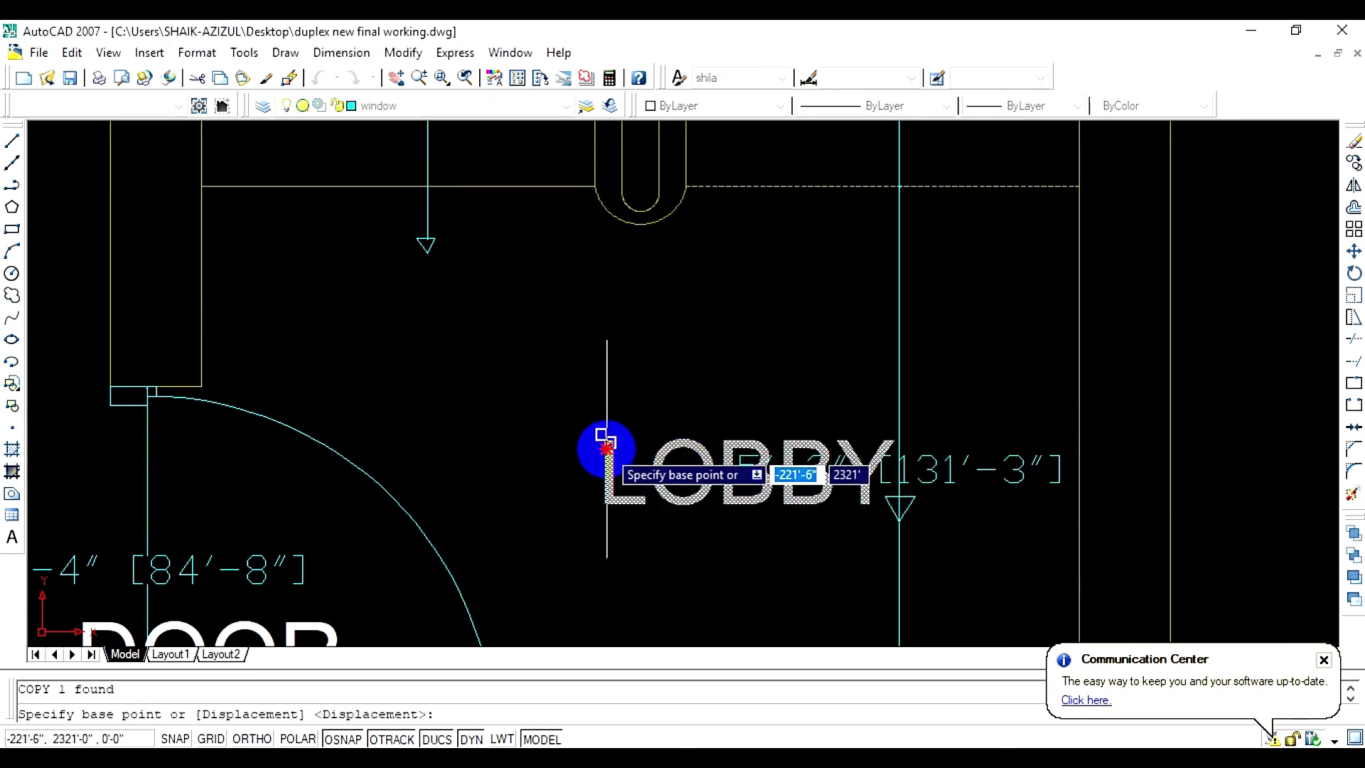
pyautogui.click(606, 439)
pyautogui.click(256, 256)
pyautogui.click(756, 209)
pyautogui.press('Return')
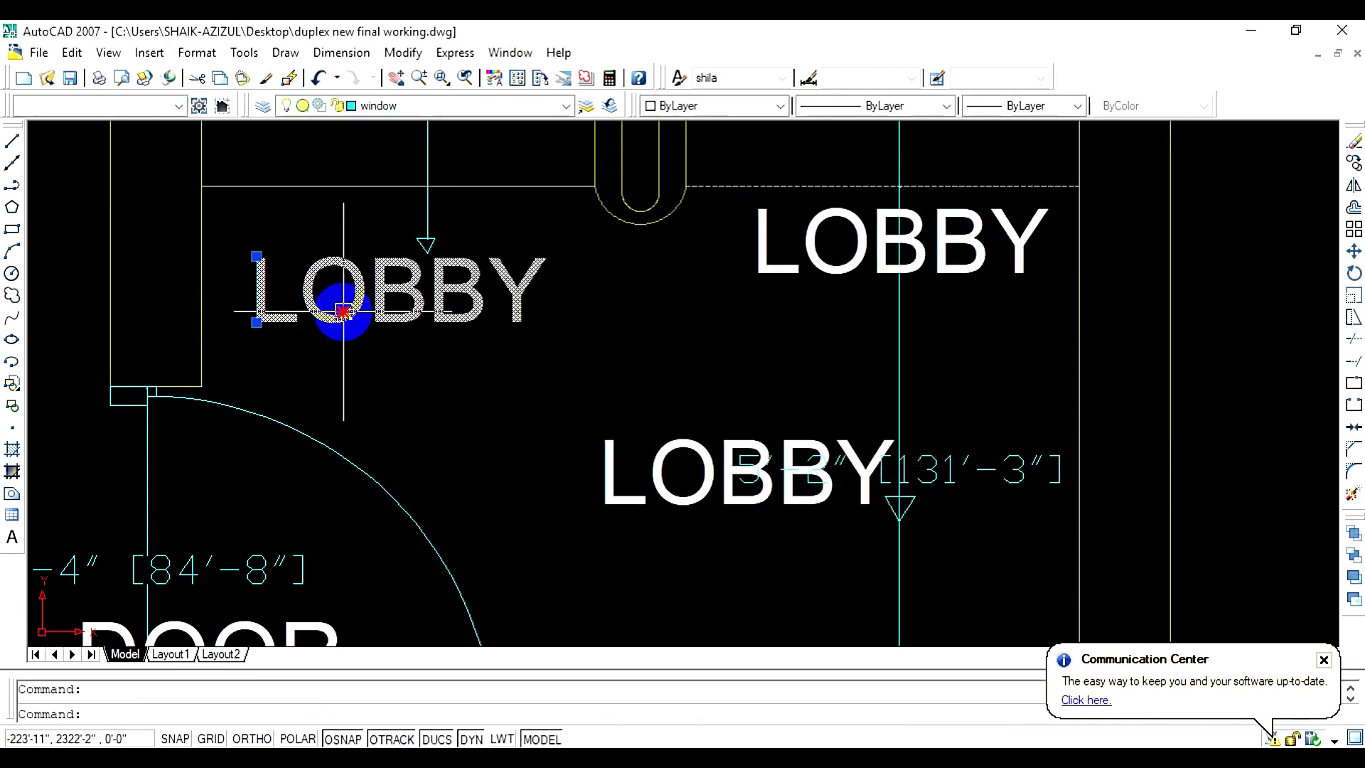
# Change the copied label below the left flight to "UP"
pyautogui.doubleClick(337, 304)
pyautogui.press('BackSpace')
pyautogui.press('BackSpace')
pyautogui.press('BackSpace')
pyautogui.press('BackSpace')
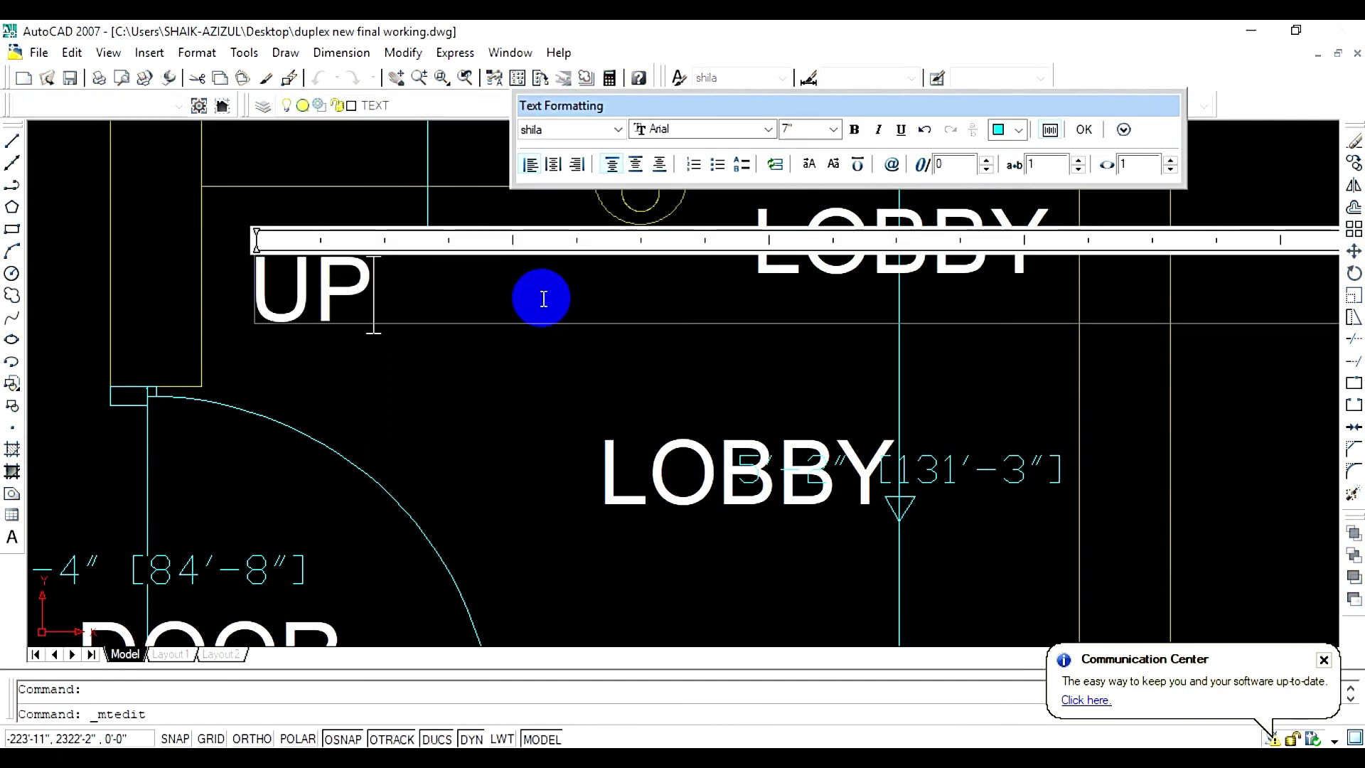
pyautogui.click(1084, 129)
# Change the copied label below the right flight to "DOWN"
pyautogui.doubleClick(960, 238)
pyautogui.click(1046, 240)
pyautogui.press('BackSpace')
pyautogui.press('BackSpace')
pyautogui.press('BackSpace')
pyautogui.press('BackSpace')
pyautogui.press('BackSpace')
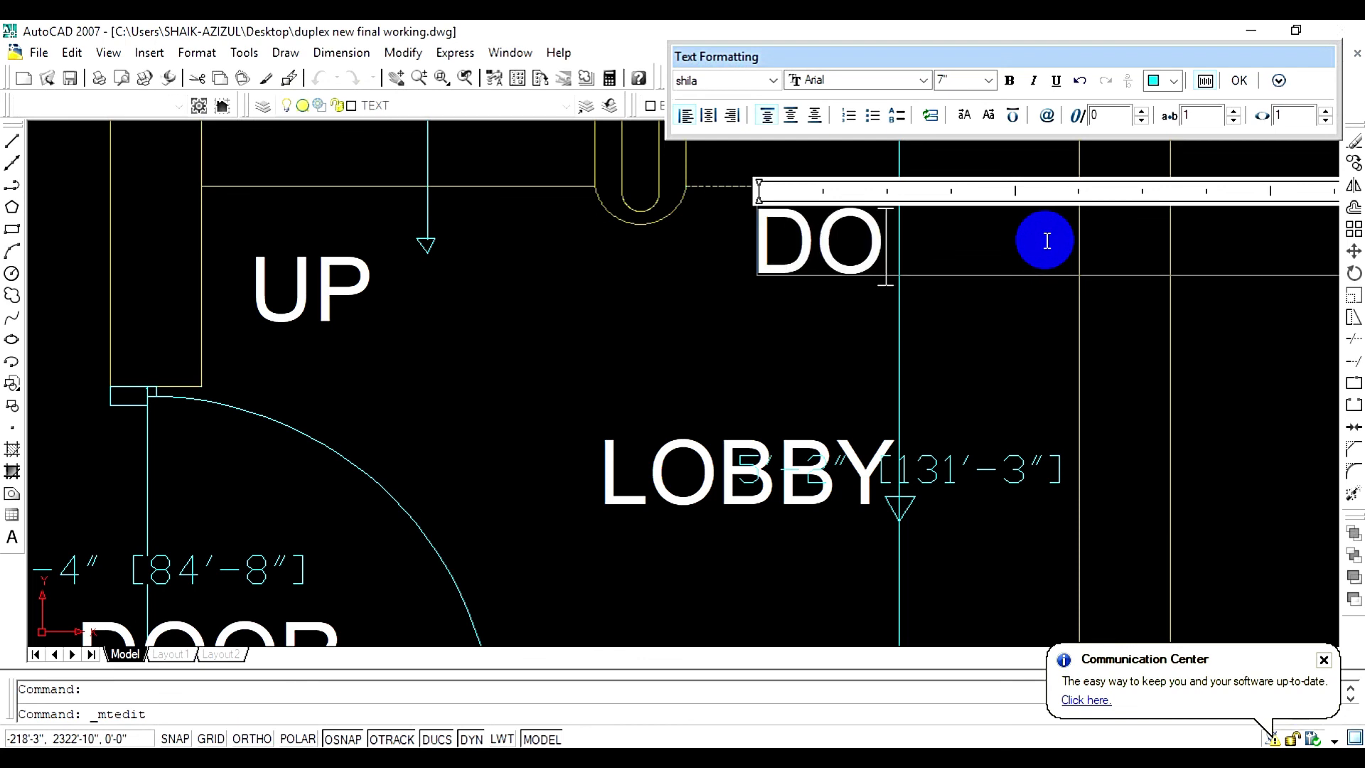
pyautogui.click(1243, 82)
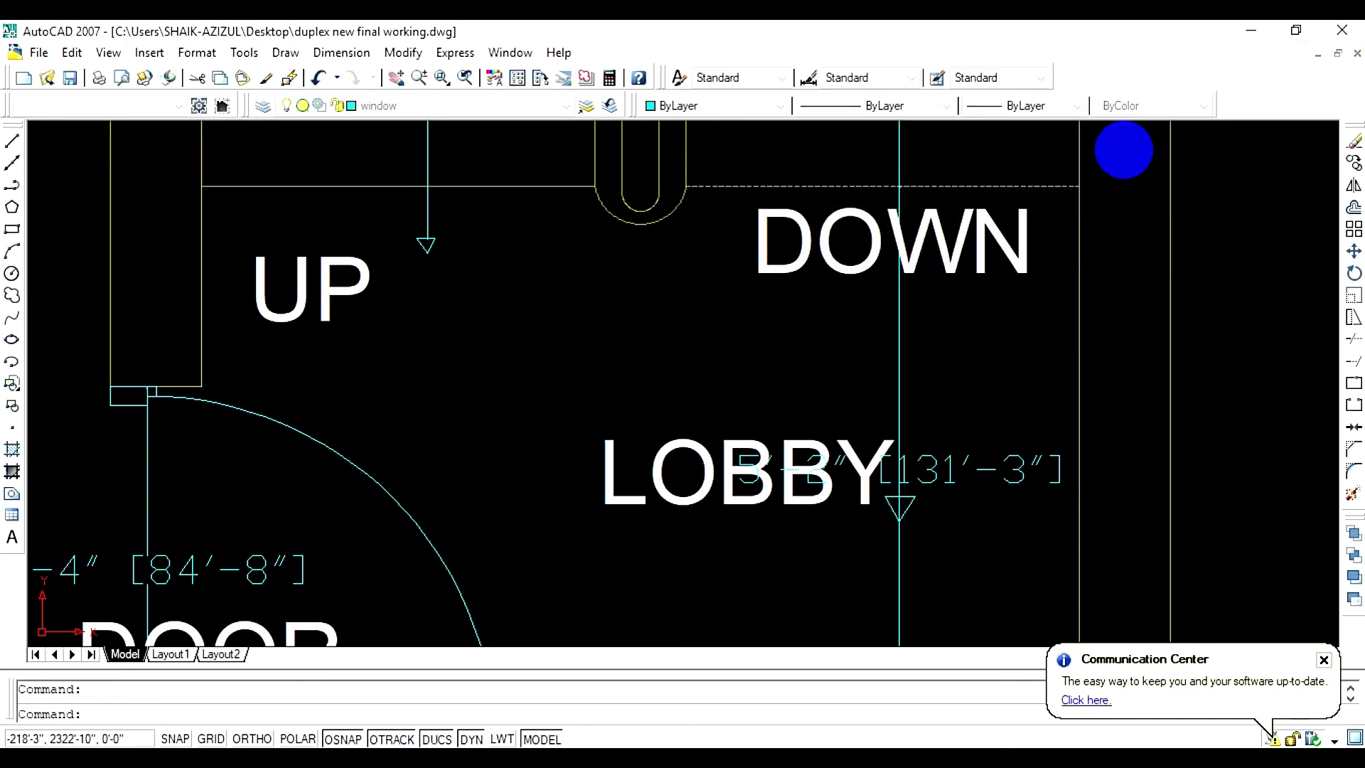
# Copy the "DOOR" label to the empty area below the lower wall
pyautogui.scroll(-3, 798, 366)
pyautogui.scroll(2, 640, 338)
pyautogui.click(461, 295)
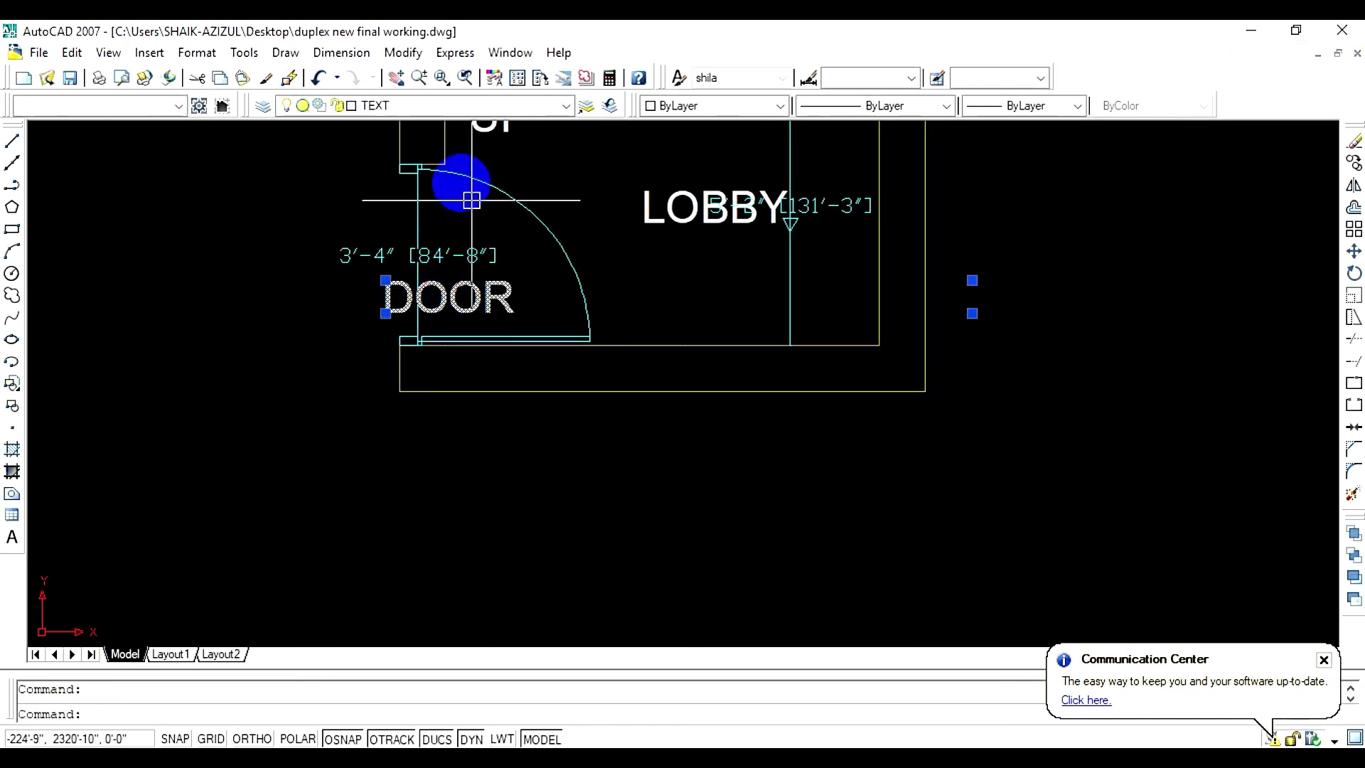
pyautogui.write('co')
pyautogui.press('Return')
pyautogui.click(447, 285)
pyautogui.click(704, 410)
pyautogui.press('Escape')
# Change the copied label below the lower wall to the title "PLAN OF STAIR"
pyautogui.doubleClick(713, 415)
pyautogui.click(793, 428)
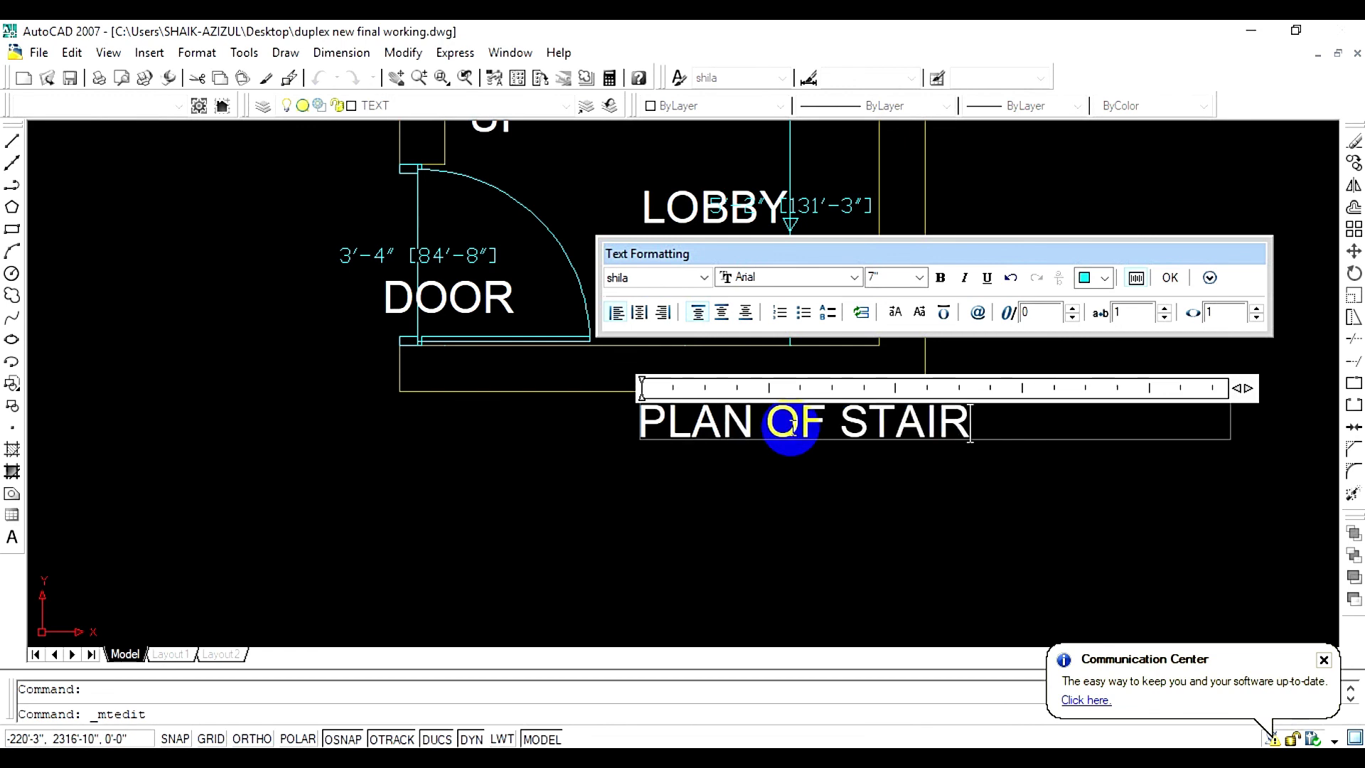
pyautogui.click(1170, 277)
# Move the "PLAN OF STAIR" title left so that it sits centred under the lower wall
pyautogui.scroll(-2, 898, 326)
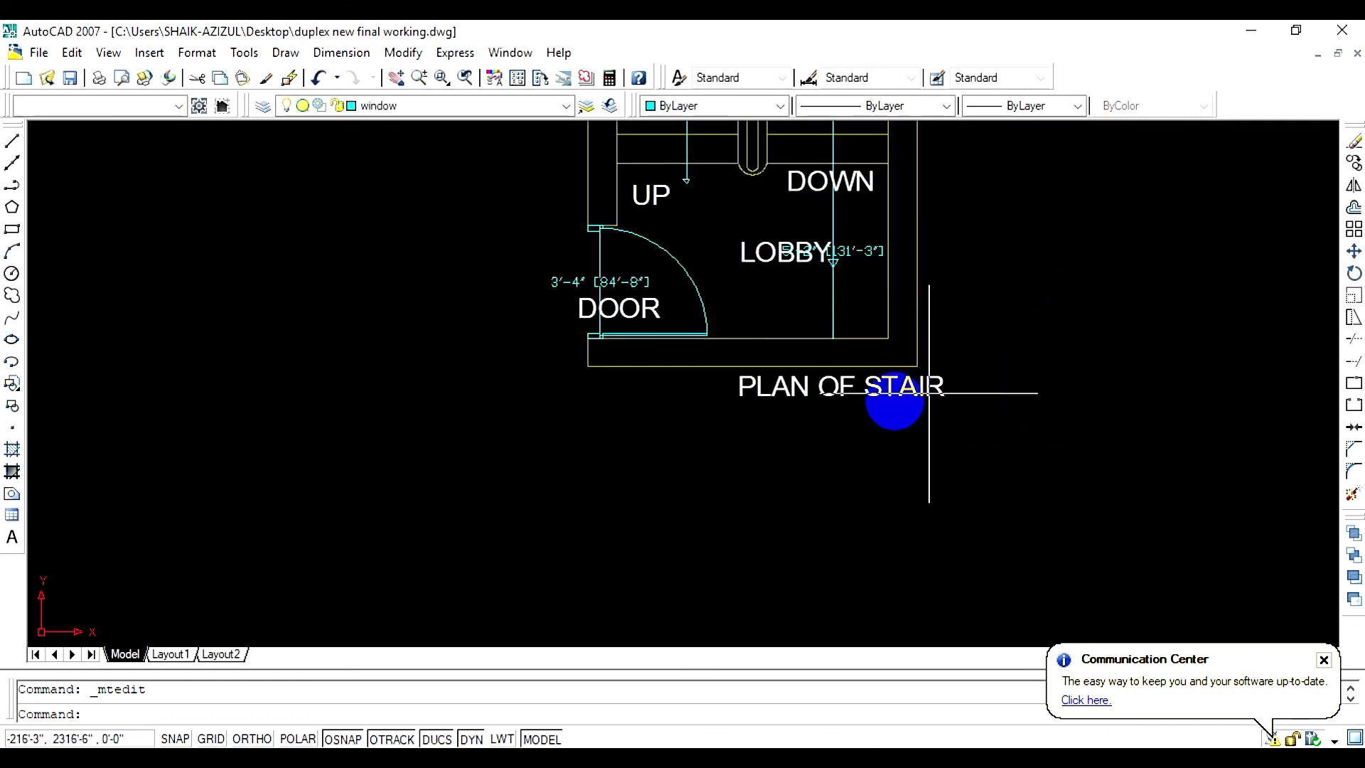
pyautogui.click(853, 388)
pyautogui.press('m')
pyautogui.press('Return')
pyautogui.click(853, 387)
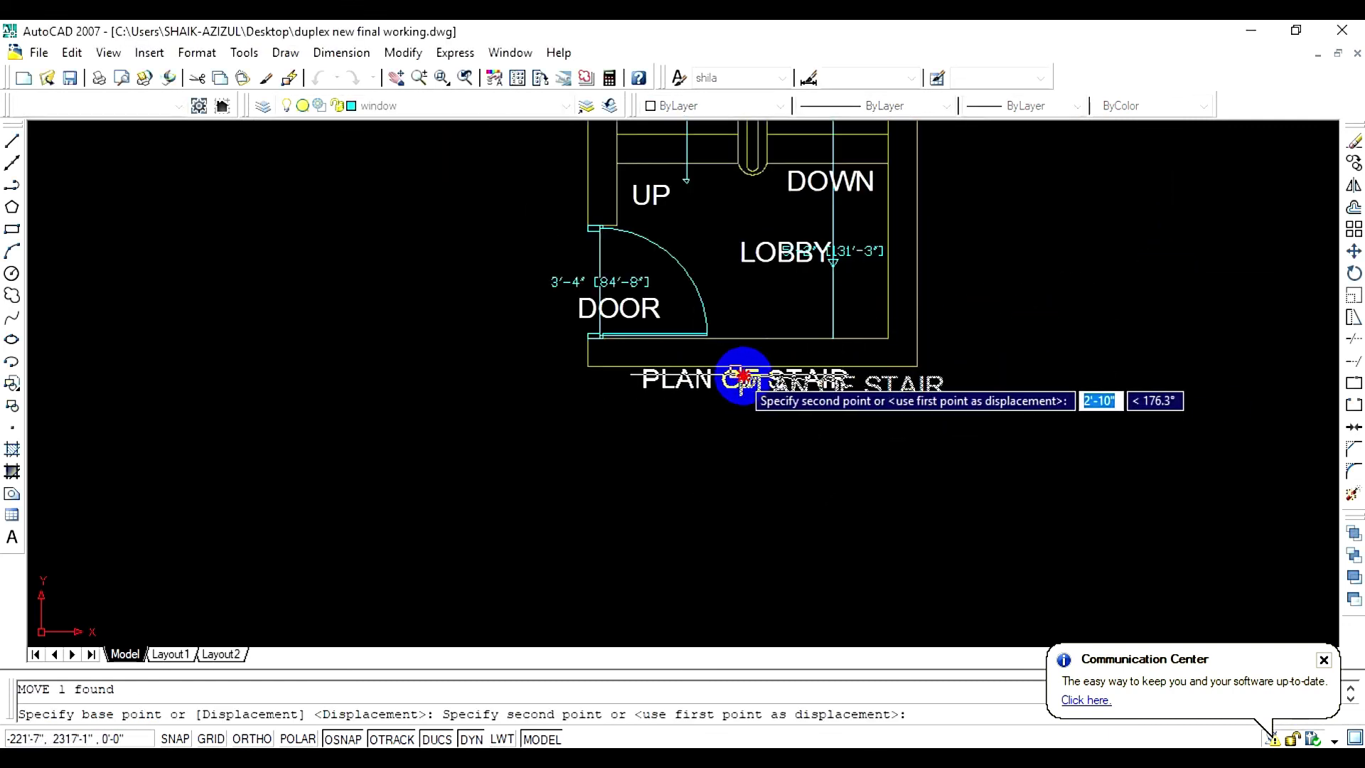
pyautogui.click(756, 380)
pyautogui.scroll(-2, 790, 381)
pyautogui.scroll(3, 859, 196)
pyautogui.moveTo(856, 235)
pyautogui.mouseDown(button='middle')
pyautogui.moveTo(807, 353)
pyautogui.moveTo(813, 567)
pyautogui.mouseUp(button='middle')
pyautogui.scroll(-2, 745, 435)
pyautogui.moveTo(742, 451); pyautogui.dragTo(727, 286, button='middle')
pyautogui.scroll(4, 649, 204)
pyautogui.scroll(-3, 740, 274)
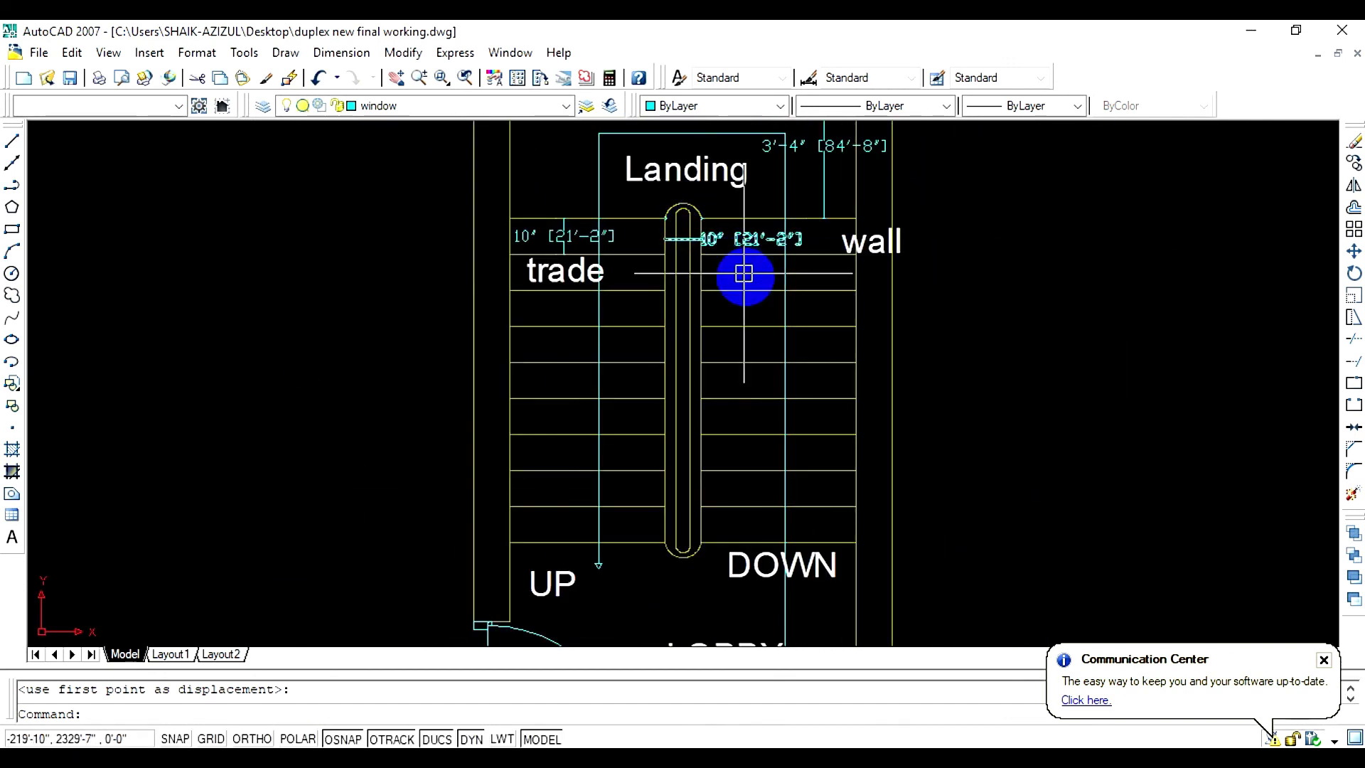